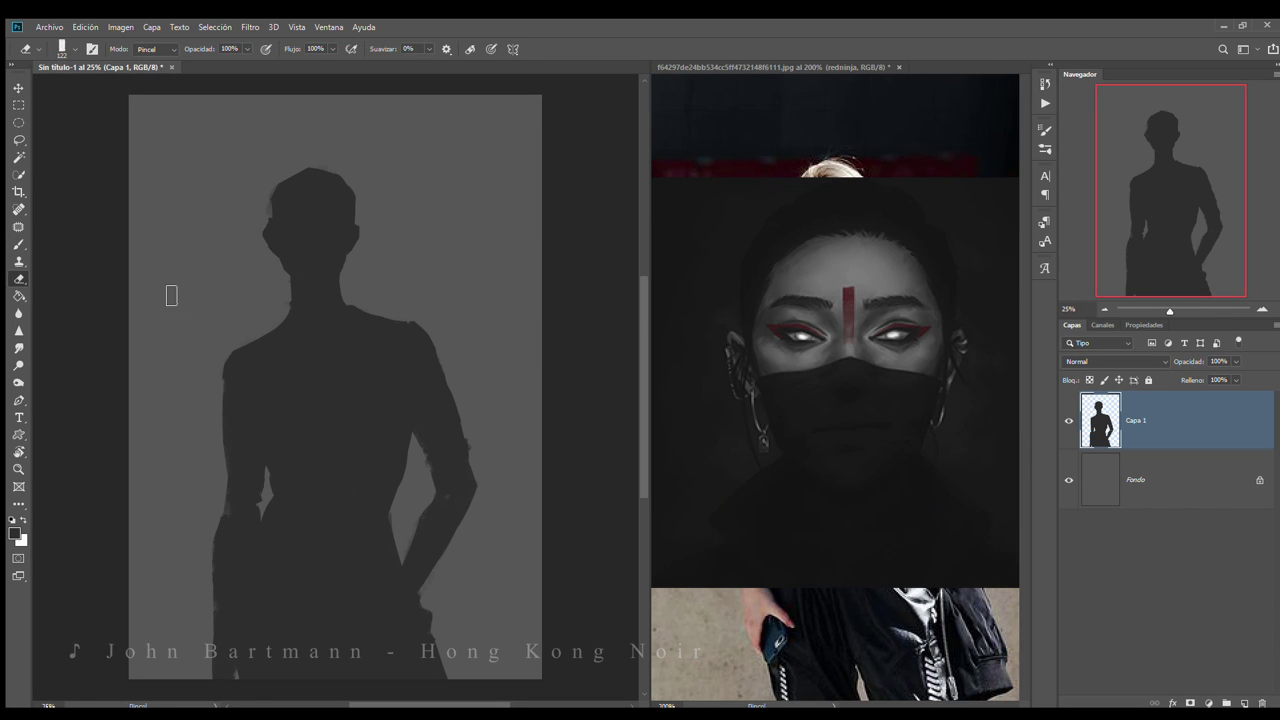
Add hair volume to the head and paint a raised collar on both sides of the neck
left_click_drag(290, 173, 300, 169)
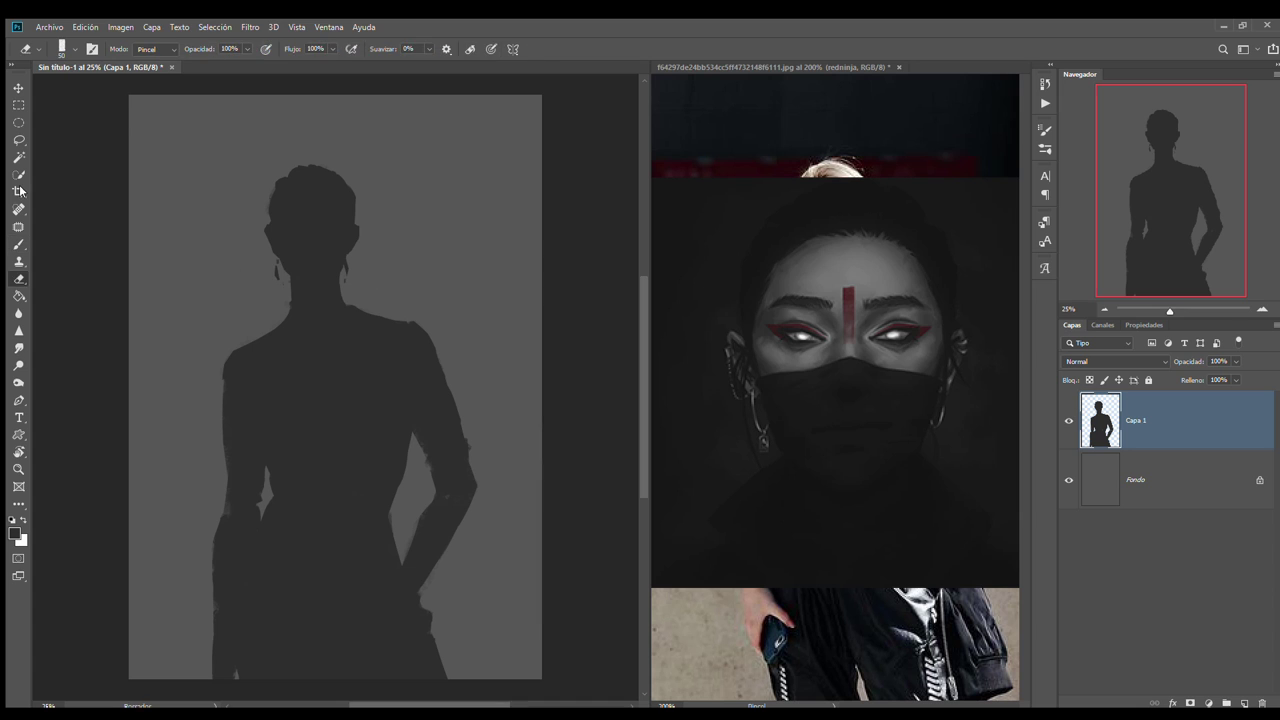
left_click_drag(282, 280, 270, 318)
left_click_drag(345, 282, 370, 296)
left_click_drag(290, 284, 262, 298)
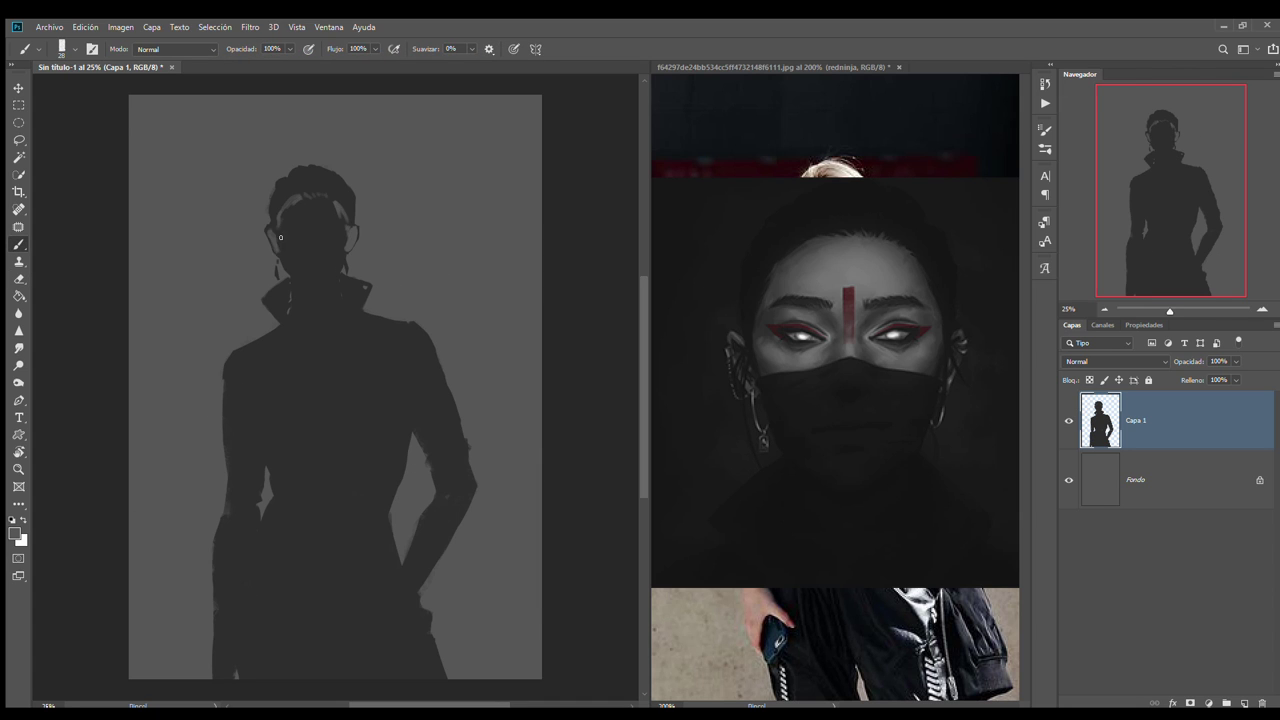
Lighten the face around the dark mask, round the hairline and tidy the mask's top edge
mouse_move(281, 237)
left_mouse_down()
mouse_move(330, 210)
mouse_move(340, 222)
mouse_move(285, 245)
left_mouse_up()
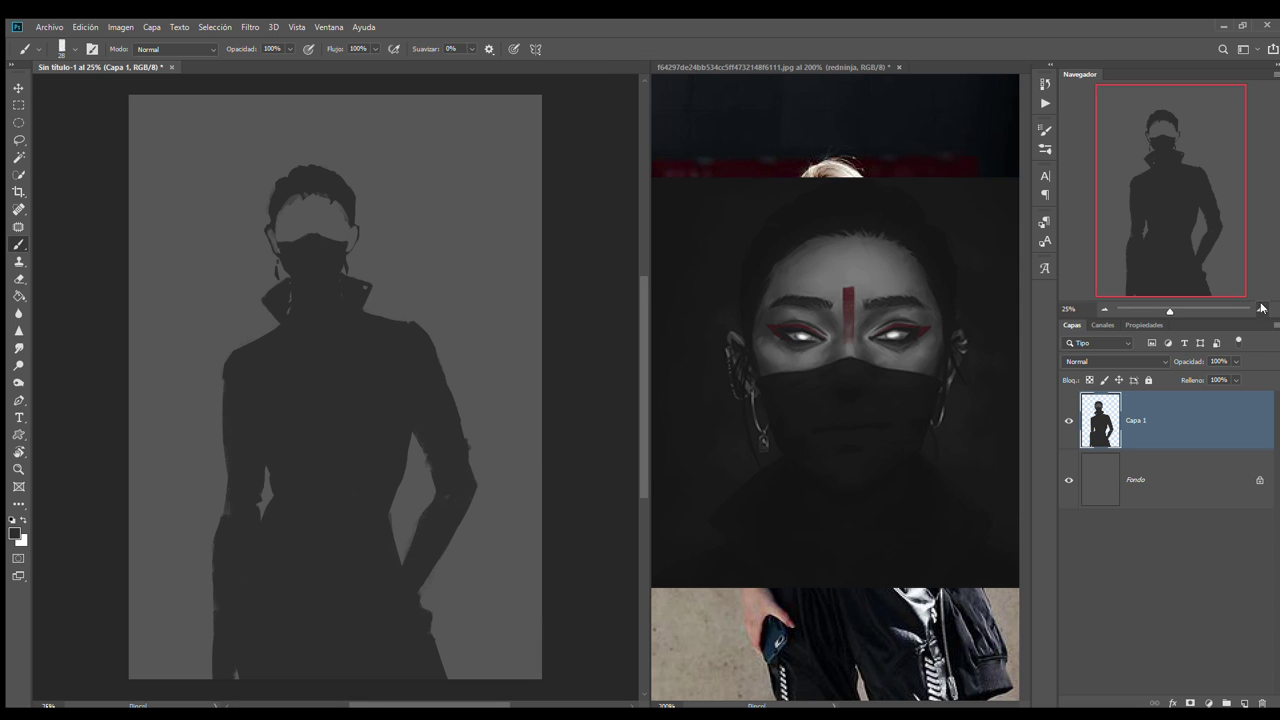
key("ctrl+plus")
key("ctrl+plus")
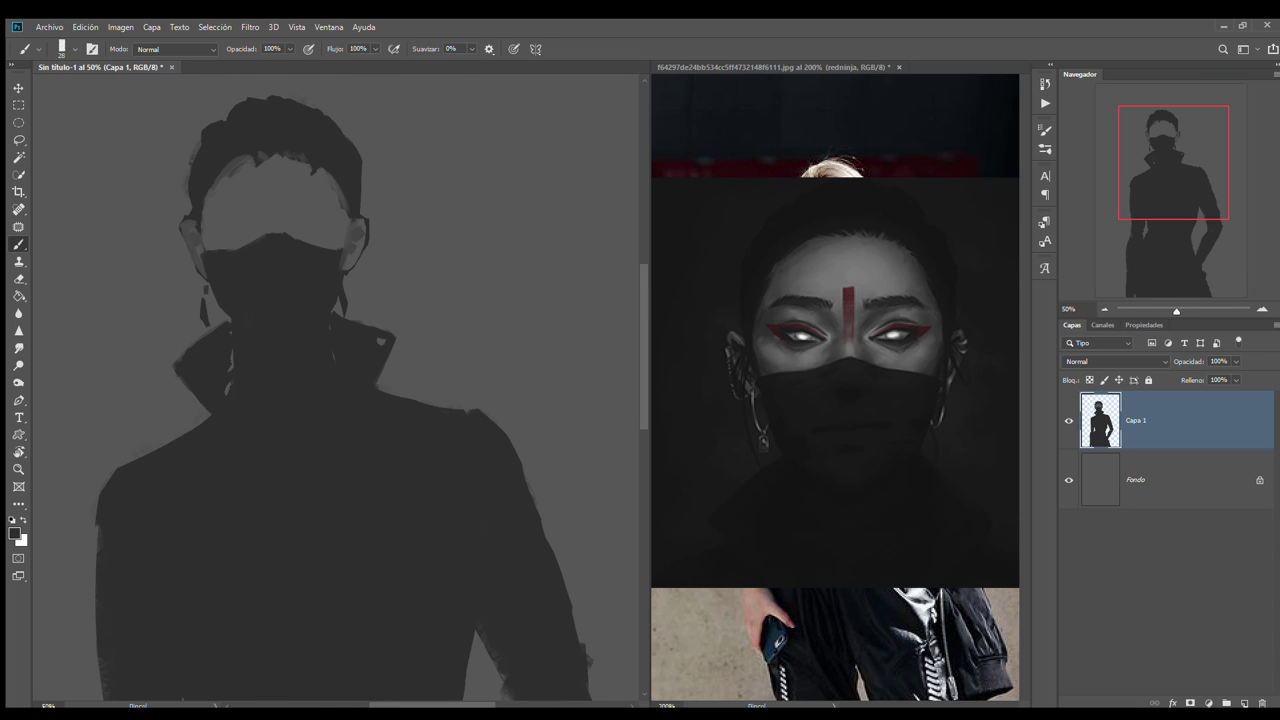
key("ctrl+plus")
scroll(417, 189, "up", 3)
mouse_move(417, 189)
left_mouse_down()
mouse_move(337, 194)
mouse_move(465, 245)
left_mouse_up()
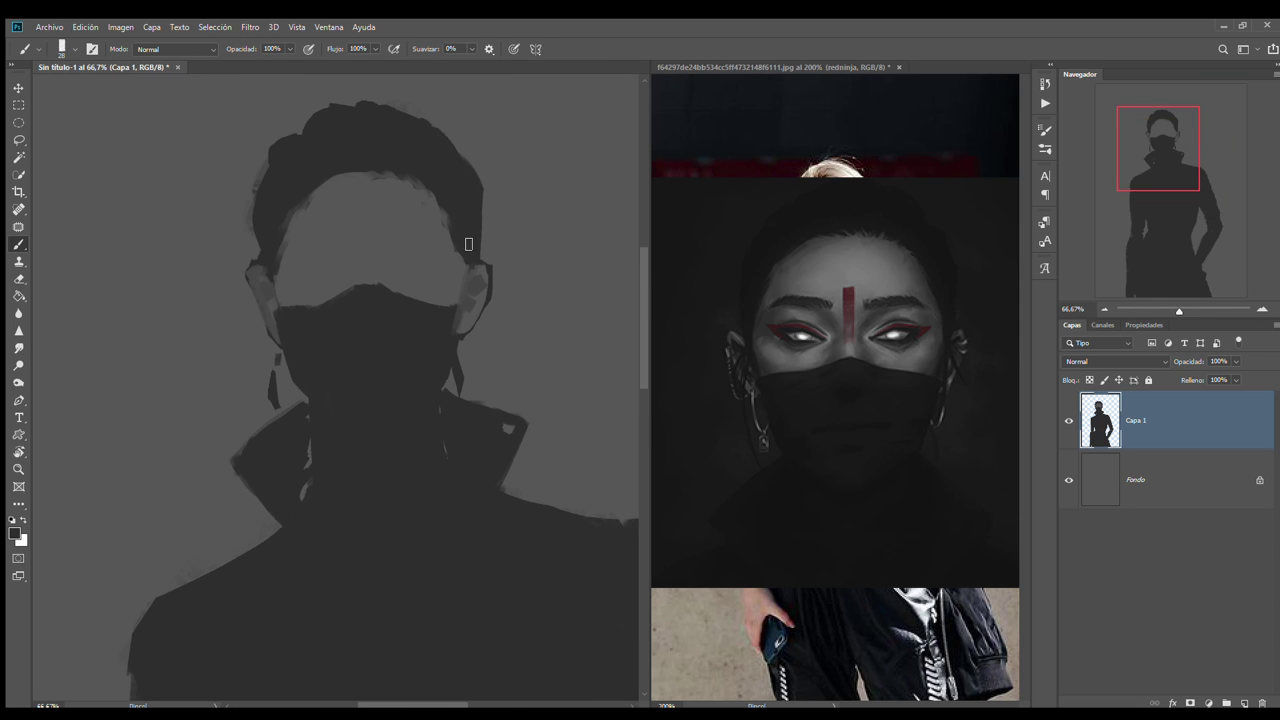
left_click_drag(300, 300, 354, 284)
Lighten and extend both ears, then smooth the forehead and hairline edge with the sampled grey
left_click_drag(481, 262, 476, 312)
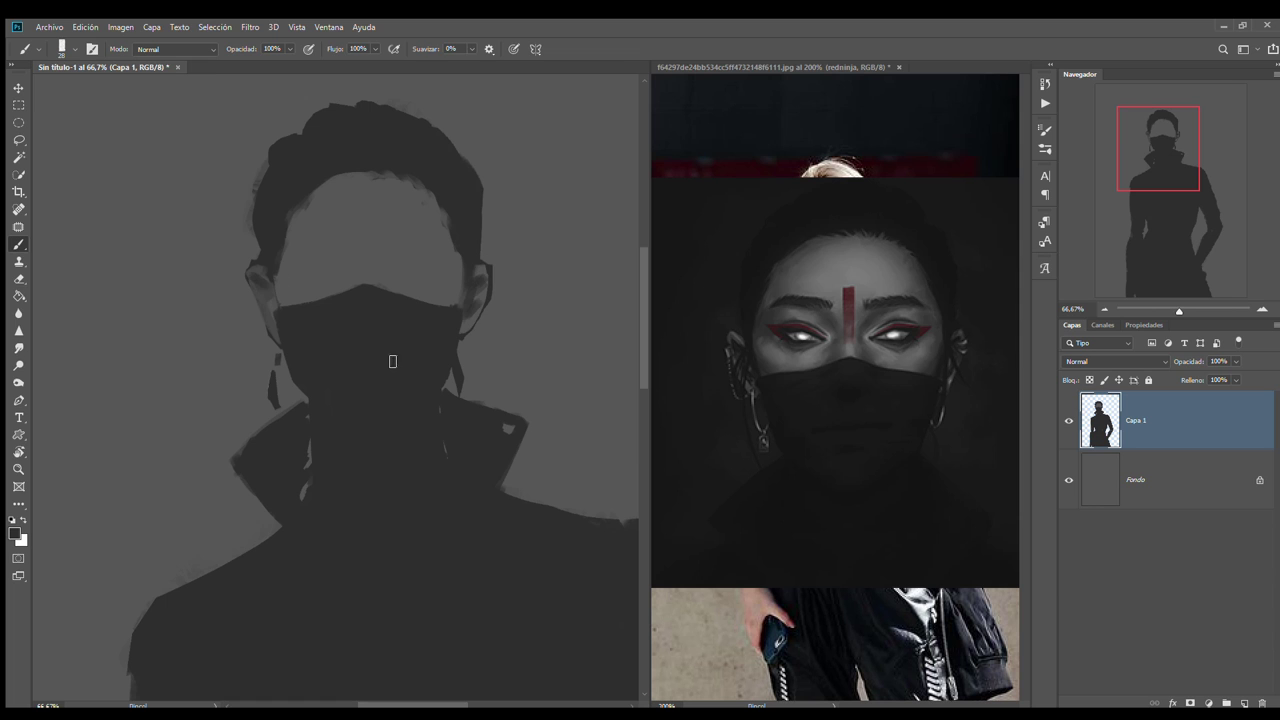
left_click_drag(260, 334, 270, 318)
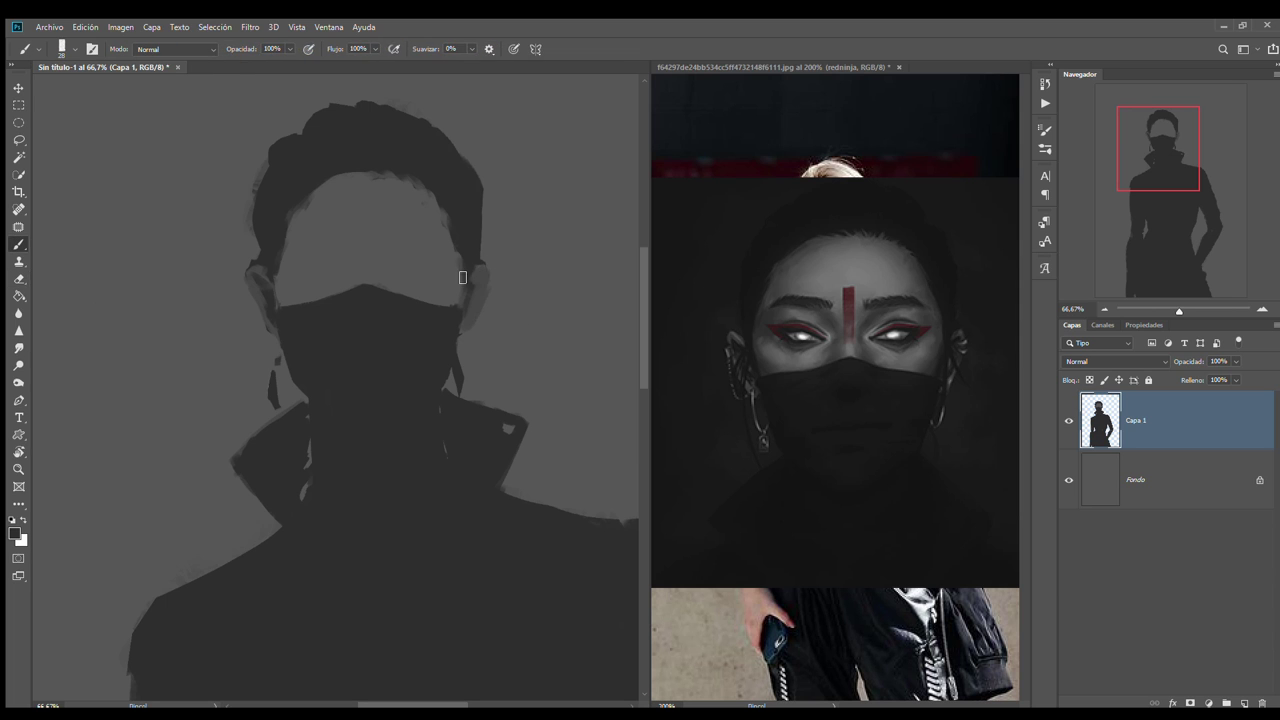
left_click(482, 272, "alt")
left_click_drag(286, 252, 310, 186)
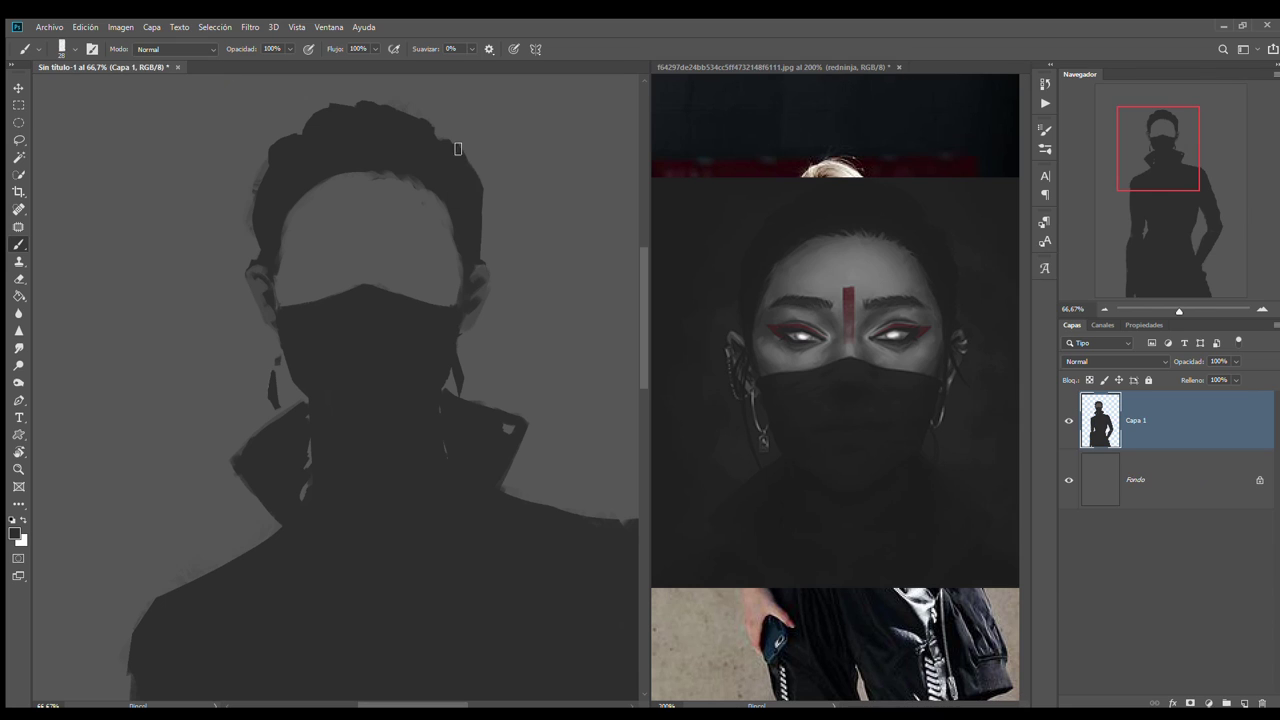
Paint both eyebrows and eye shapes, with lighter strokes along the eyelids and inner corners
left_click_drag(389, 234, 432, 236)
left_click_drag(296, 239, 440, 236)
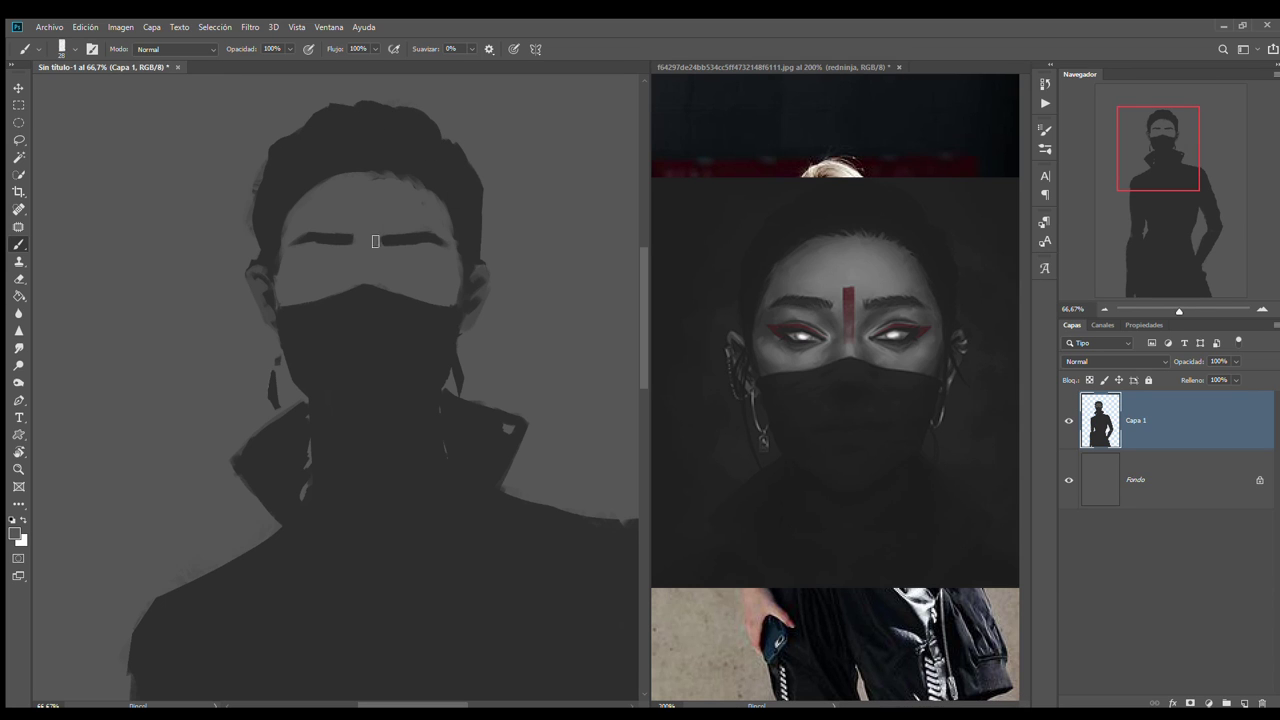
left_click_drag(400, 263, 436, 262)
left_click_drag(304, 265, 344, 268)
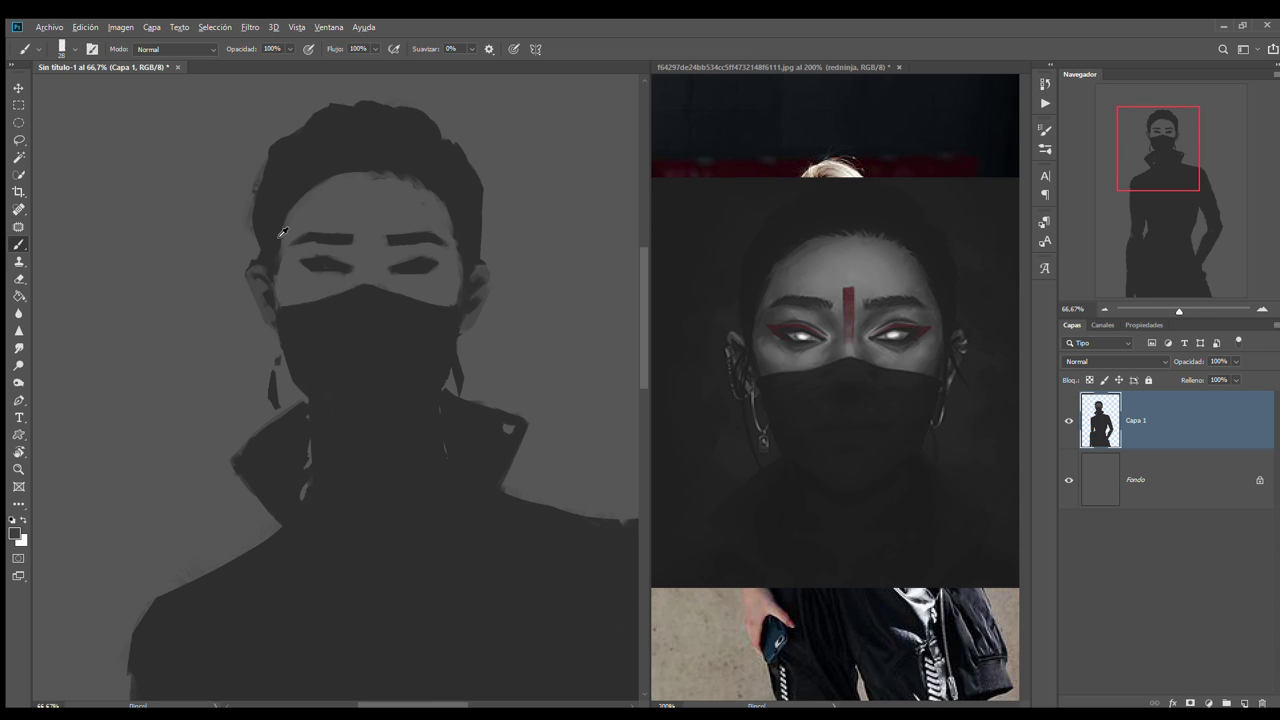
left_click_drag(390, 250, 385, 284)
mouse_move(355, 250)
left_mouse_down()
mouse_move(345, 285)
mouse_move(435, 279)
left_mouse_up()
left_click_drag(334, 280, 303, 278)
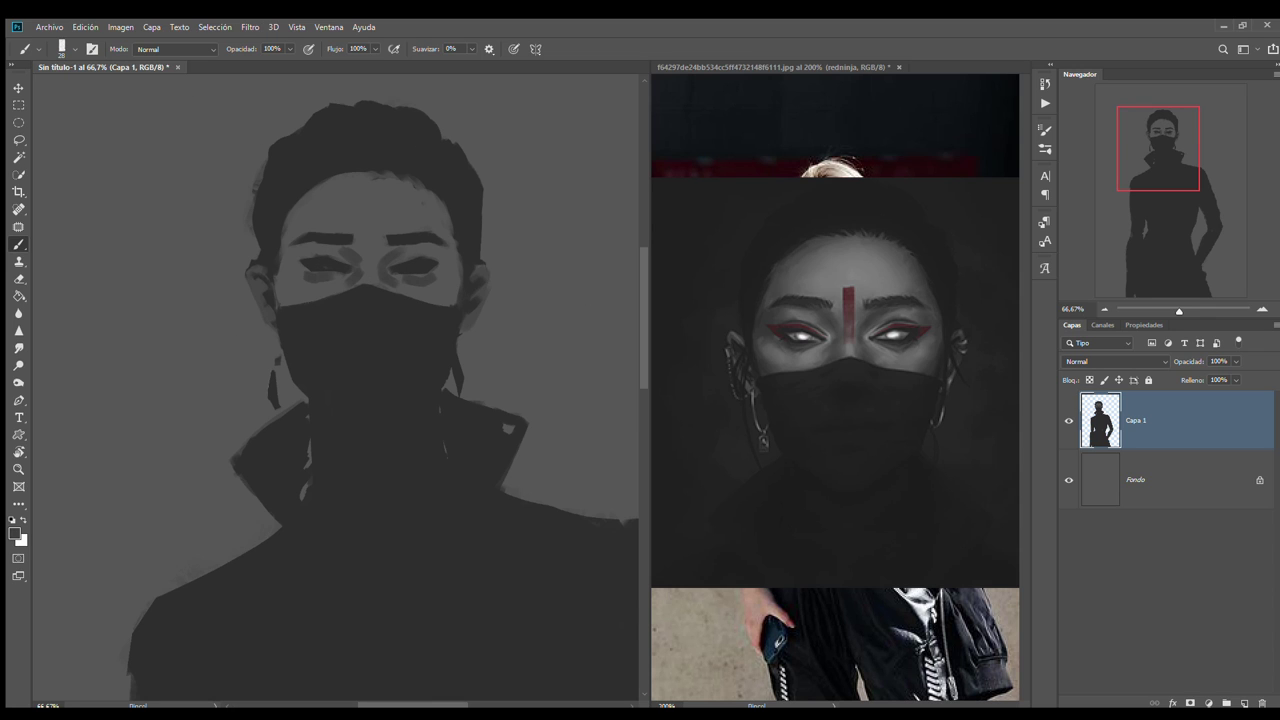
Undo recent strokes and sample a grey shade from the painting
key("ctrl+z")
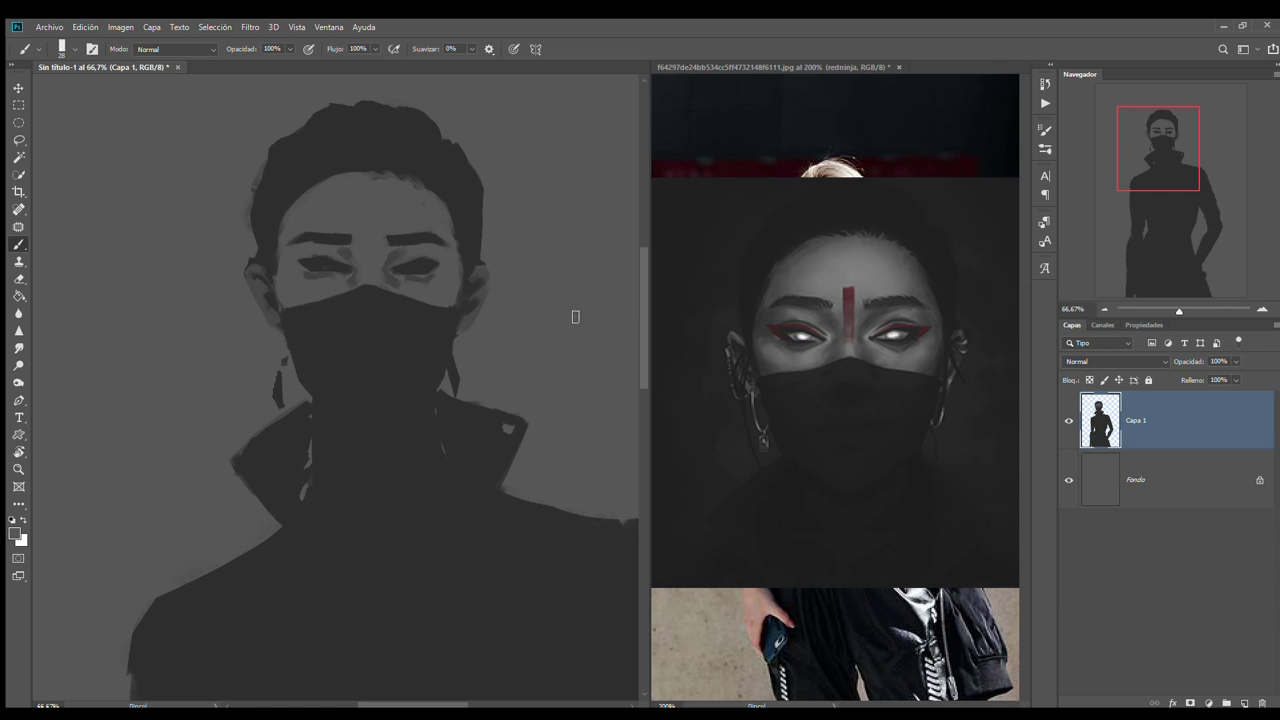
left_click(364, 285, "alt")
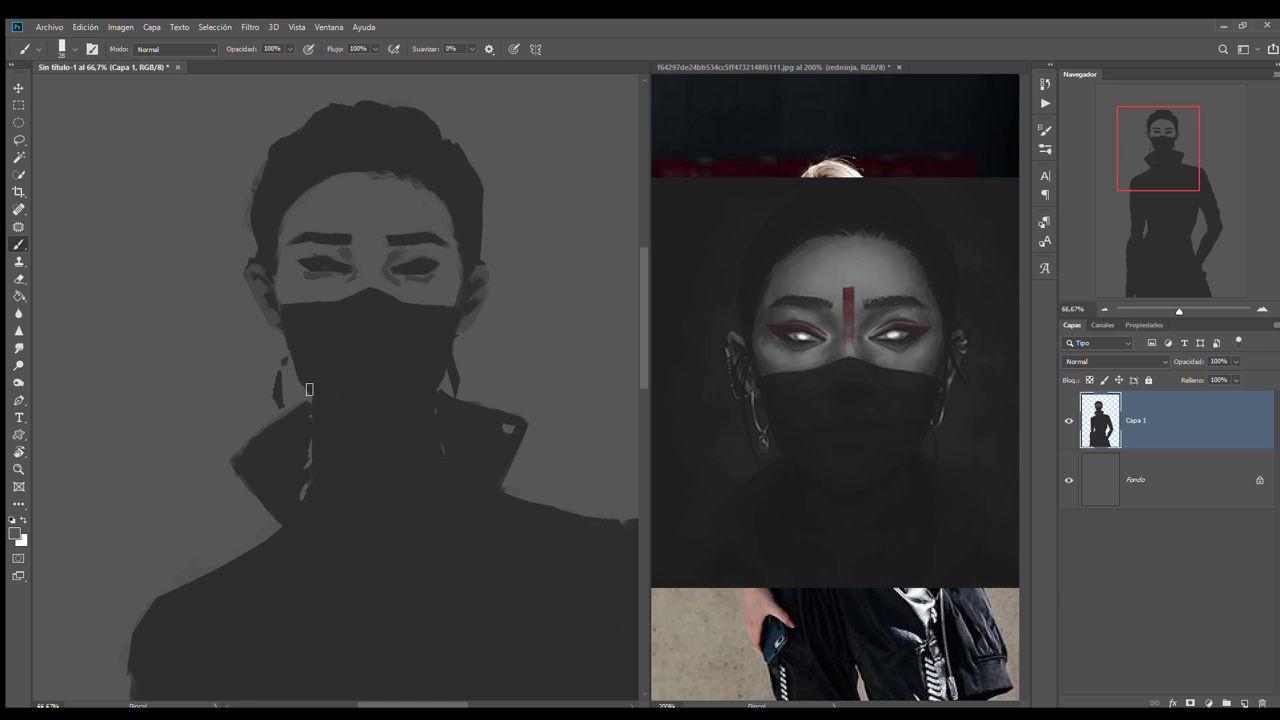
key("ctrl+z")
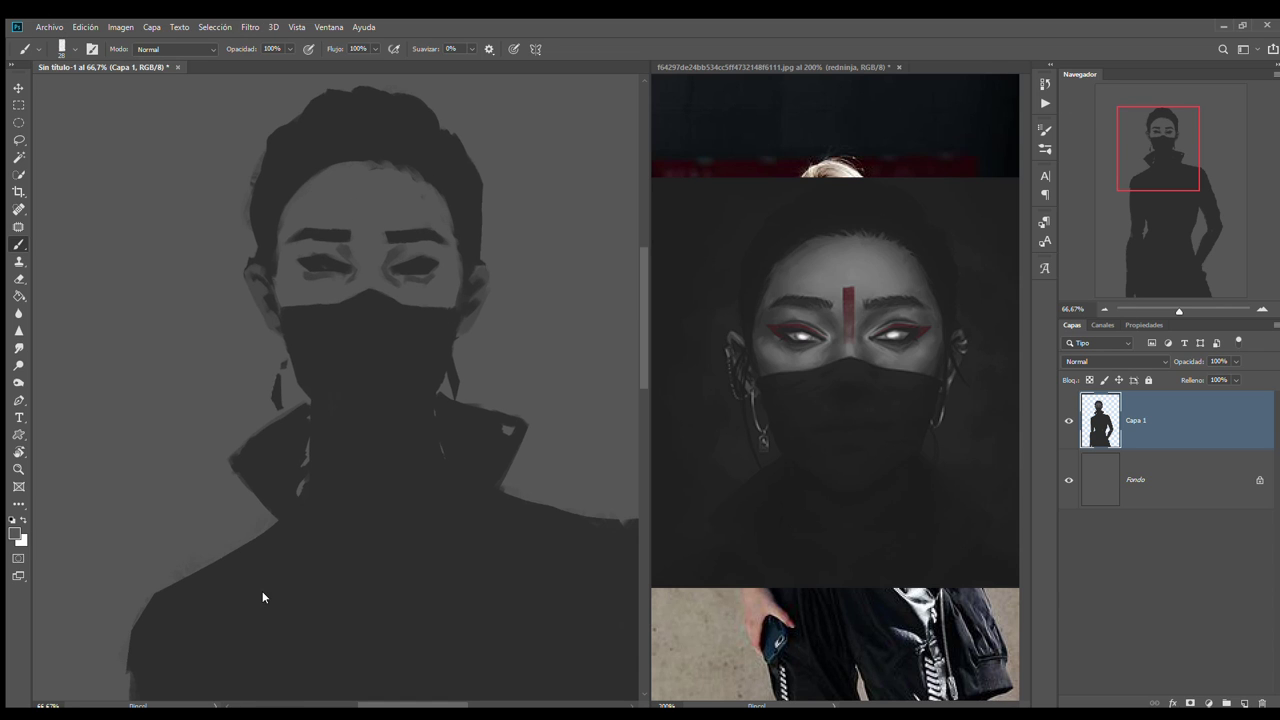
At 100% zoom, fill both eyes with light grey
key("ctrl+plus")
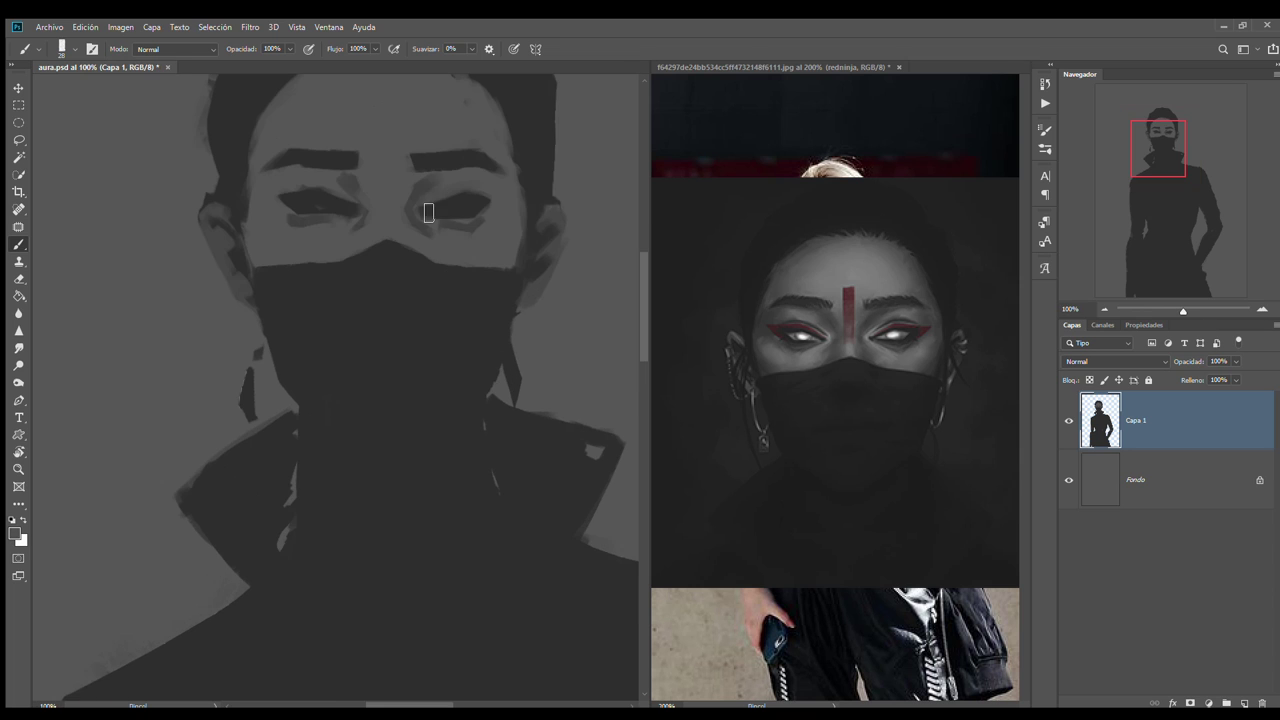
left_click_drag(432, 206, 480, 205)
left_click_drag(292, 203, 334, 203)
left_click_drag(444, 206, 470, 205)
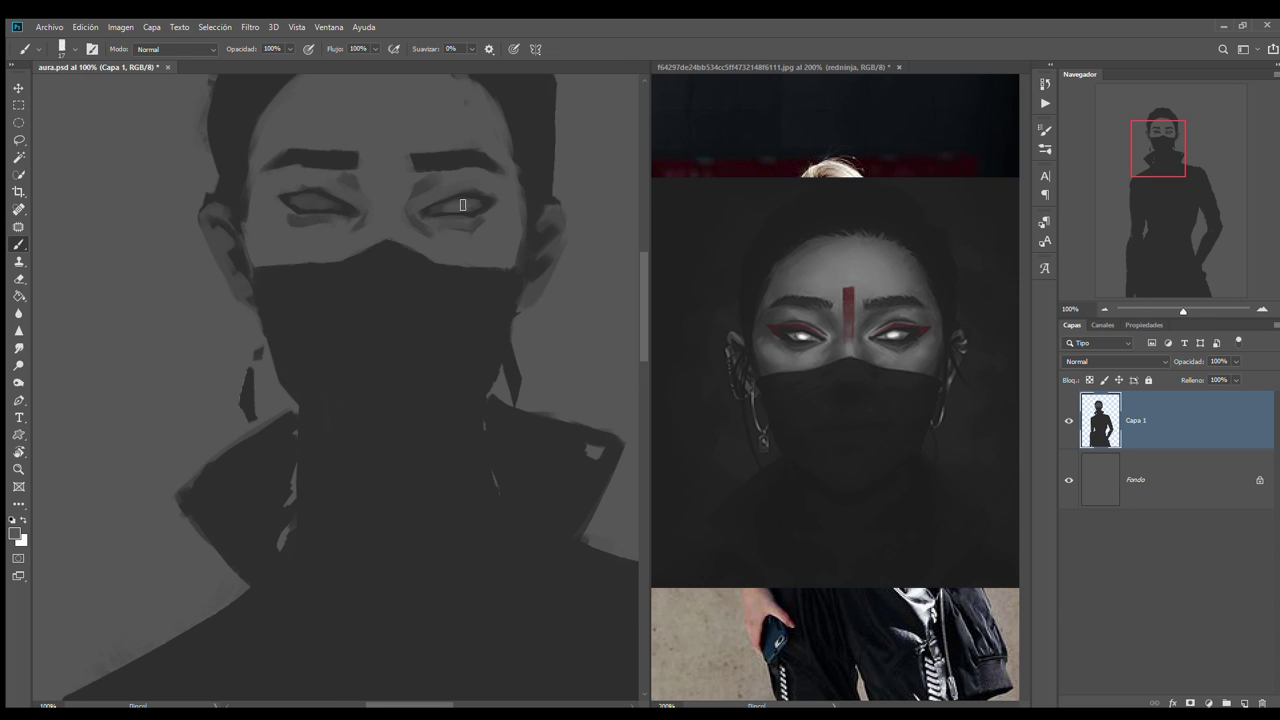
left_click_drag(294, 200, 348, 204)
Darken the inner eyelids and the shading below and around both eyes
left_click(414, 194)
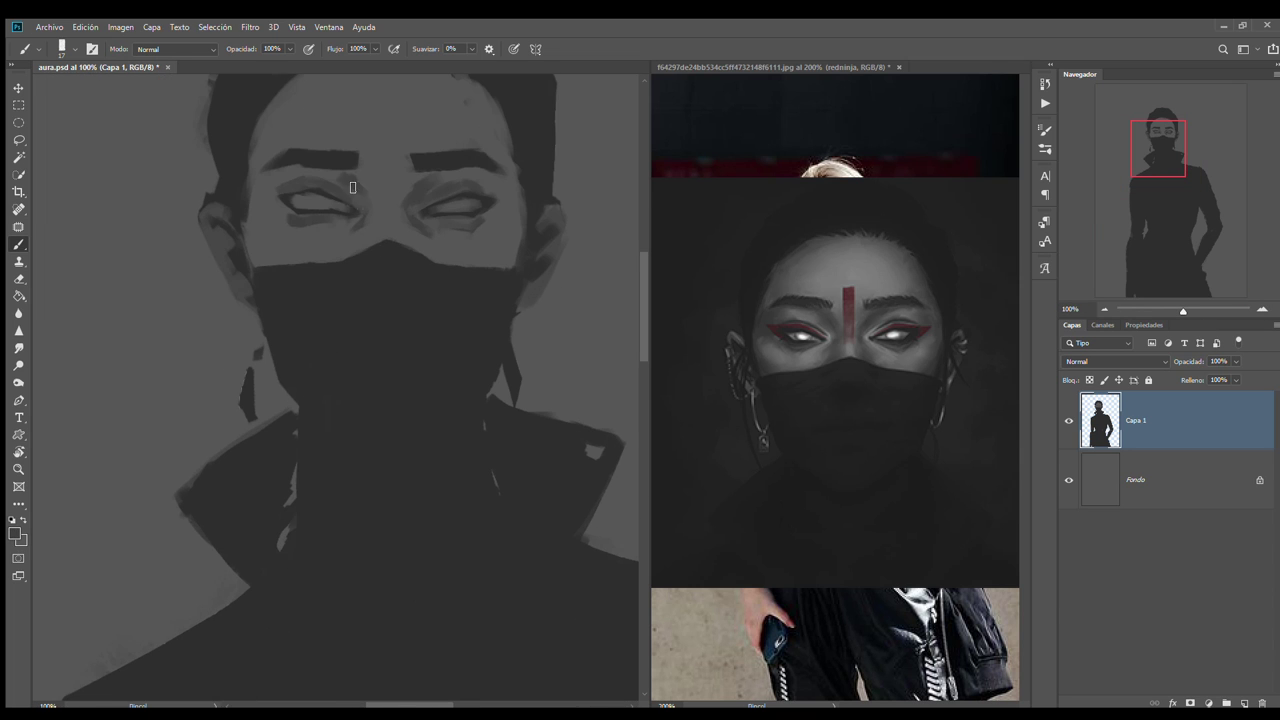
left_click_drag(376, 178, 360, 200)
mouse_move(410, 186)
left_mouse_down()
mouse_move(400, 200)
mouse_move(430, 238)
left_mouse_up()
left_click_drag(374, 218, 356, 248)
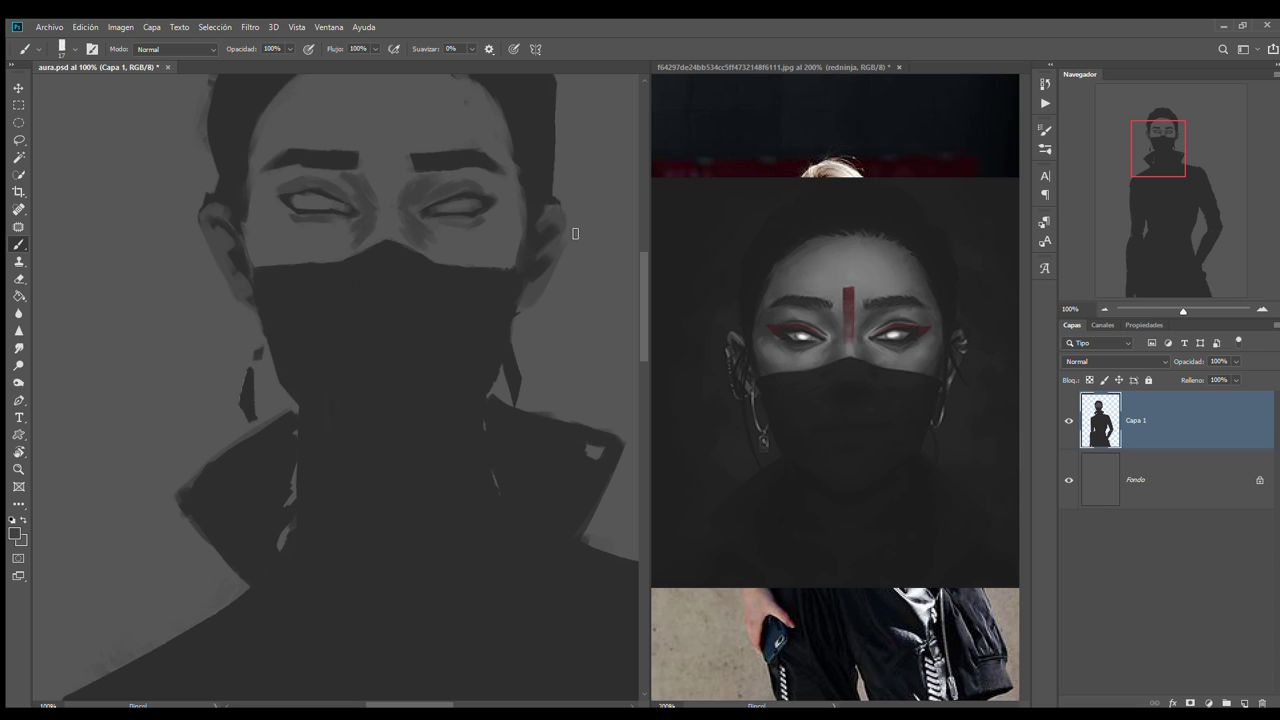
Erase the dark strands on both sides of the neck with the Eraser
key("e")
left_click_drag(252, 350, 246, 418)
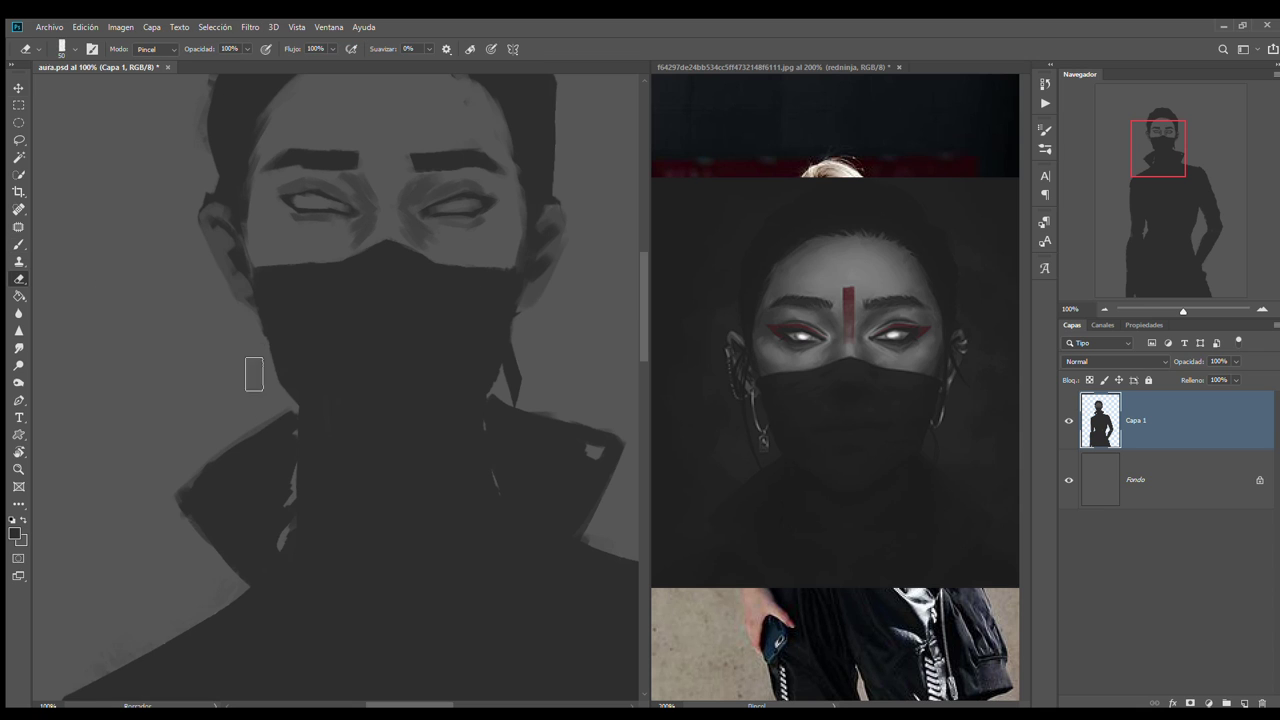
left_click_drag(522, 322, 512, 405)
key("b")
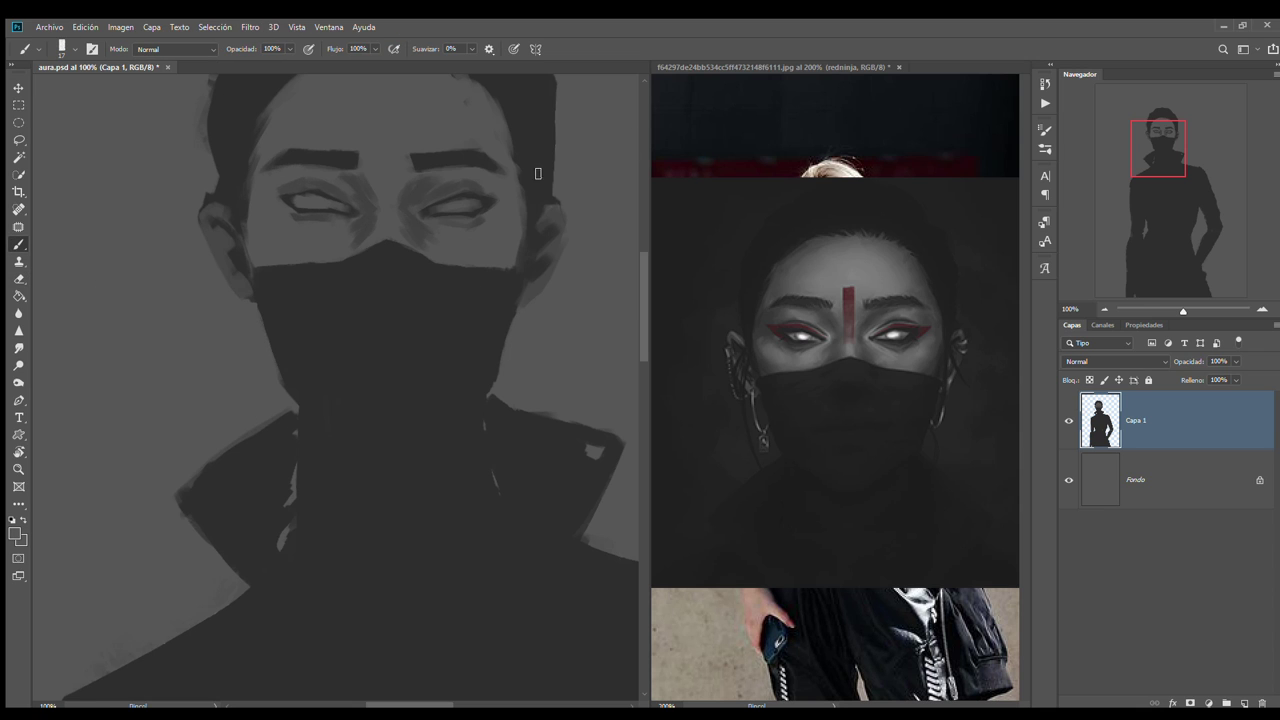
Straighten the mask's top edge and outline both ears dark, then fit the canvas in view
left_click_drag(335, 268, 518, 262)
left_click_drag(406, 271, 250, 258)
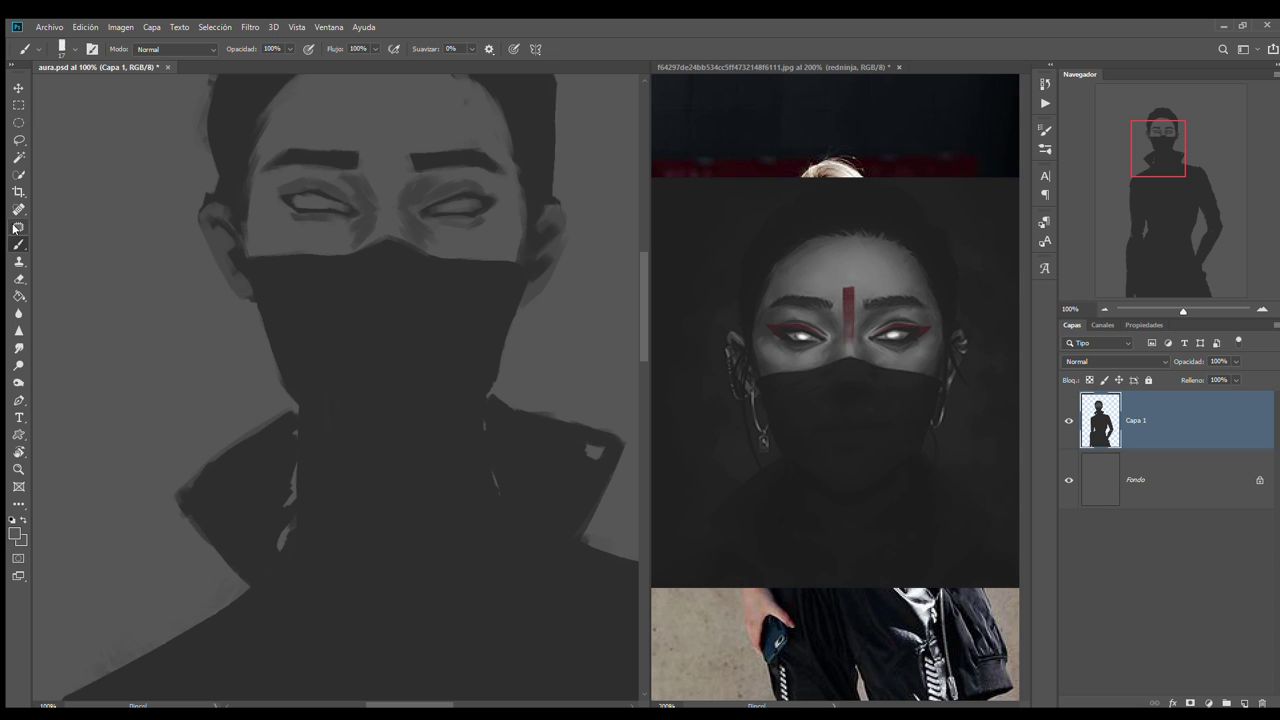
left_click_drag(558, 210, 535, 300)
left_click_drag(212, 225, 245, 305)
key("e")
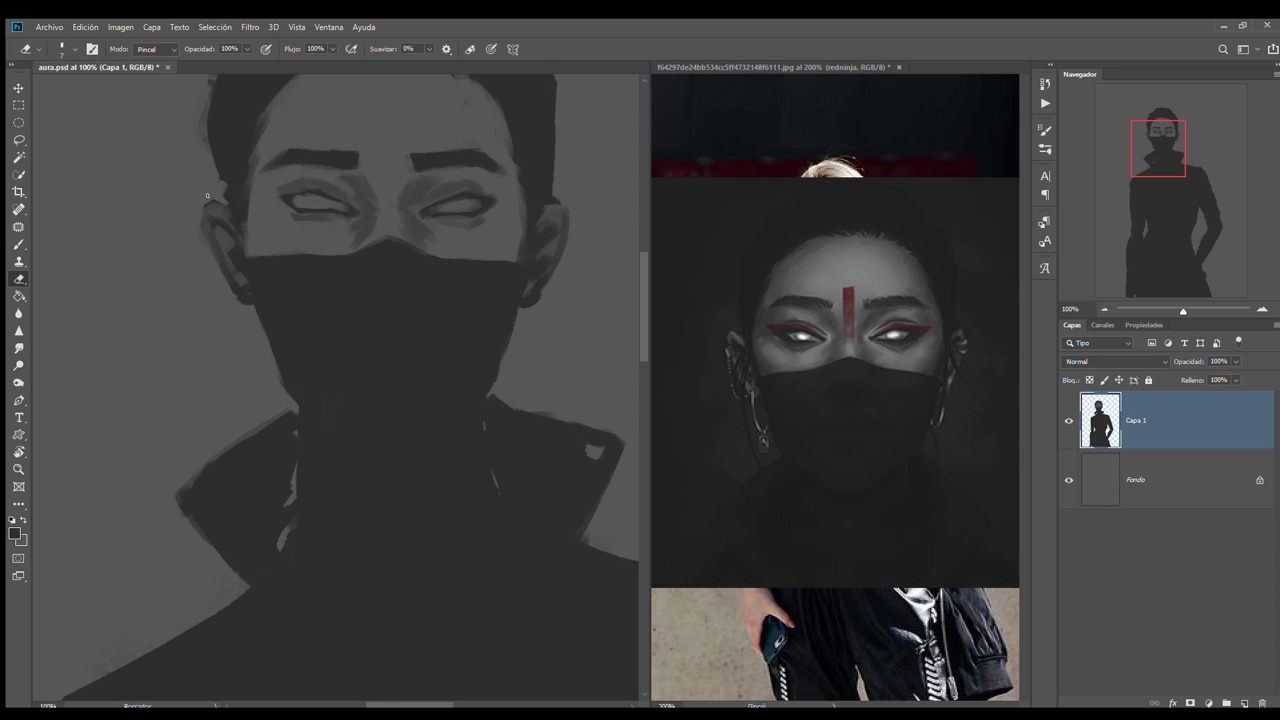
key("b")
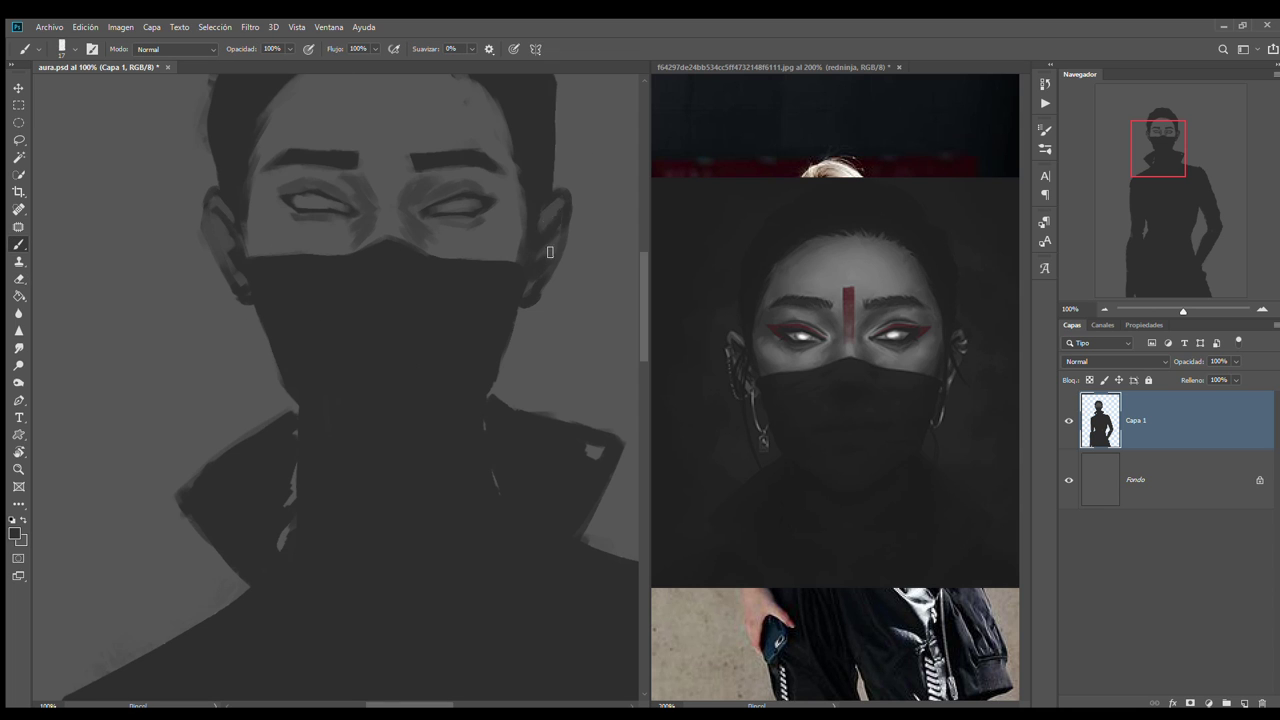
key("ctrl+0")
Commit the figure's transform at about 97% and nudge the layer slightly right
key("ctrl+t")
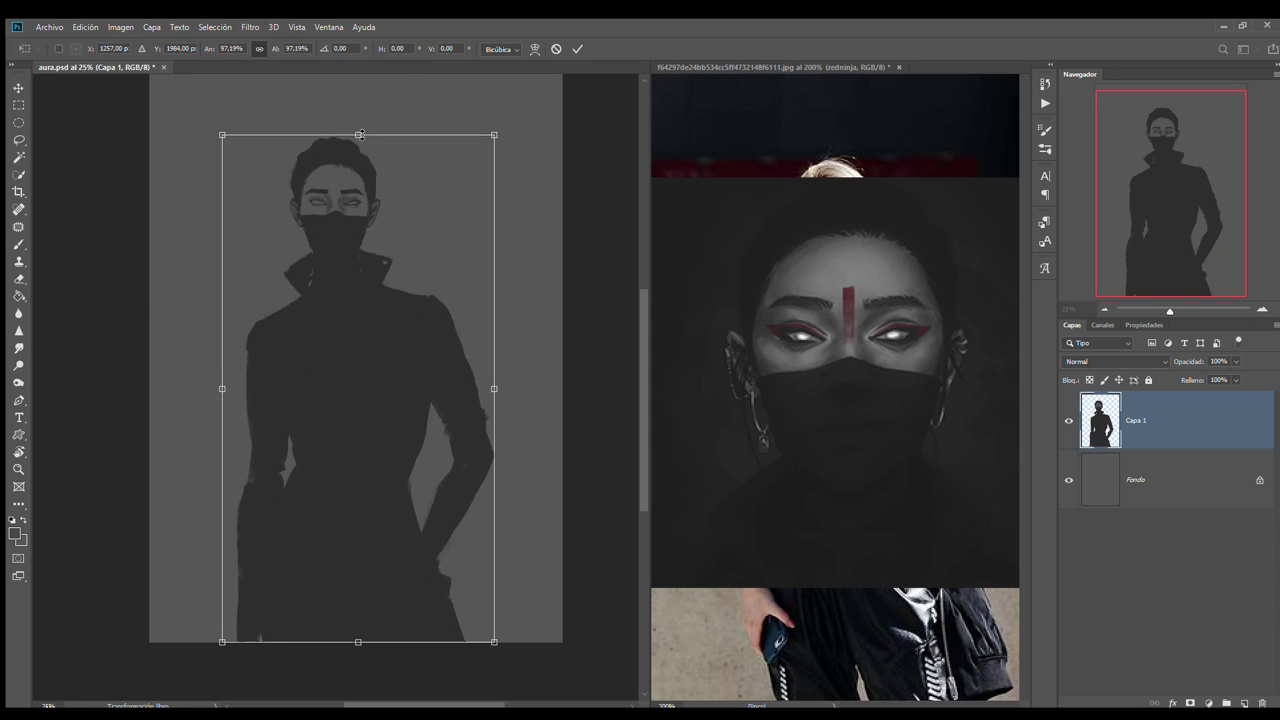
key("Return")
key("ctrl+plus")
key("ctrl+plus")
key("v")
left_click_drag(165, 132, 265, 132)
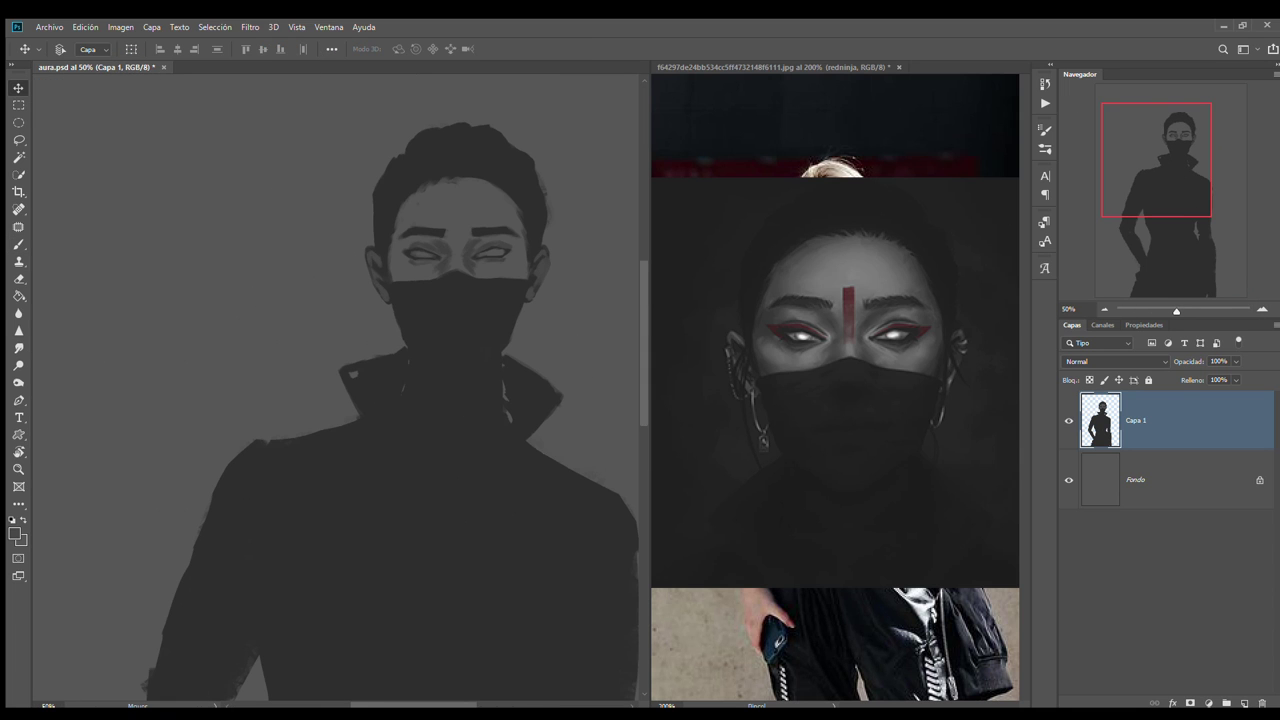
key("ctrl+plus")
key("b")
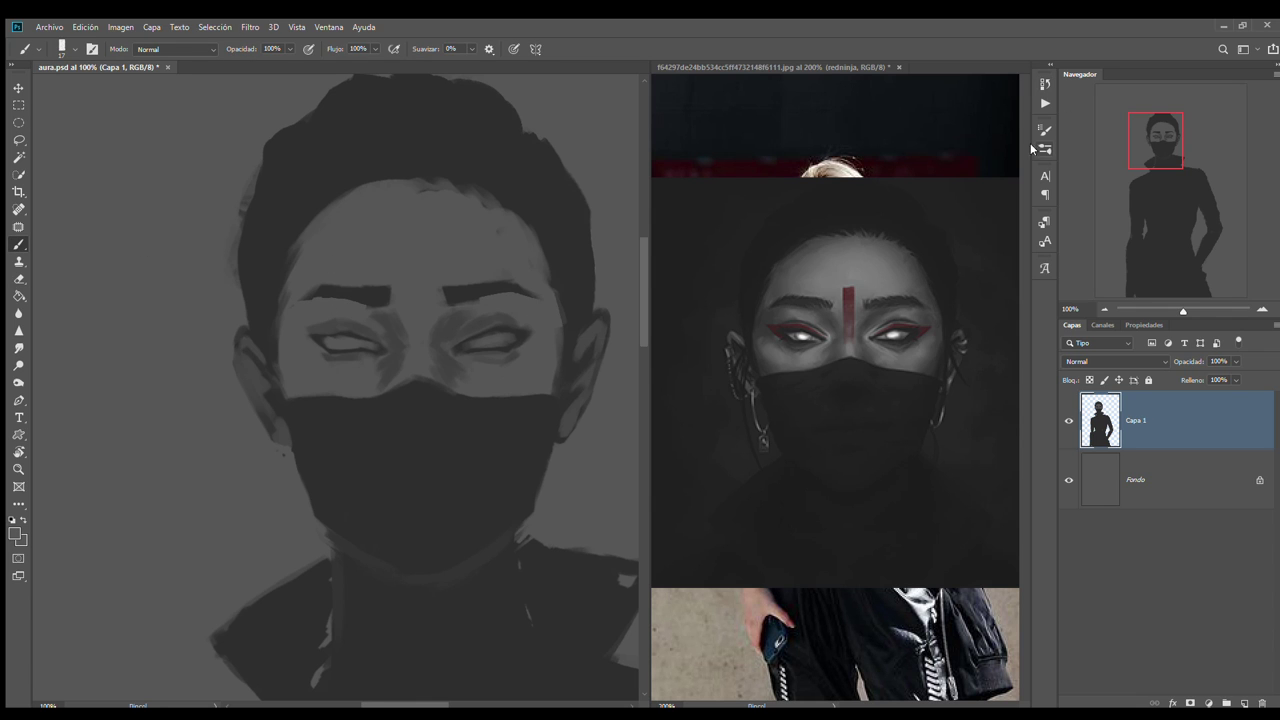
Sketch trial strokes on a new empty layer, then undo them and drop the layer
key("ctrl+shift+alt+n")
key("ctrl+minus")
left_click_drag(185, 305, 150, 355)
mouse_move(160, 240)
left_mouse_down()
mouse_move(280, 130)
mouse_move(398, 112)
left_mouse_up()
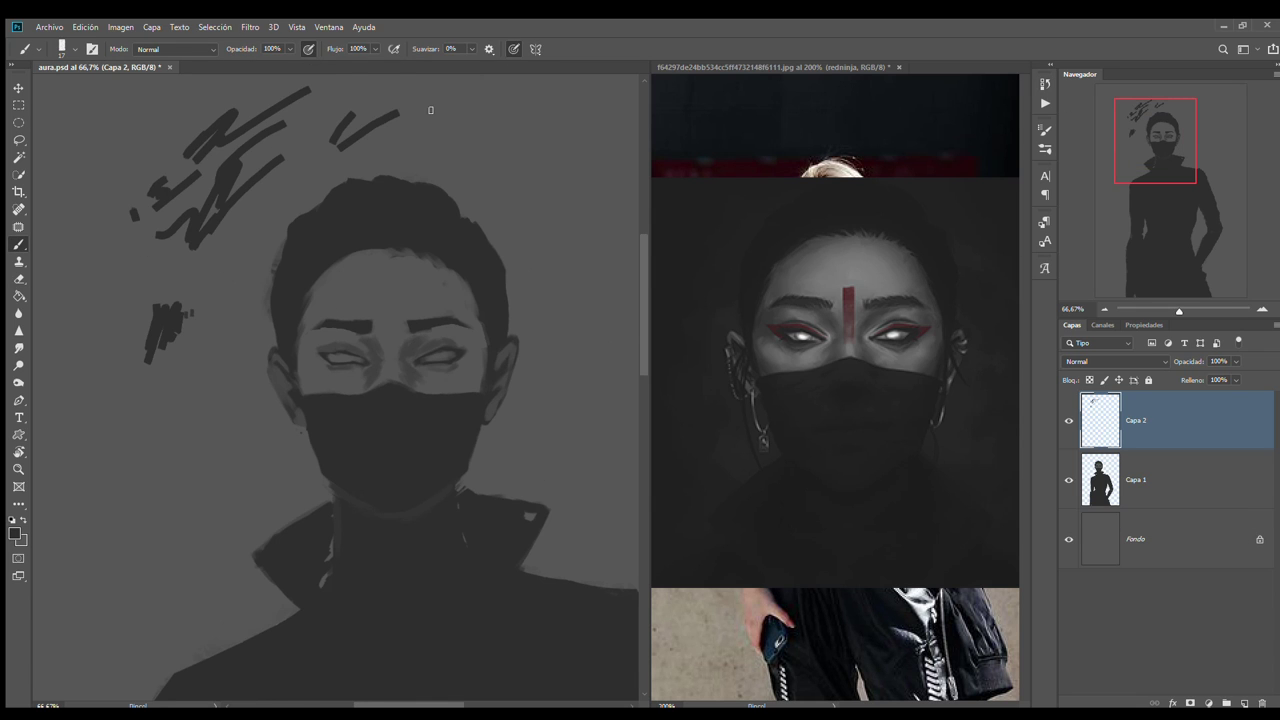
left_click_drag(465, 160, 600, 155)
key("ctrl+z")
key("ctrl+z")
key("ctrl+z")
key("ctrl+plus")
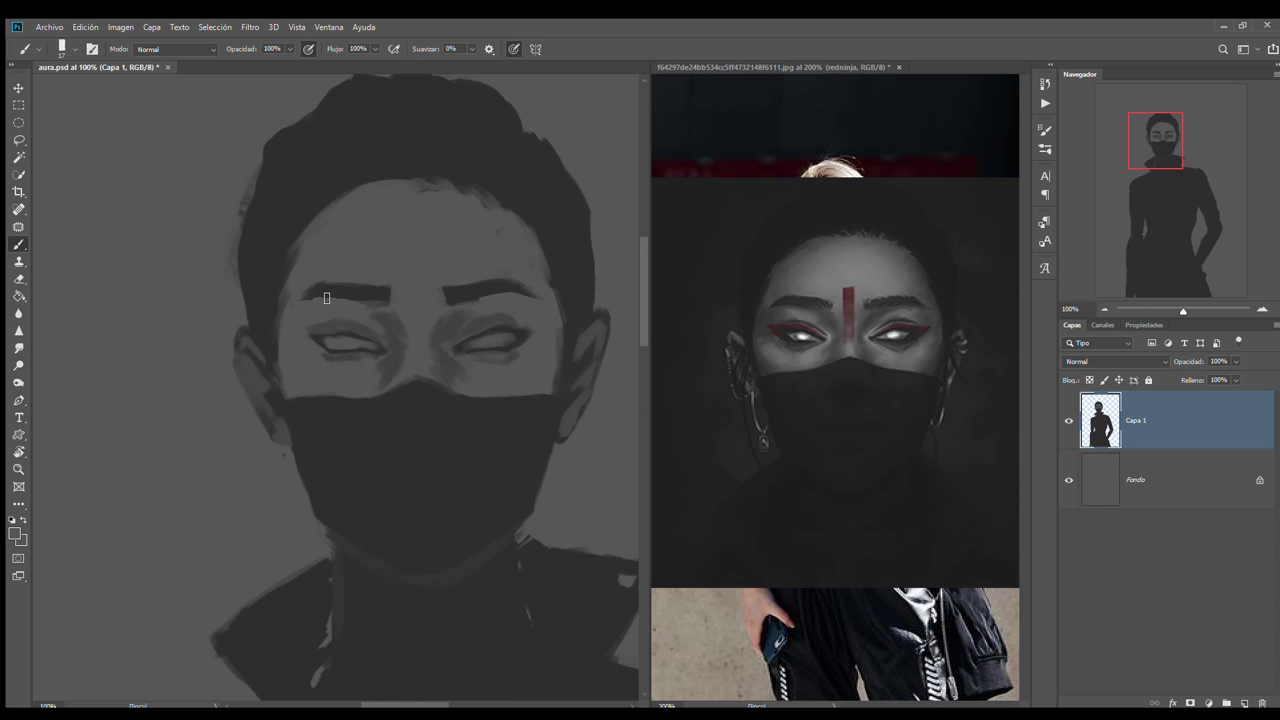
Shade around the eyes, cheeks, temples and forehead in grey
left_click_drag(355, 322, 492, 333)
left_click_drag(340, 340, 374, 355)
left_click_drag(324, 322, 476, 331)
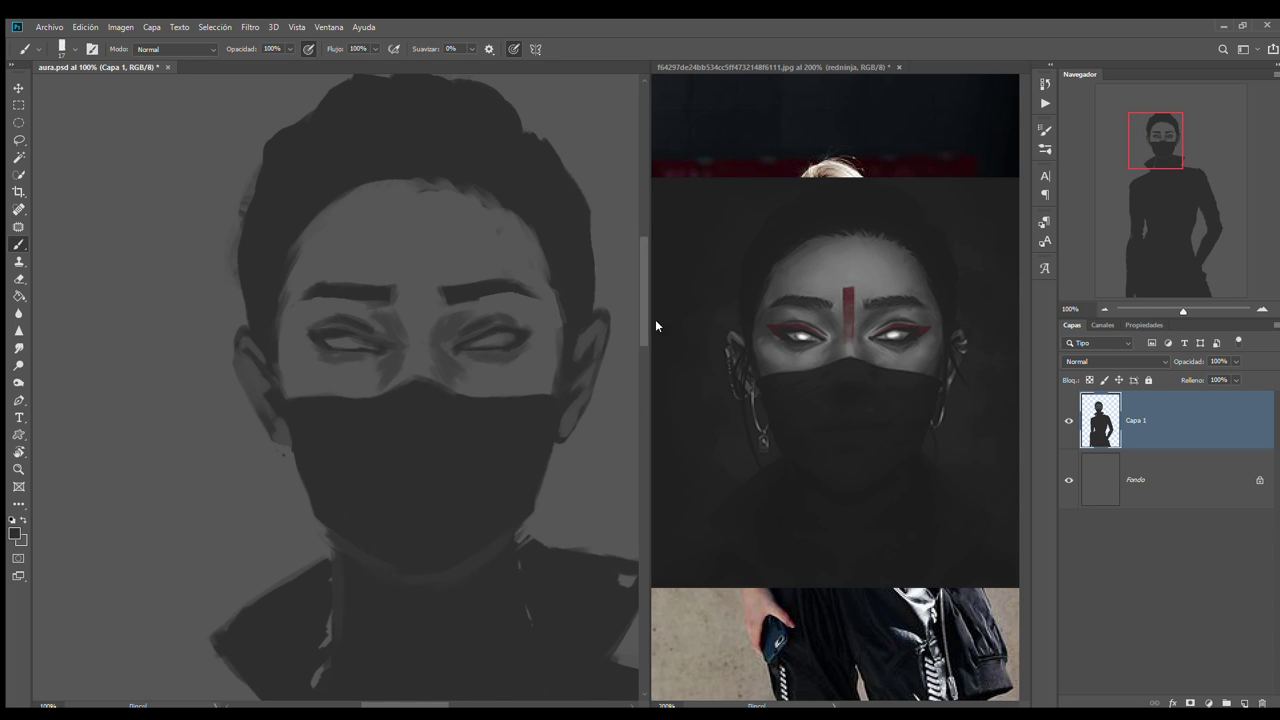
mouse_move(340, 306)
left_mouse_down()
mouse_move(500, 310)
mouse_move(285, 380)
left_mouse_up()
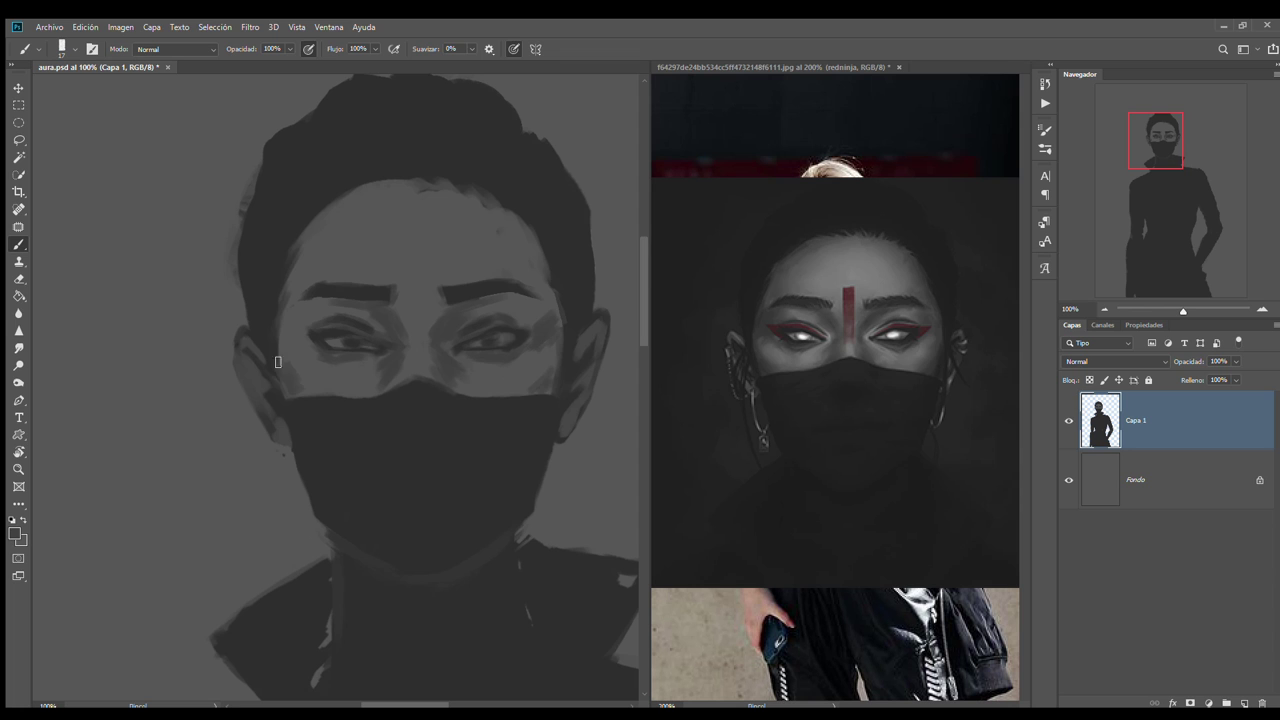
left_click_drag(300, 330, 330, 210)
left_click_drag(505, 265, 525, 220)
Fill the Fondo background layer with a darker grey, then make Capa 1 active again
left_click(381, 247, "alt")
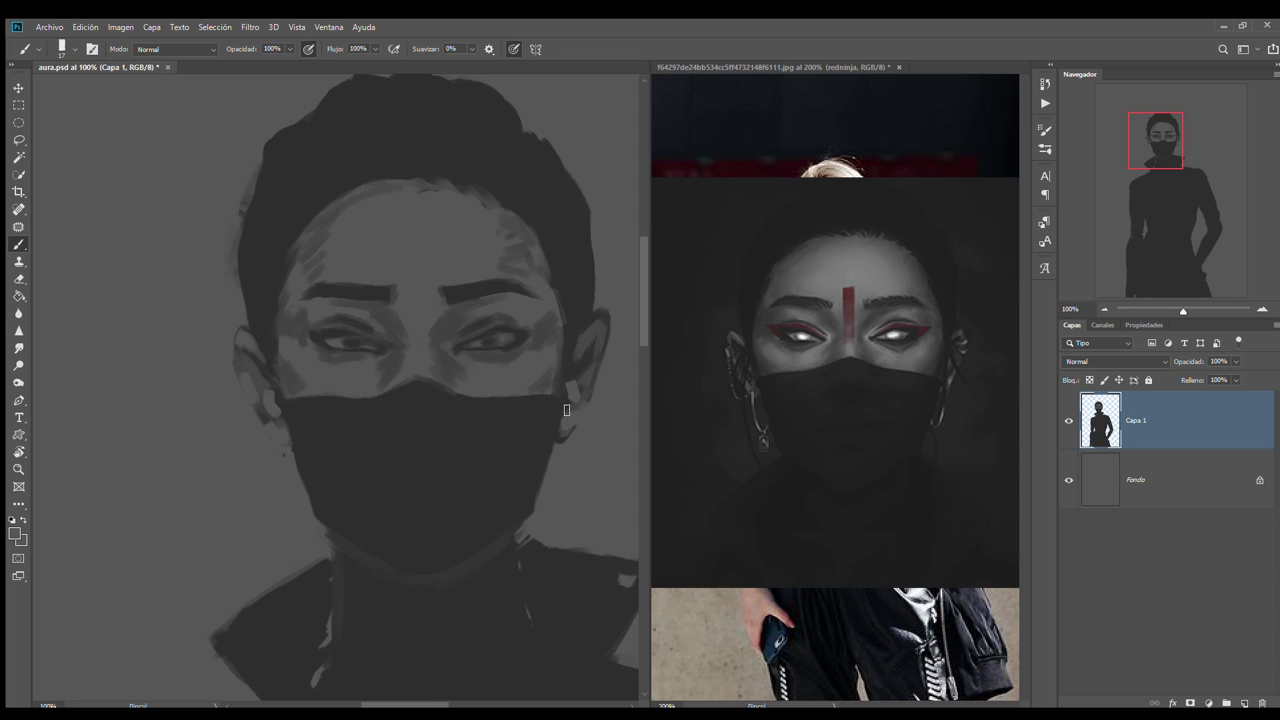
left_click(1135, 479)
key("alt+BackSpace")
left_click_drag(300, 400, 275, 340)
key("e")
key("alt+bracketright")
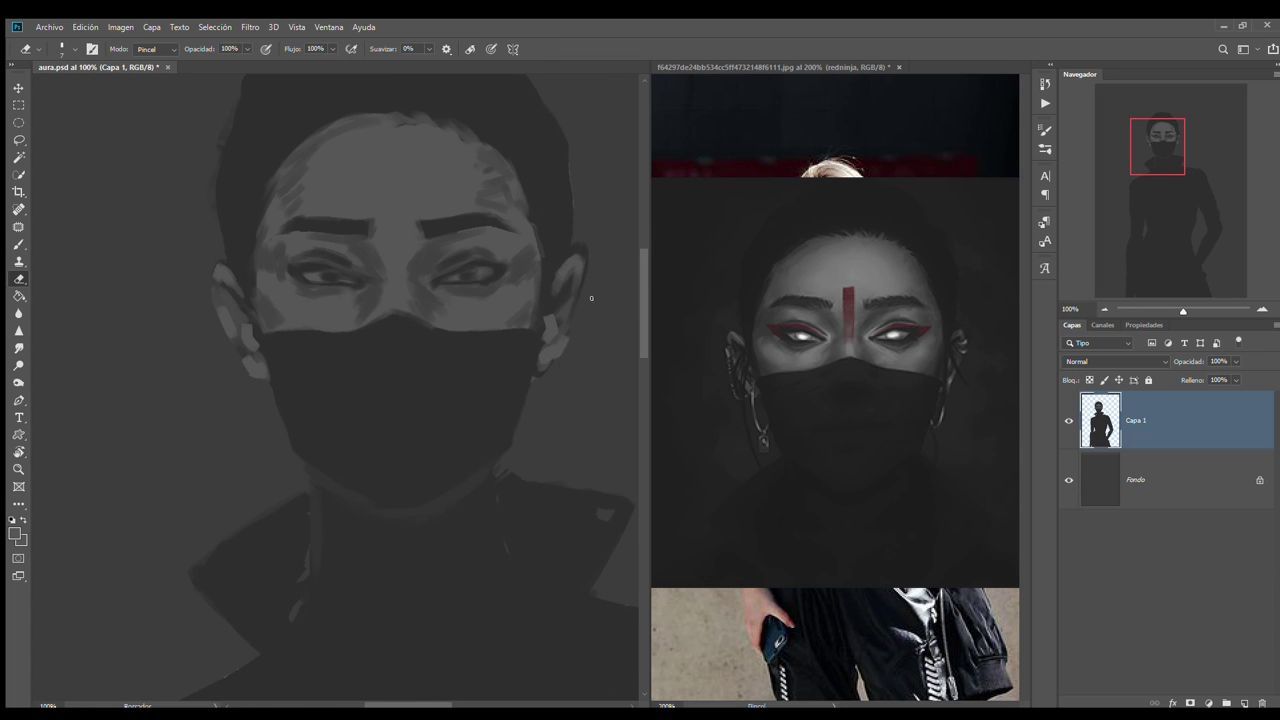
key("b")
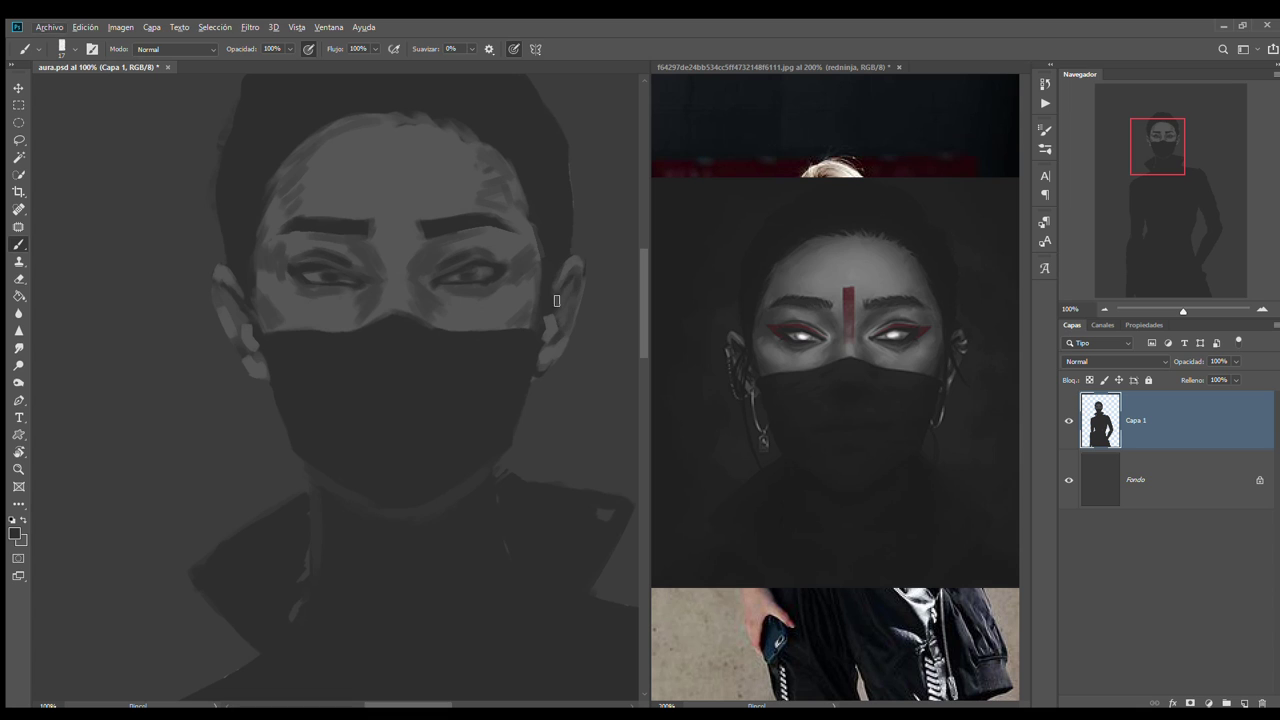
key("e")
key("b")
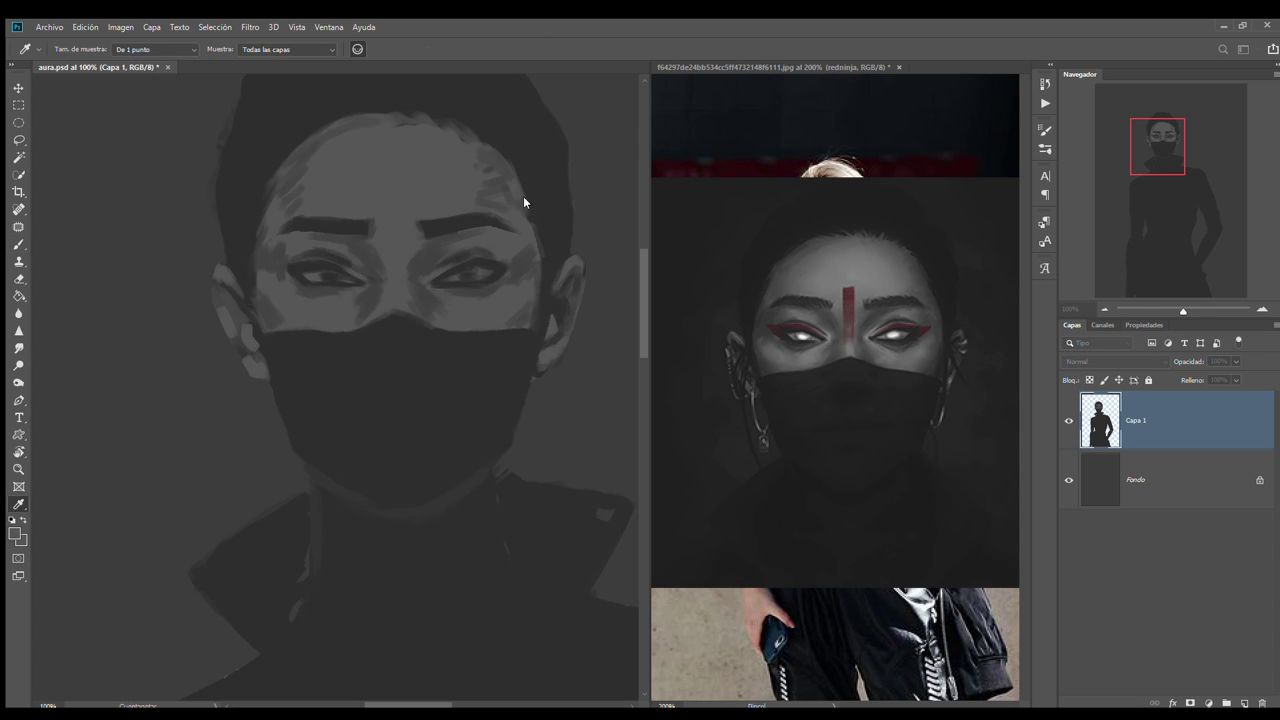
Paint lighter blended strokes on the forehead and inspect the eyes up close
left_click_drag(406, 246, 420, 160)
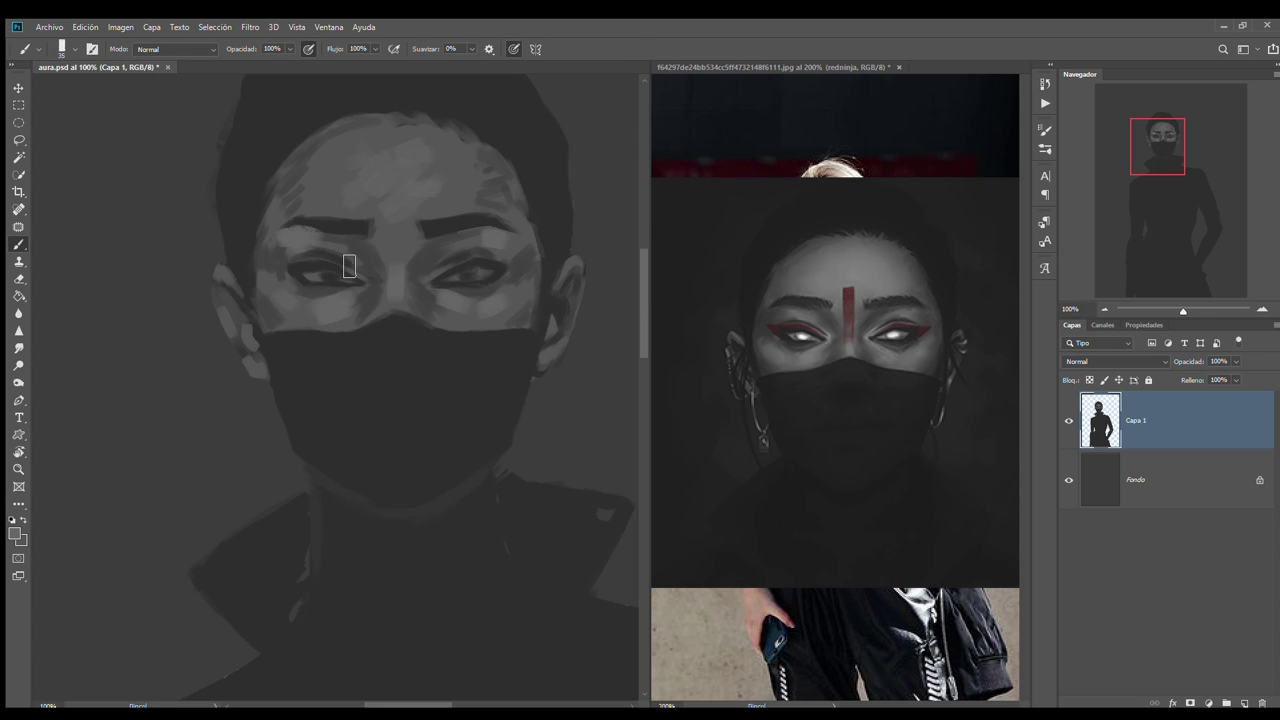
key("shift+b")
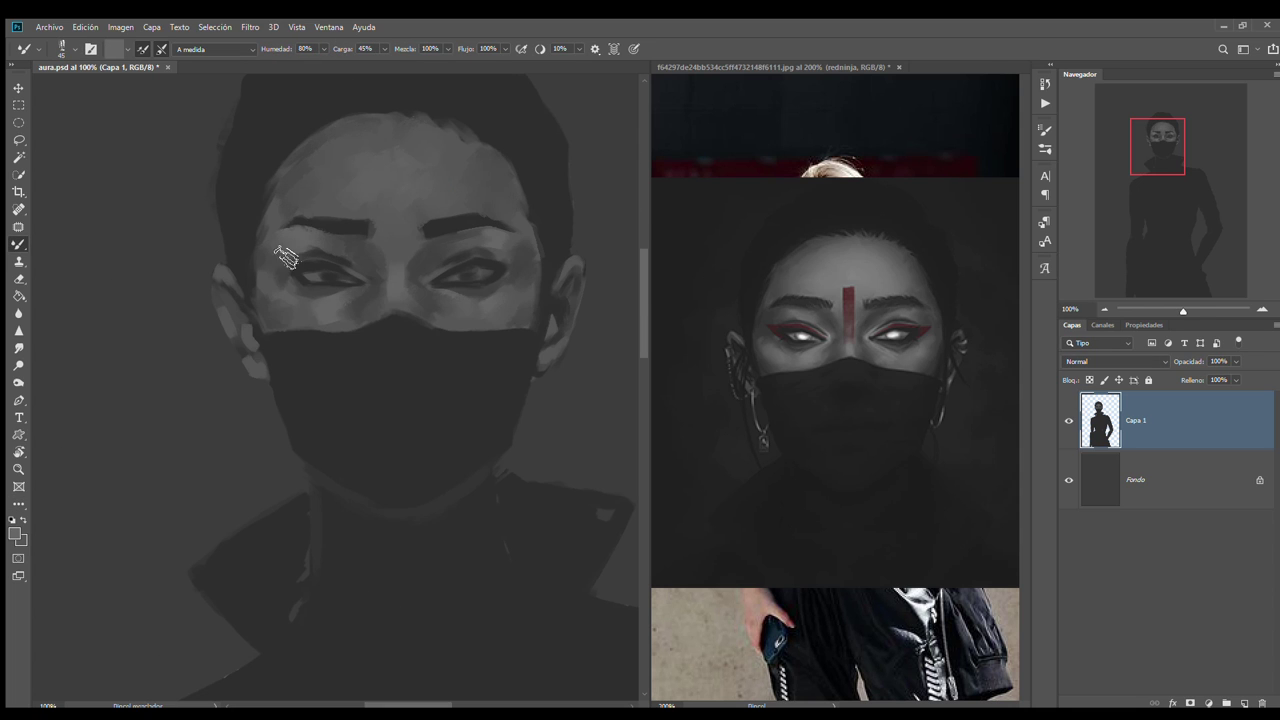
key("shift+b")
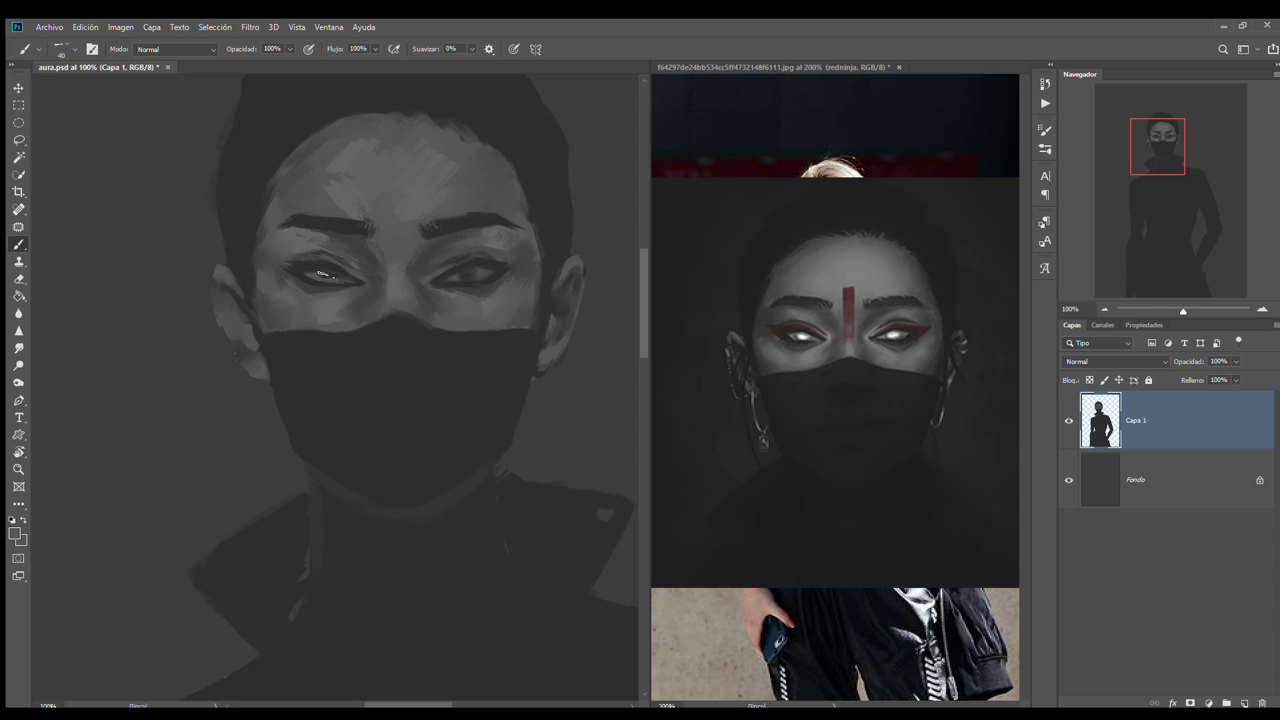
key("ctrl+plus")
scroll(491, 177, "up", 3)
scroll(514, 171, "up", 3)
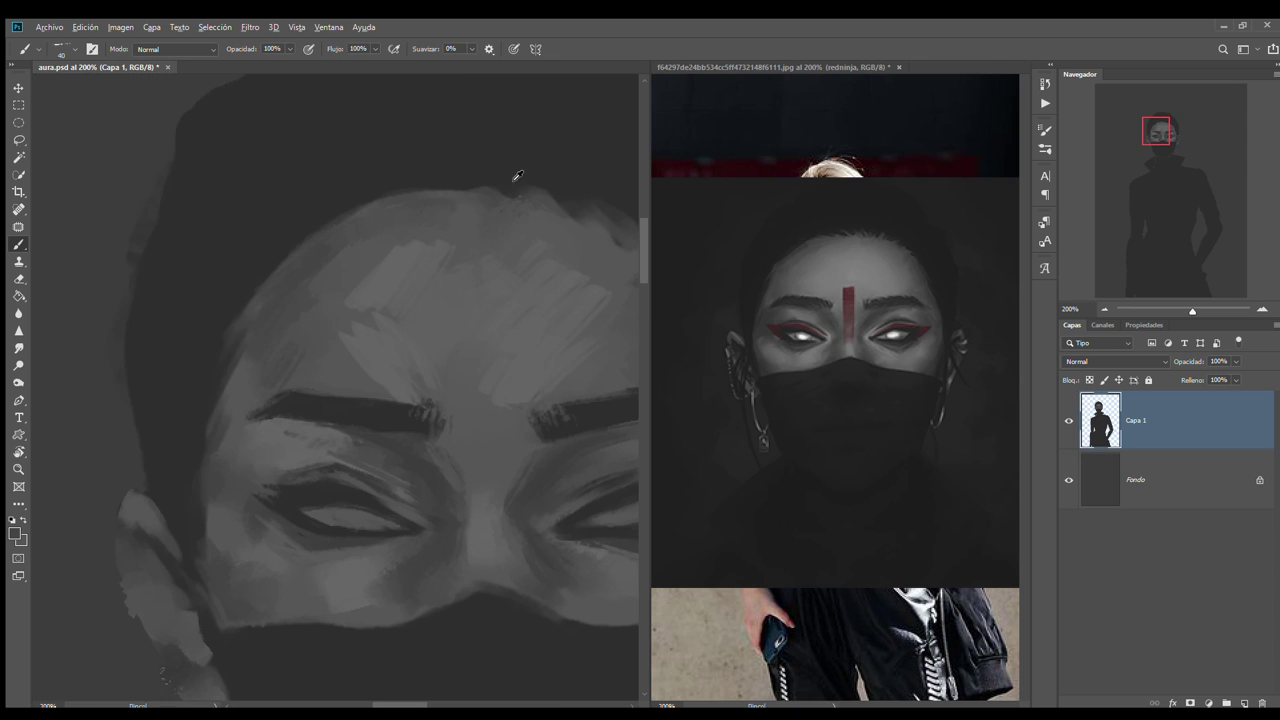
scroll(550, 235, "up", 1)
key("ctrl+minus")
key("e")
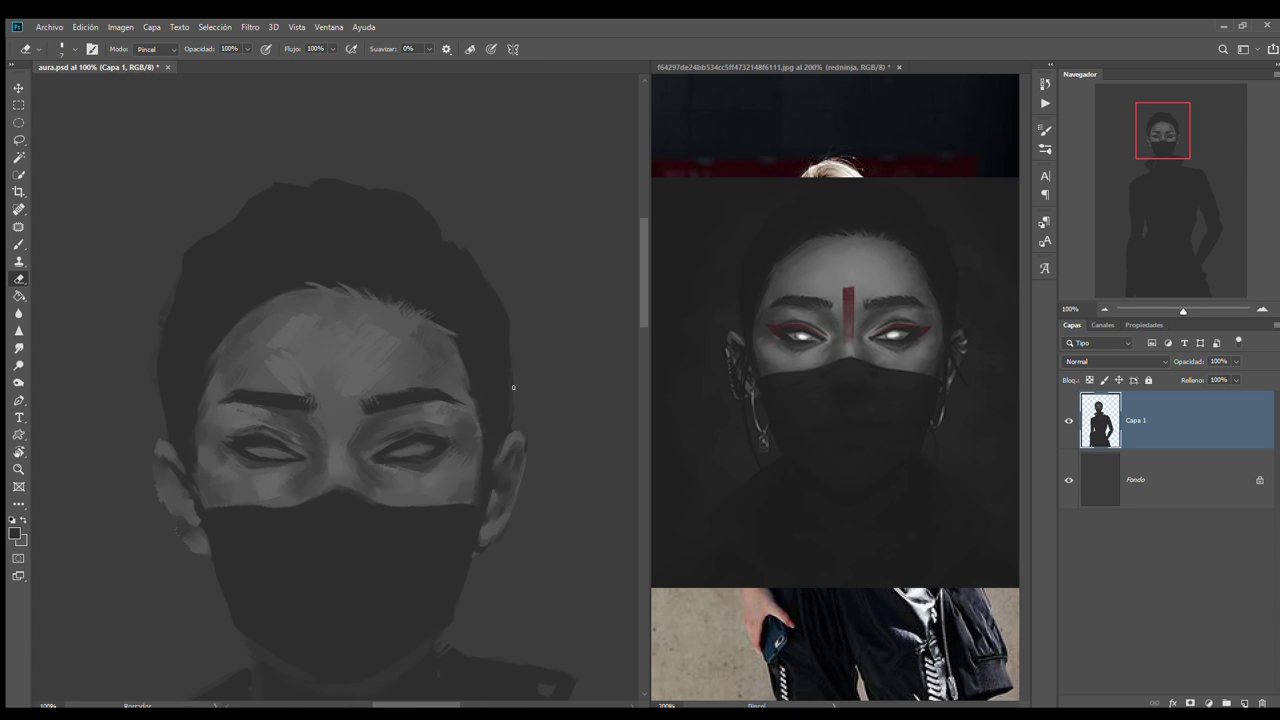
key("ctrl+minus")
key("ctrl+plus")
key("b")
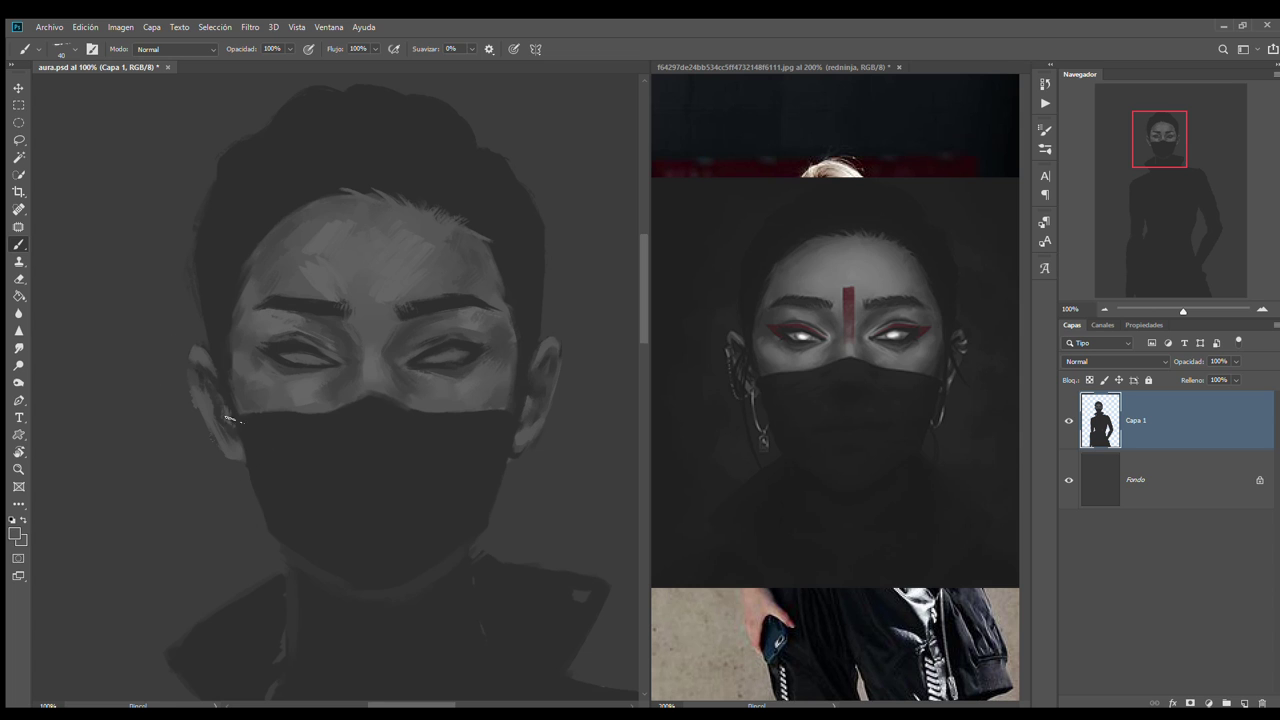
Smudge the face paint and add a new empty layer, Capa 2
key("r")
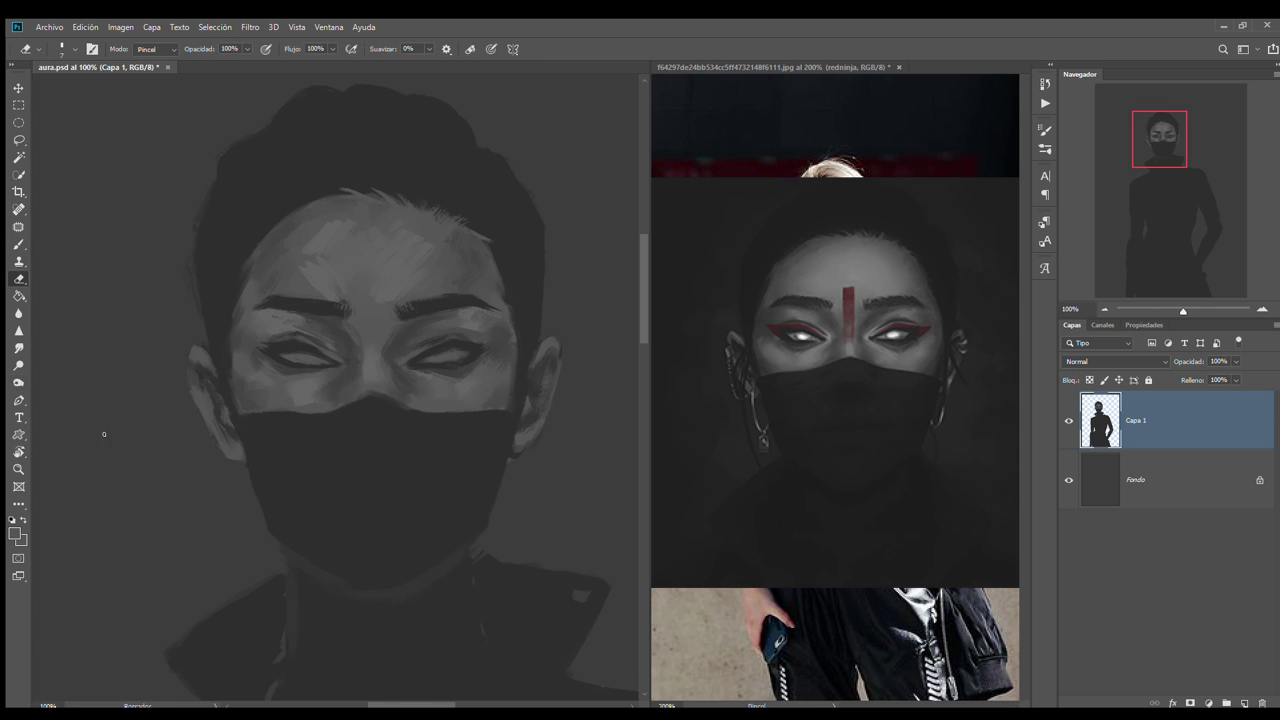
key("ctrl+plus")
key("ctrl+minus")
key("b")
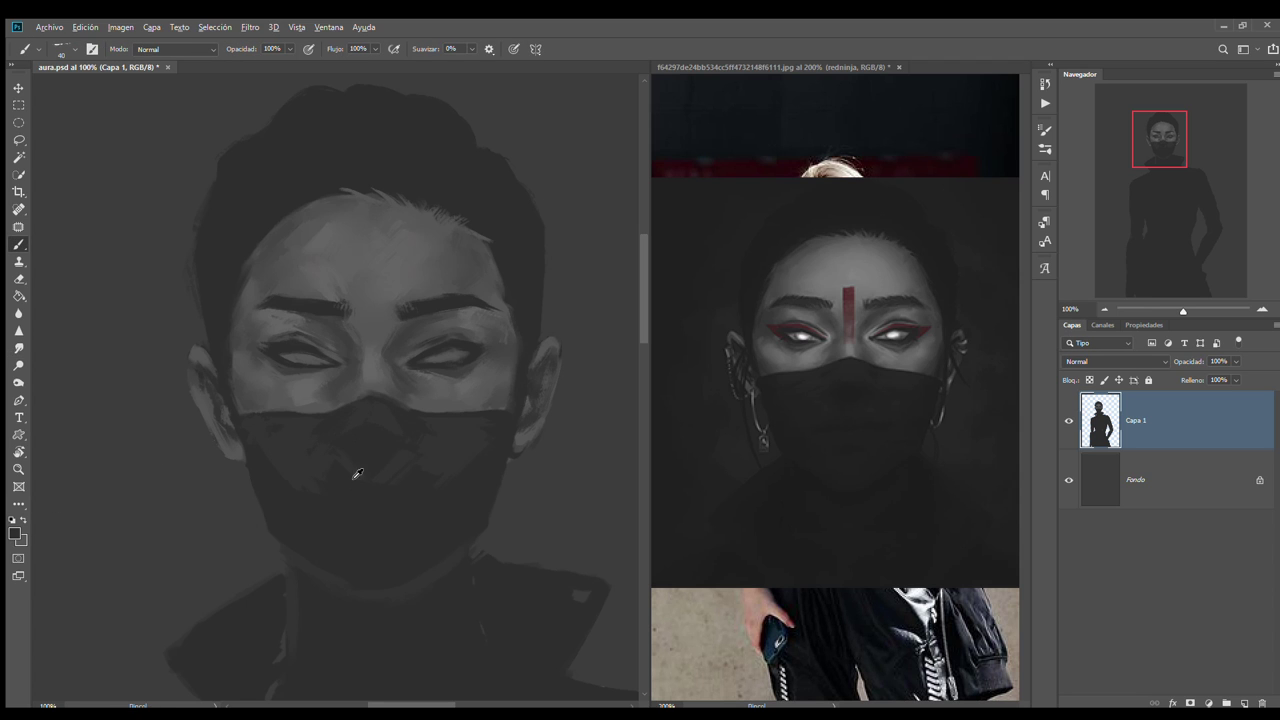
key("ctrl+shift+alt+n")
key("ctrl+plus")
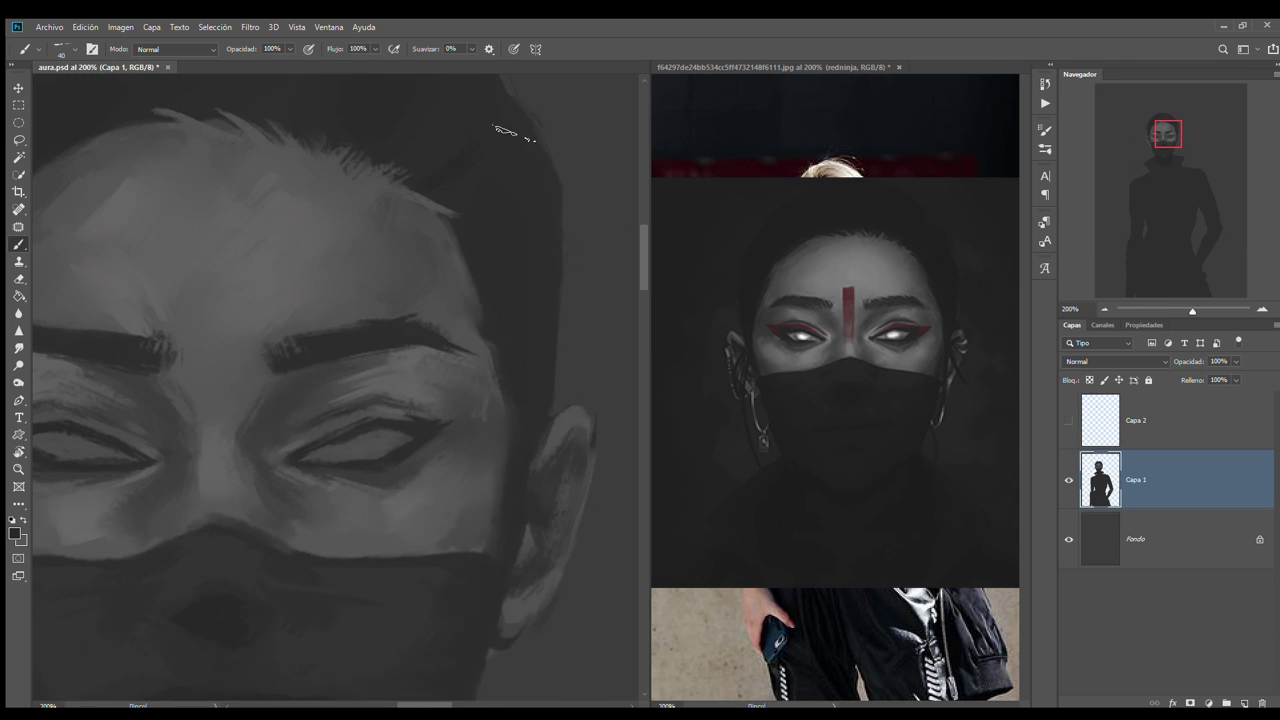
key("ctrl+minus")
key("ctrl+minus")
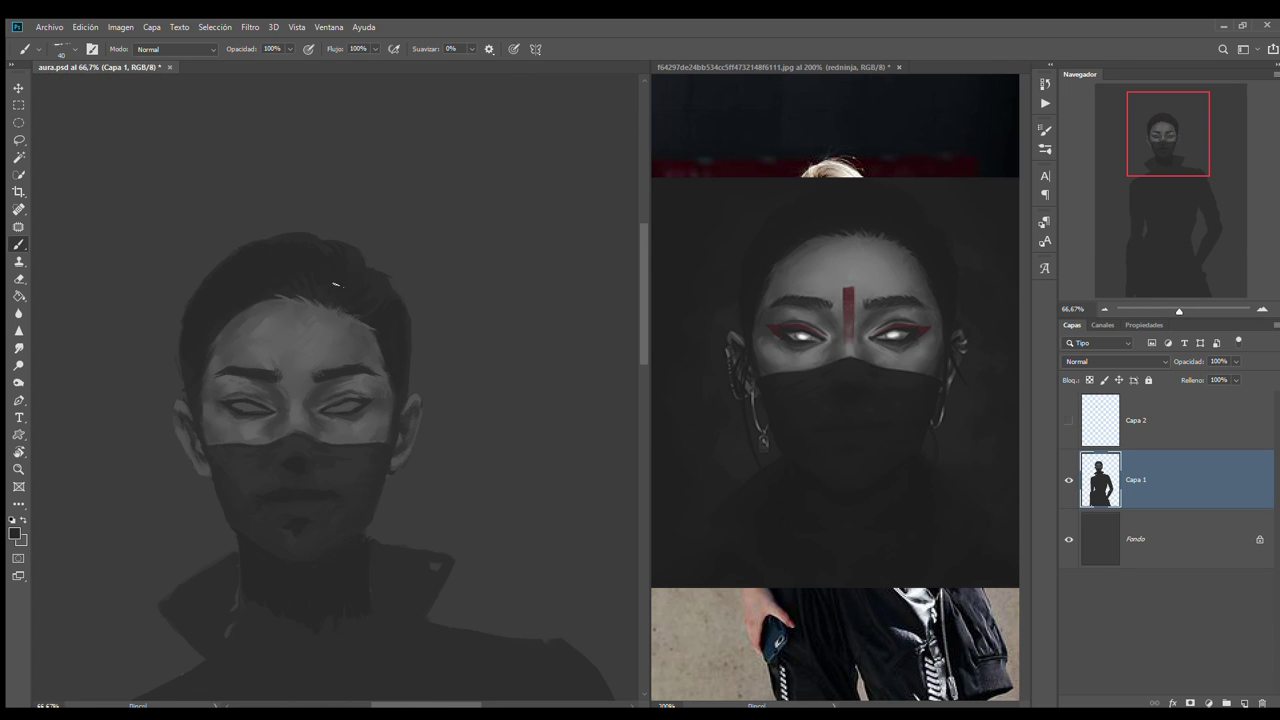
key("ctrl+plus")
key("ctrl+plus")
key("ctrl+minus")
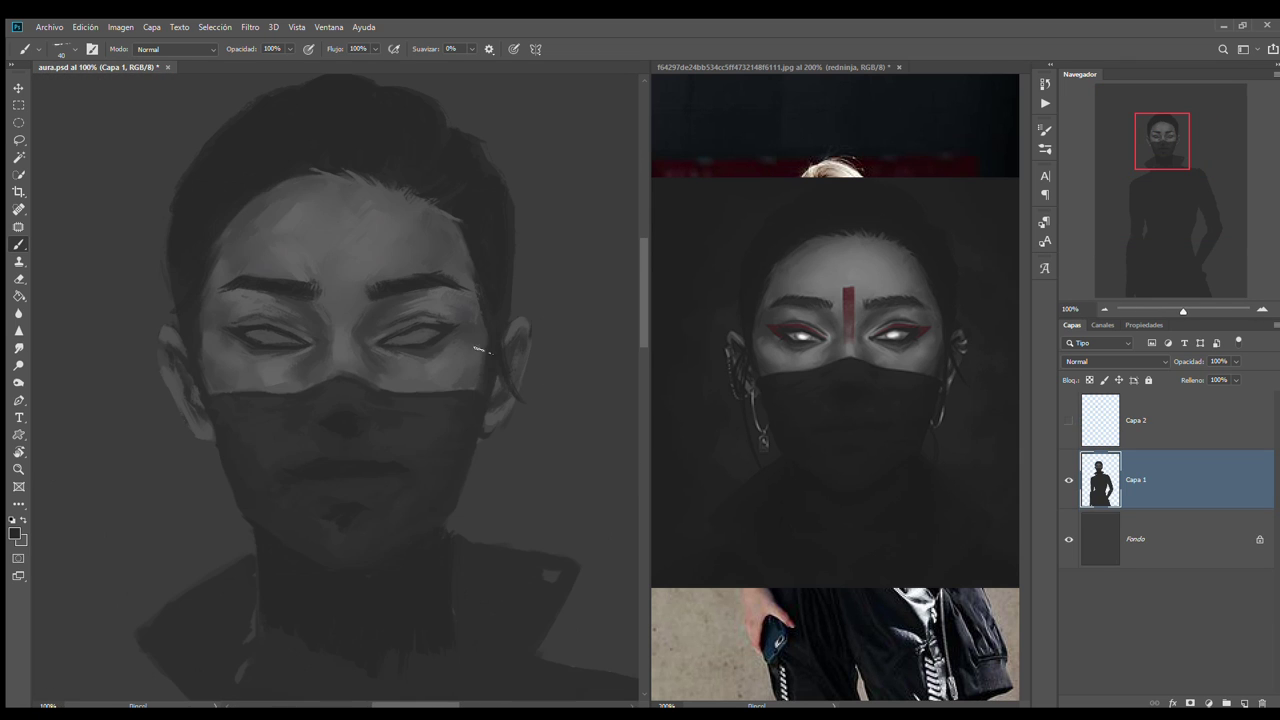
Paint dark hair strands beside the ear
left_click_drag(185, 428, 175, 490)
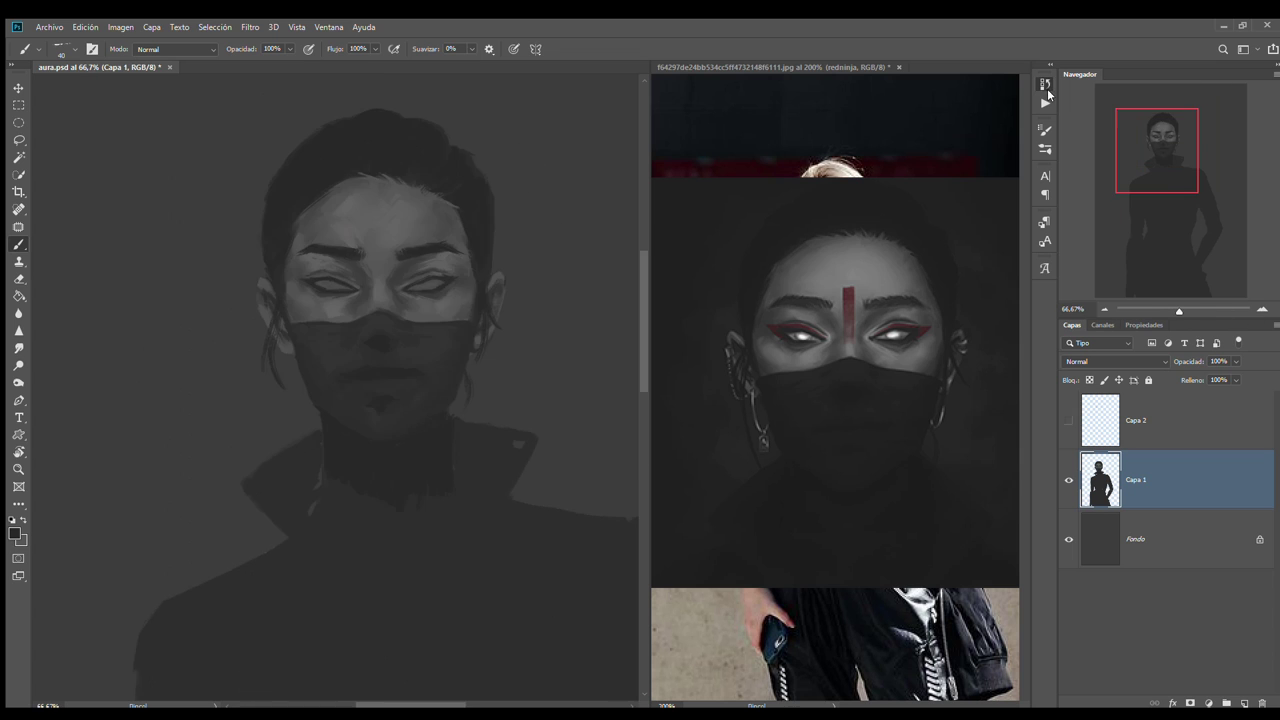
left_click_drag(215, 228, 285, 123)
key("shift+b")
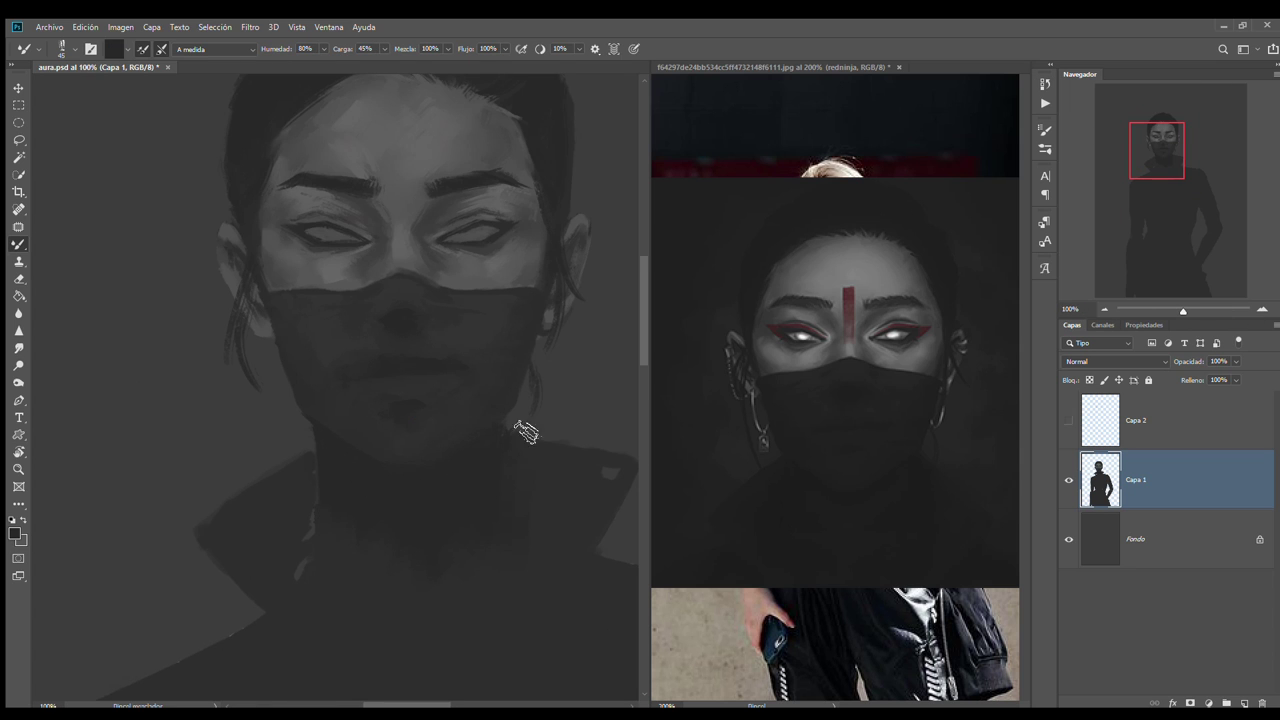
key("shift+b")
Paint a wide dark upturned collar on both sides of the neck
left_click_drag(150, 565, 290, 416)
key("ctrl+minus")
left_click_drag(476, 395, 545, 450)
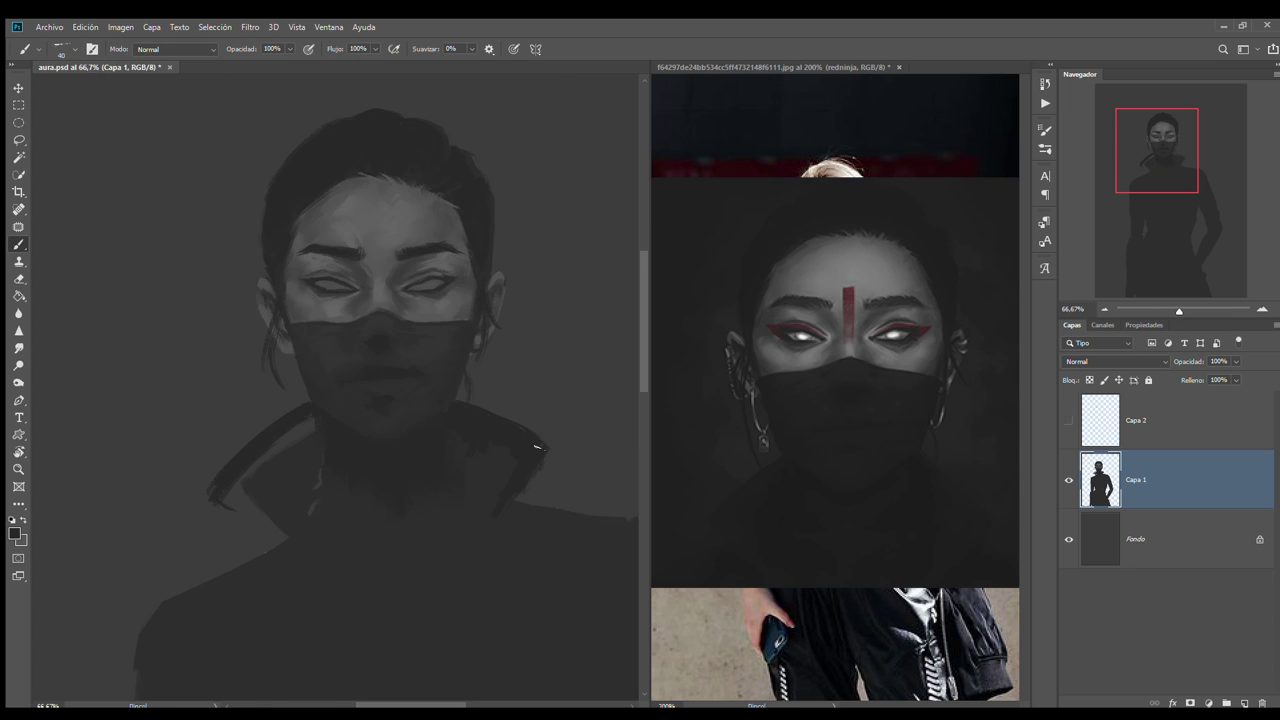
mouse_move(295, 425)
left_mouse_down()
mouse_move(214, 494)
mouse_move(260, 505)
left_mouse_up()
left_click_drag(490, 415, 570, 450)
key("bracketright")
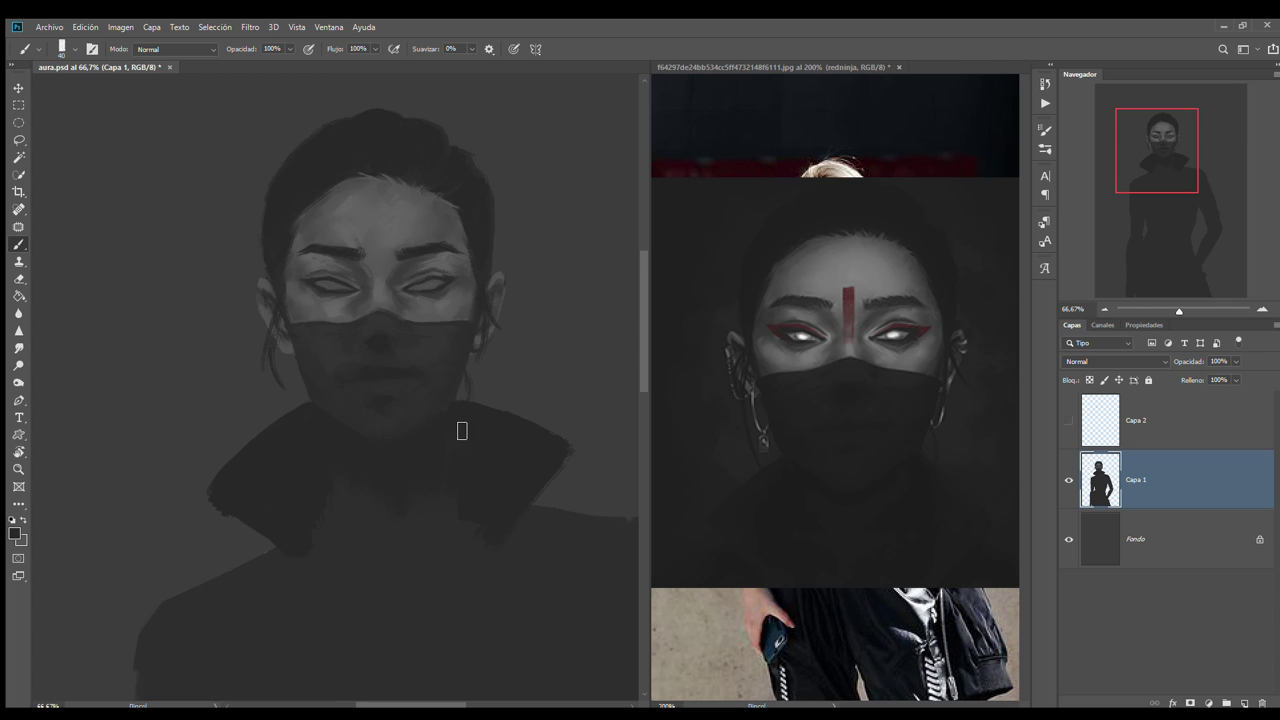
key("ctrl+plus")
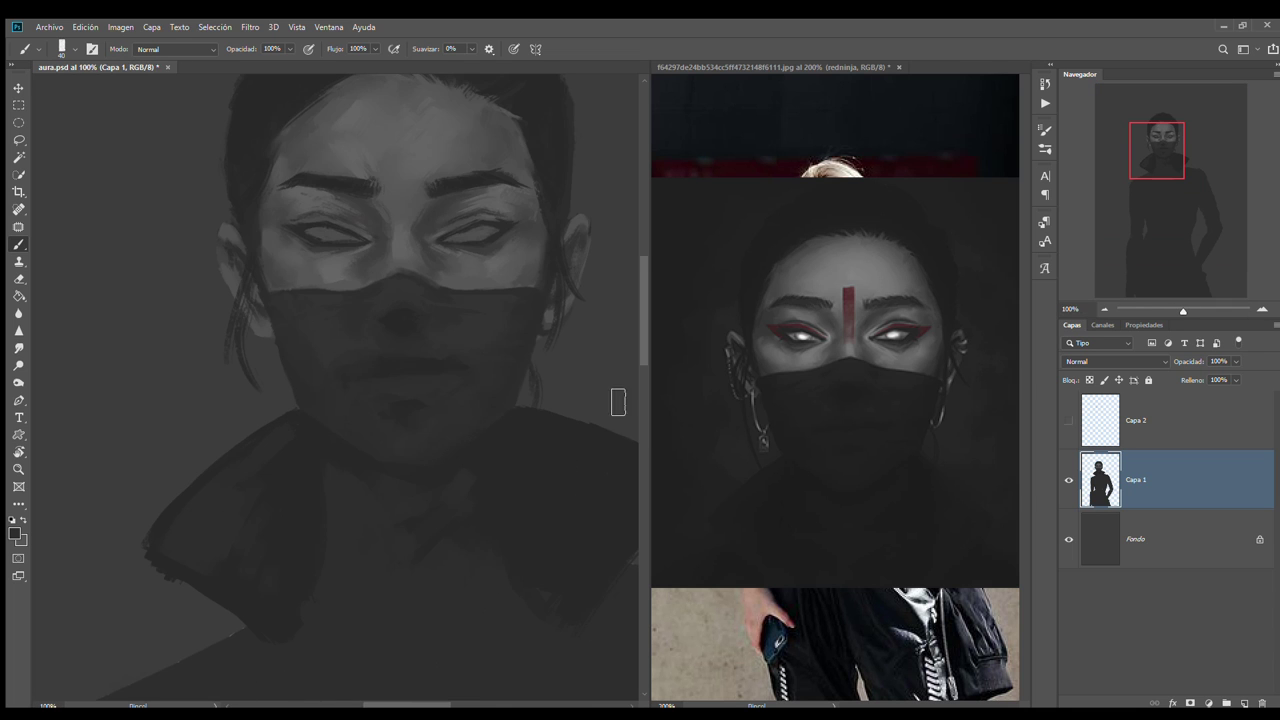
key("o")
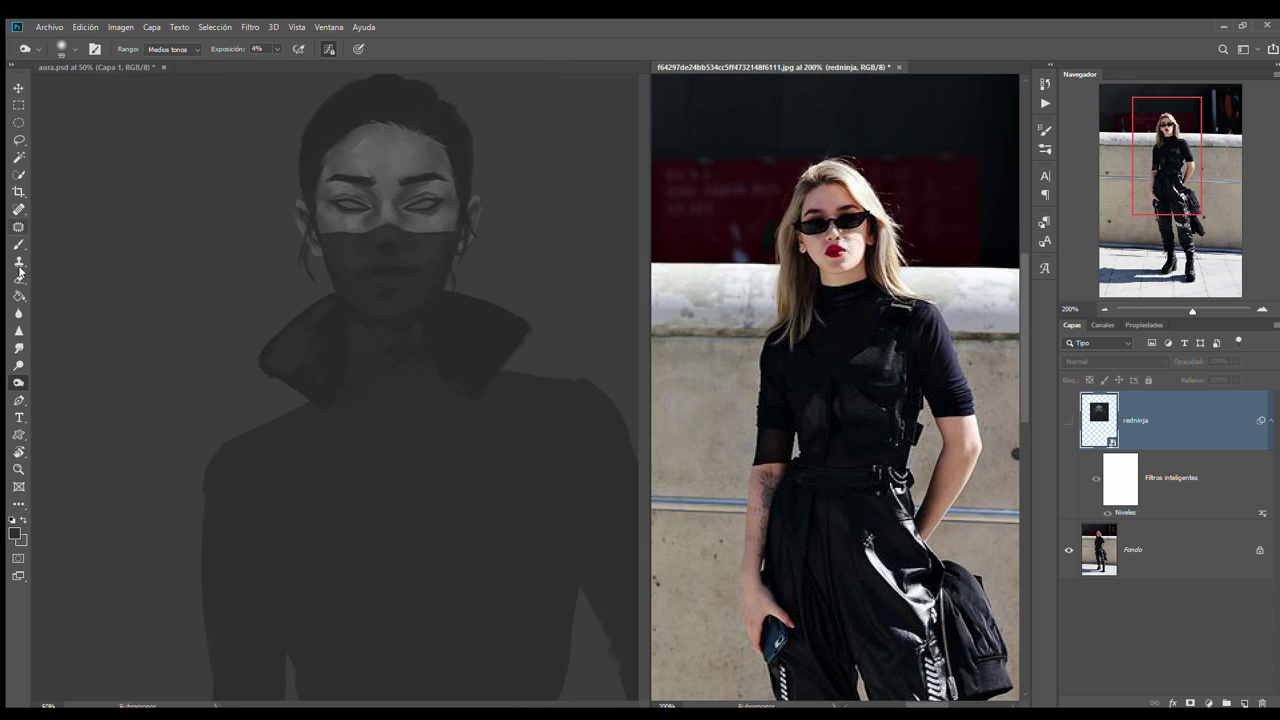
Survey the figure at several zoom levels, from the whole canvas to the face
left_click_drag(1150, 158, 1150, 128)
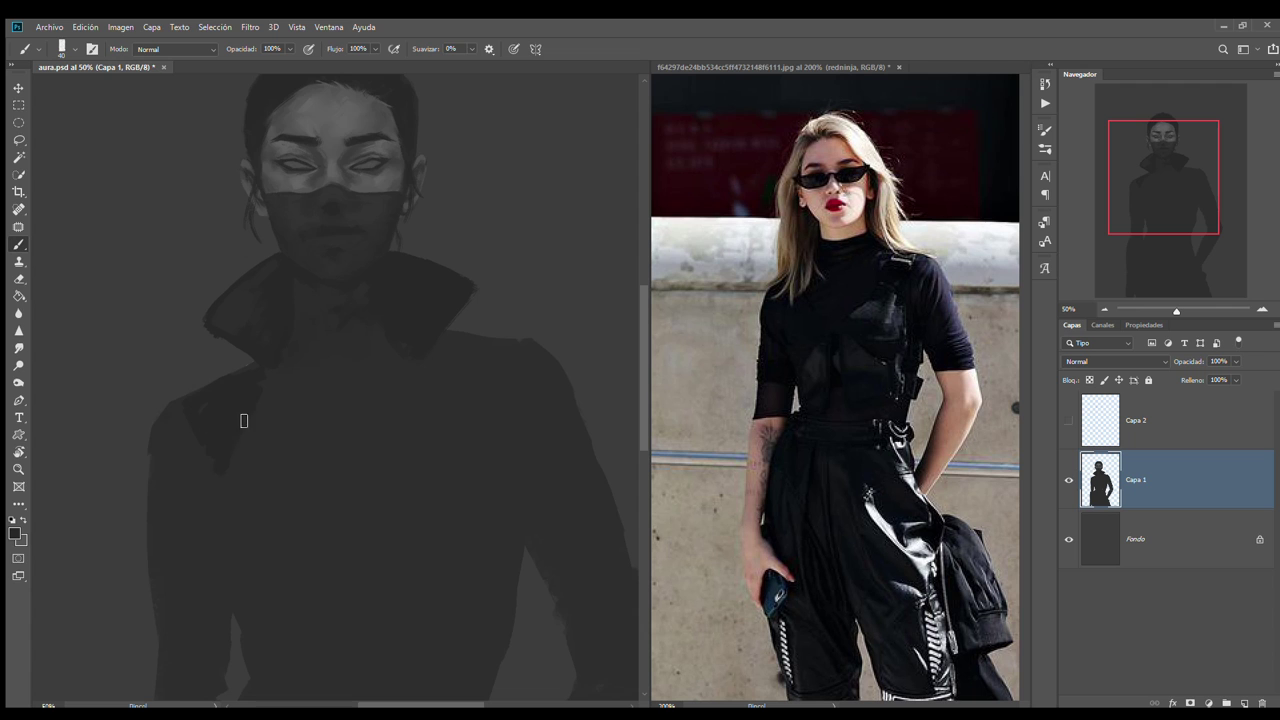
scroll(243, 421, "down", 3)
key("ctrl+minus")
key("ctrl+minus")
key("ctrl+minus")
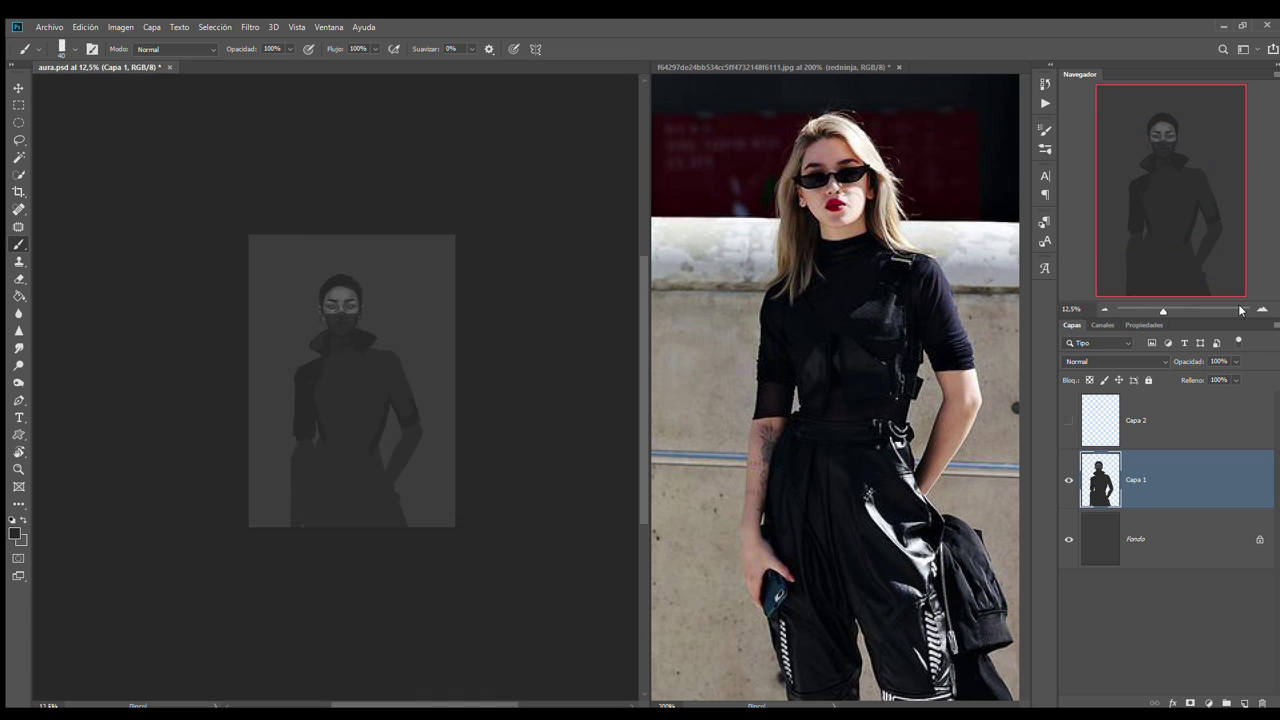
key("ctrl+plus")
key("ctrl+plus")
key("ctrl+plus")
key("ctrl+plus")
key("ctrl+plus")
key("e")
key("ctrl+plus")
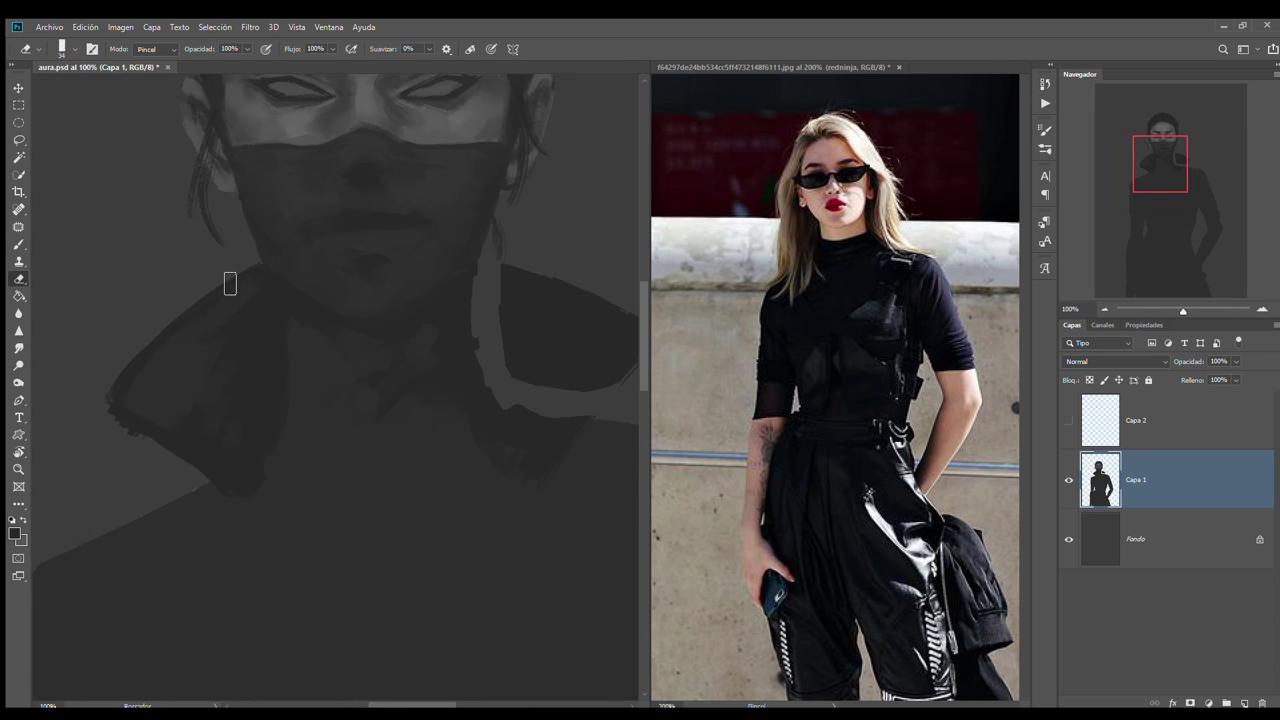
key("ctrl+minus")
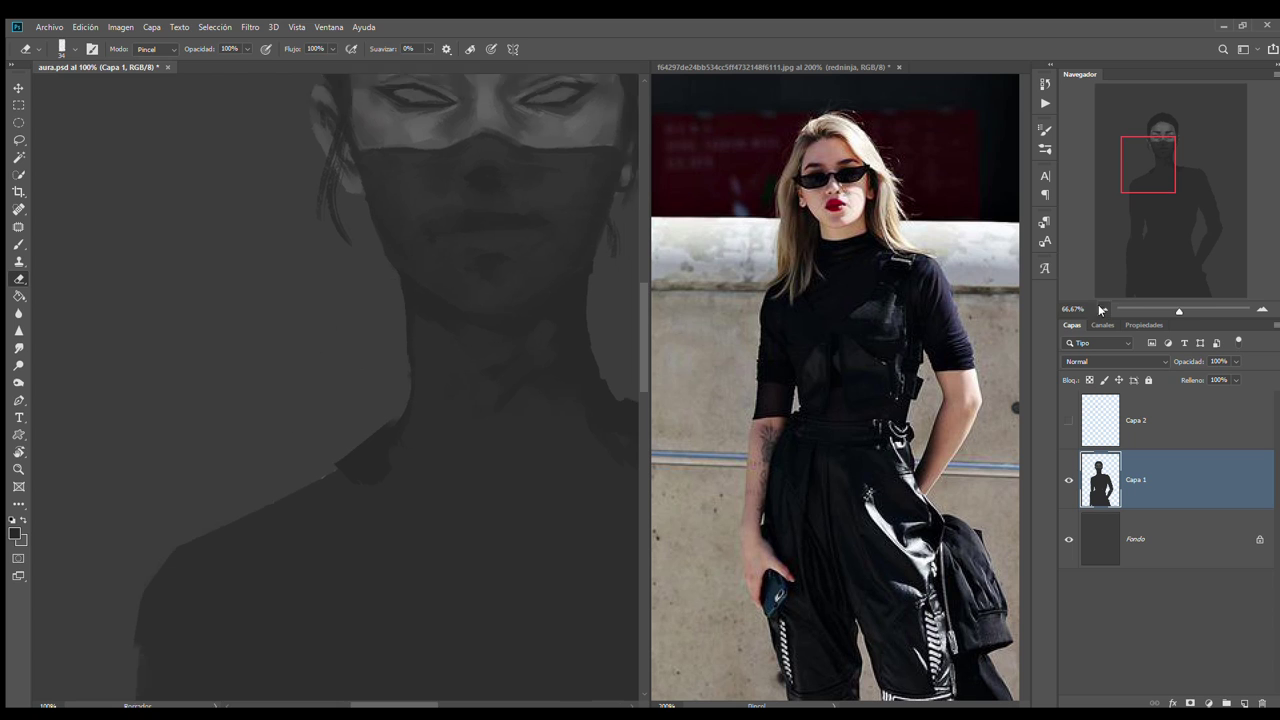
key("ctrl+minus")
At 25% zoom, paint the bare arm and shoulder light grey
key("b")
key("ctrl+minus")
key("ctrl+minus")
key("ctrl+minus")
key("ctrl+plus")
key("ctrl+plus")
key("ctrl+plus")
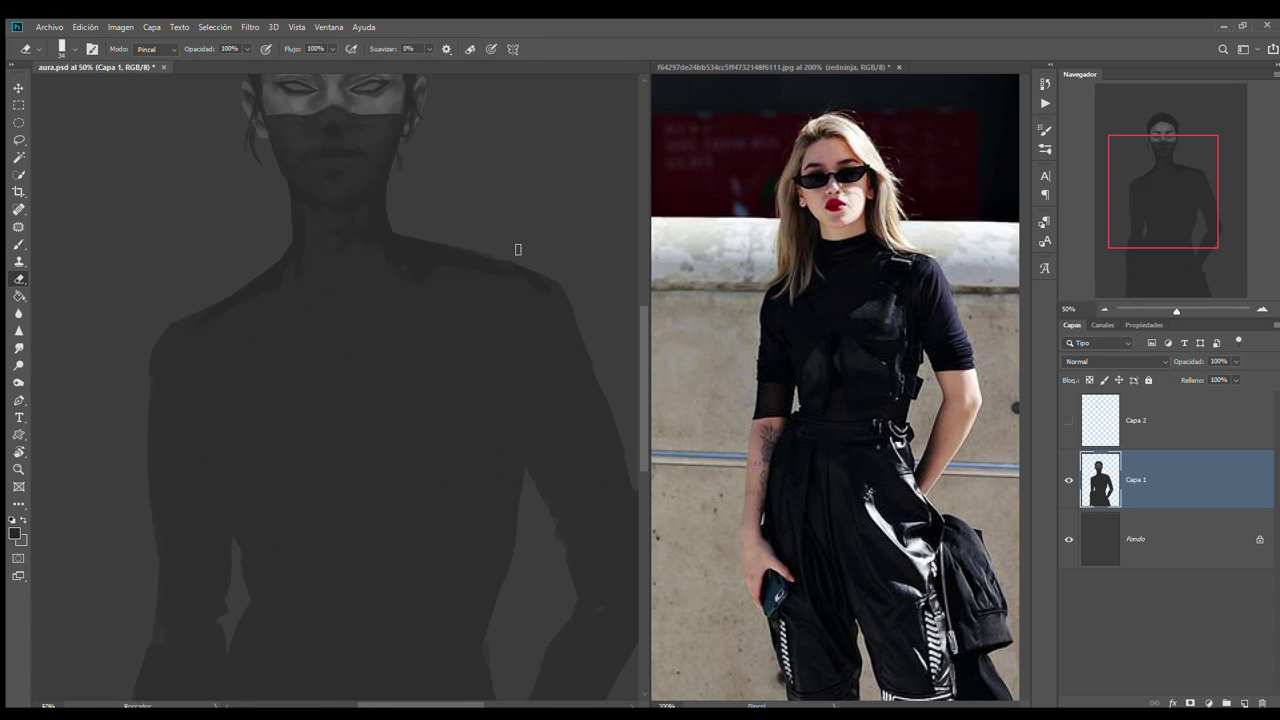
key("ctrl+minus")
key("ctrl+minus")
key("ctrl+minus")
key("ctrl+plus")
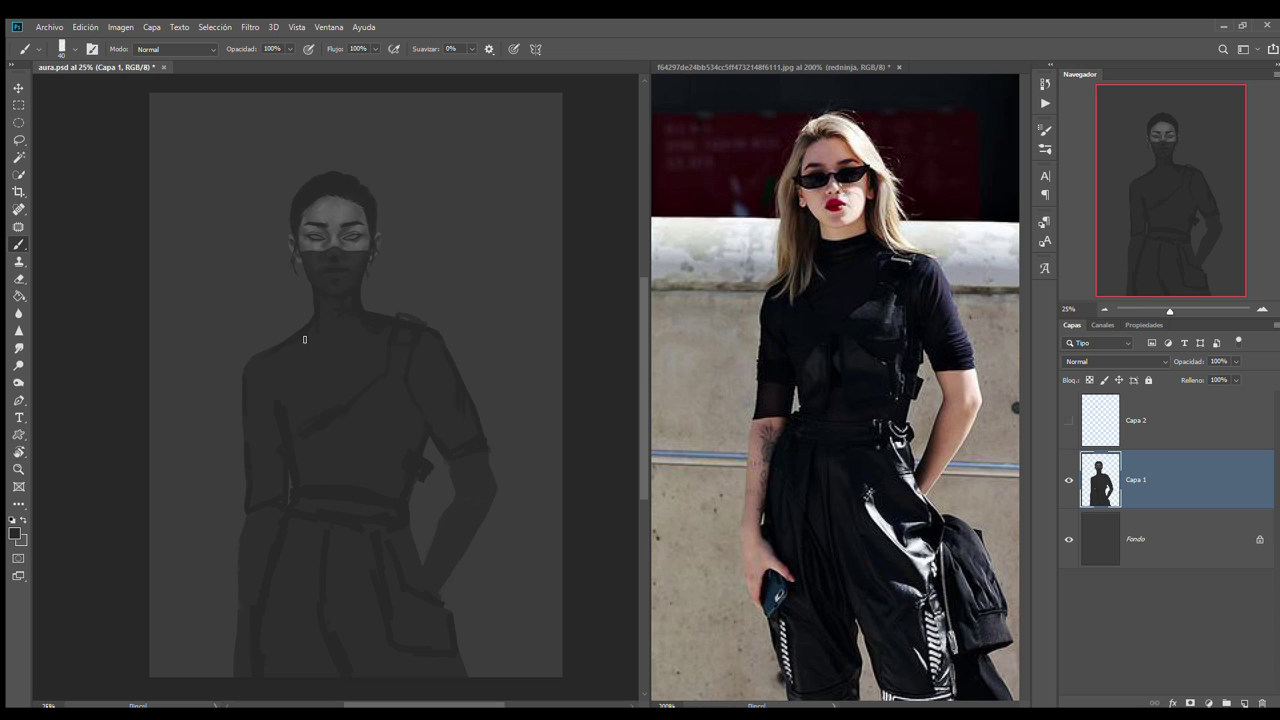
mouse_move(290, 345)
left_mouse_down()
mouse_move(250, 410)
mouse_move(255, 530)
mouse_move(235, 640)
mouse_move(258, 485)
mouse_move(247, 367)
left_mouse_up()
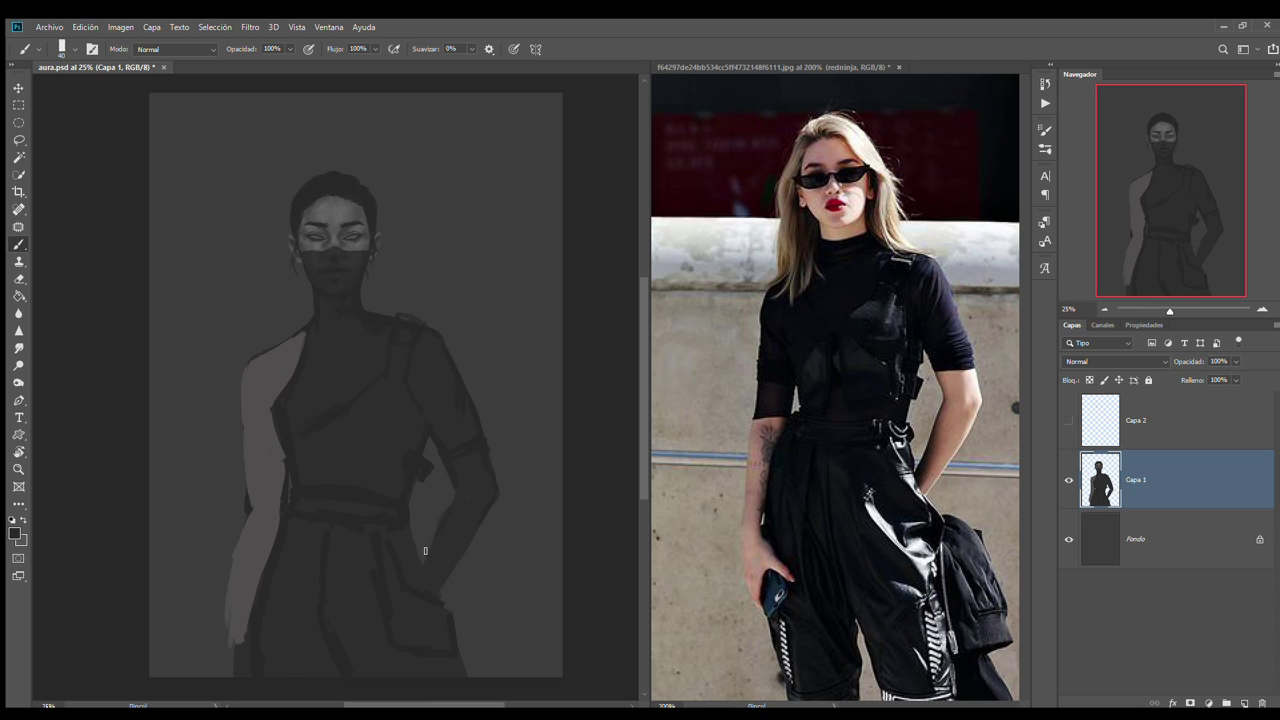
Erase part of the dark torso outline
key("e")
scroll(250, 555, "up", 2)
left_click_drag(305, 465, 297, 387)
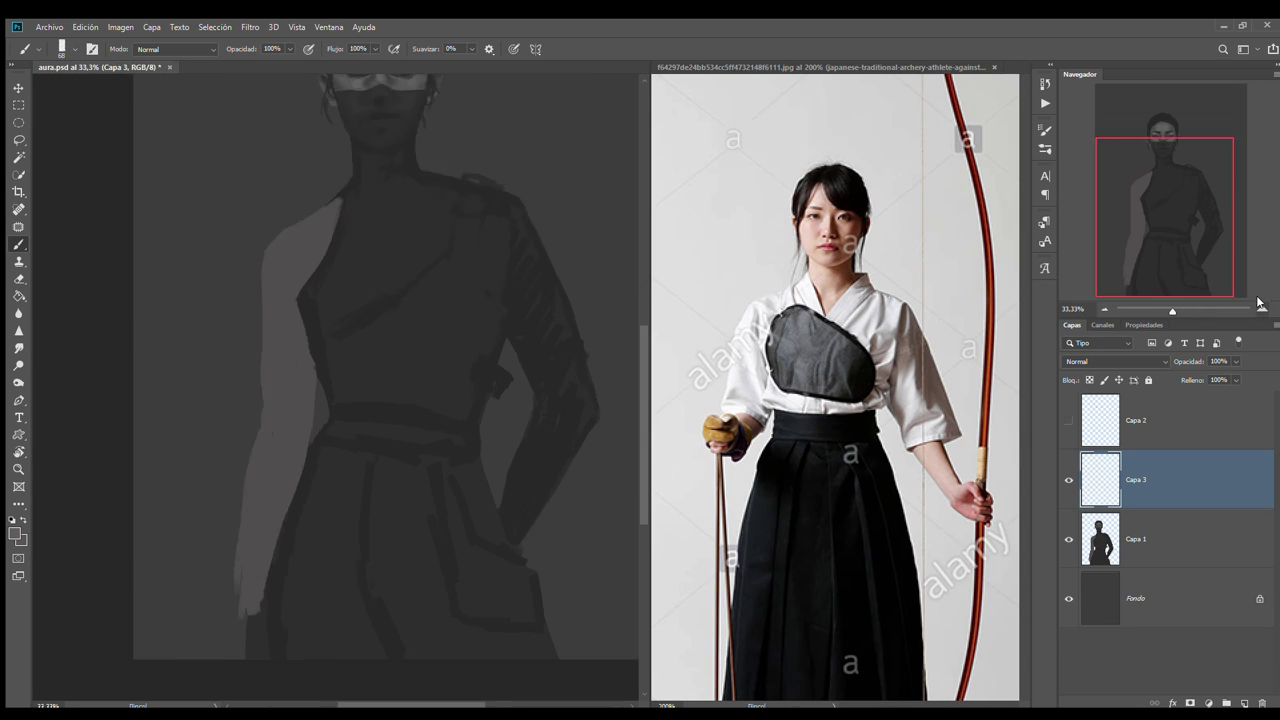
Paint a light collar stroke and a wide light sleeve over the right shoulder
mouse_move(405, 262)
left_mouse_down()
mouse_move(330, 410)
mouse_move(255, 420)
left_mouse_up()
left_click_drag(410, 290, 540, 510)
left_click_drag(465, 310, 480, 420)
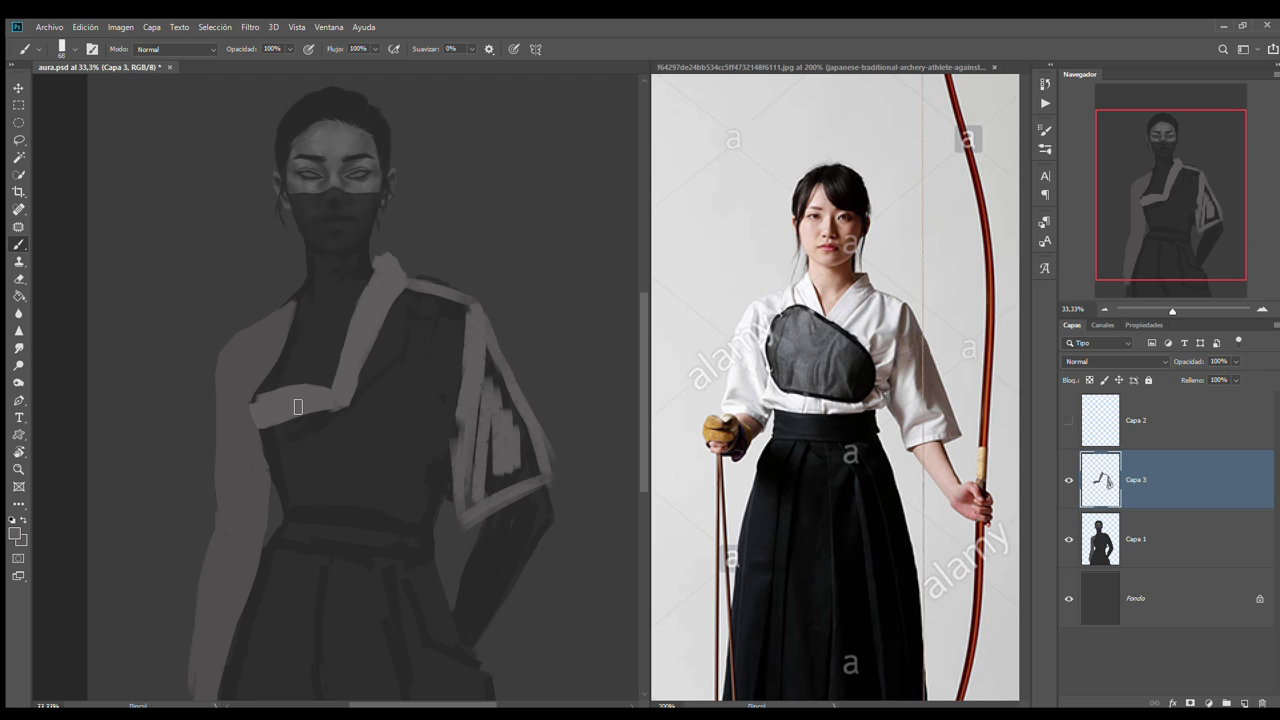
left_click_drag(370, 265, 460, 400)
mouse_move(470, 345)
left_mouse_down()
mouse_move(457, 537)
mouse_move(505, 450)
left_mouse_up()
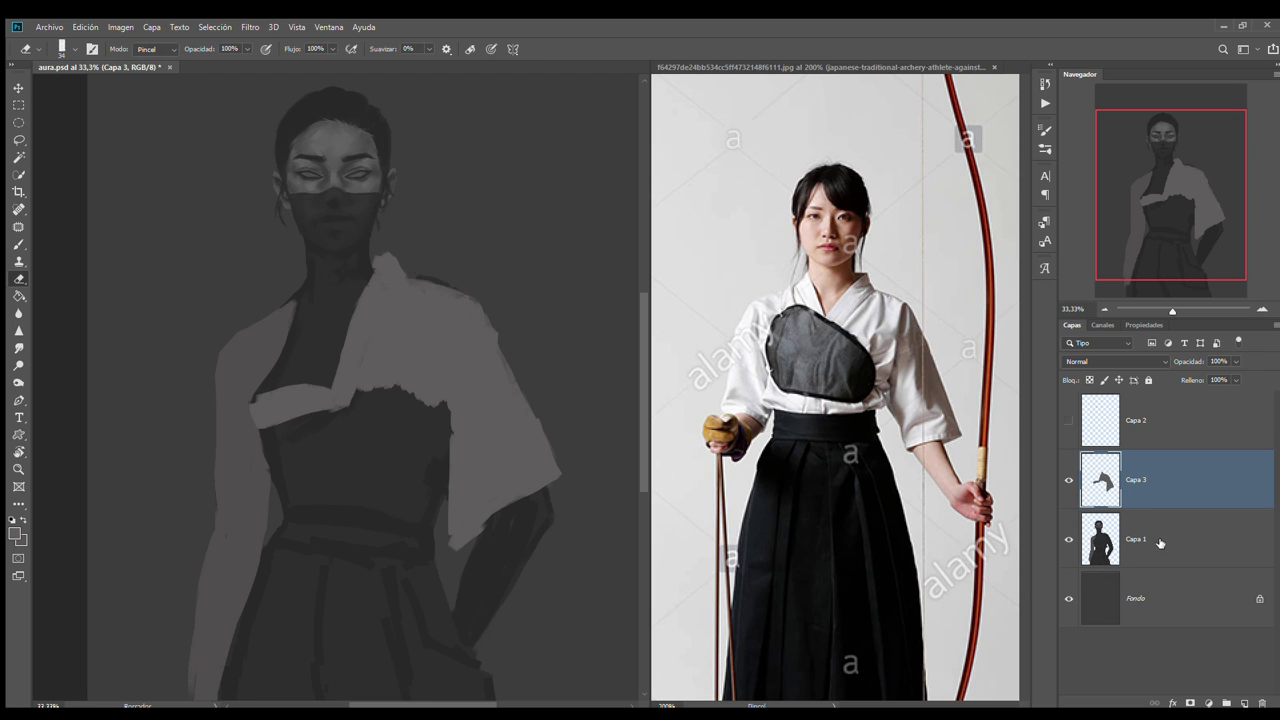
Cover the torso with the light grey shirt down to the waist
left_click_drag(347, 530, 257, 423)
left_click_drag(280, 500, 371, 286)
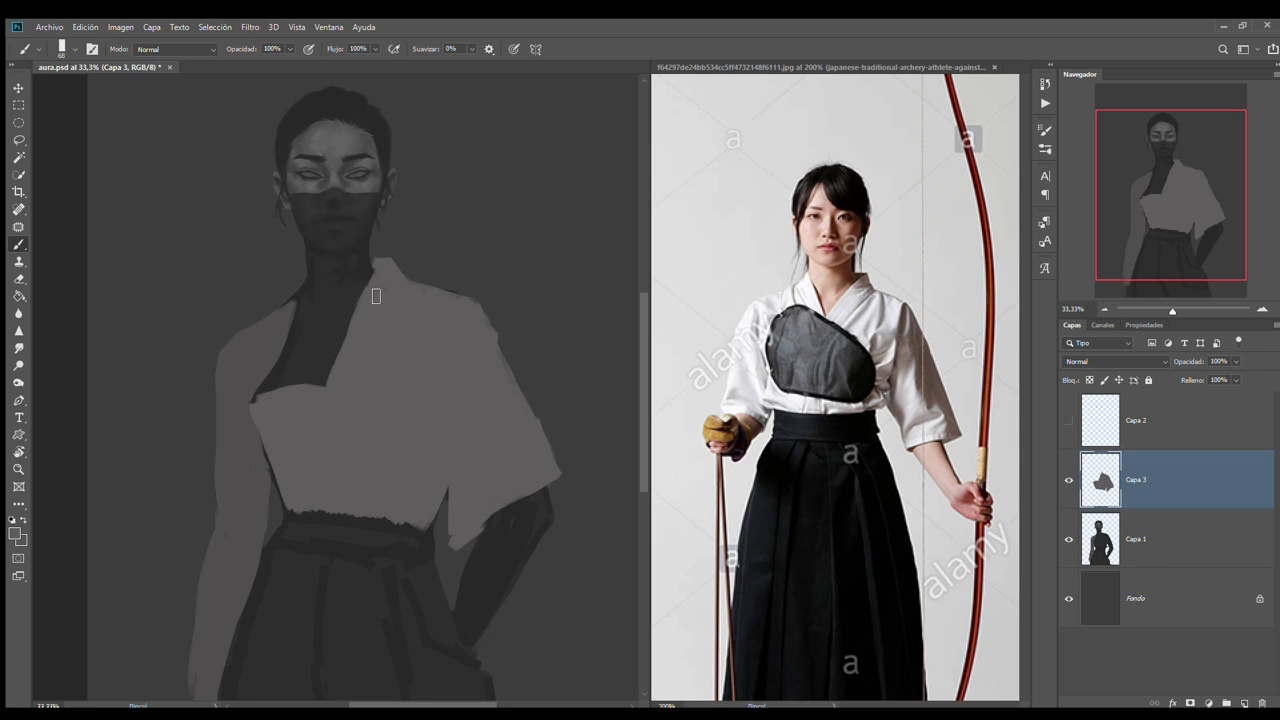
left_click_drag(250, 400, 334, 429)
left_click_drag(270, 470, 410, 515)
Paint a dark diagonal strap from the shoulder and brighten the waist band
left_click_drag(520, 505, 566, 449)
key("x")
mouse_move(268, 462)
left_mouse_down()
mouse_move(298, 472)
mouse_move(416, 352)
left_mouse_up()
left_click_drag(430, 284, 438, 505)
mouse_move(428, 360)
left_mouse_down()
mouse_move(300, 470)
mouse_move(428, 358)
left_mouse_up()
left_click_drag(1190, 361, 1172, 361)
left_click_drag(320, 505, 440, 510)
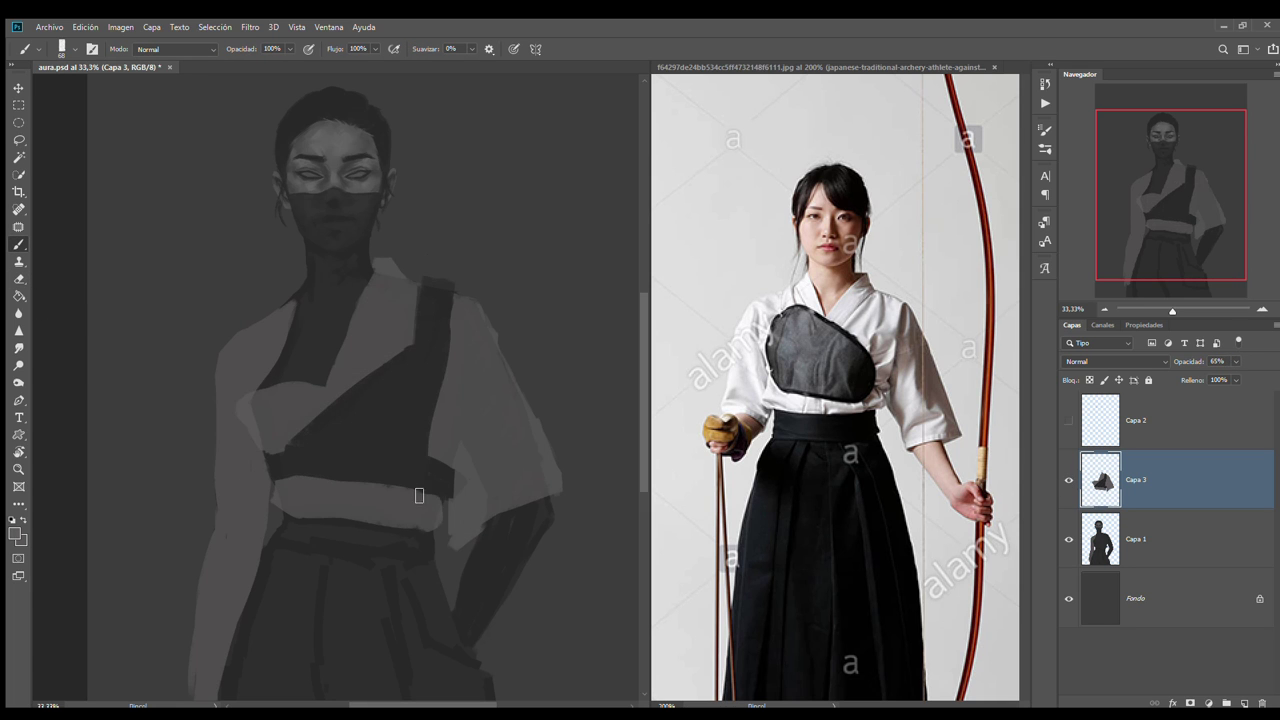
left_click_drag(390, 370, 290, 435)
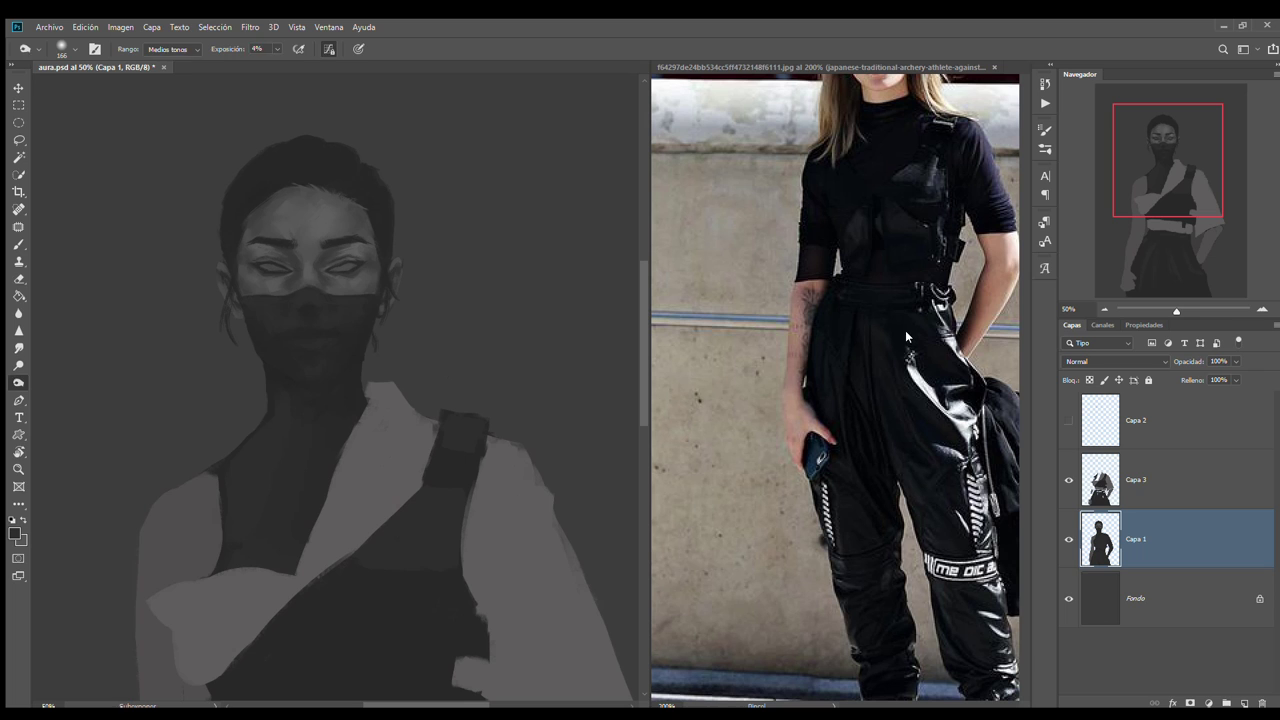
Darken the left chest area on Capa 1 into a strap, then sample a lighter grey
key("e")
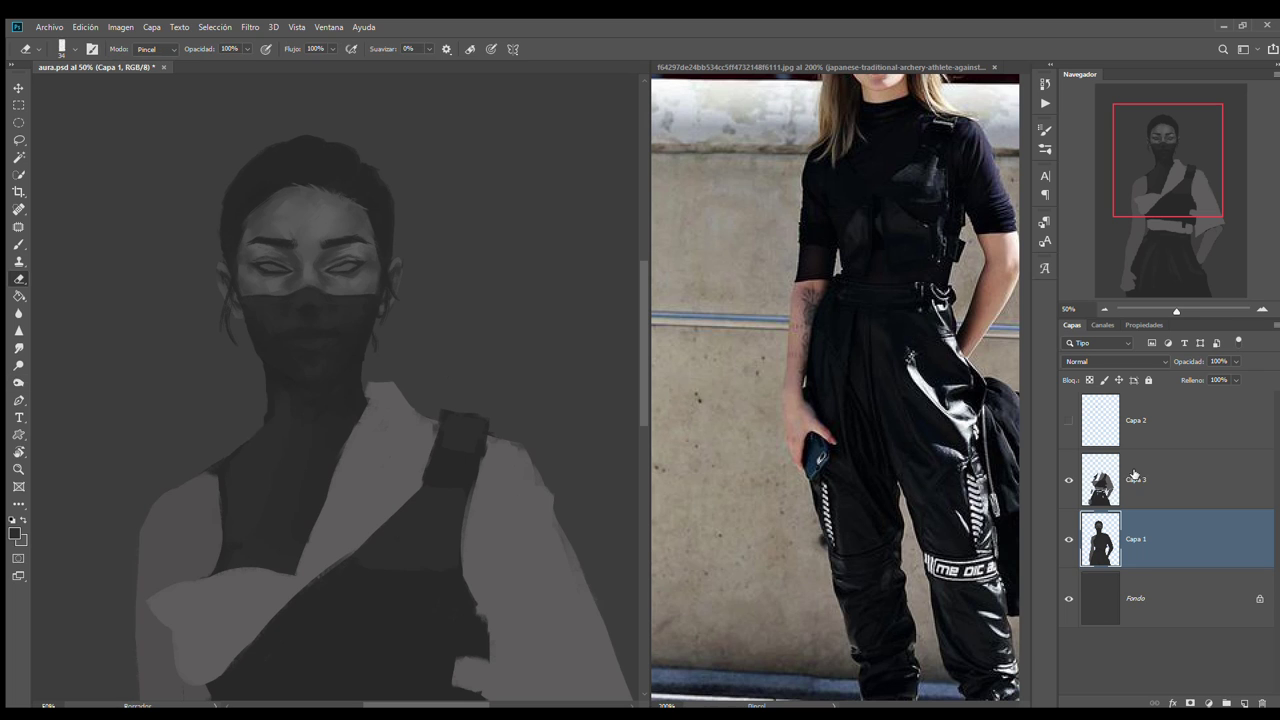
key("alt+bracketright")
key("alt+bracketleft")
left_click_drag(283, 457, 215, 530)
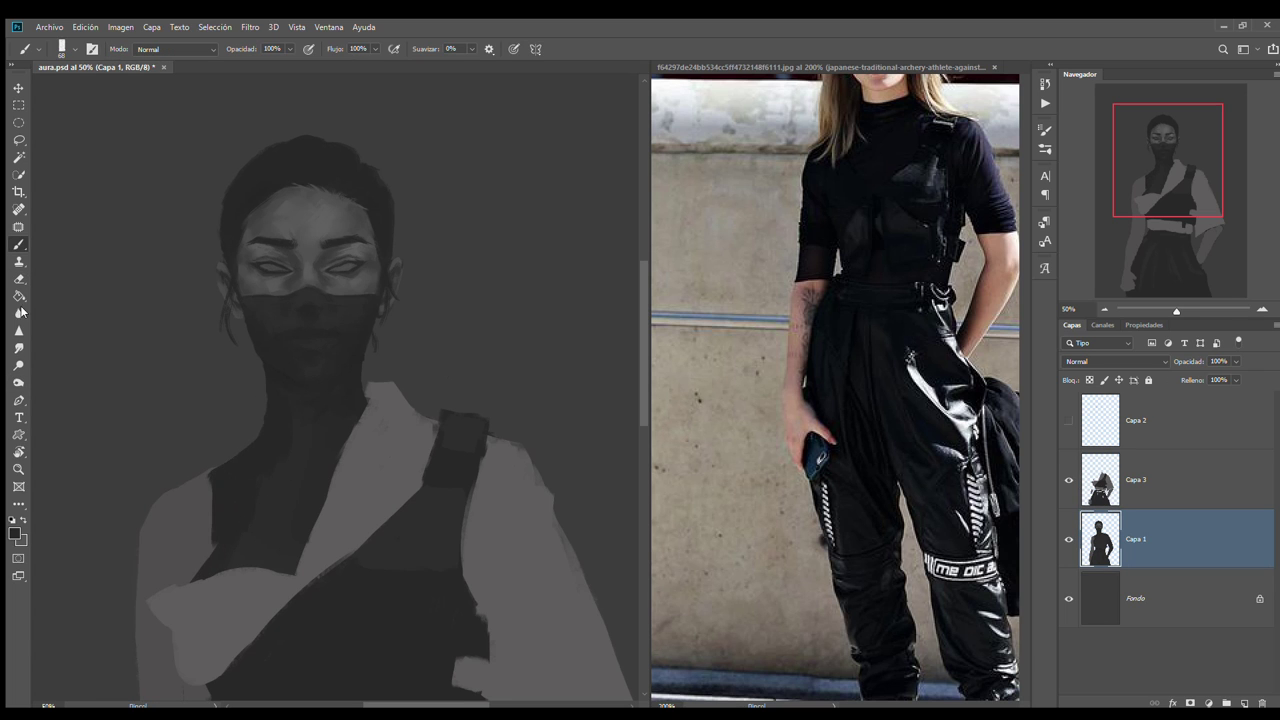
key("b")
left_click(208, 525, "alt")
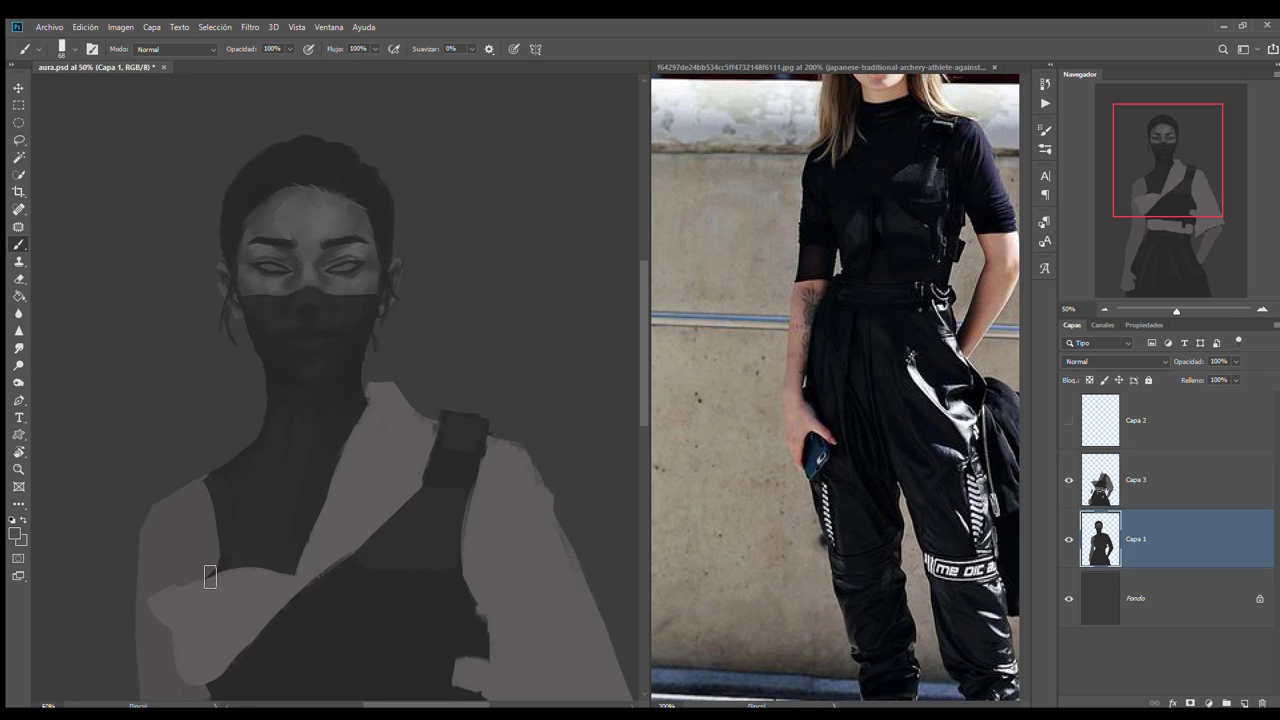
scroll(209, 580, "up", 1)
Hide Capa 3 and erase over the forearm on Capa 1 to reshape it
key("alt+bracketright")
scroll(316, 472, "down", 3)
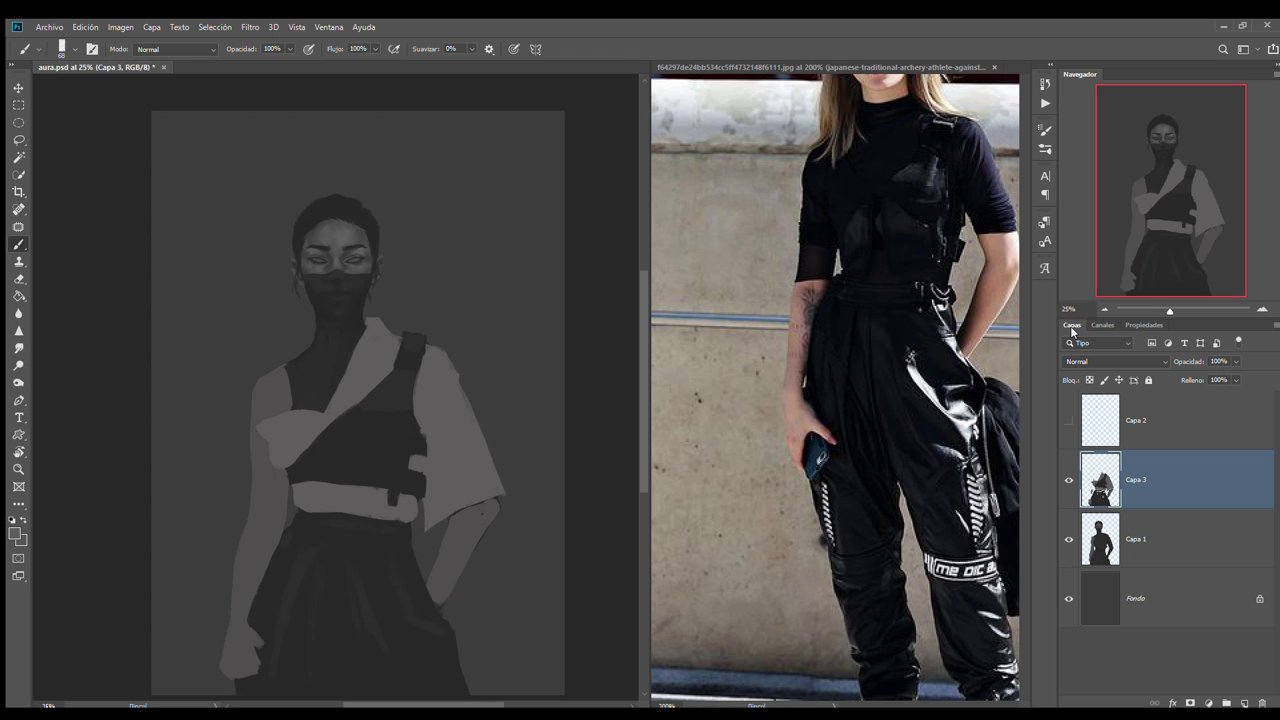
left_click(1068, 479)
left_click(18, 278)
key("alt+bracketleft")
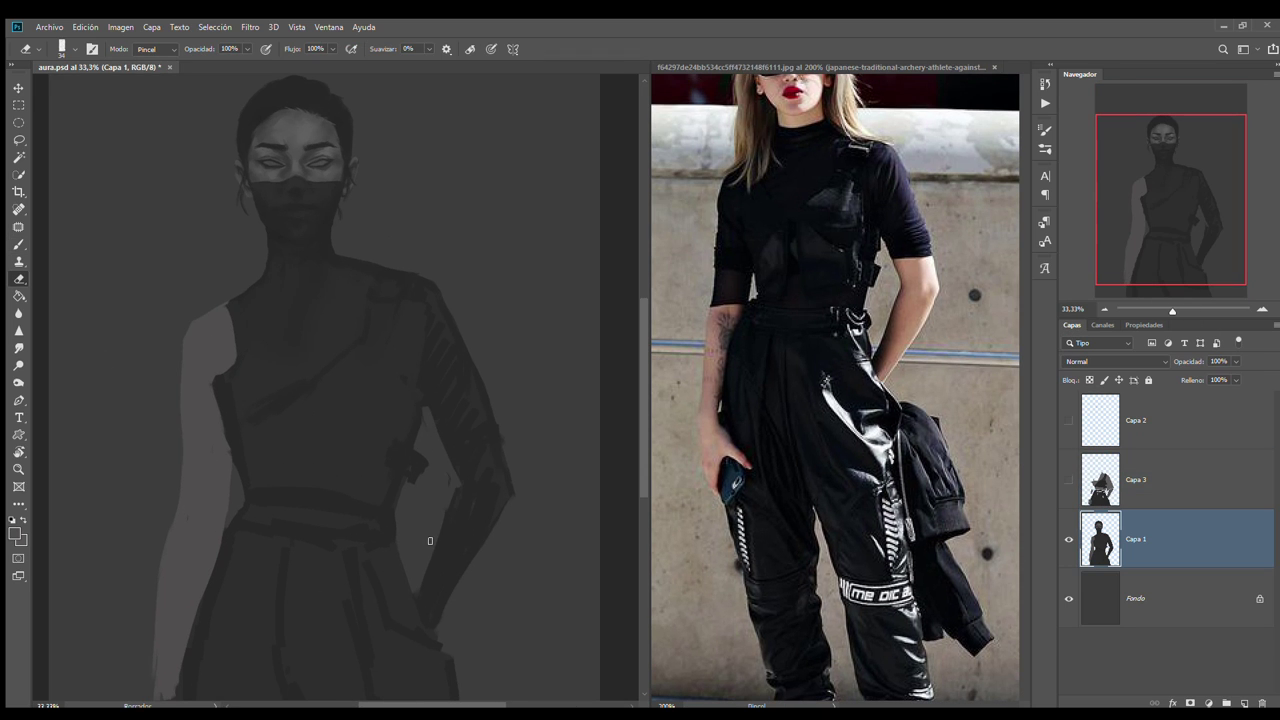
mouse_move(492, 403)
left_mouse_down()
mouse_move(462, 500)
mouse_move(474, 466)
mouse_move(505, 505)
left_mouse_up()
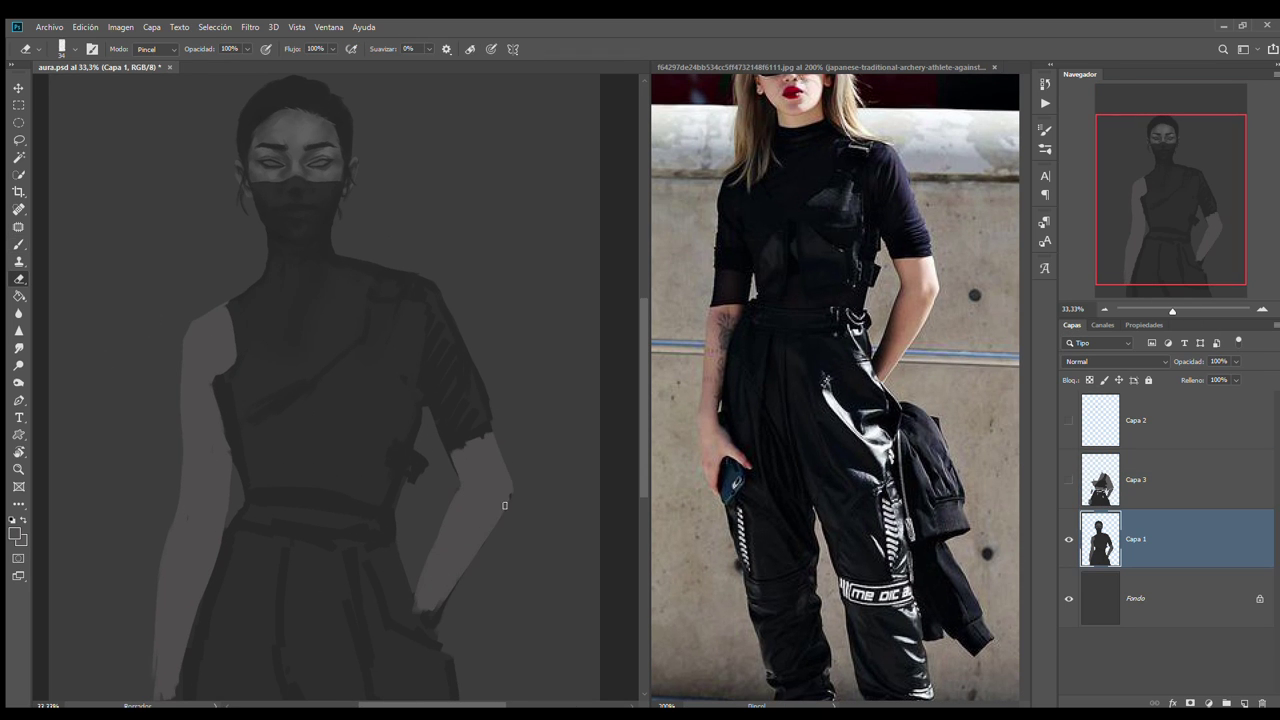
Show and select Capa 3 again, checking the whole figure
left_click(1068, 479)
left_click(1135, 479)
key("ctrl+minus")
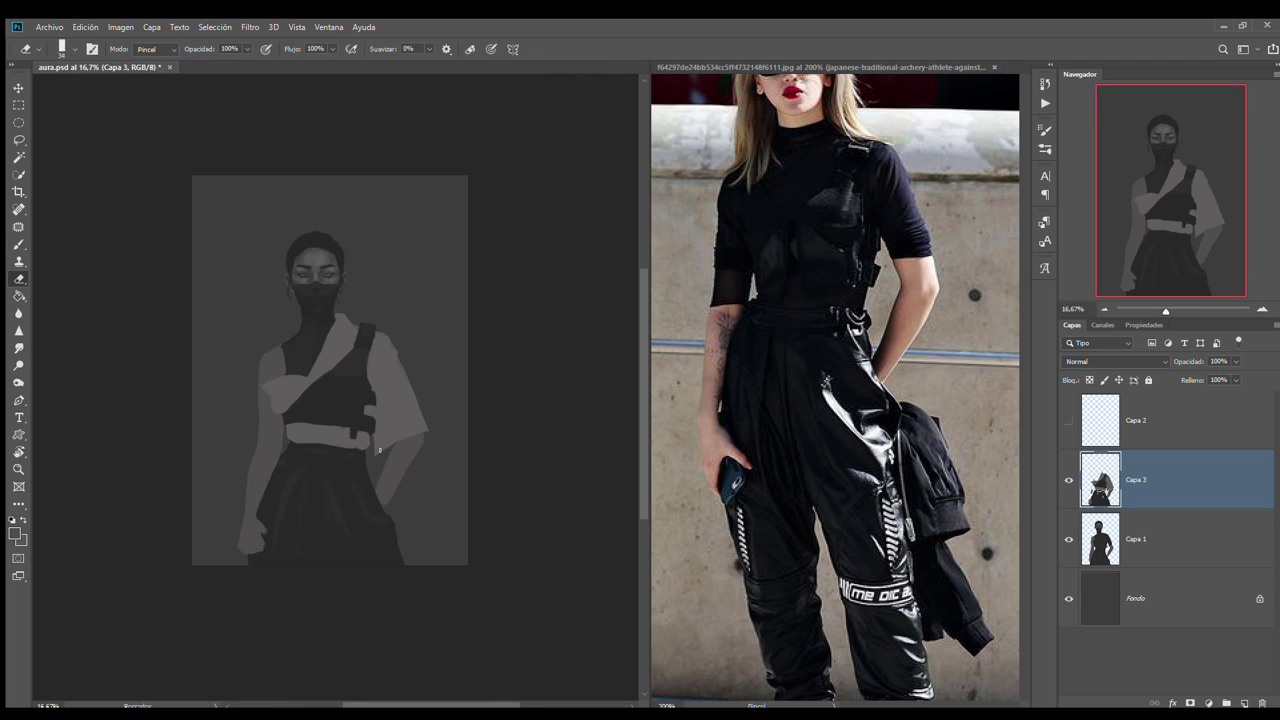
key("ctrl+plus")
key("ctrl+minus")
key("ctrl+minus")
key("ctrl+minus")
key("ctrl+plus")
Zoom back in and bring the face into closer view
key("ctrl+plus")
key("b")
key("e")
key("alt+bracketleft")
key("b")
key("ctrl+plus")
key("ctrl+plus")
key("ctrl+plus")
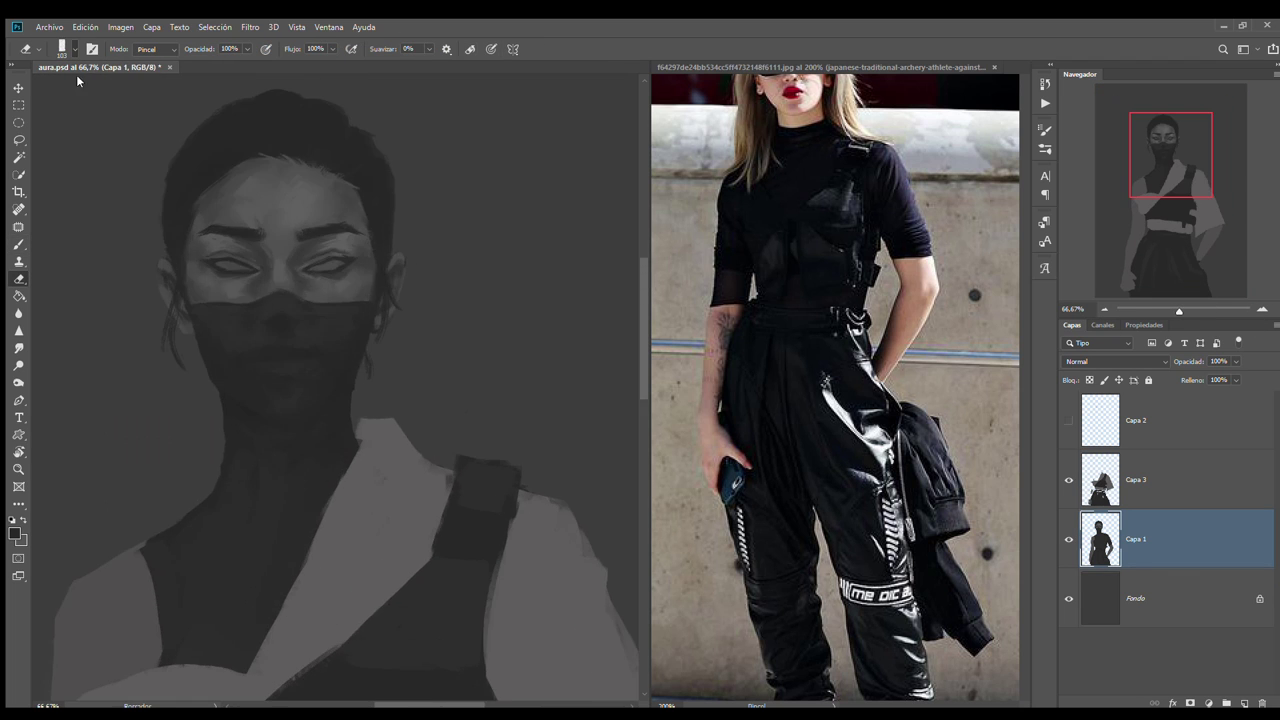
left_click_drag(213, 389, 413, 309)
key("e")
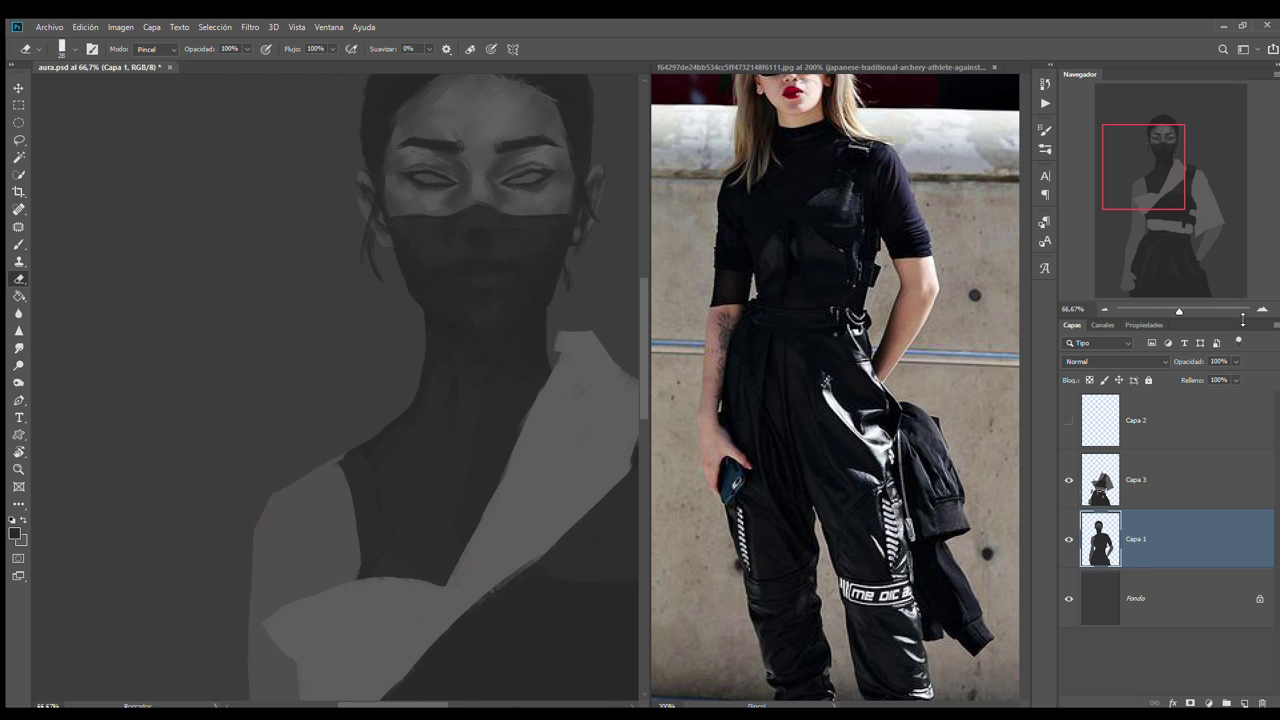
key("alt+bracketright")
key("o")
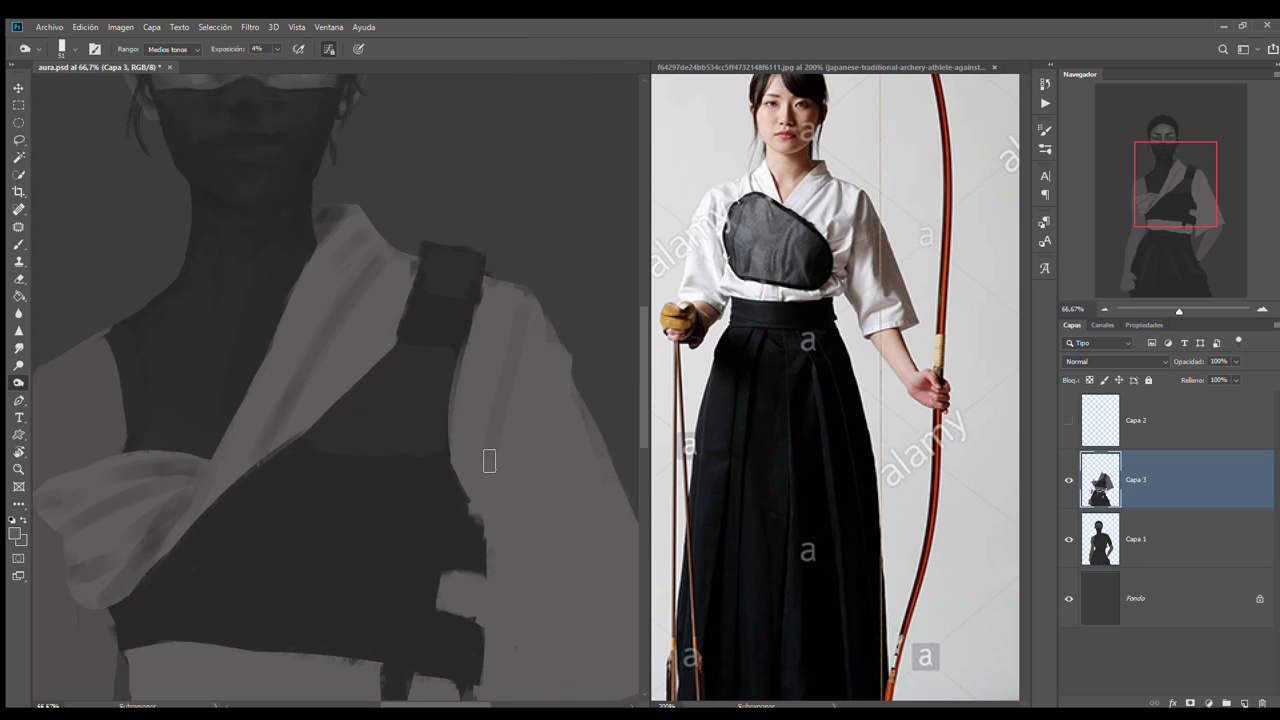
Dodge fold shading onto the right sleeve and brush dark strokes near the left hand
left_click_drag(489, 461, 540, 470)
key("ctrl+minus")
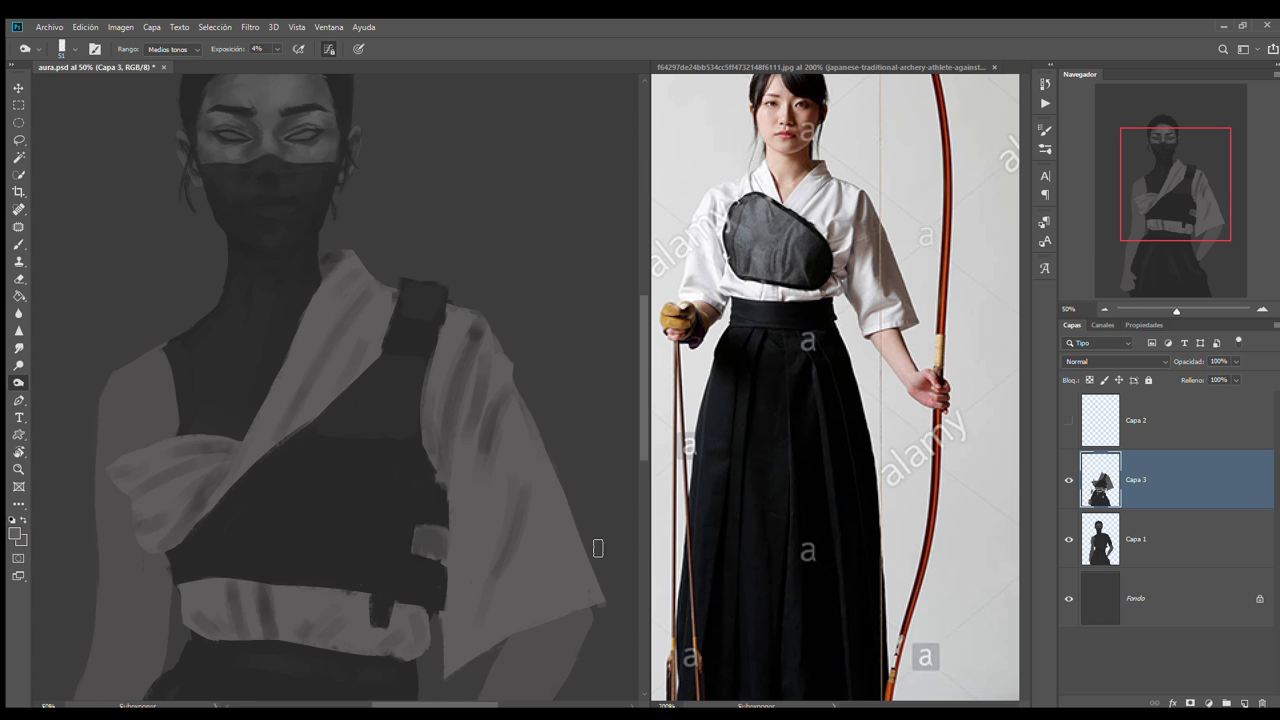
key("ctrl+minus")
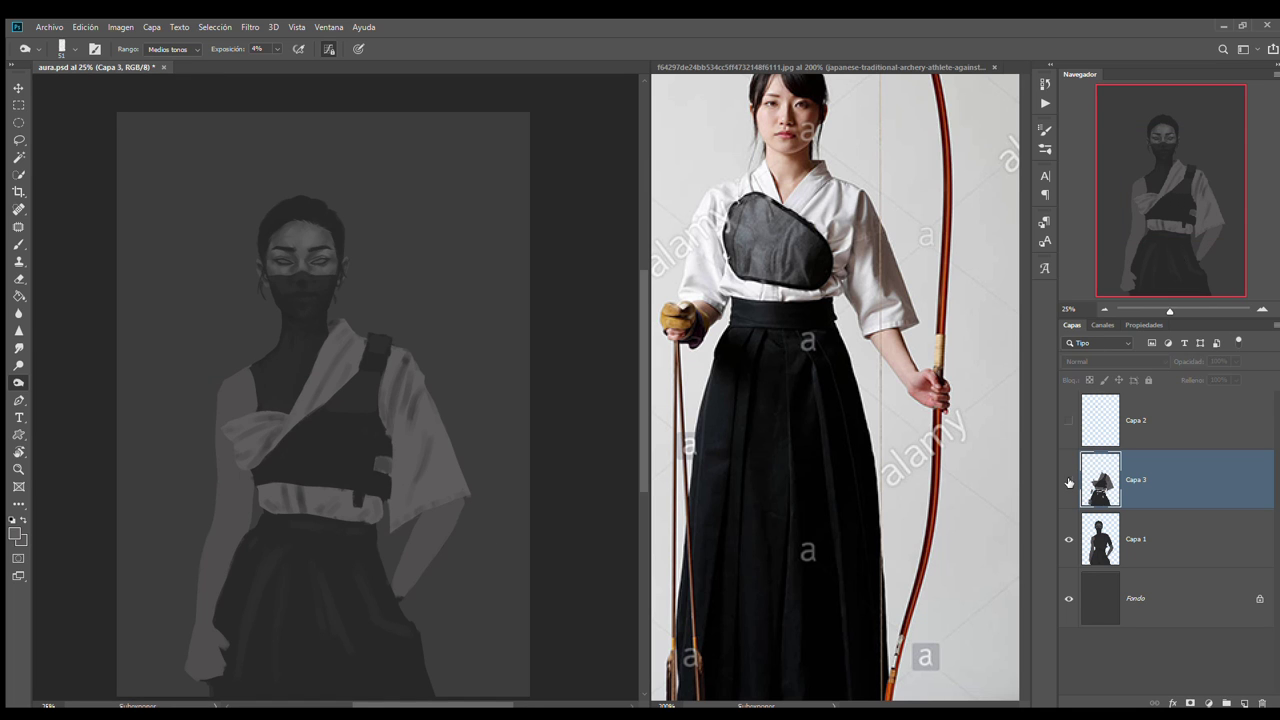
scroll(270, 560, "up", 1)
key("b")
left_click_drag(180, 578, 190, 680)
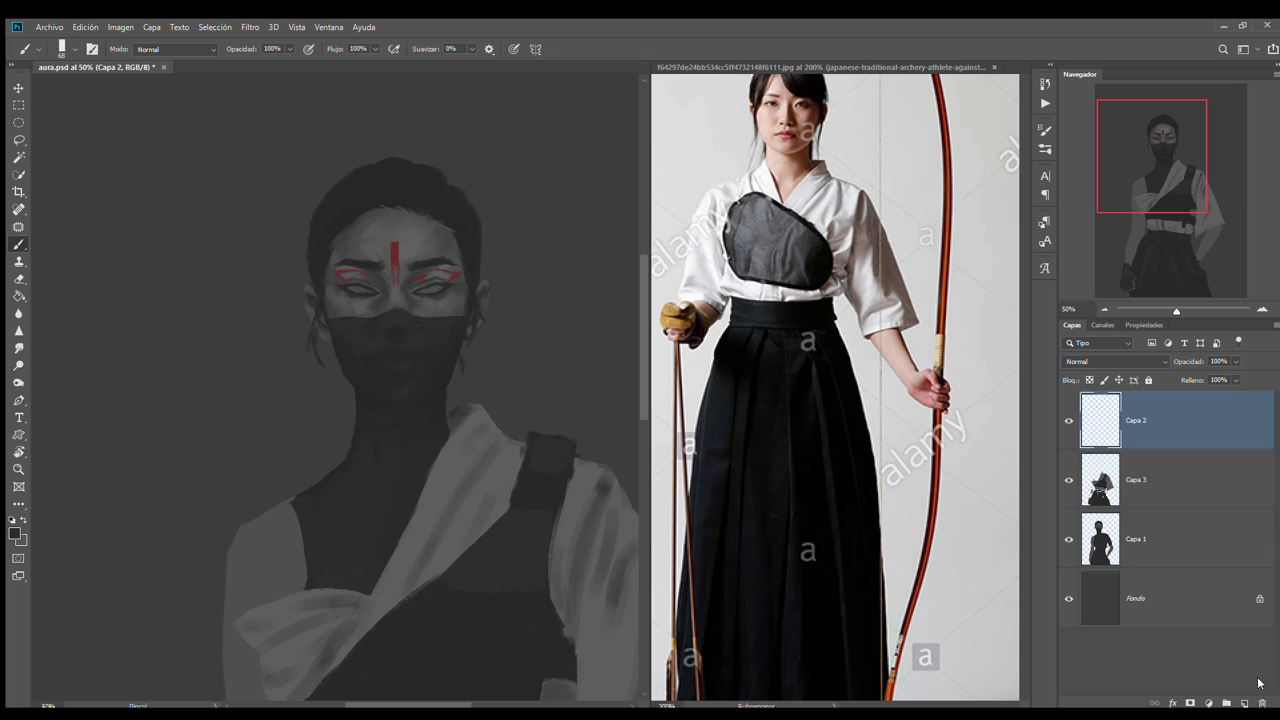
Delete the unused Capa 2 layer from the Layers panel
left_click(1261, 703)
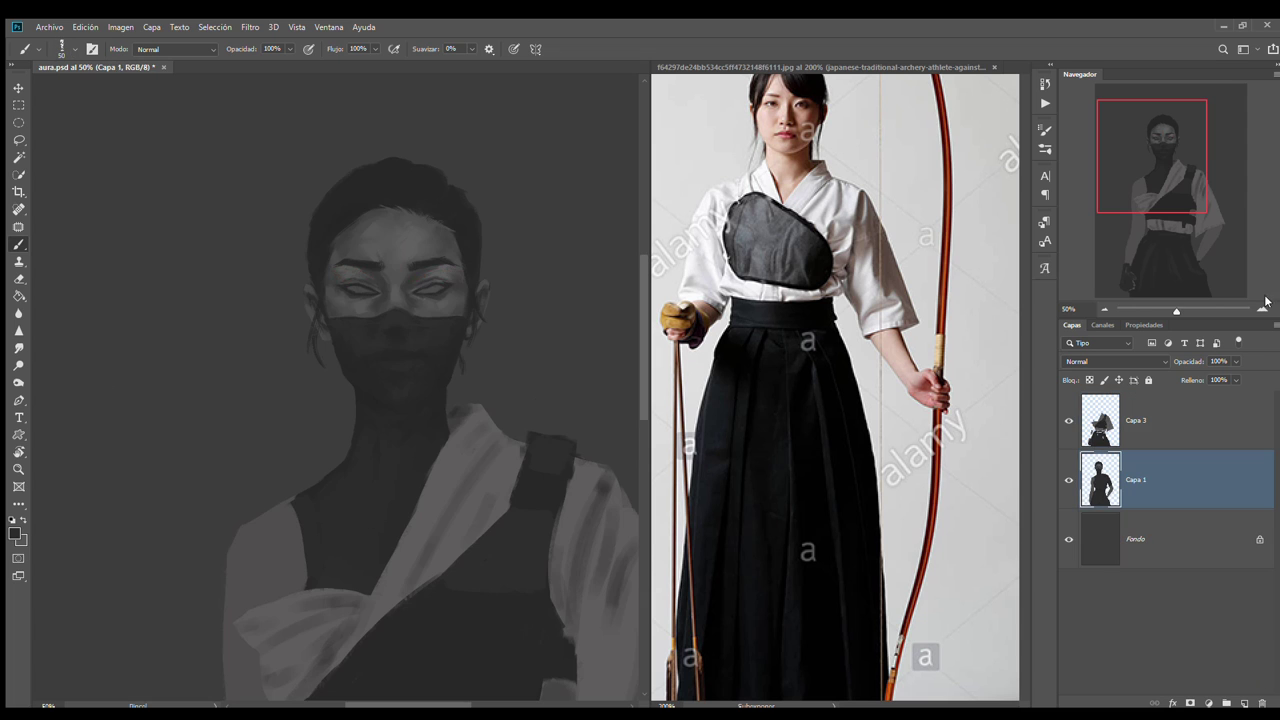
scroll(385, 175, "up", 1)
scroll(408, 338, "up", 1)
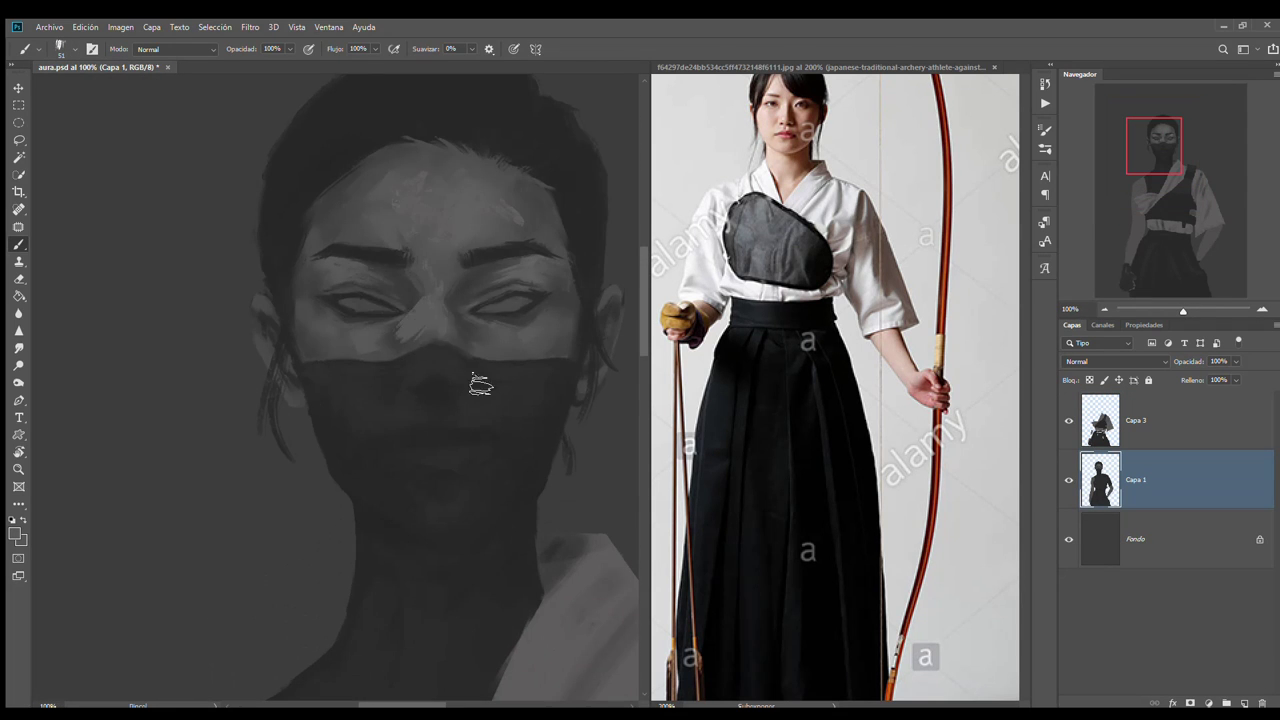
key("r")
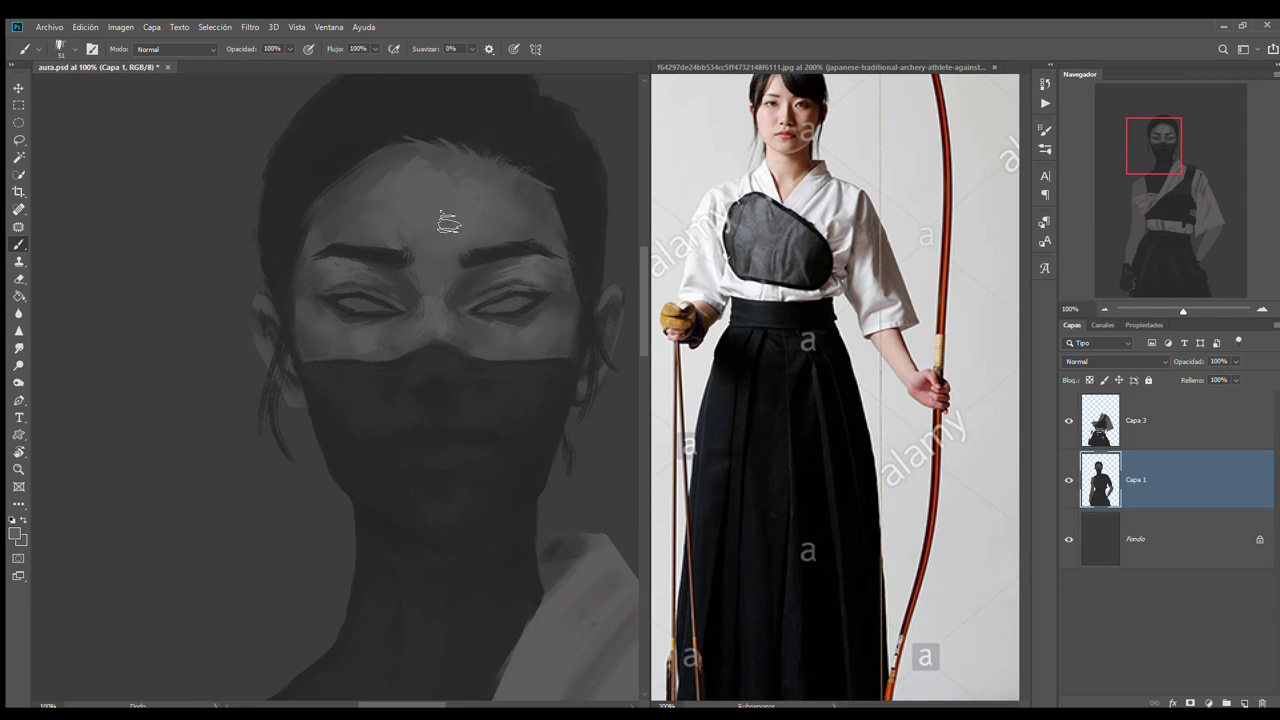
key("alt+bracketright")
scroll(420, 205, "up", 2)
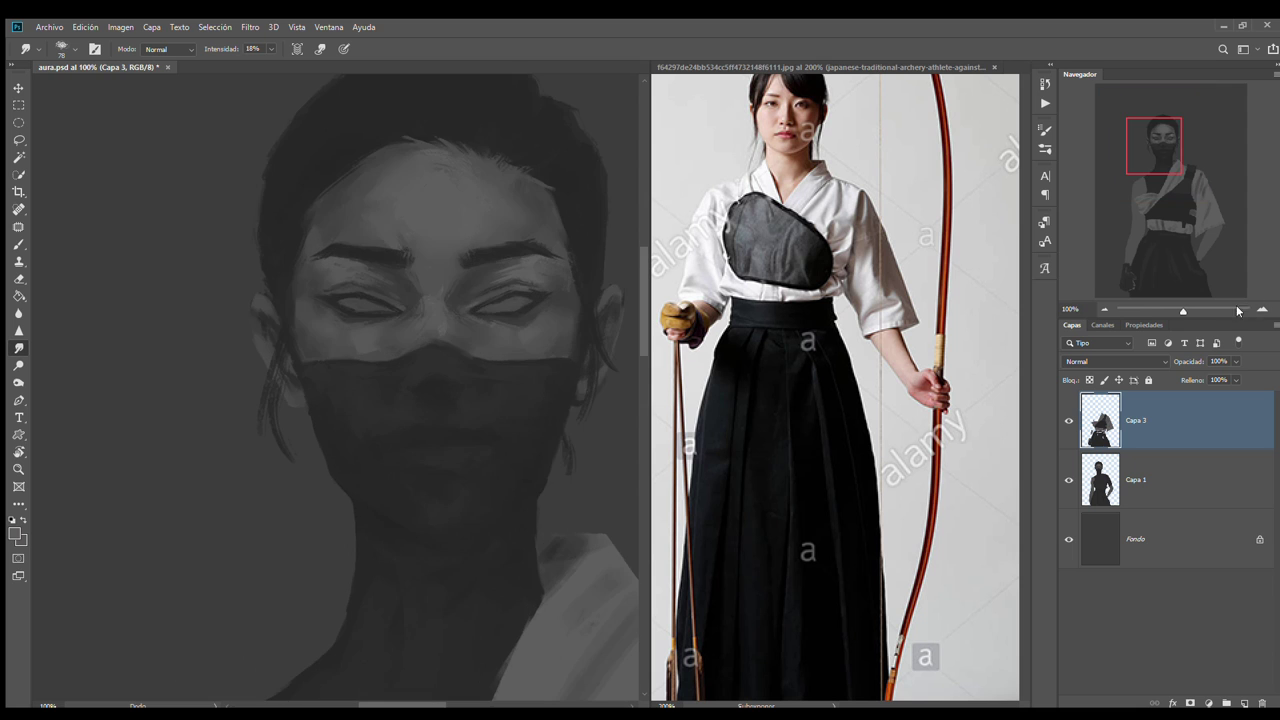
Add a new layer for the face marks and zoom in around the face and neck
left_click(1247, 702)
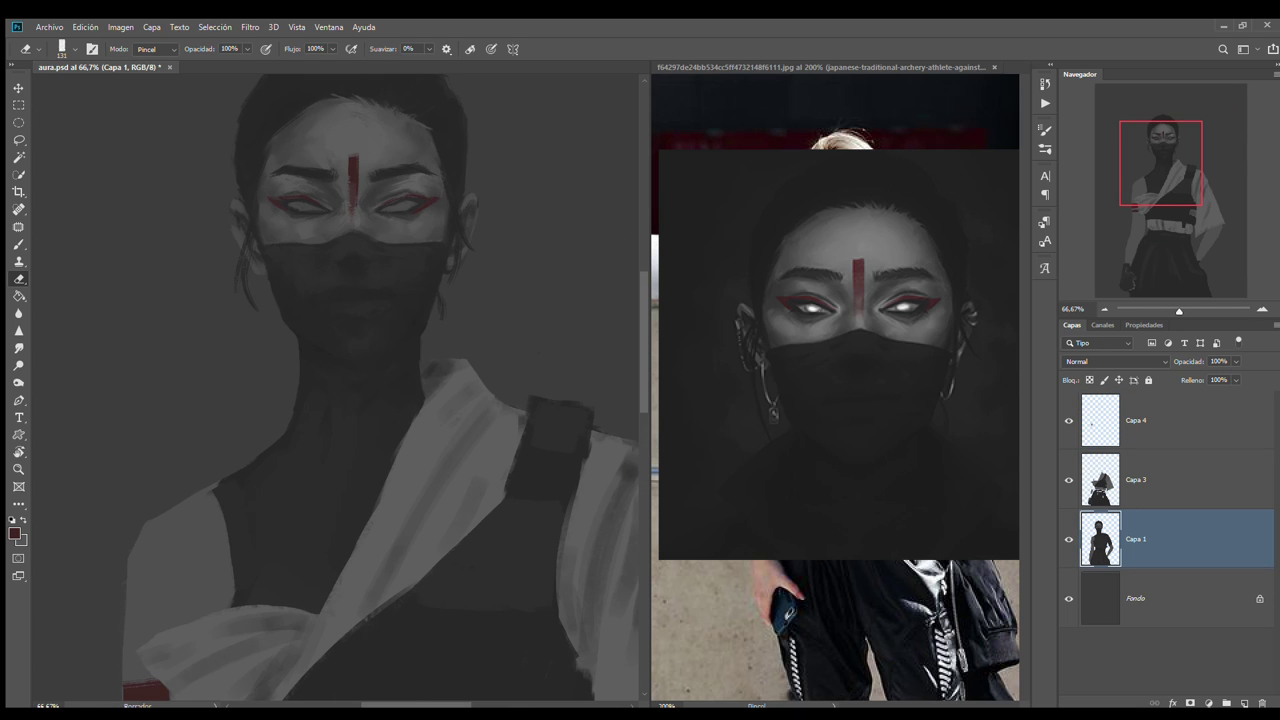
key("ctrl+plus")
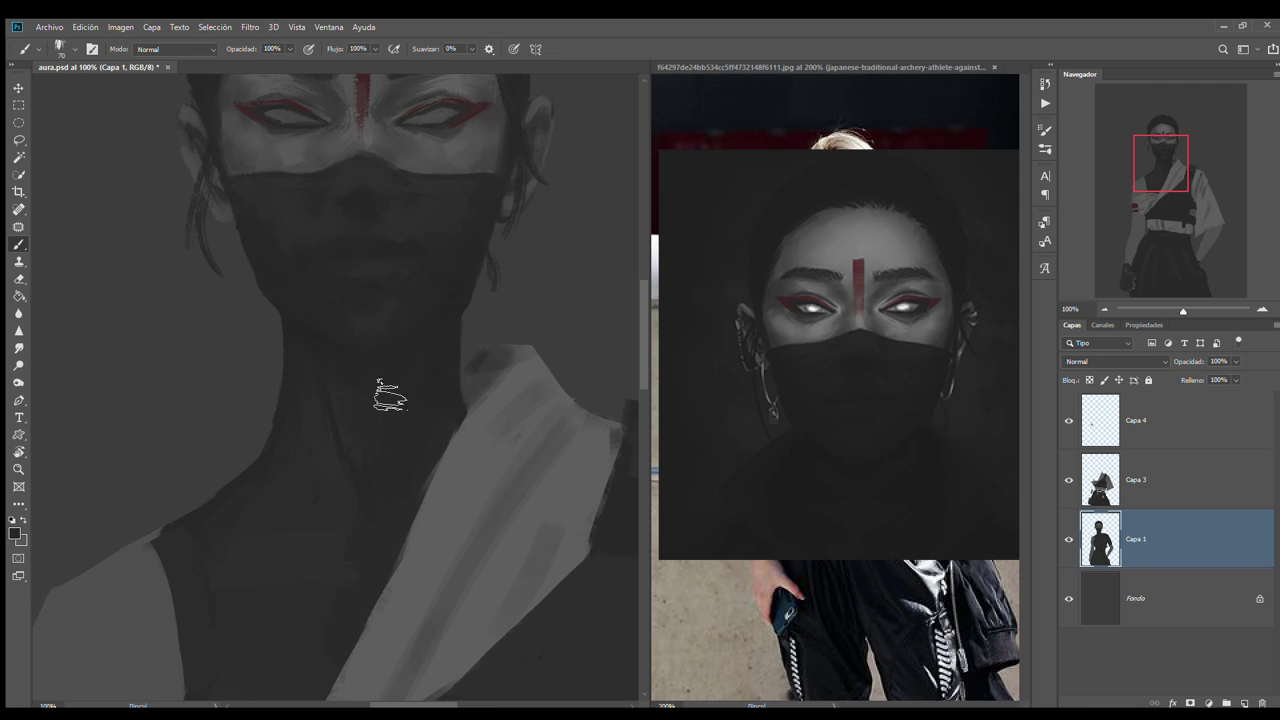
key("e")
left_click(15, 242)
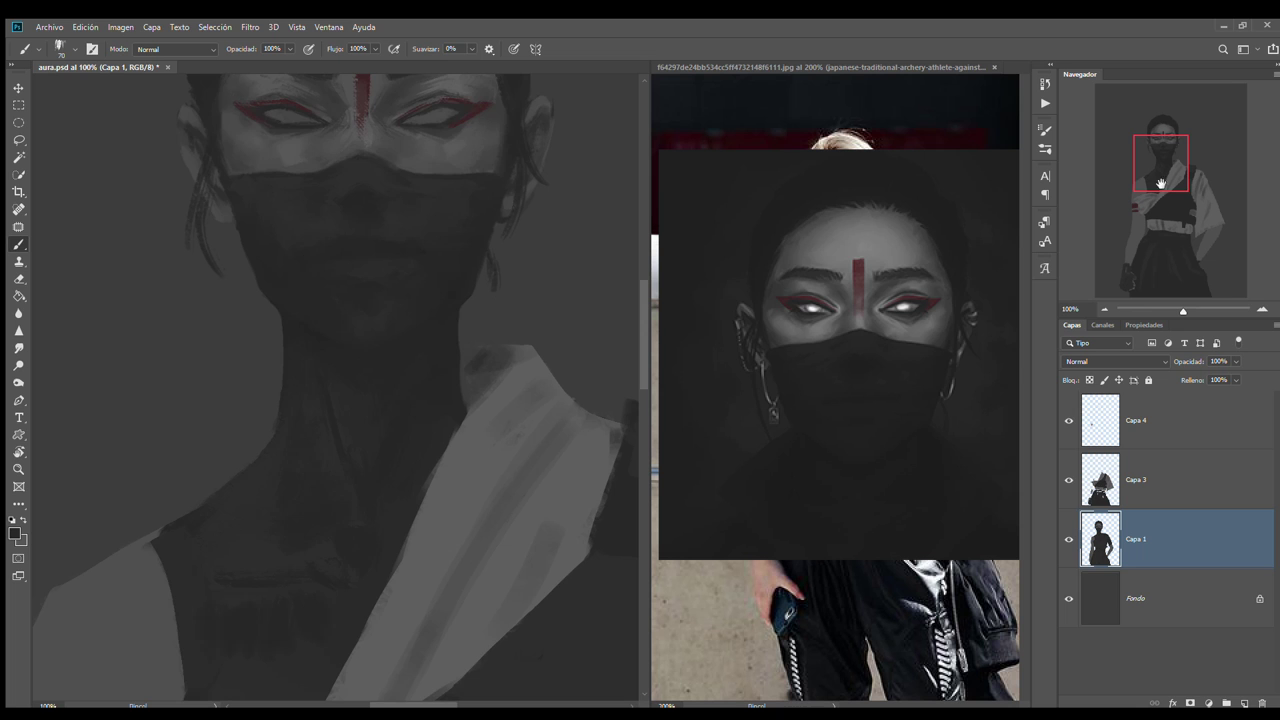
left_click_drag(1161, 184, 1164, 198)
key("shift+b")
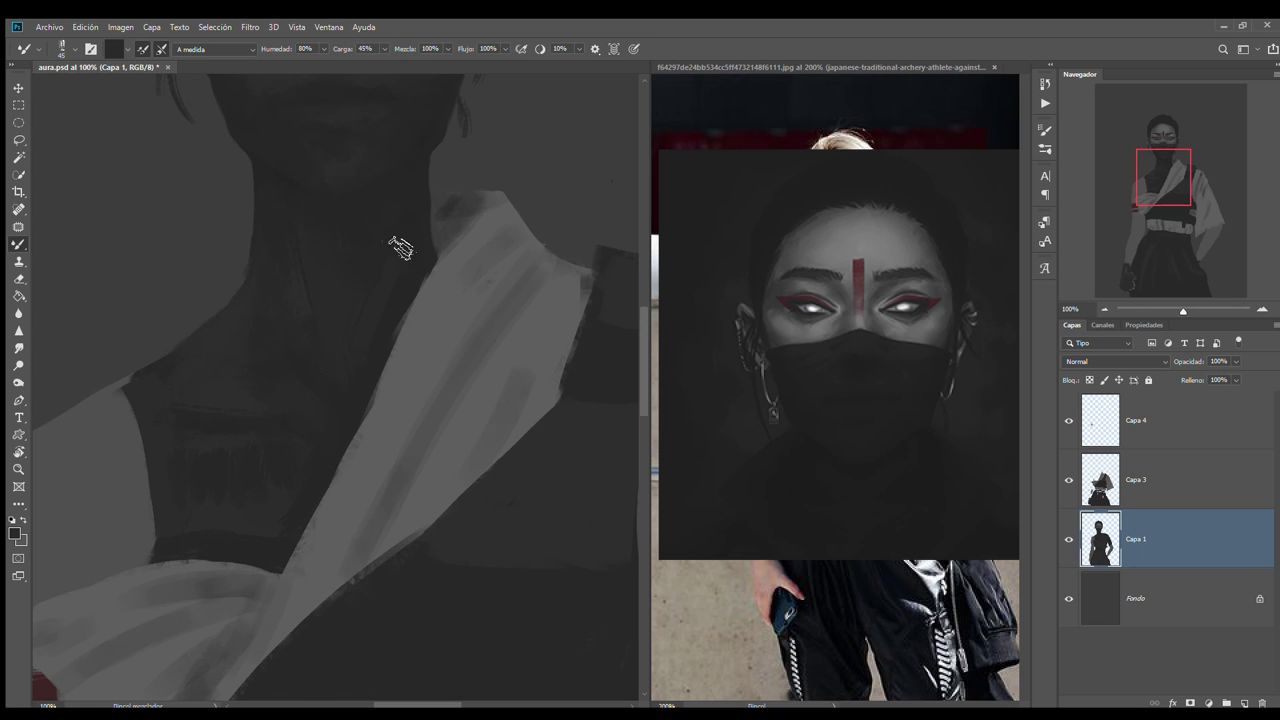
key("ctrl+minus")
key("shift+b")
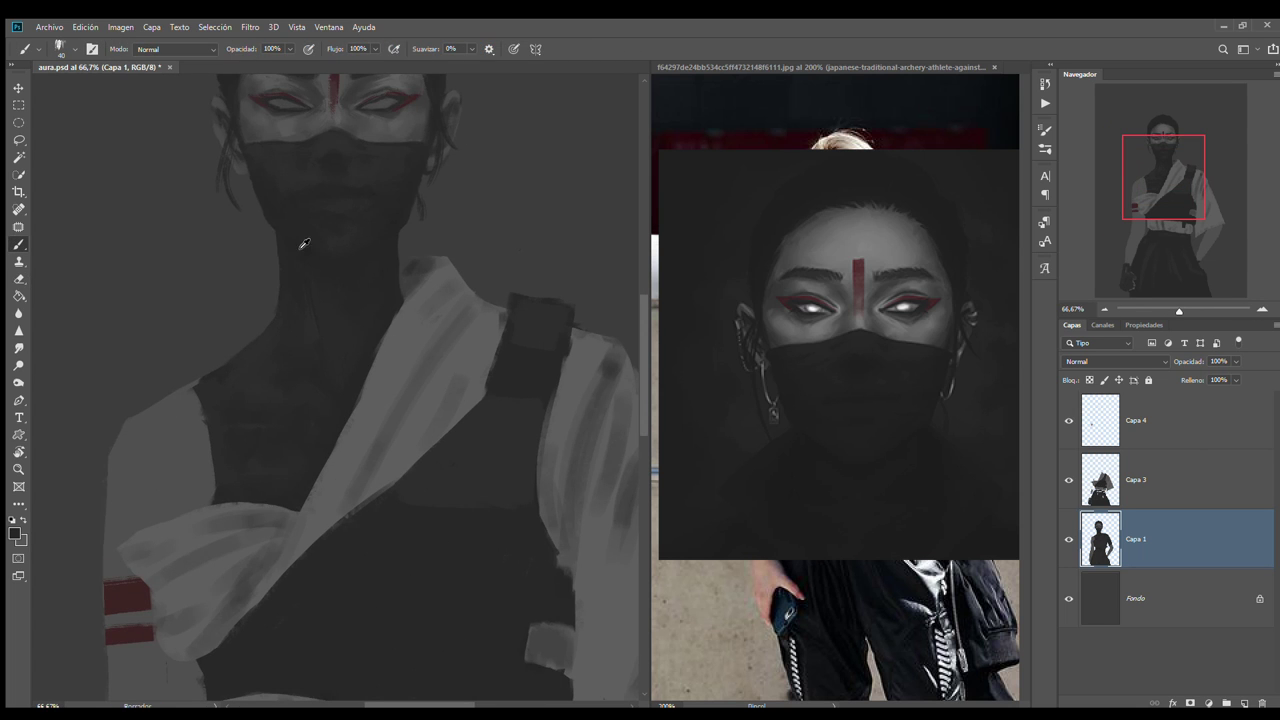
Zoom out to the torso and bring up the chest-harness reference document
scroll(302, 290, "up", 1)
scroll(206, 251, "up", 4)
scroll(206, 251, "up", 1)
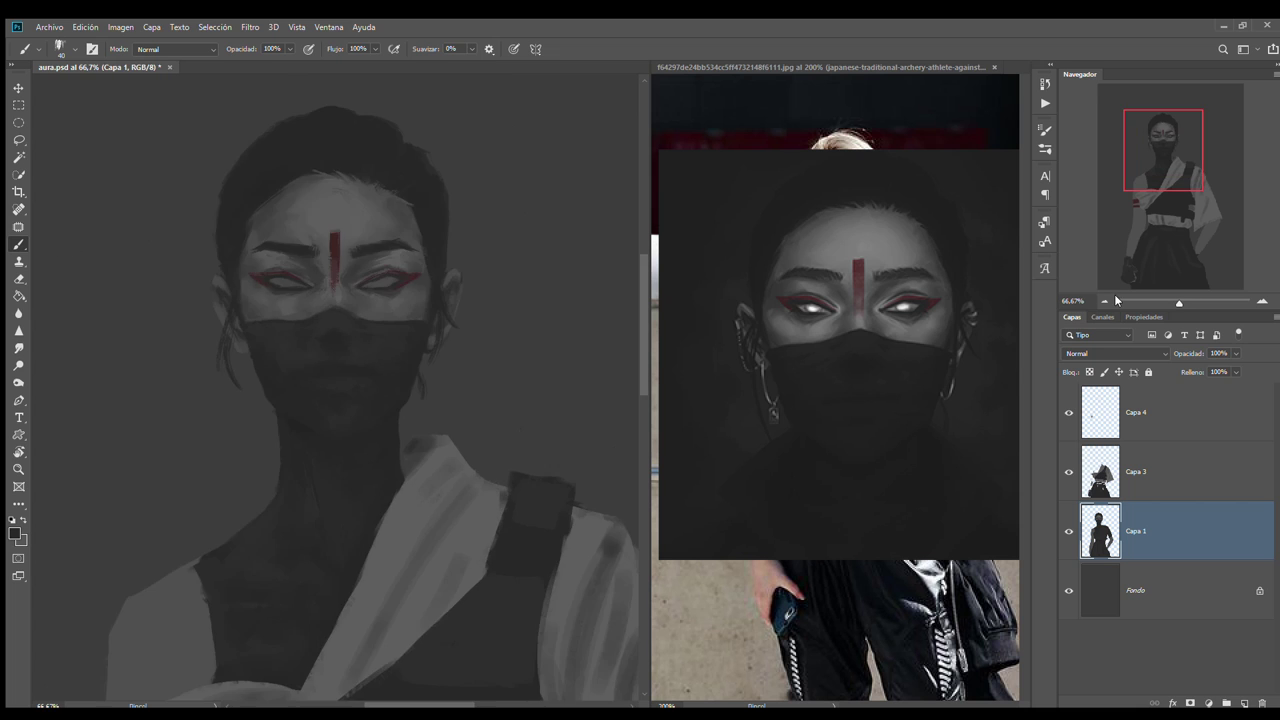
scroll(320, 400, "down", 5)
key("ctrl+minus")
scroll(242, 291, "down", 4)
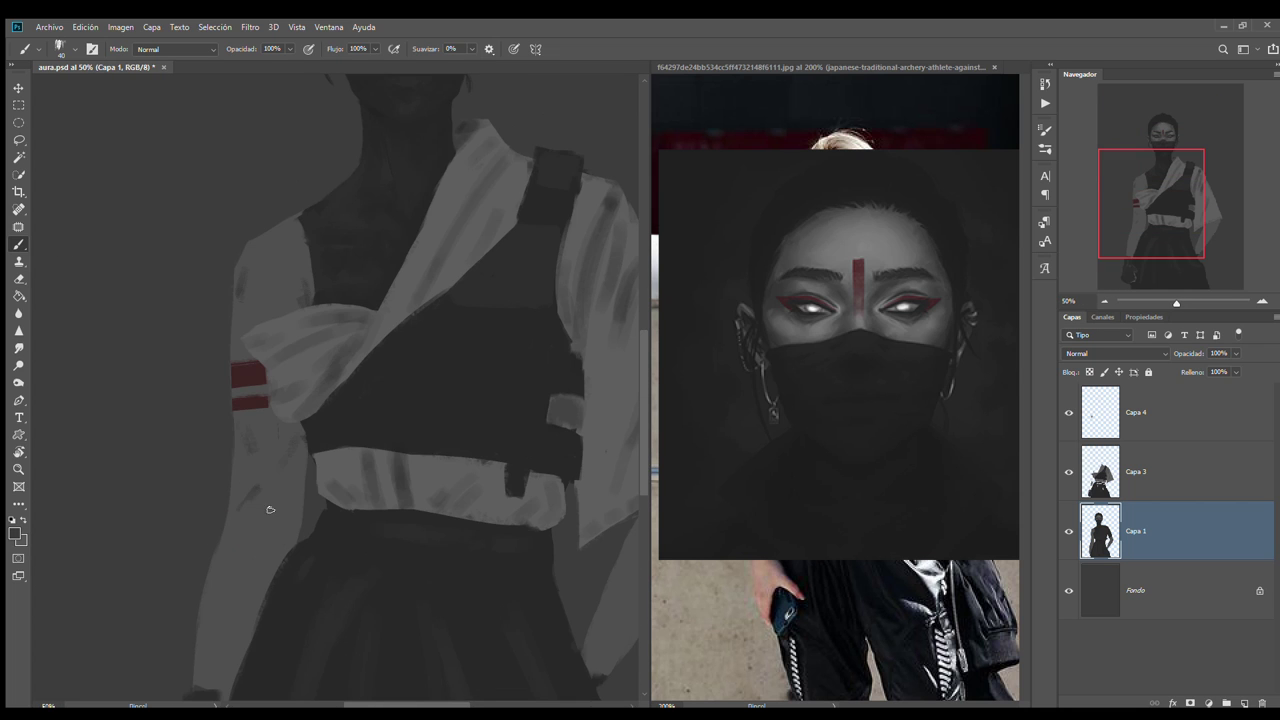
scroll(270, 510, "down", 3)
key("ctrl+Tab")
left_click(217, 294)
Blend the vest strokes with the Mixer Brush and review the whole figure
key("e")
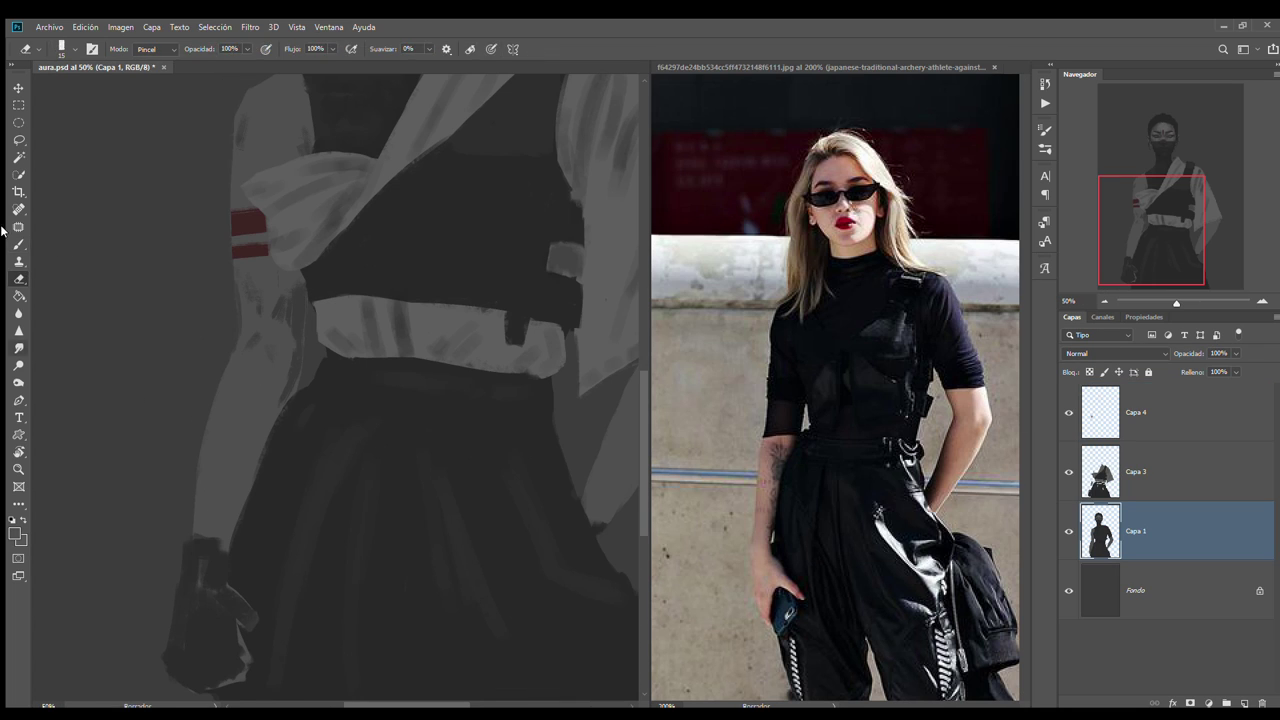
key("b")
key("b")
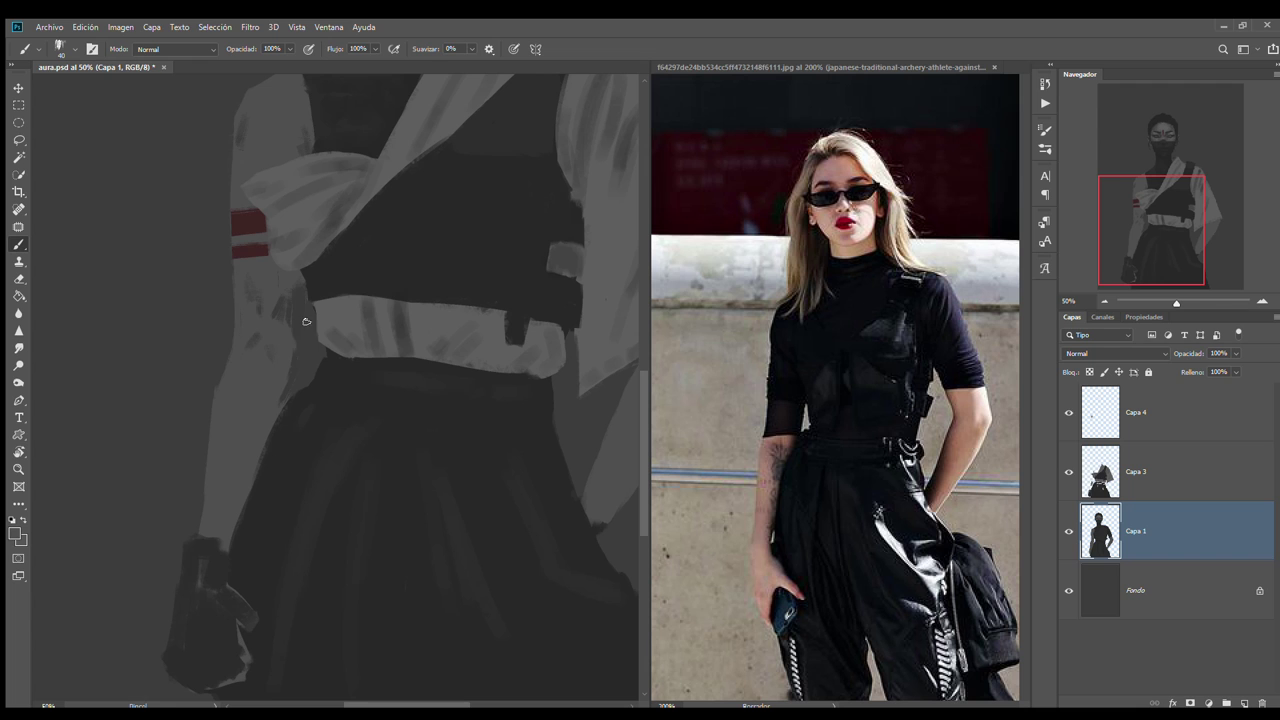
left_click_drag(523, 509, 457, 623)
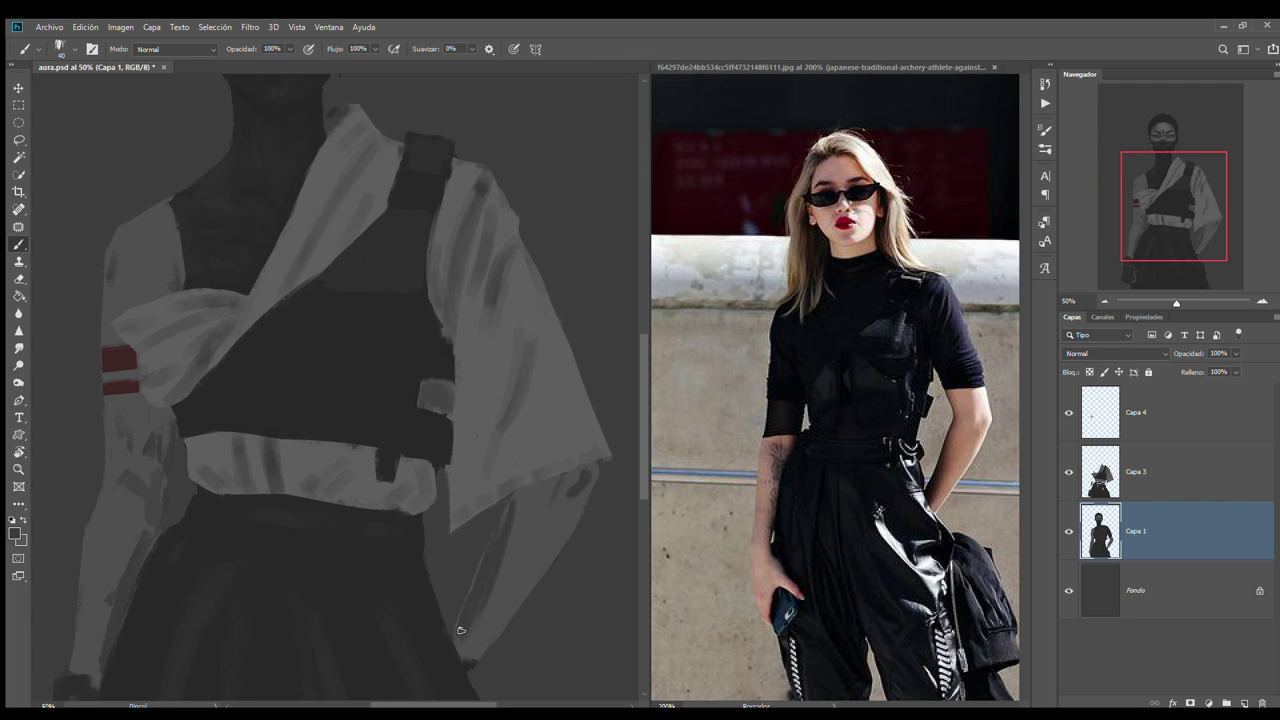
key("shift+b")
left_click_drag(208, 473, 440, 267)
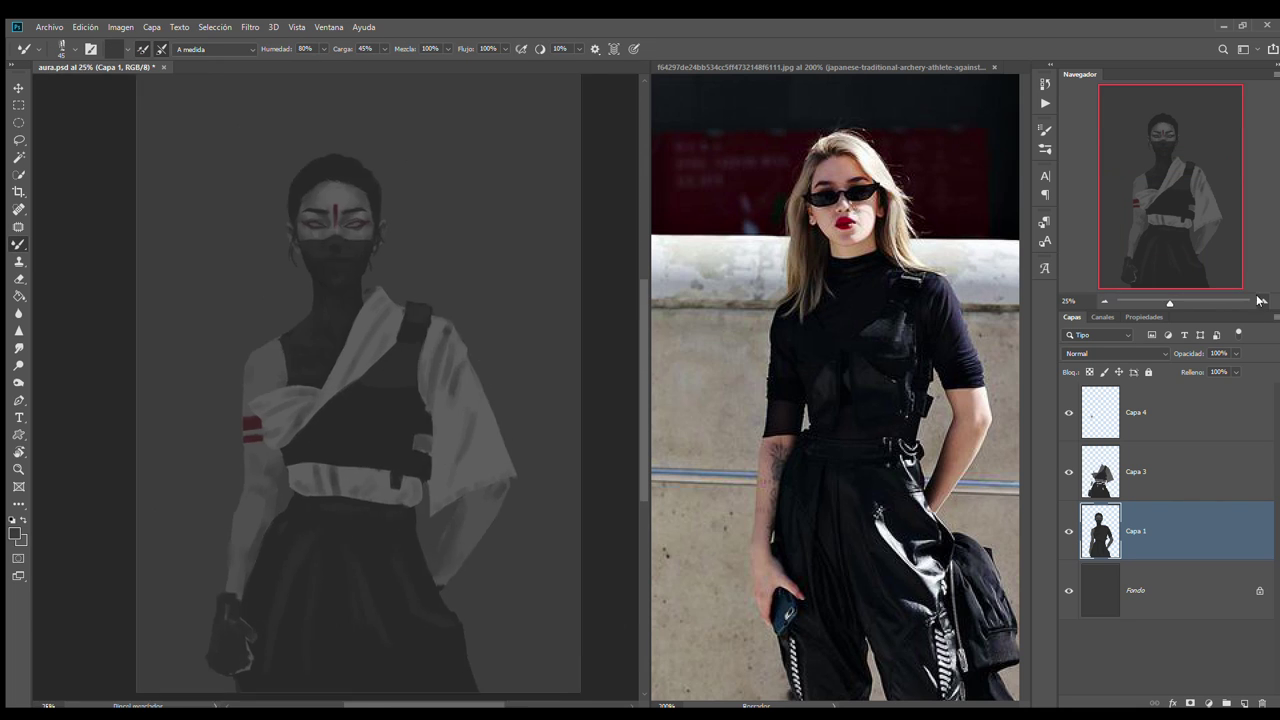
key("alt+bracketright")
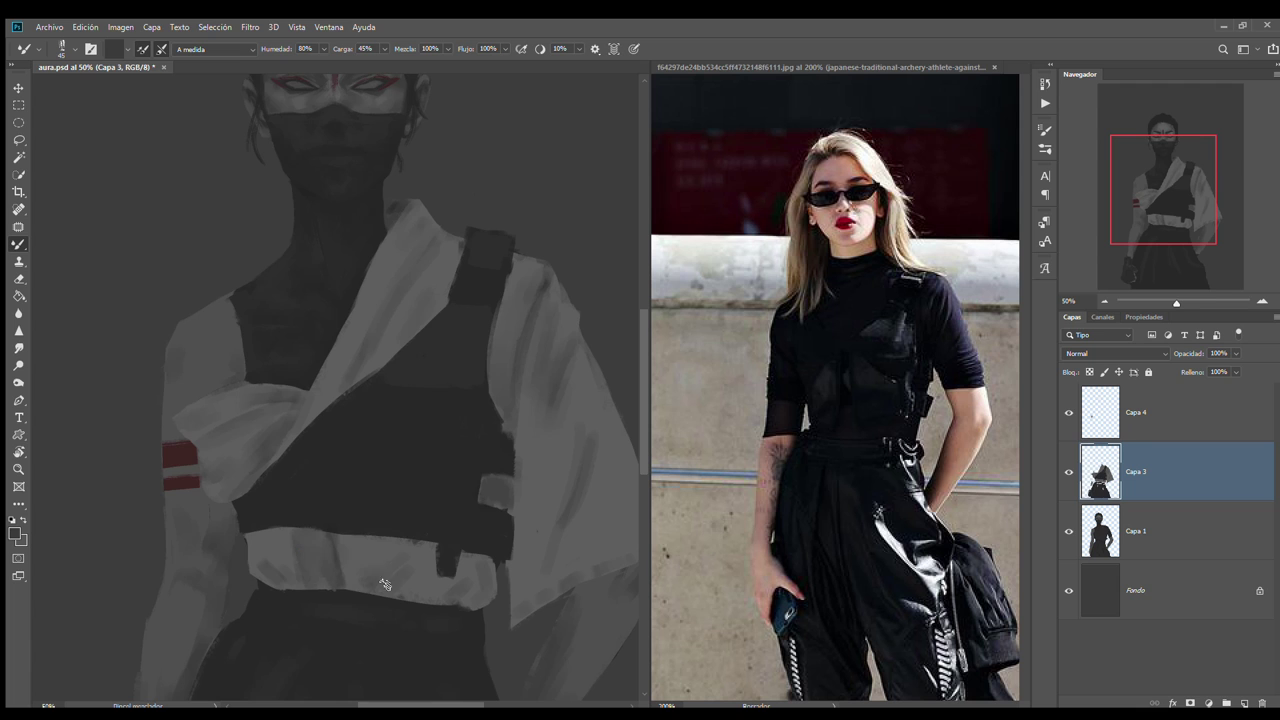
key("ctrl+minus")
key("ctrl+minus")
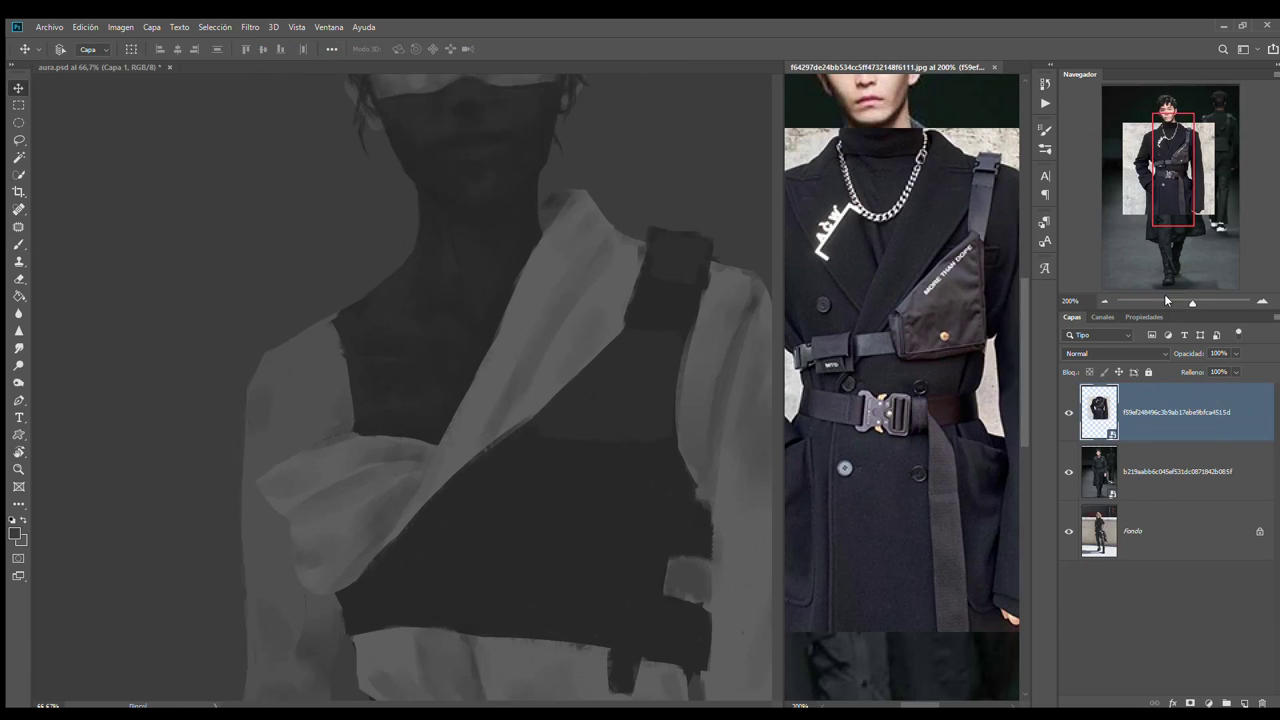
Paint light and dark diagonal straps and a thick dark band across the vest, swapping colours with X
left_click_drag(482, 500, 515, 630)
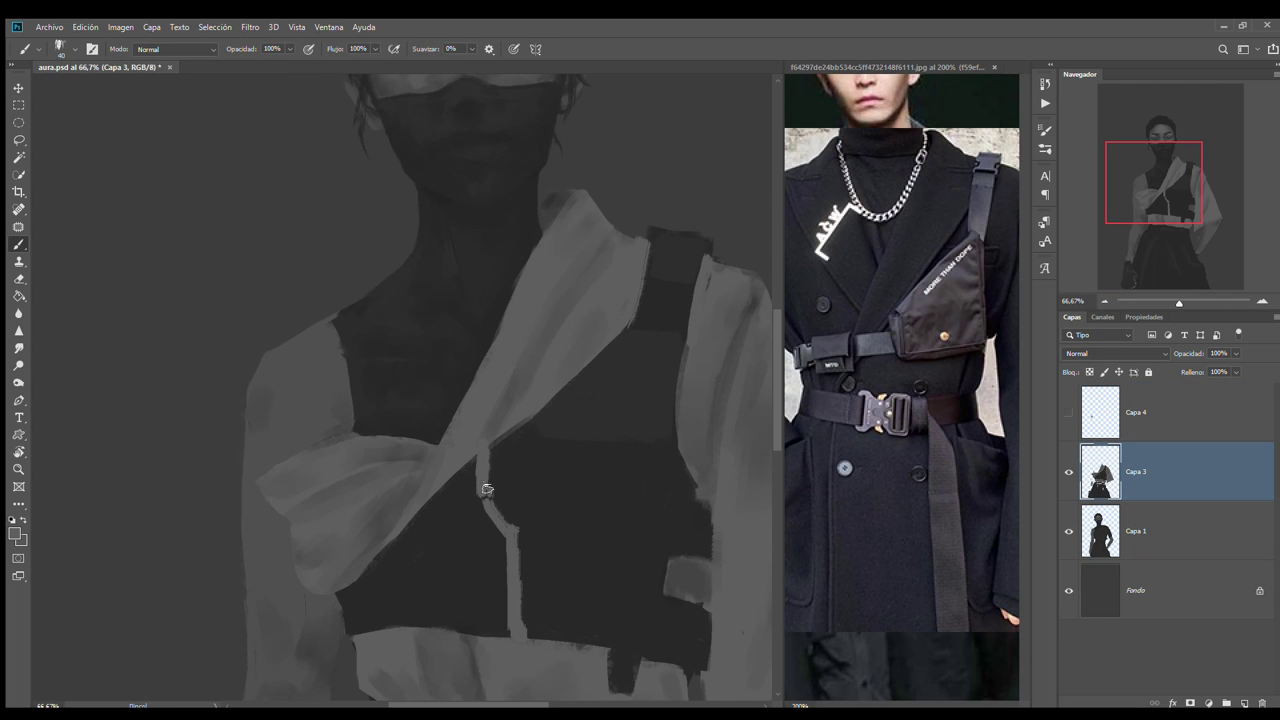
left_click_drag(515, 525, 615, 590)
scroll(540, 450, "down", 2)
mouse_move(430, 490)
left_mouse_down()
mouse_move(550, 430)
mouse_move(480, 471)
left_mouse_up()
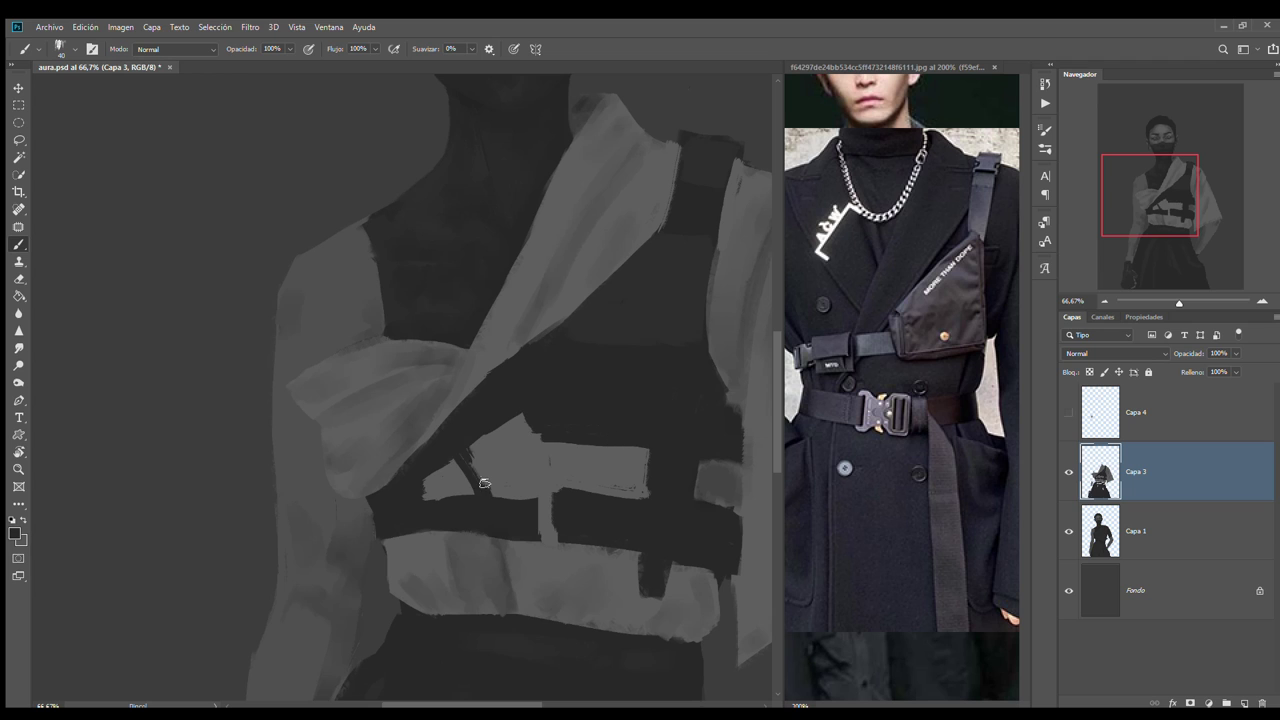
left_click_drag(520, 420, 634, 443)
key("x")
left_click_drag(440, 530, 615, 535)
left_click_drag(513, 478, 475, 420)
key("x")
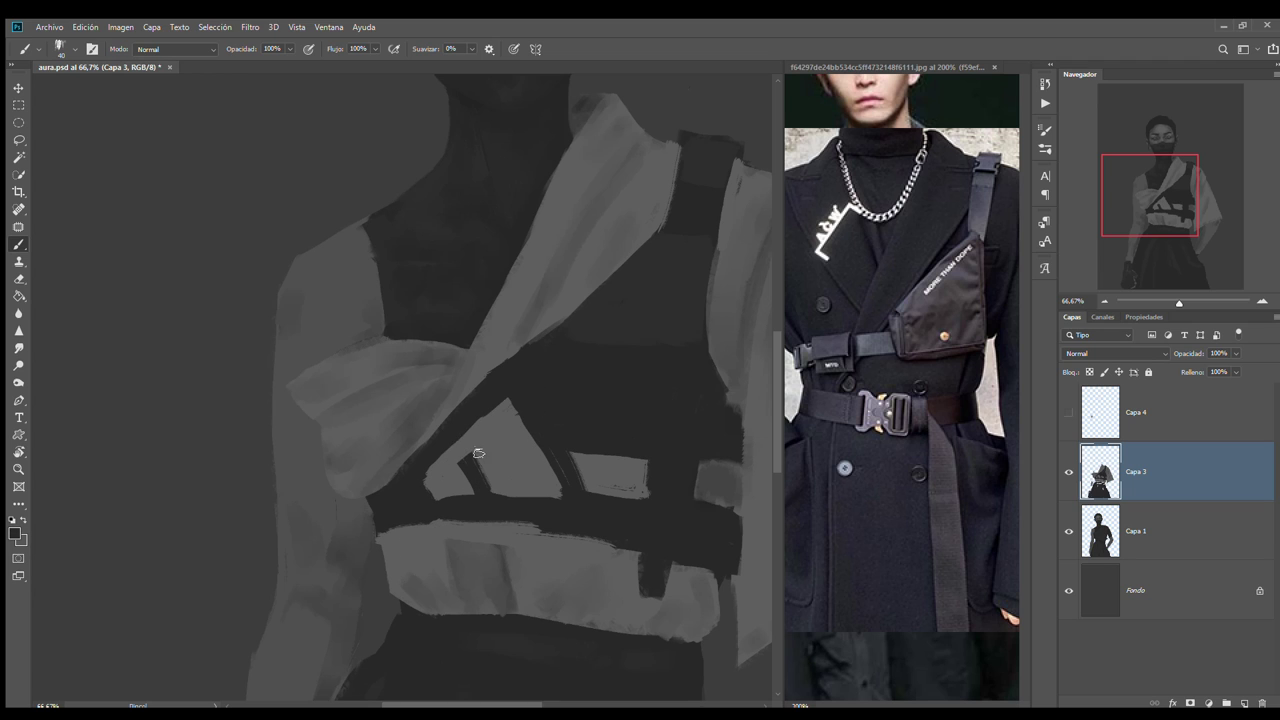
mouse_move(435, 528)
left_mouse_down()
mouse_move(588, 530)
mouse_move(535, 545)
left_mouse_up()
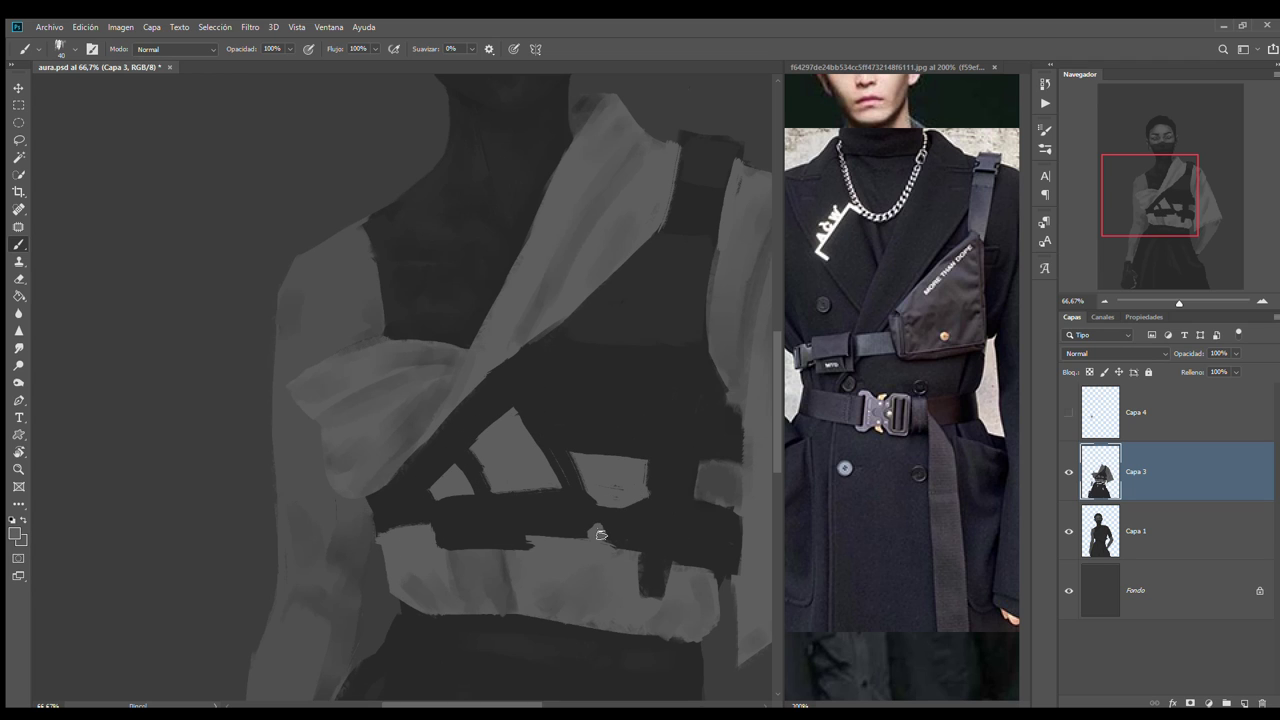
Paint dark vertical straps below the belt, a dark chest pouch and a small light buckle stroke
left_click_drag(652, 403, 626, 364)
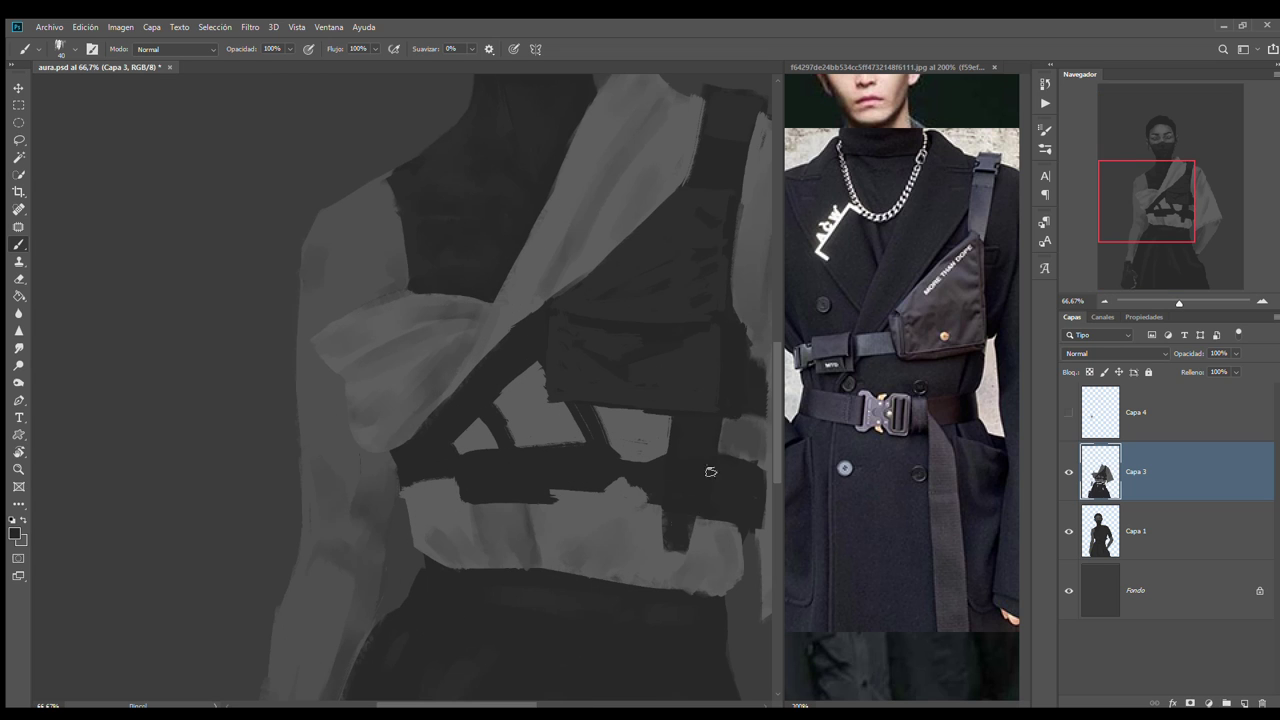
left_click_drag(692, 515, 680, 600)
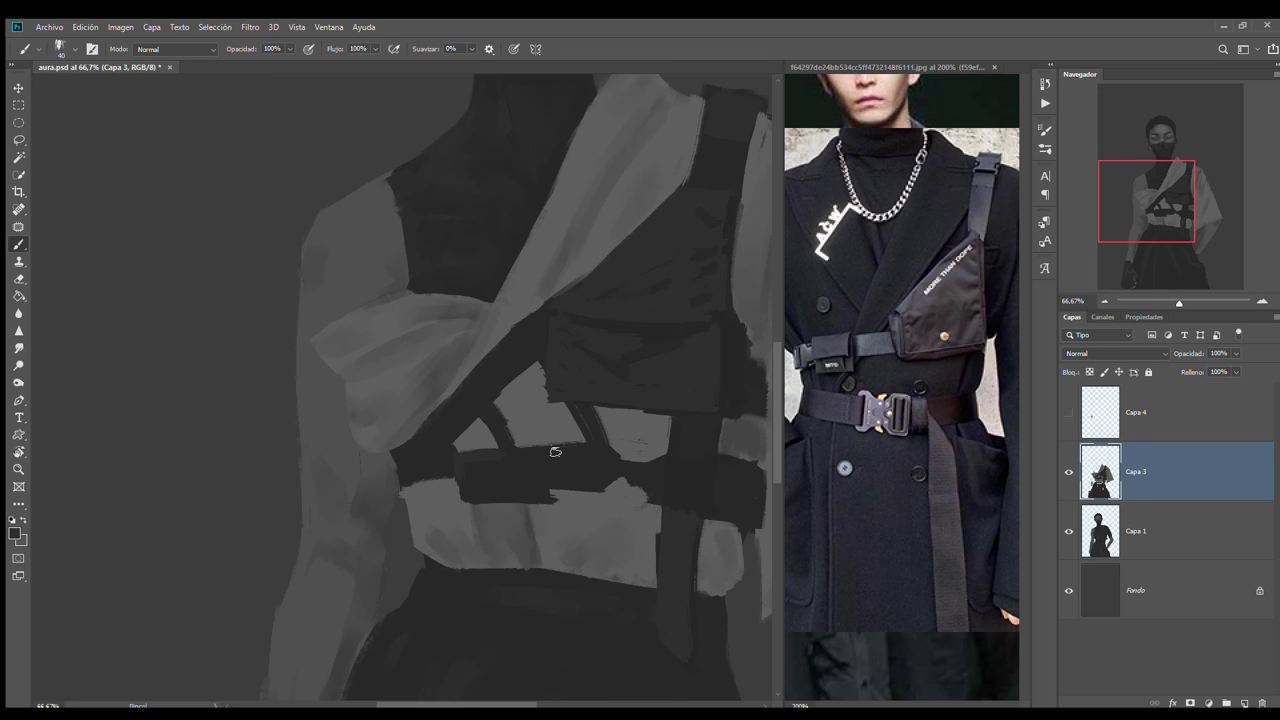
left_click_drag(551, 449, 481, 475)
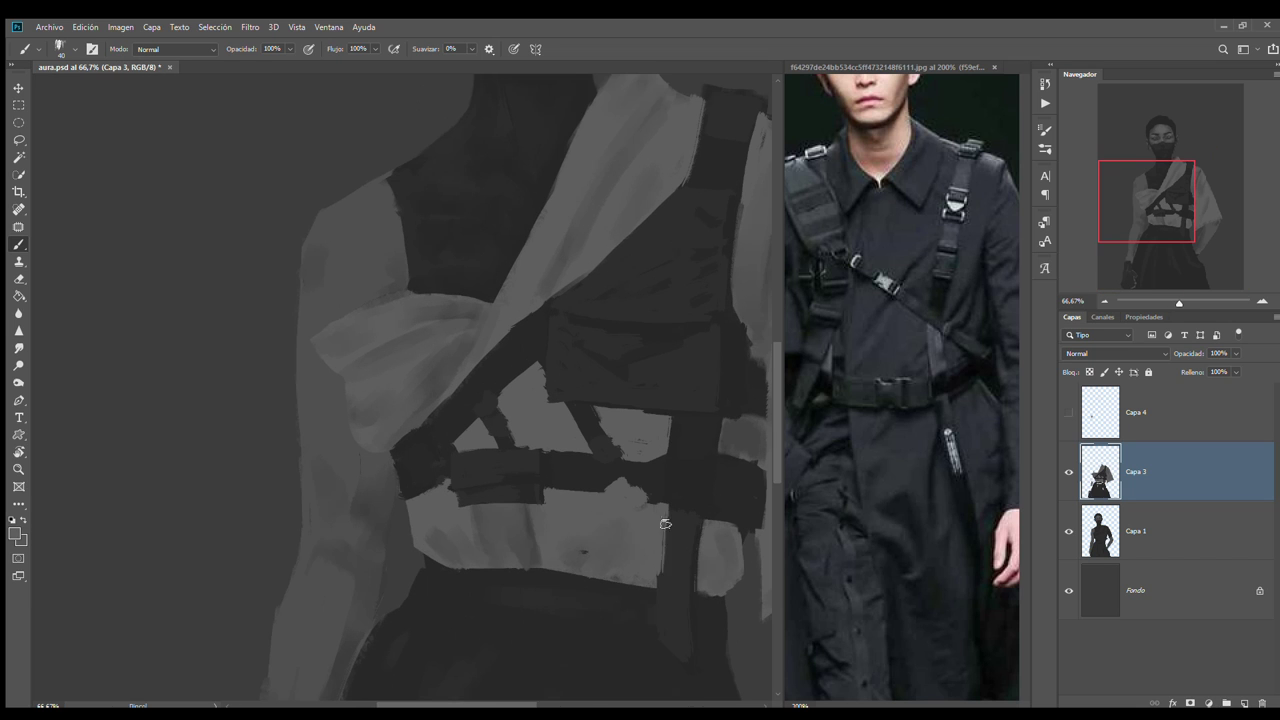
left_click(667, 637, "alt")
left_click_drag(604, 477, 604, 584)
key("ctrl+0")
key("ctrl+plus")
key("ctrl+plus")
key("ctrl+plus")
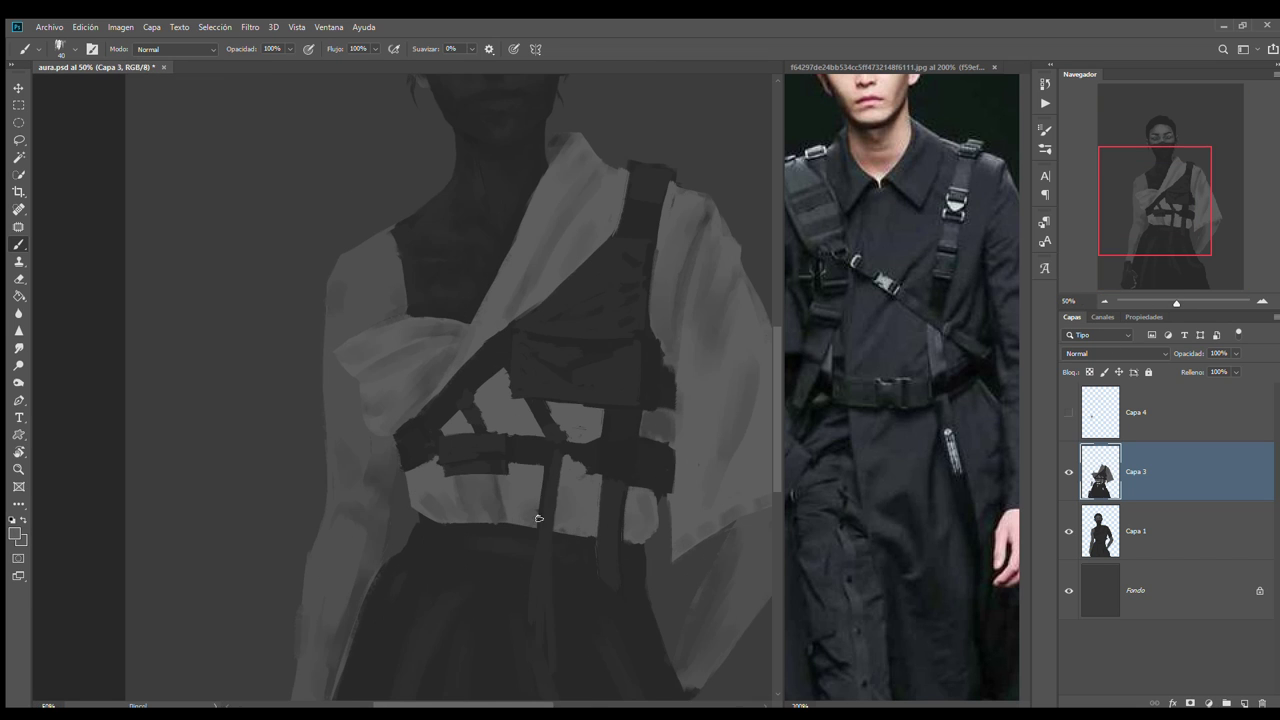
key("ctrl+plus")
key("ctrl+plus")
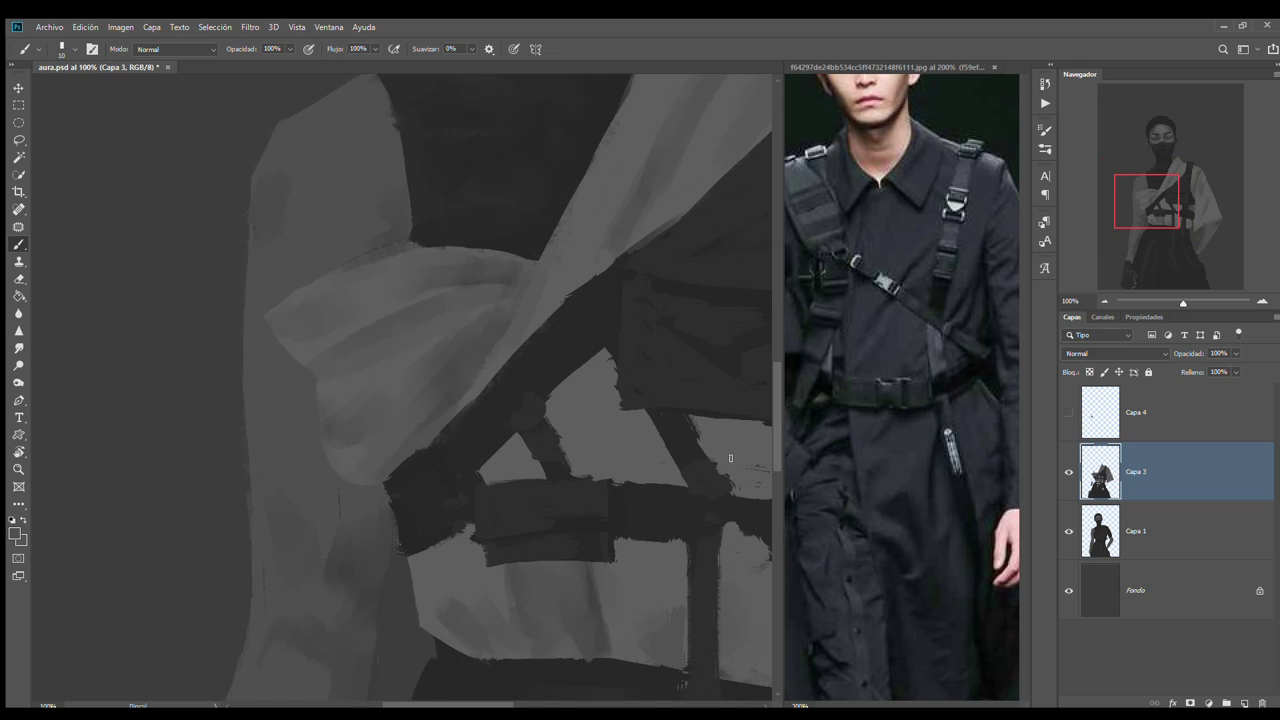
mouse_move(463, 492)
left_mouse_down()
mouse_move(450, 509)
mouse_move(457, 542)
left_mouse_up()
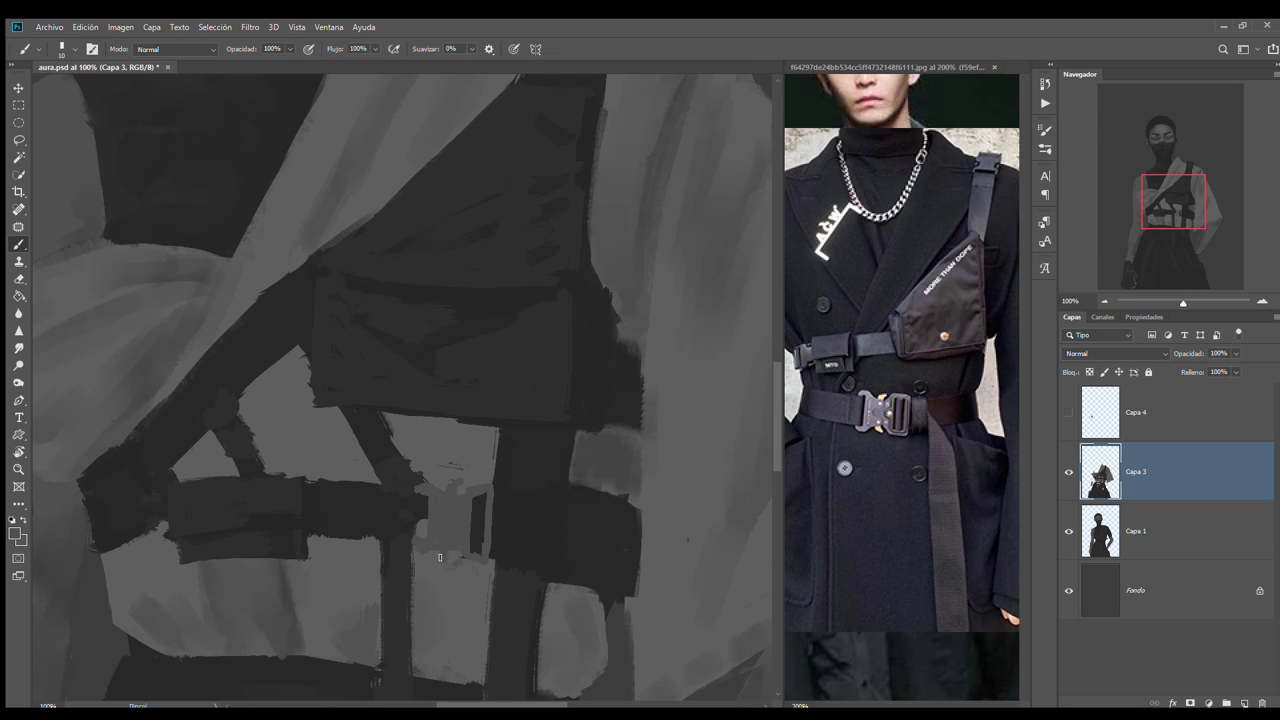
Paint the light grey belt buckle with its two rings, shading them darker
key("ctrl+plus")
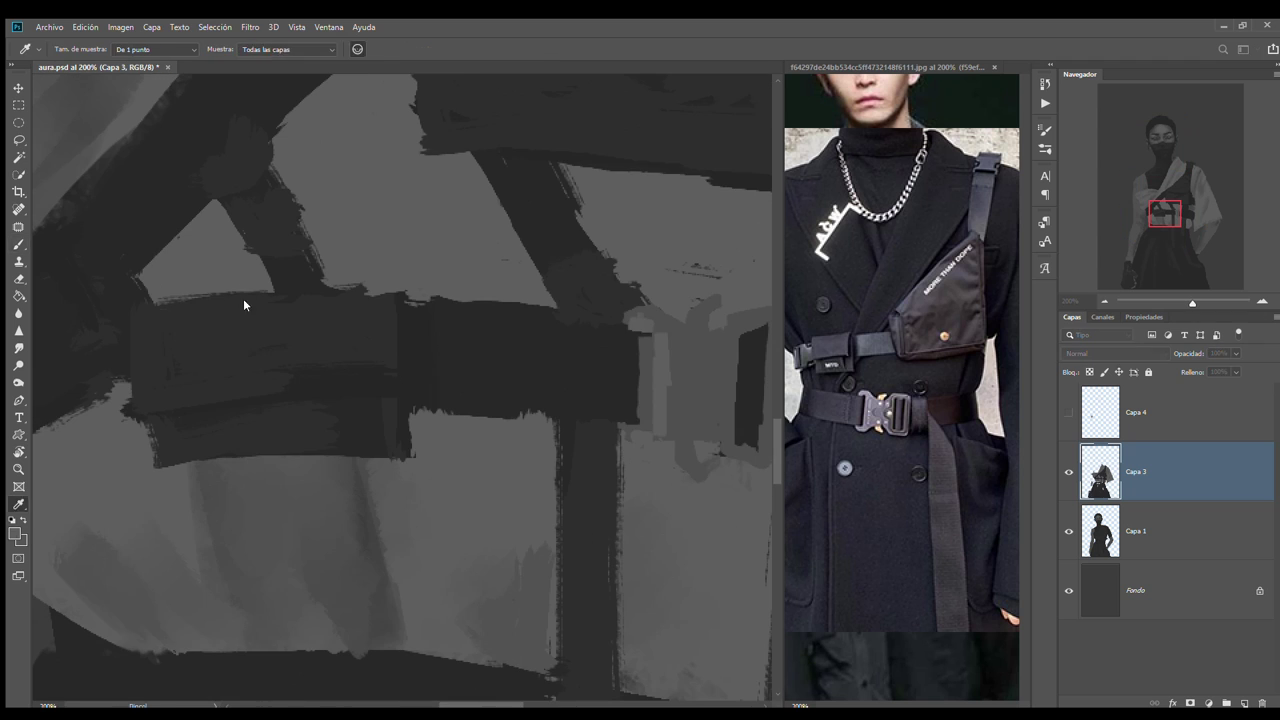
left_click_drag(645, 320, 650, 445)
left_click_drag(690, 320, 712, 302)
left_click_drag(726, 408, 430, 440)
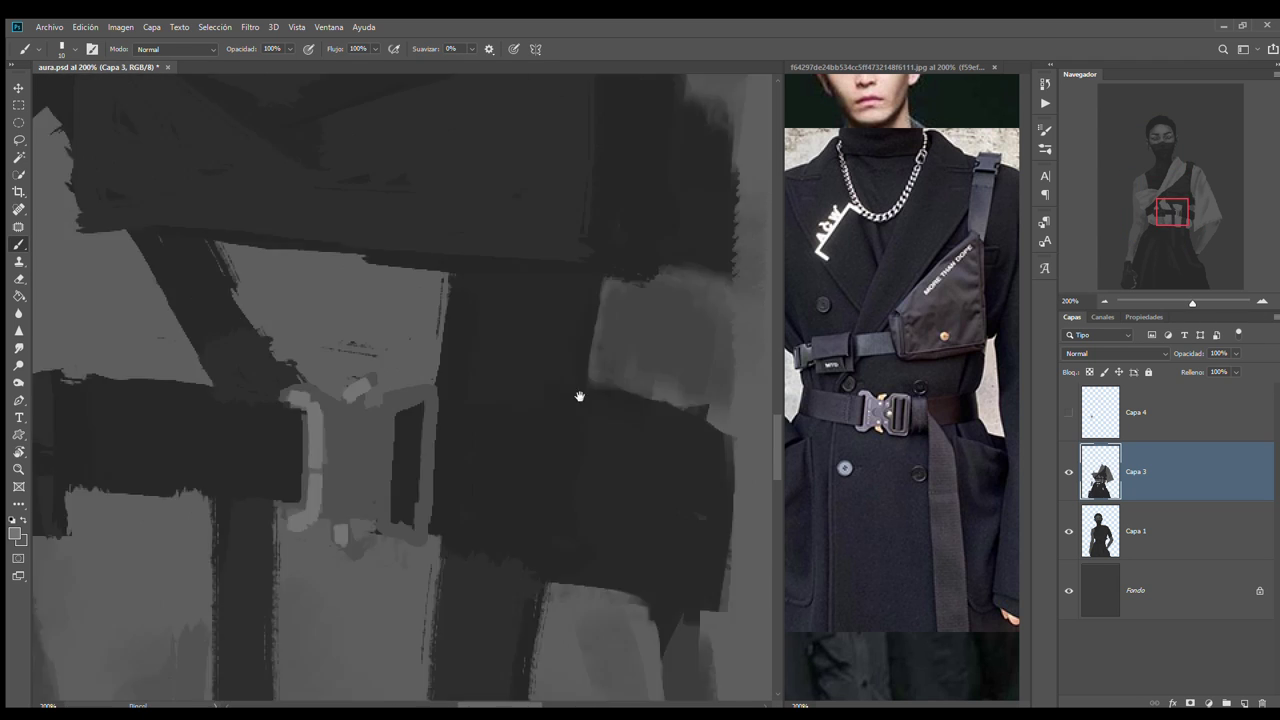
left_click_drag(470, 355, 462, 490)
left_click_drag(432, 350, 430, 485)
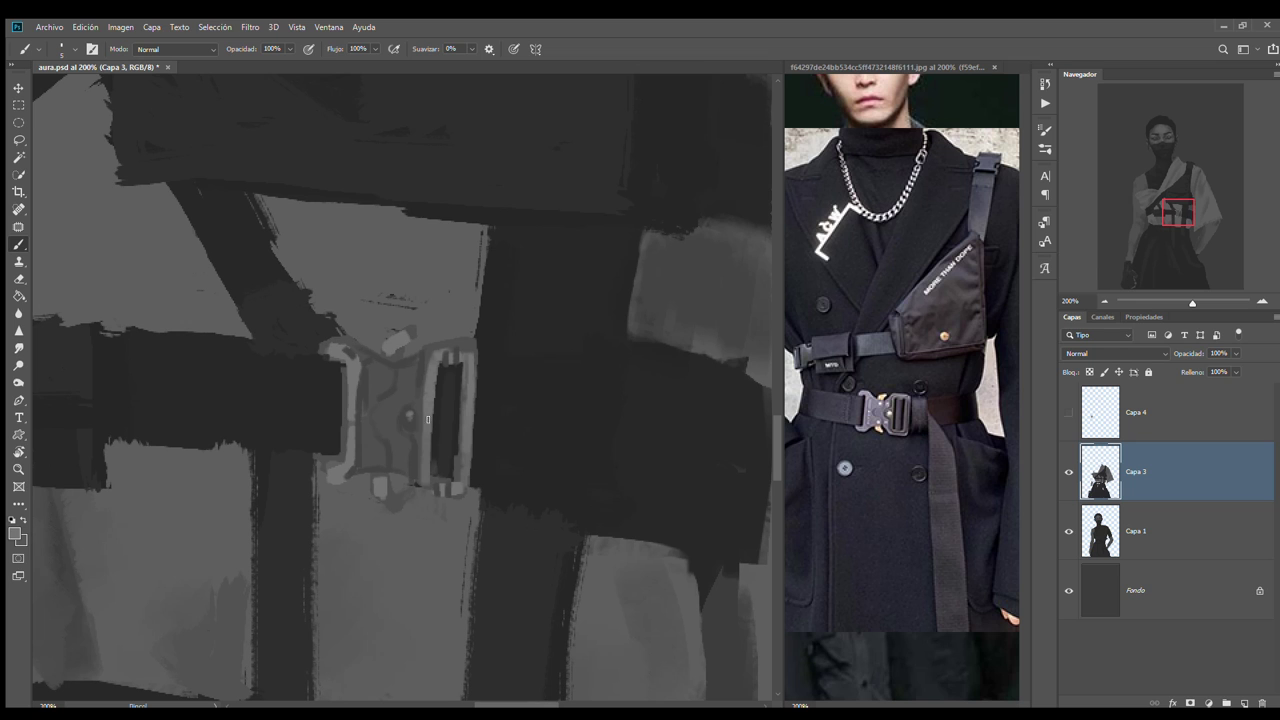
left_click_drag(466, 356, 464, 490)
left_click_drag(428, 392, 427, 486)
left_click_drag(340, 350, 345, 484)
Check the buckle at different zooms and paint a light D-ring on the chest pouch
key("ctrl+minus")
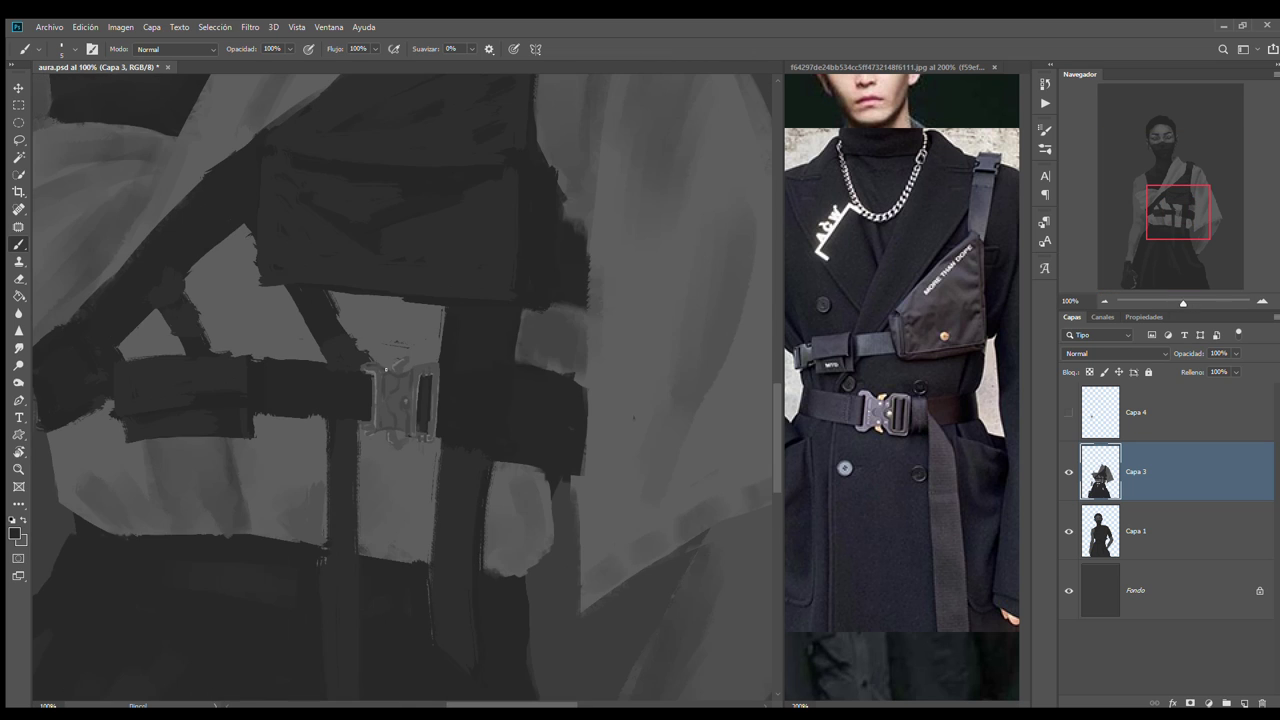
key("ctrl+plus")
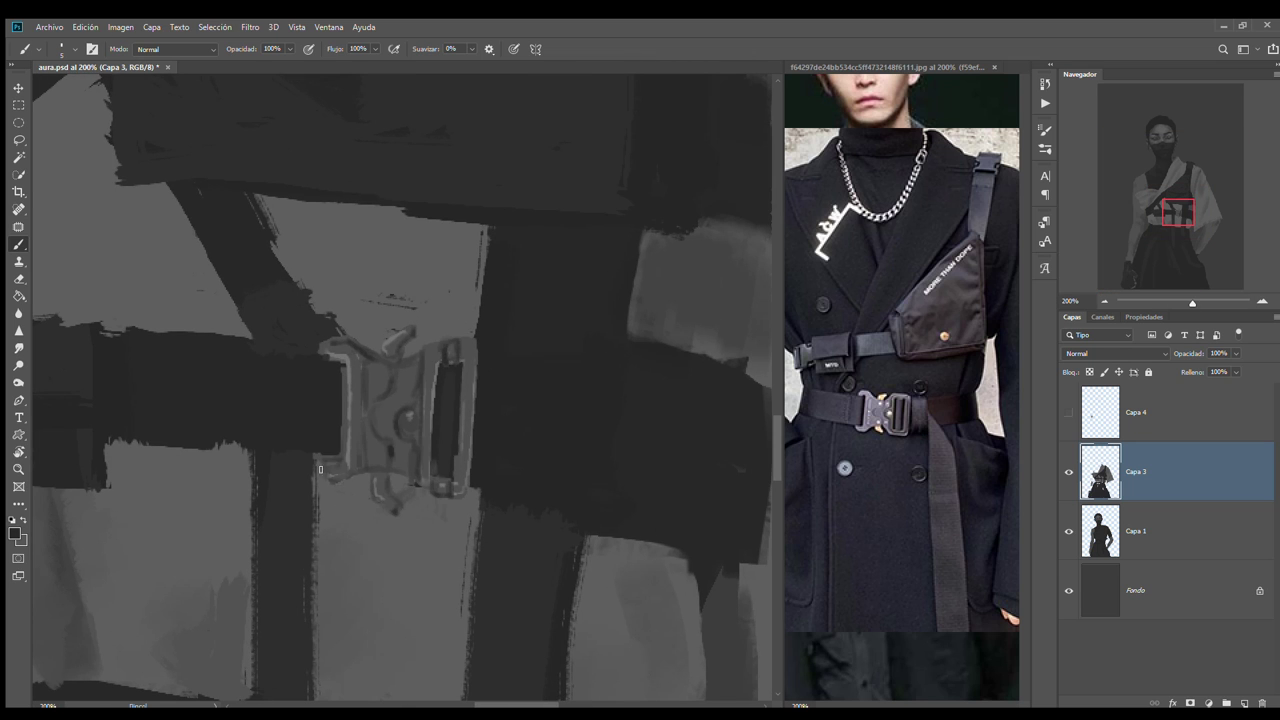
key("ctrl+minus")
key("ctrl+plus")
scroll(334, 392, "up", 5)
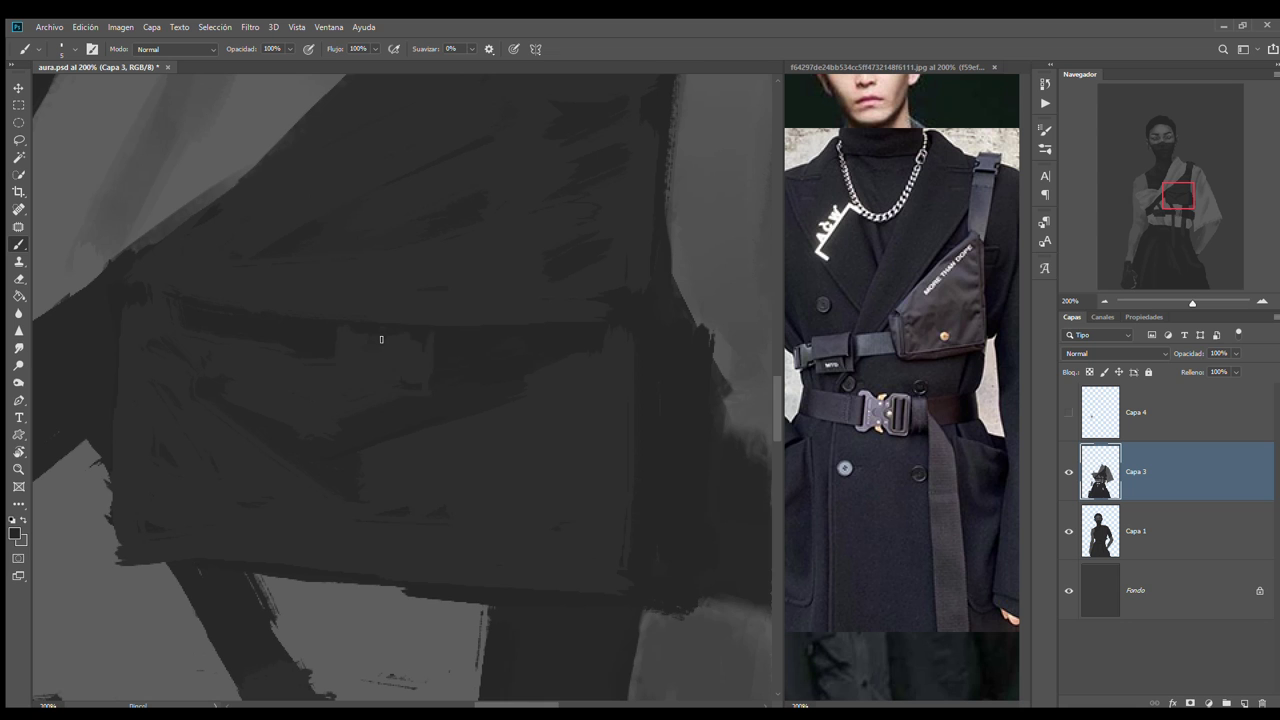
key("ctrl+minus")
key("ctrl+plus")
left_click_drag(592, 328, 508, 318)
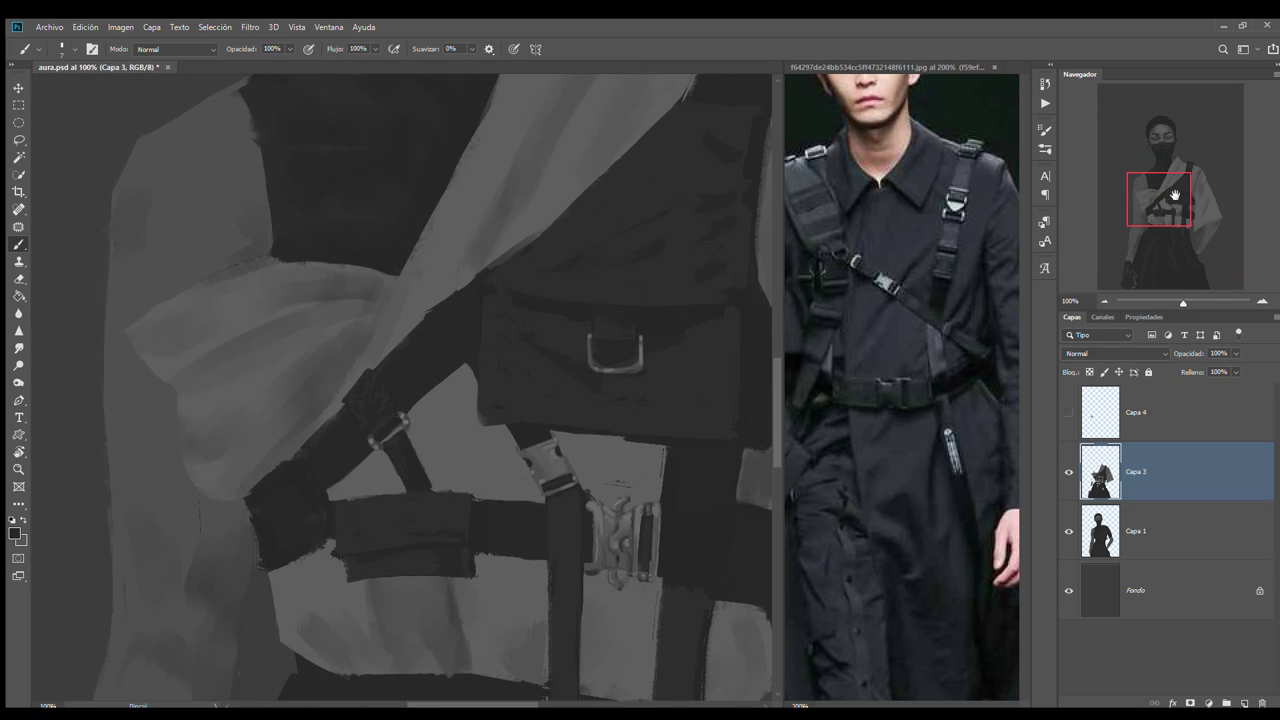
Paint lighter strokes below the belt pouch and along the shoulder strap
key("e")
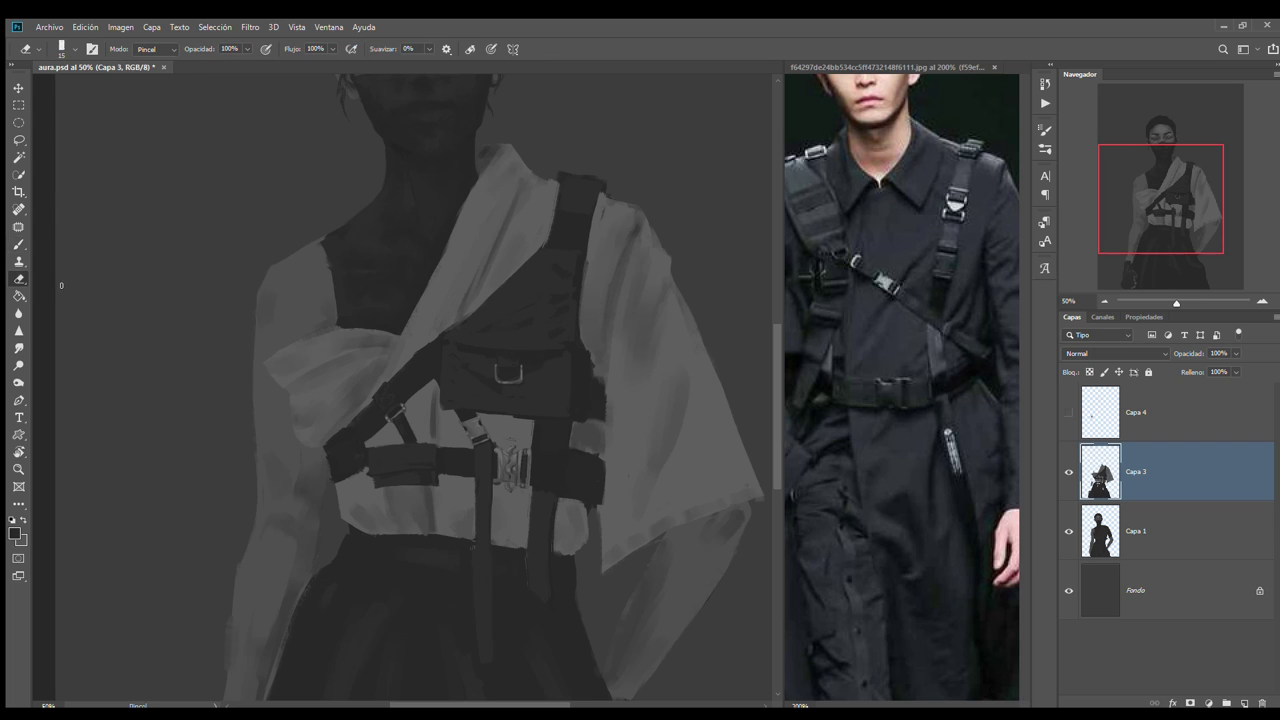
left_click(18, 244)
left_click_drag(399, 487, 398, 514)
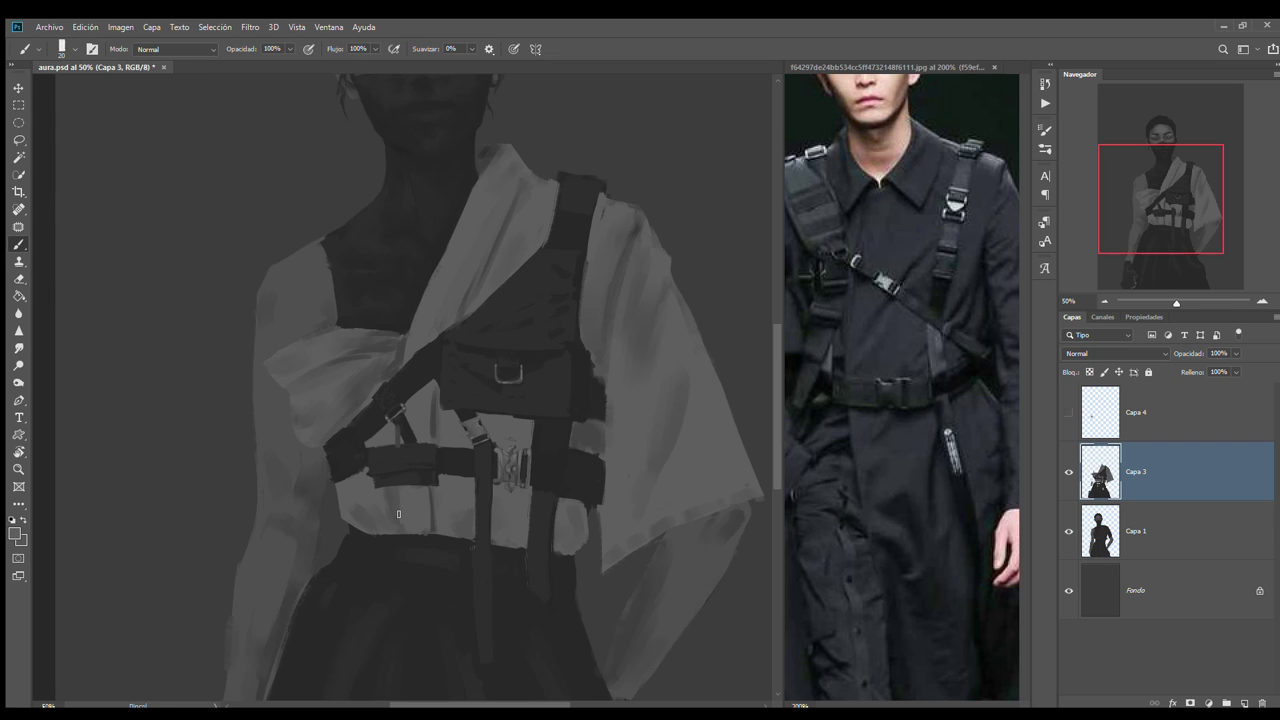
left_click(1262, 301)
left_click_drag(541, 117, 505, 202)
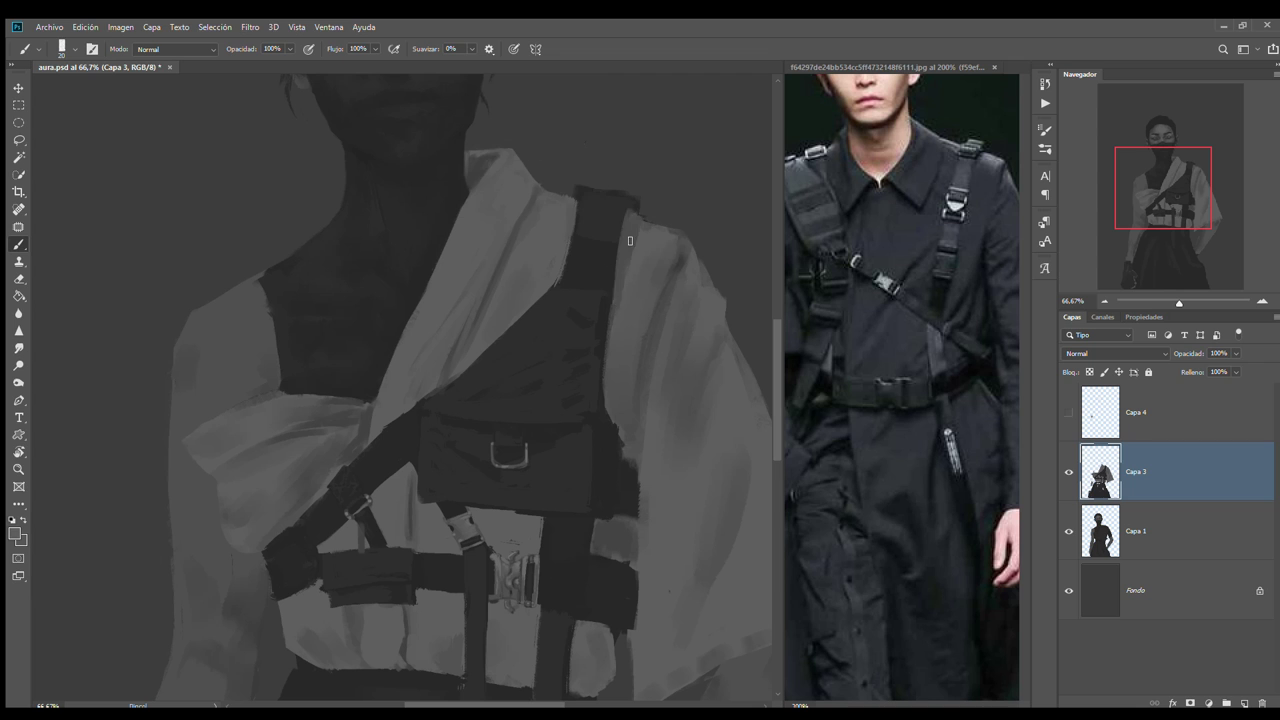
scroll(640, 285, "up", 1)
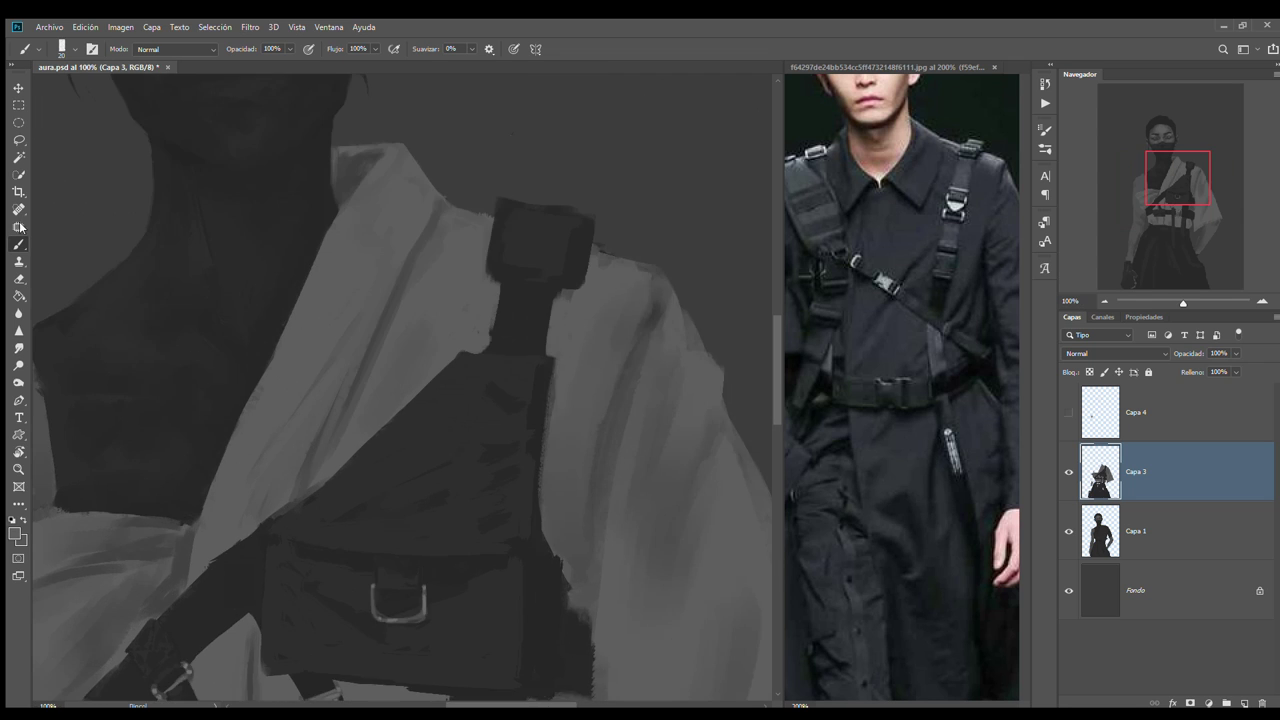
left_click_drag(546, 218, 580, 270)
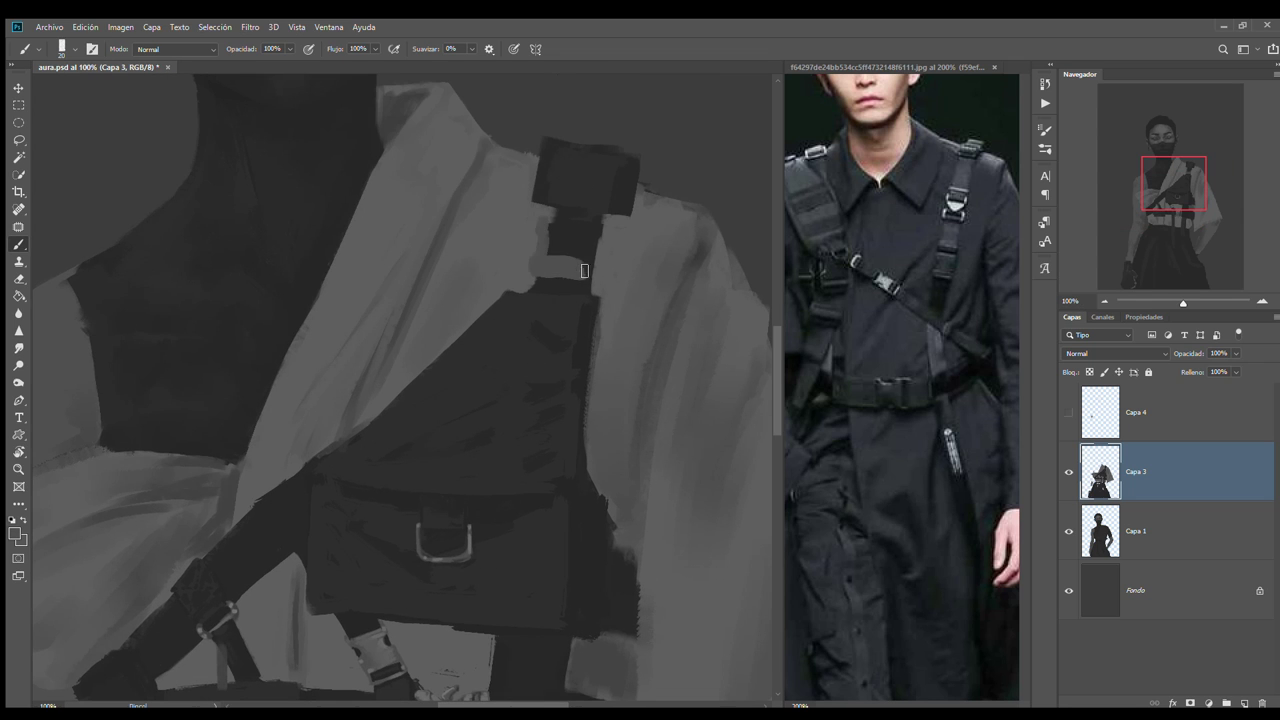
mouse_move(590, 225)
left_mouse_down()
mouse_move(595, 280)
mouse_move(553, 332)
mouse_move(665, 345)
mouse_move(578, 274)
left_mouse_up()
scroll(520, 145, "up", 1)
Repaint and blend the shoulder strap buckle
mouse_move(583, 405)
left_mouse_down()
mouse_move(660, 350)
mouse_move(655, 420)
left_mouse_up()
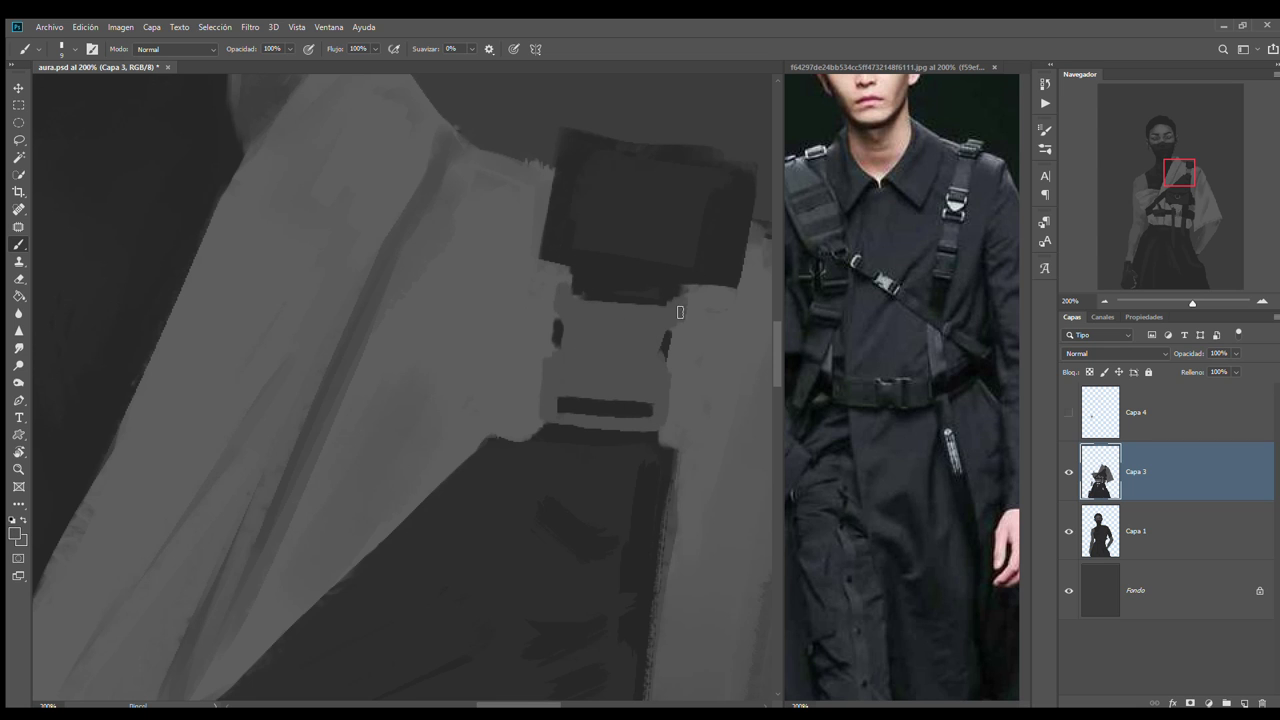
left_click_drag(560, 290, 680, 350)
key("ctrl+minus")
key("ctrl+minus")
key("ctrl+plus")
key("ctrl+plus")
mouse_move(500, 600)
left_mouse_down()
mouse_move(760, 186)
mouse_move(499, 356)
left_mouse_up()
key("shift+b")
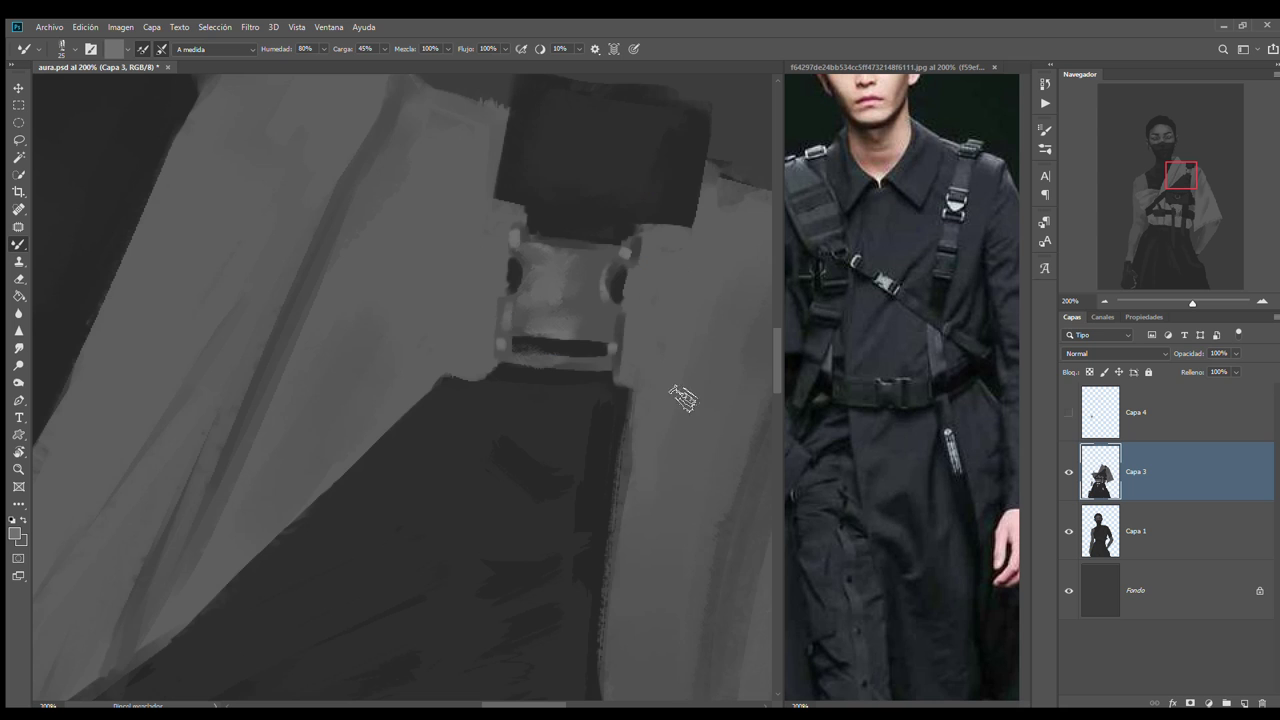
key("ctrl+minus")
key("ctrl+minus")
key("shift+b")
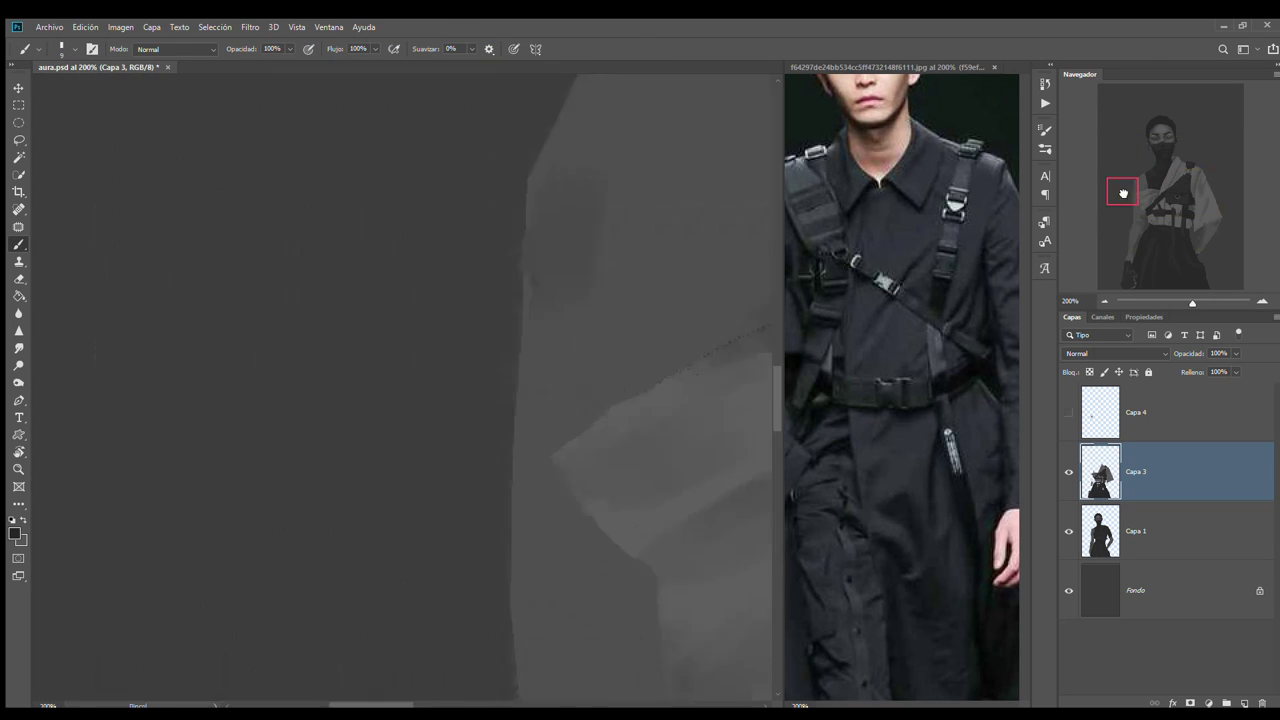
Darken the patch right of the belt with a size-20 brush and shade the shirt between straps
key("ctrl+minus")
key("ctrl+minus")
left_click(1261, 301)
left_click(1261, 301)
left_click(1261, 301)
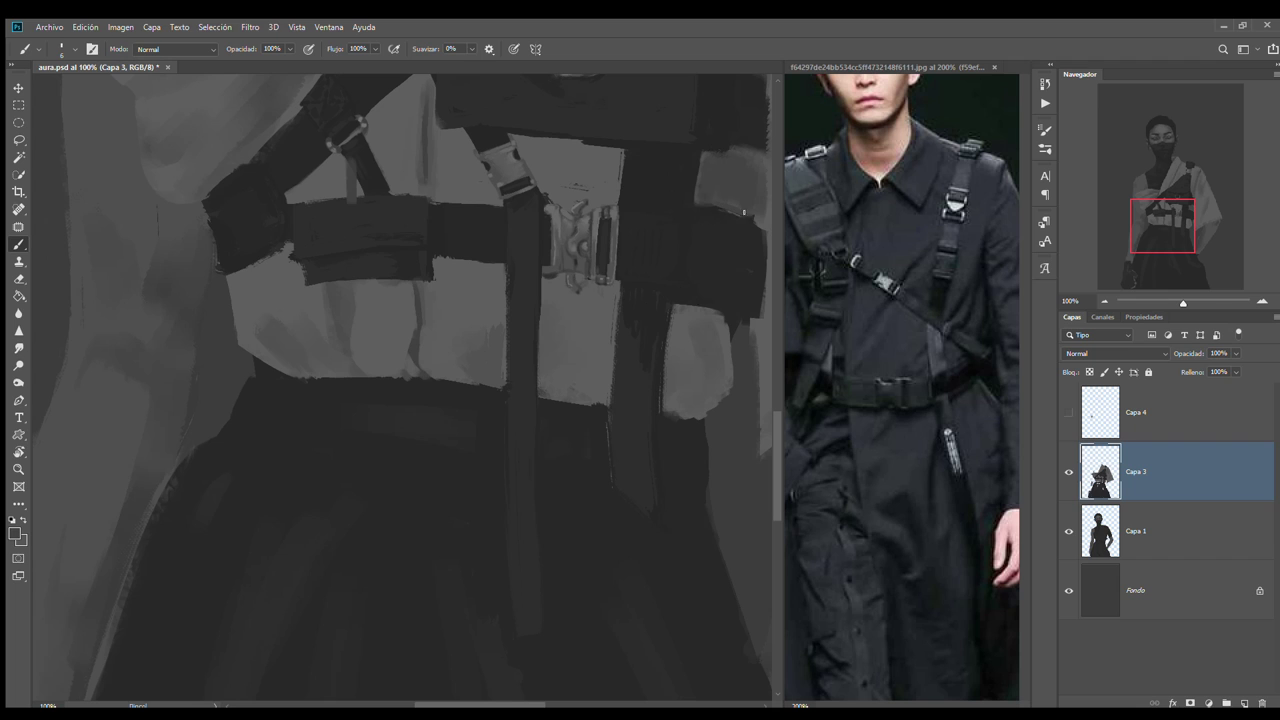
left_click_drag(680, 315, 700, 365)
key("bracketright")
mouse_move(710, 315)
left_mouse_down()
mouse_move(668, 365)
mouse_move(734, 318)
left_mouse_up()
key("ctrl+minus")
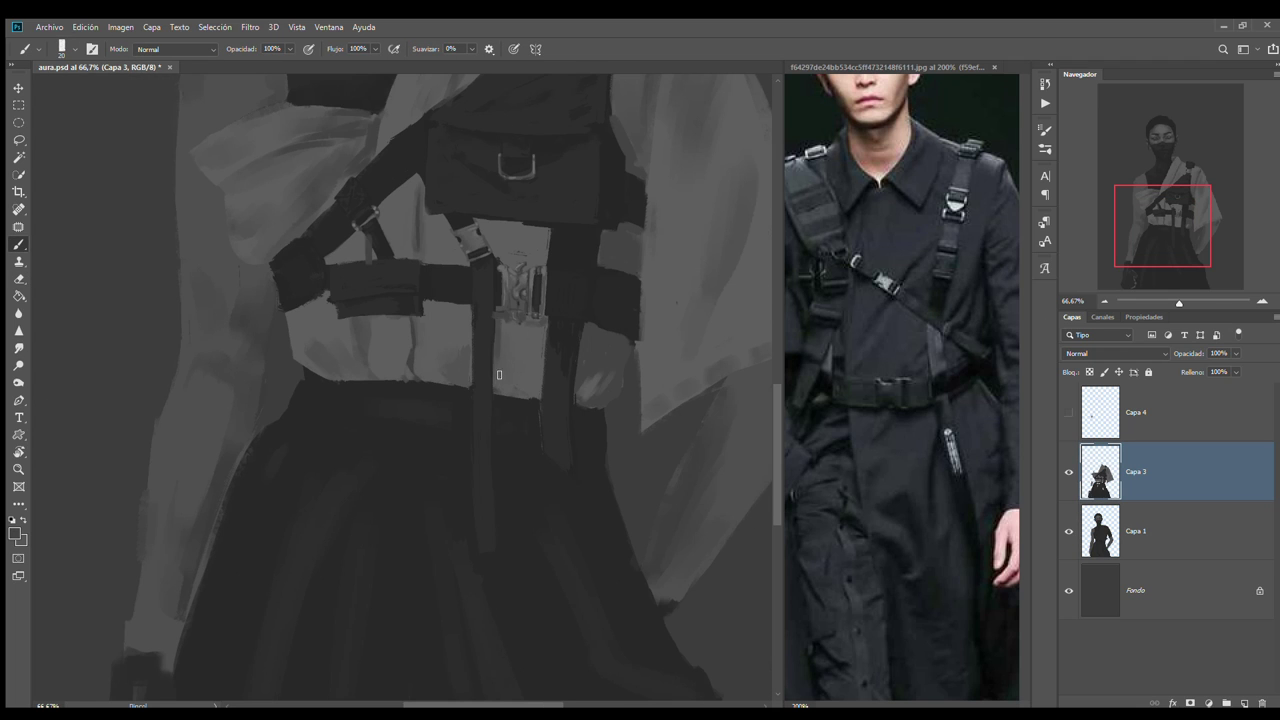
mouse_move(499, 374)
left_mouse_down()
mouse_move(510, 236)
mouse_move(530, 262)
left_mouse_up()
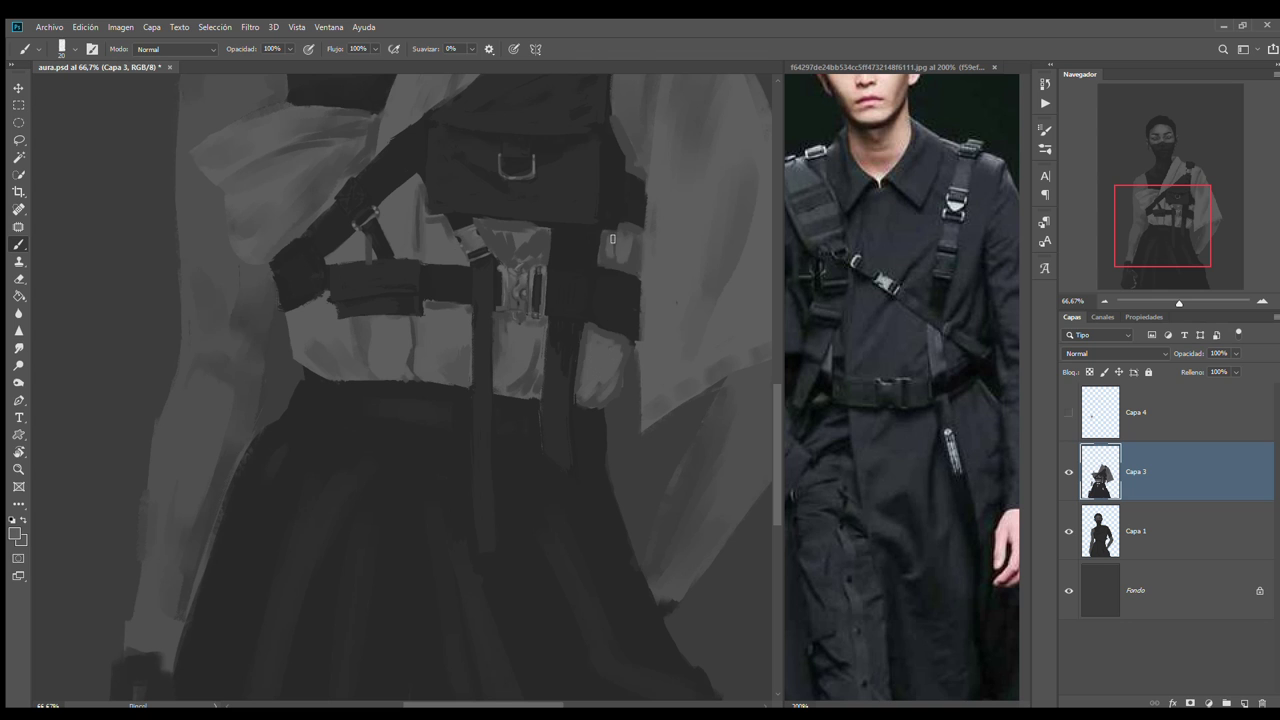
Blend the shaded shirt and buckle area with the Mixer Brush
key("shift+b")
key("ctrl+plus")
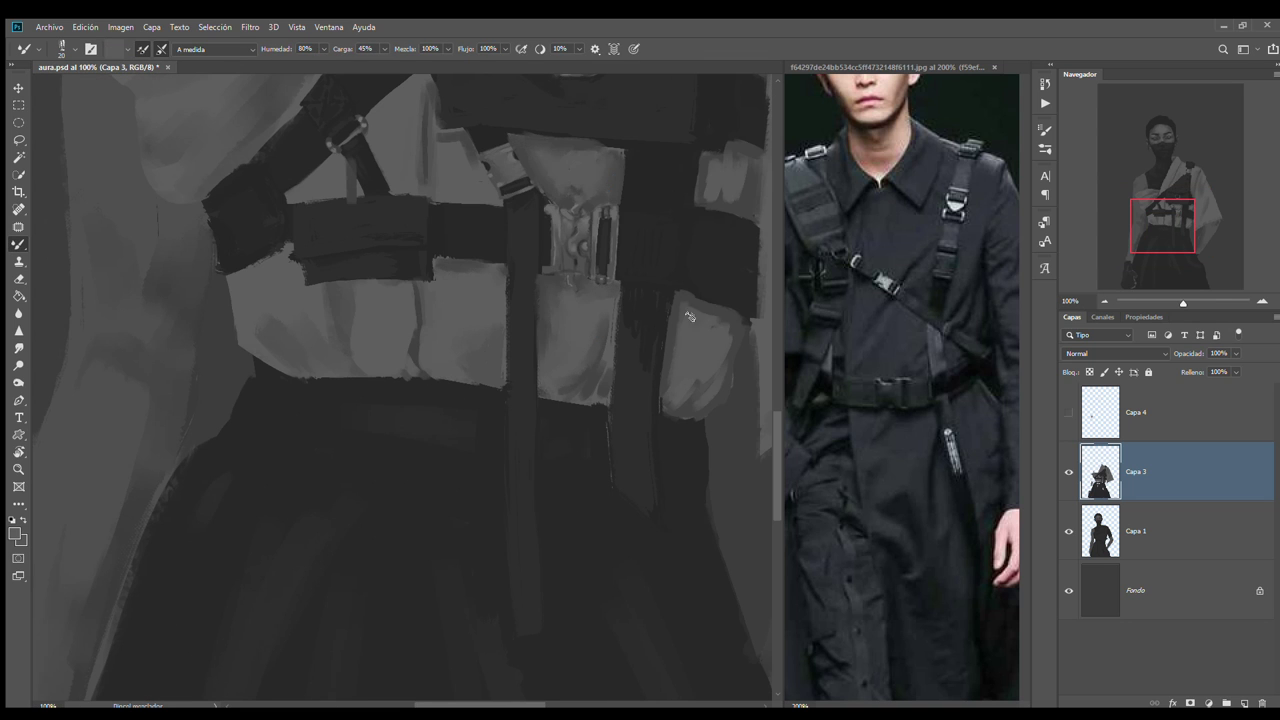
left_click_drag(429, 183, 369, 523)
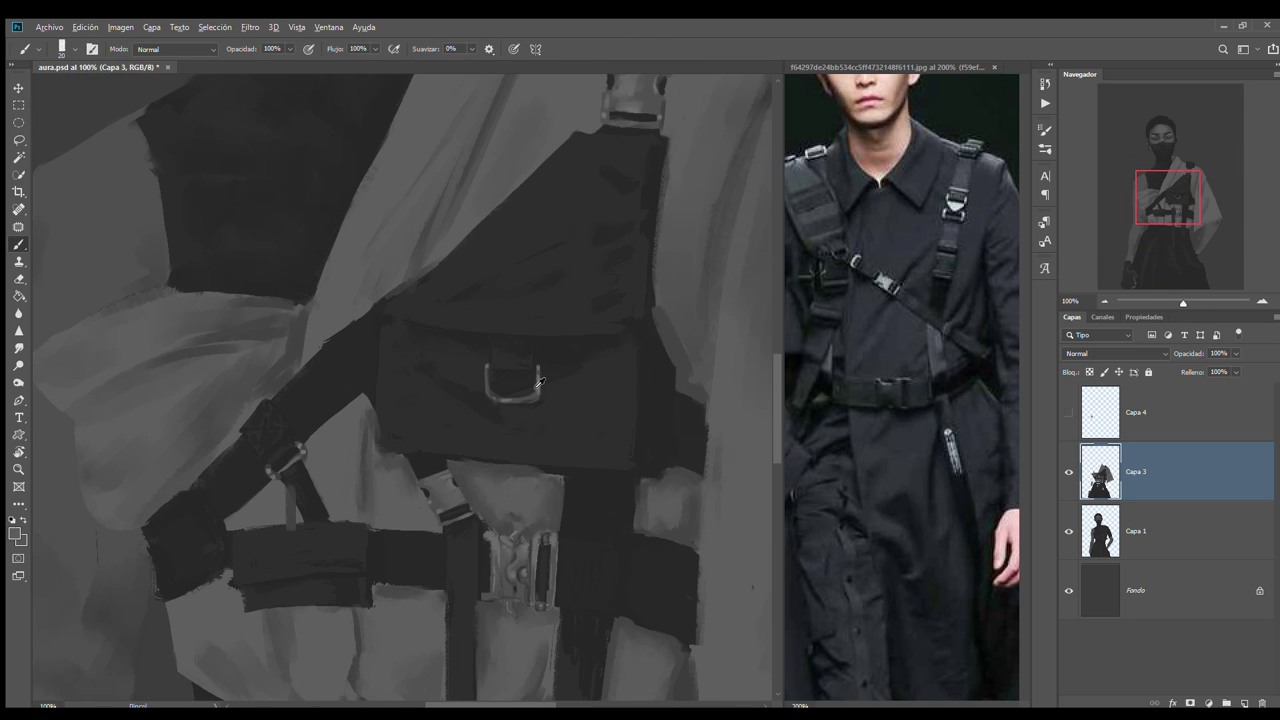
key("shift+b")
key("ctrl+minus")
Paint and blend light strokes on the right sleeve, then bring up the kendo reference
left_click_drag(565, 330, 600, 525)
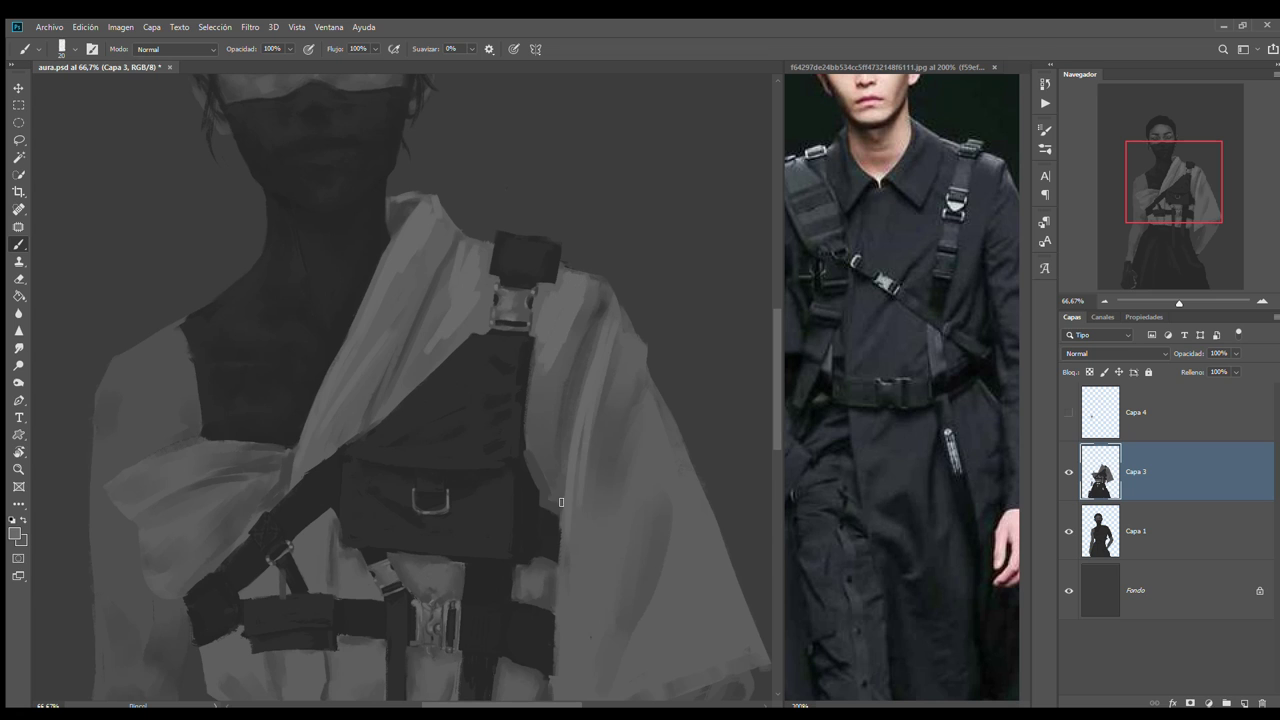
left_click_drag(612, 345, 620, 455)
left_click_drag(450, 450, 490, 350)
mouse_move(595, 400)
left_mouse_down()
mouse_move(680, 579)
mouse_move(535, 569)
left_mouse_up()
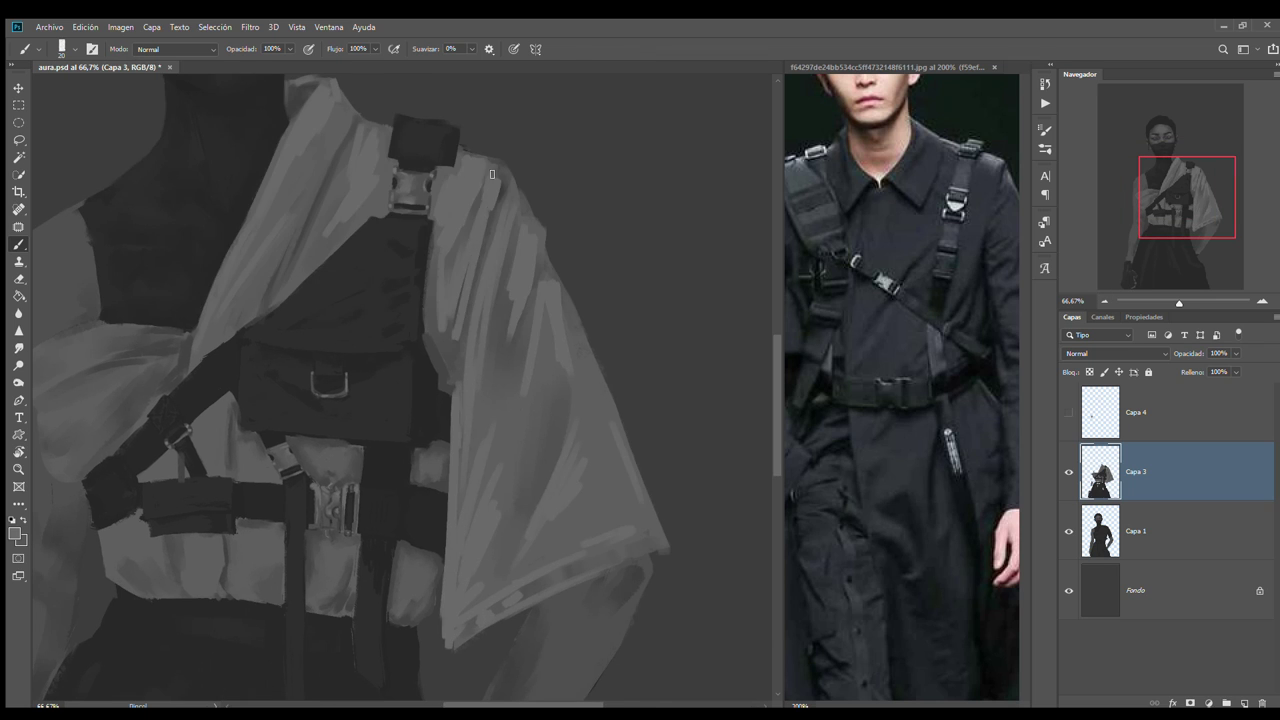
key("shift+b")
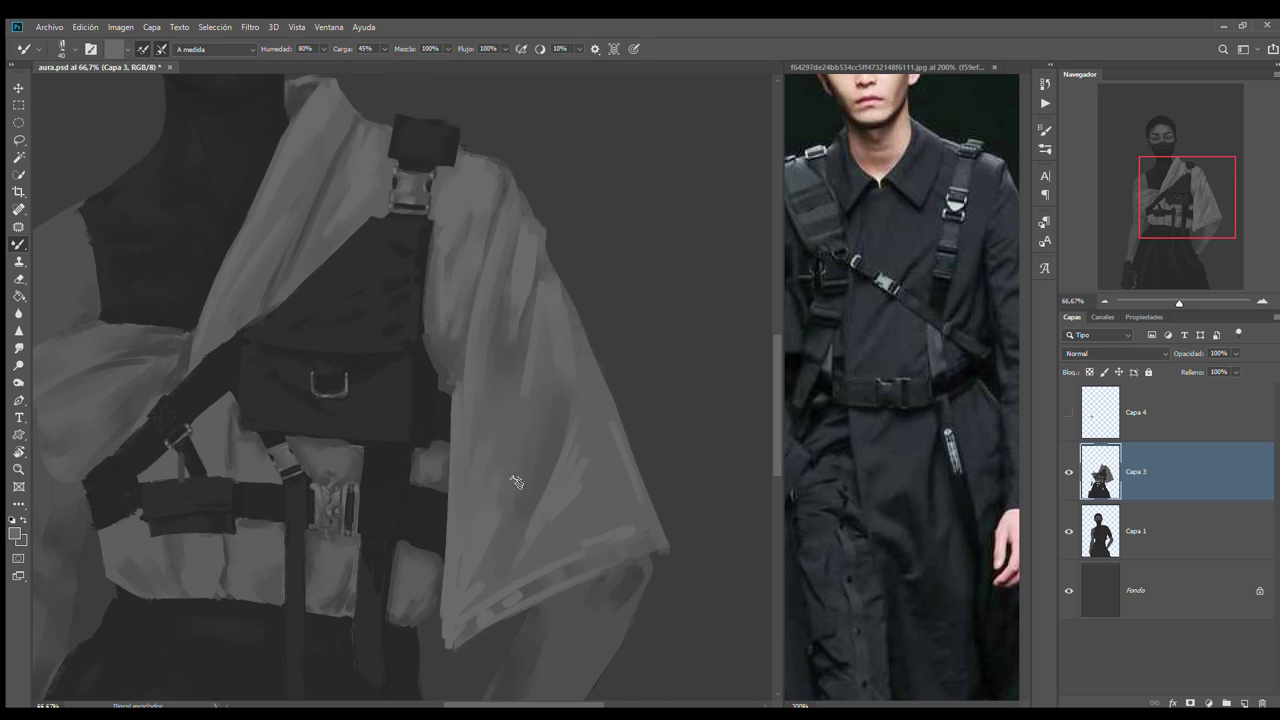
key("ctrl+minus")
key("shift+b")
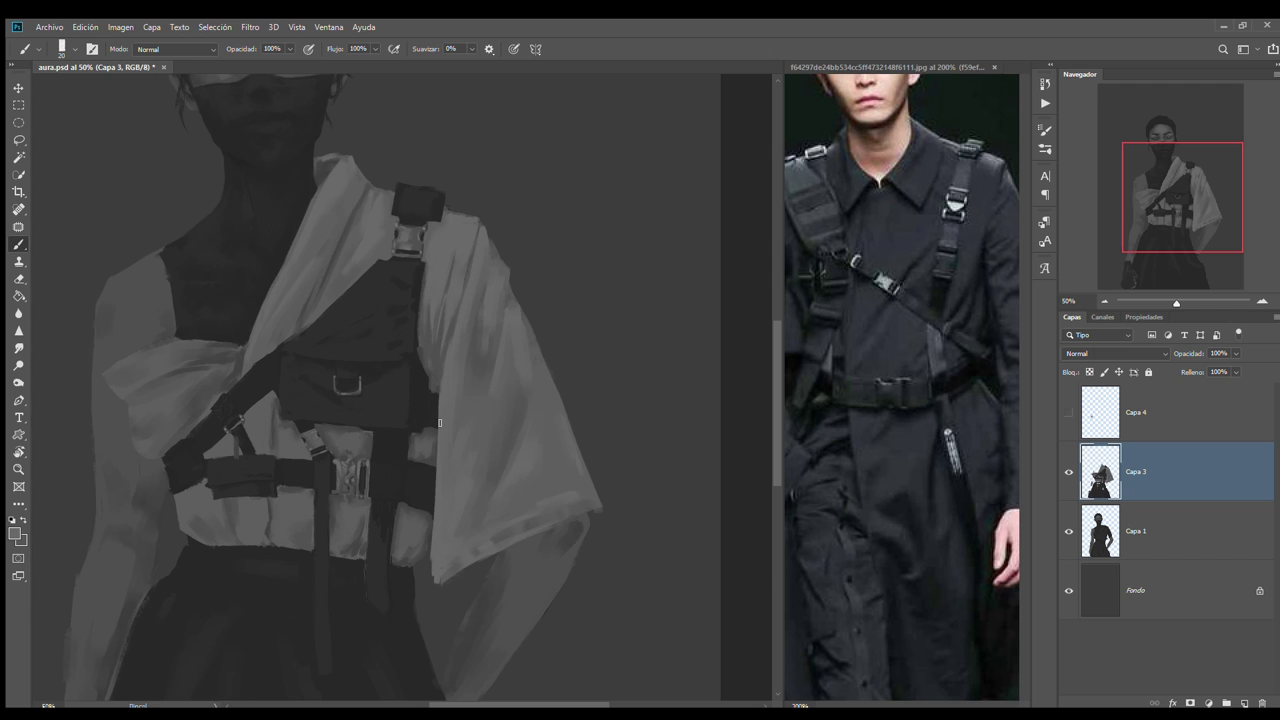
key("ctrl+Tab")
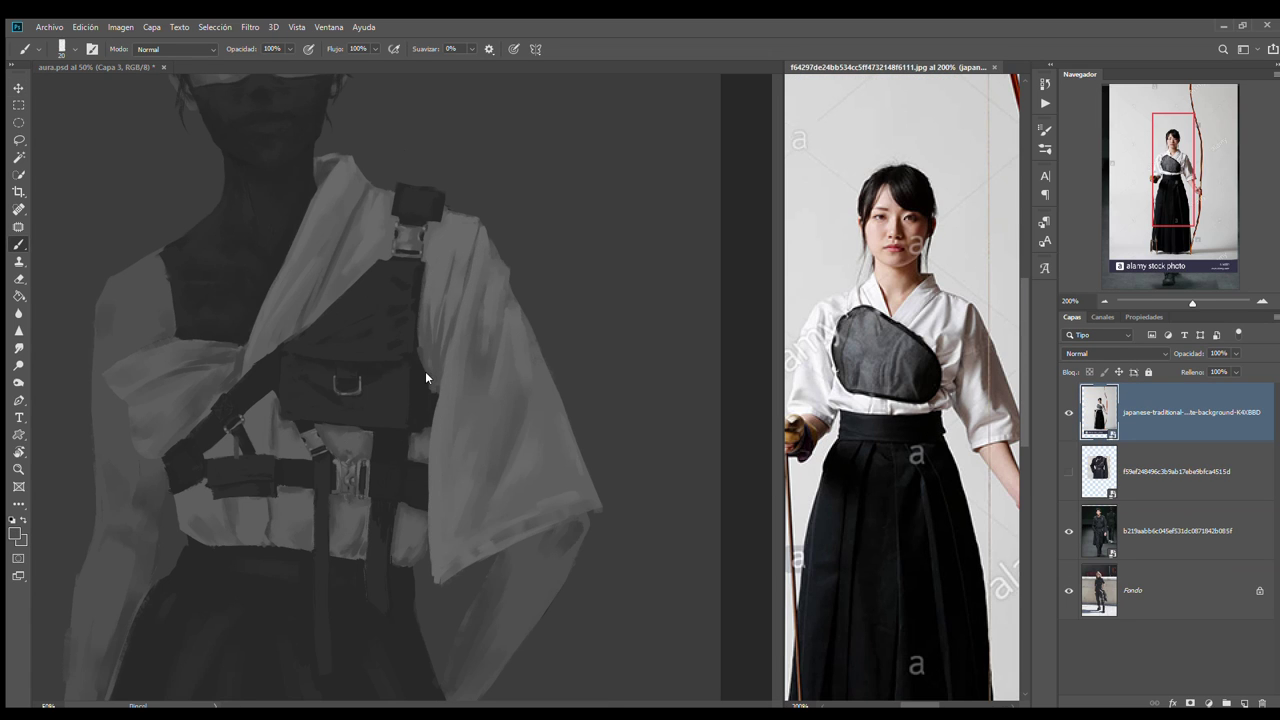
Back in aura.psd, brush loose light grey fold strokes across the left sleeve, erasing where needed
key("ctrl+Tab")
key("ctrl+minus")
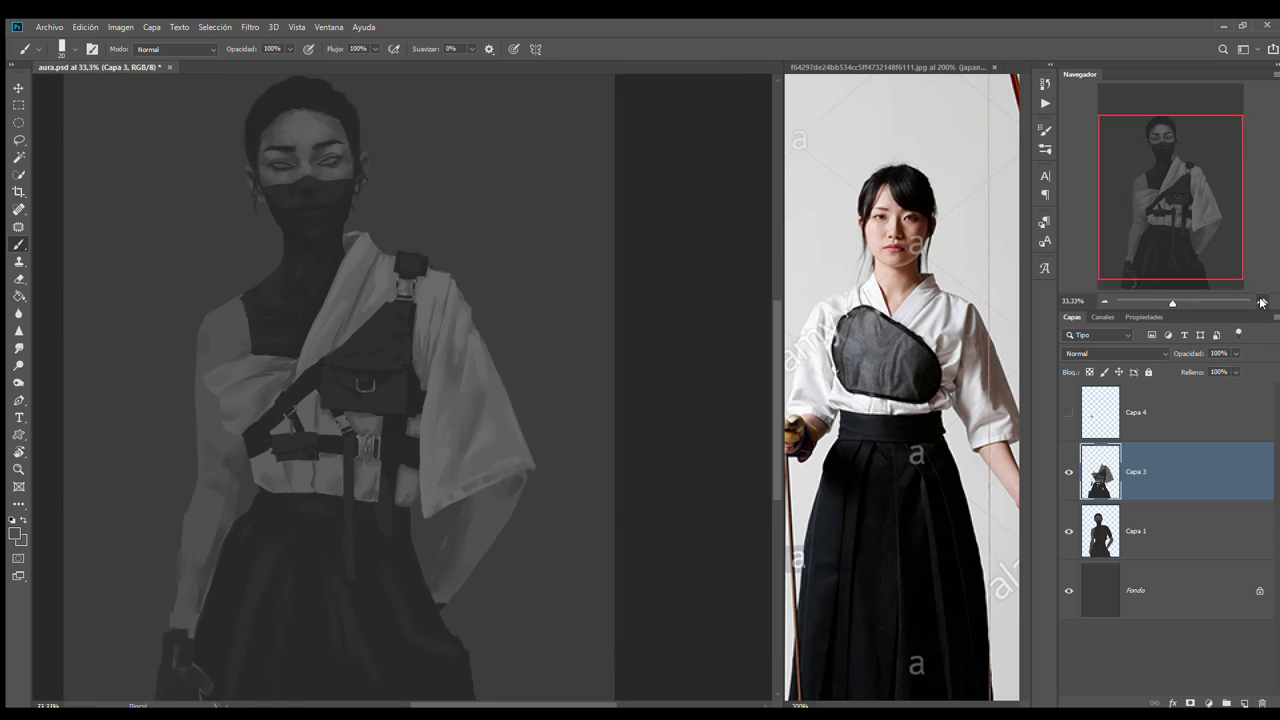
left_click(1262, 302)
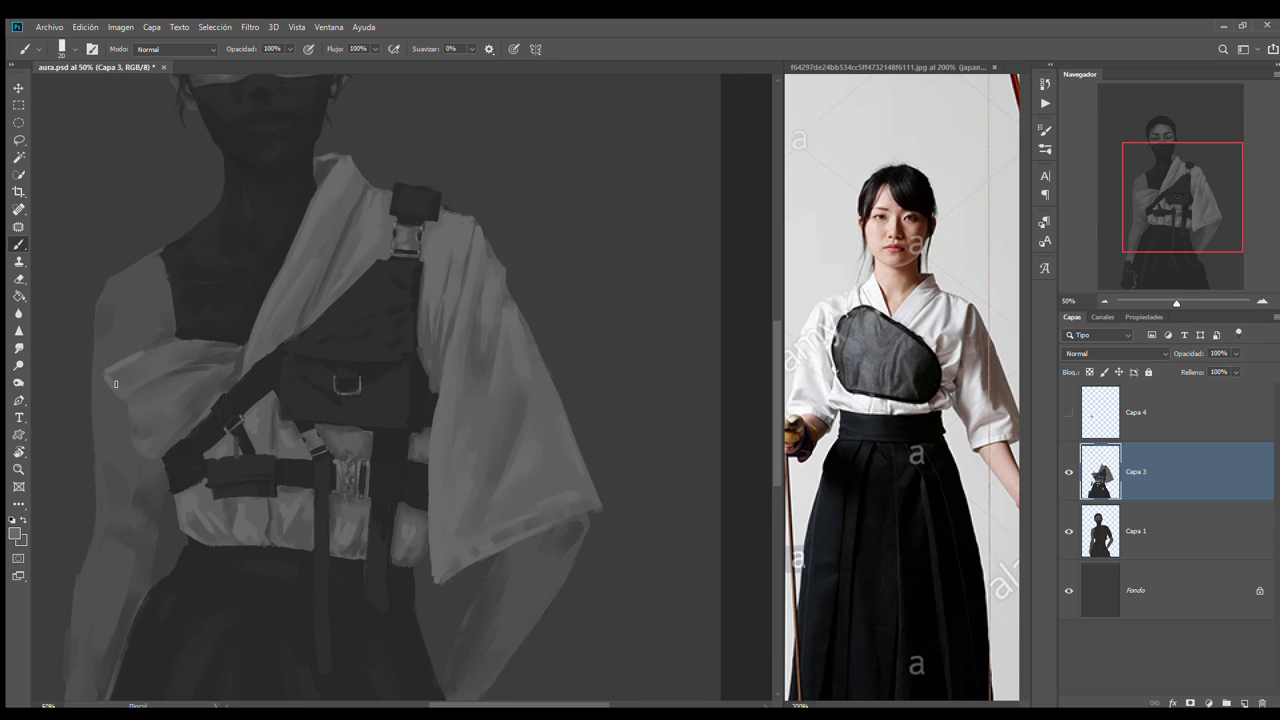
mouse_move(115, 383)
left_mouse_down()
mouse_move(220, 348)
mouse_move(137, 412)
left_mouse_up()
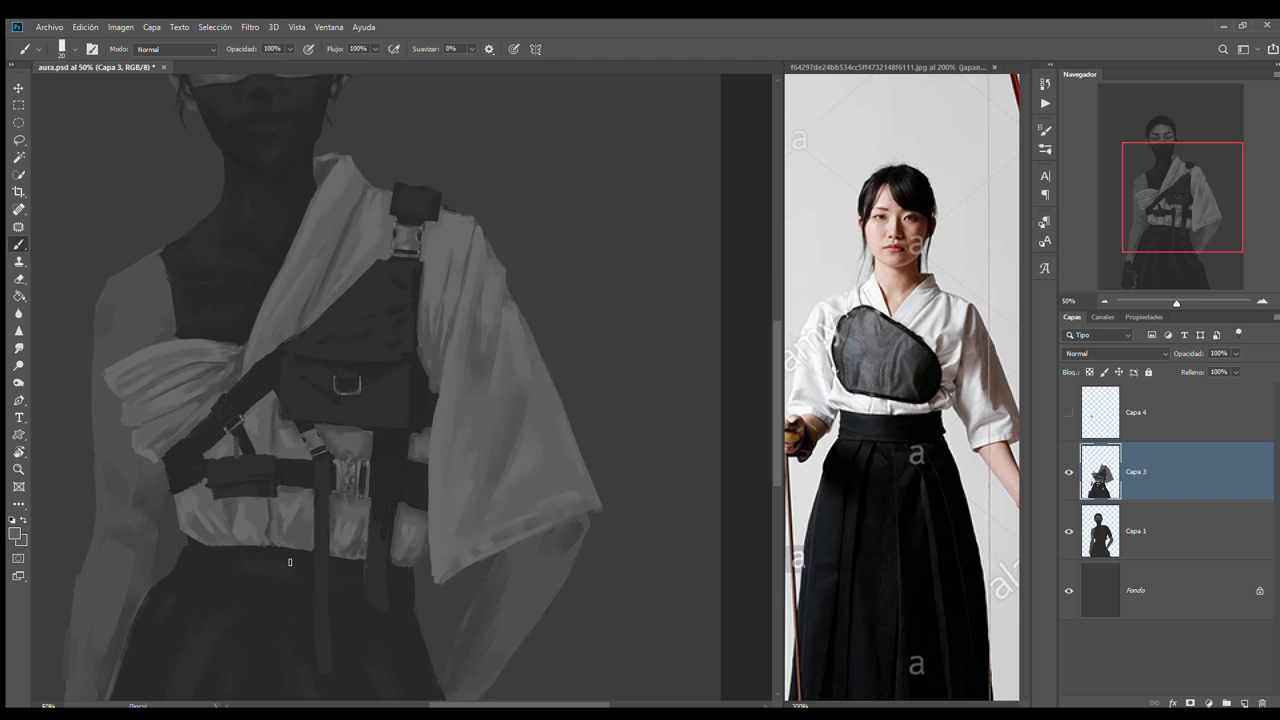
key("e")
key("b")
left_click_drag(165, 410, 502, 309)
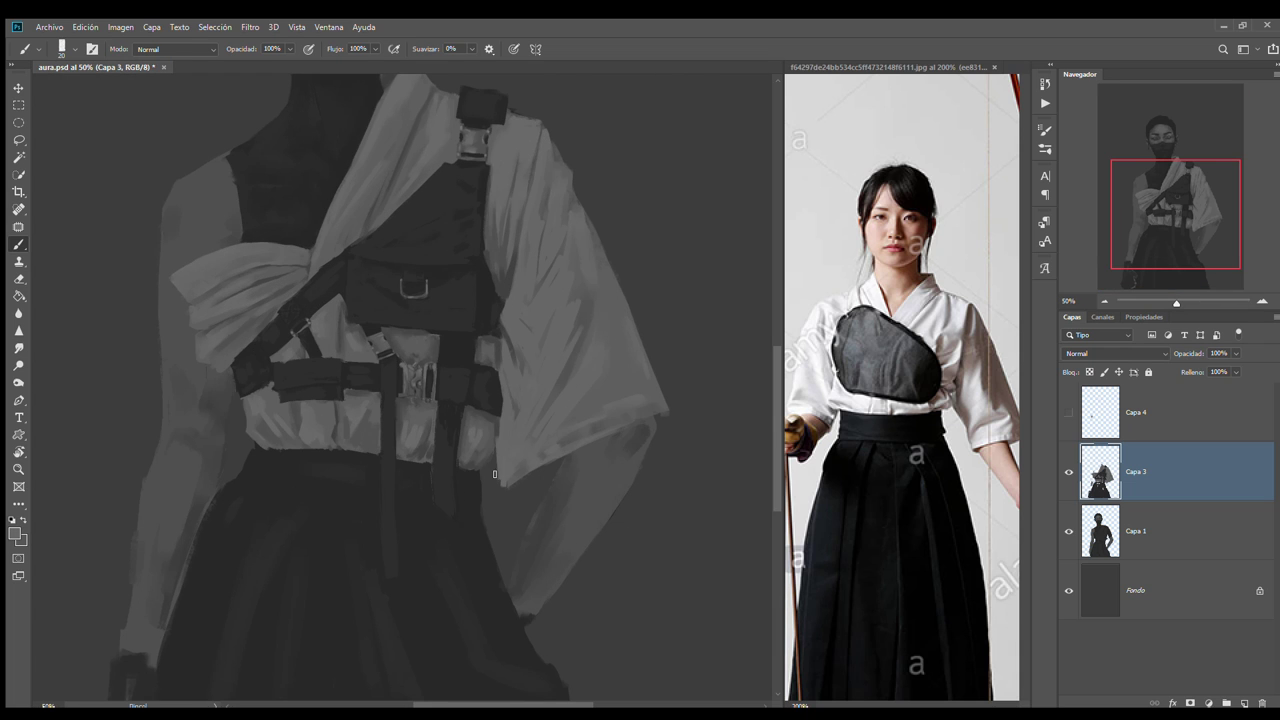
left_click(18, 280)
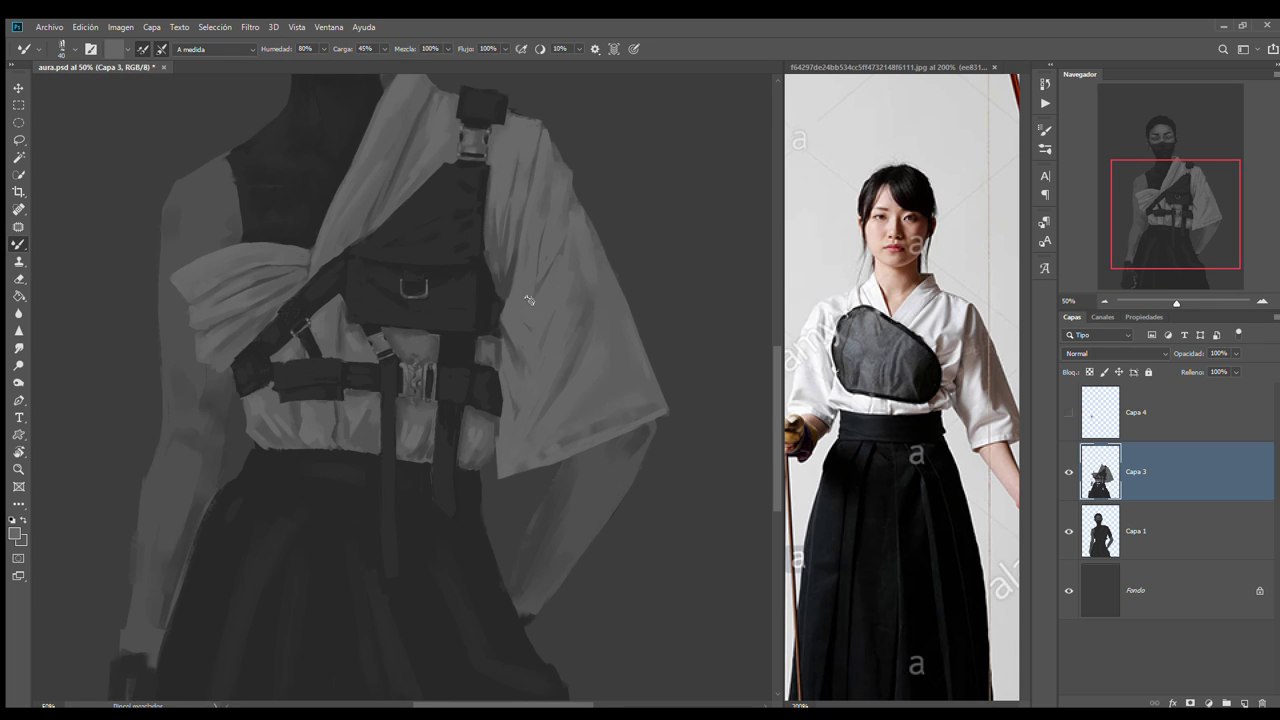
key("e")
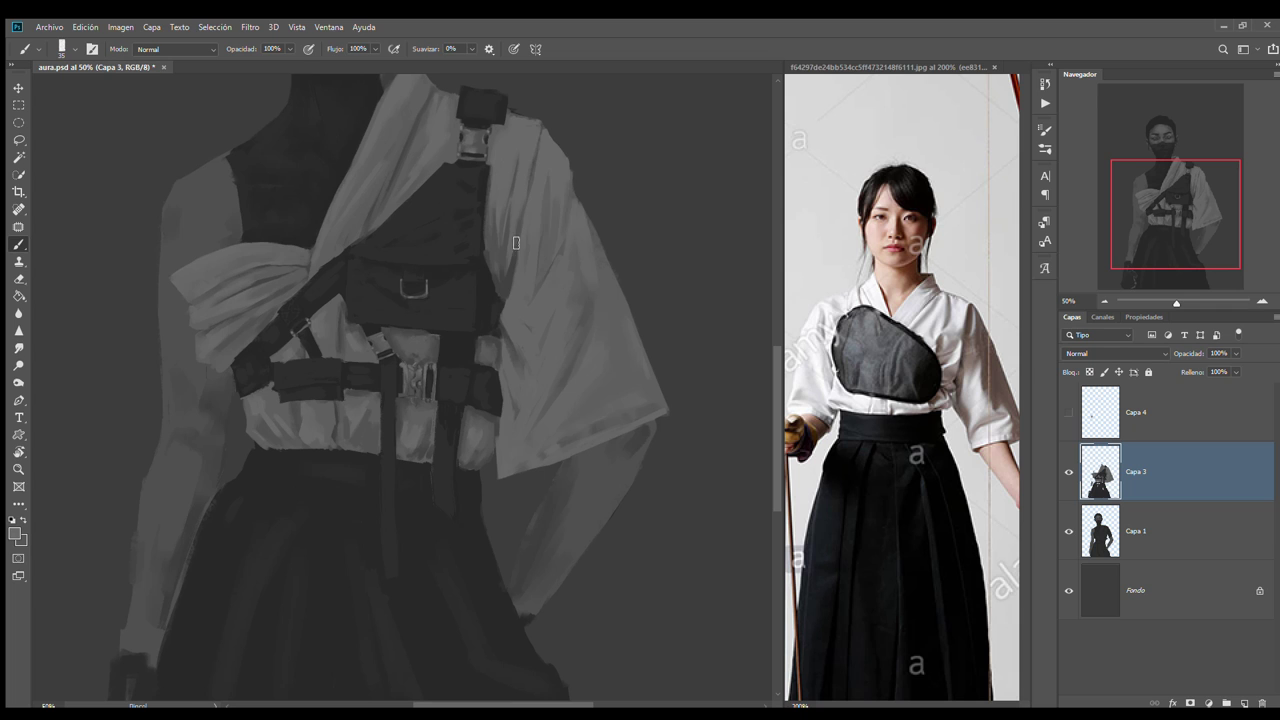
key("b")
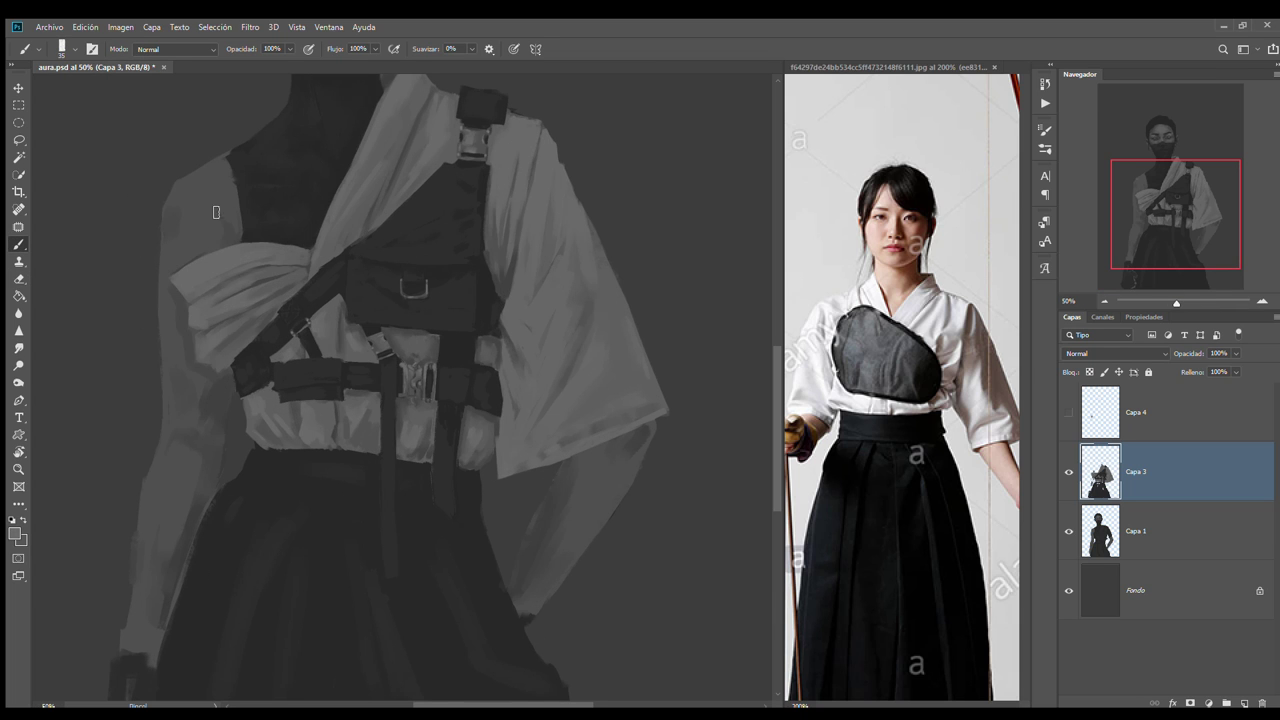
Scroll the reference to the cargo pants and paint a dark waistline stroke
scroll(975, 108, "down", 10)
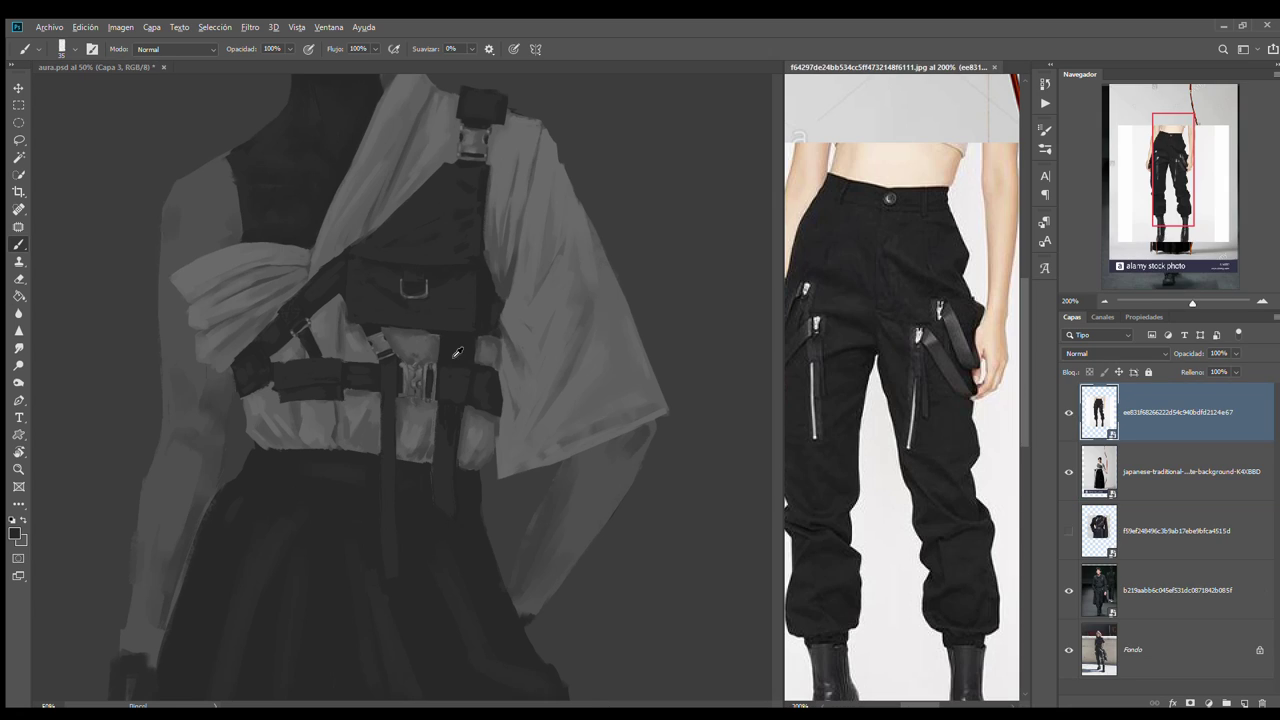
left_click_drag(320, 450, 364, 448)
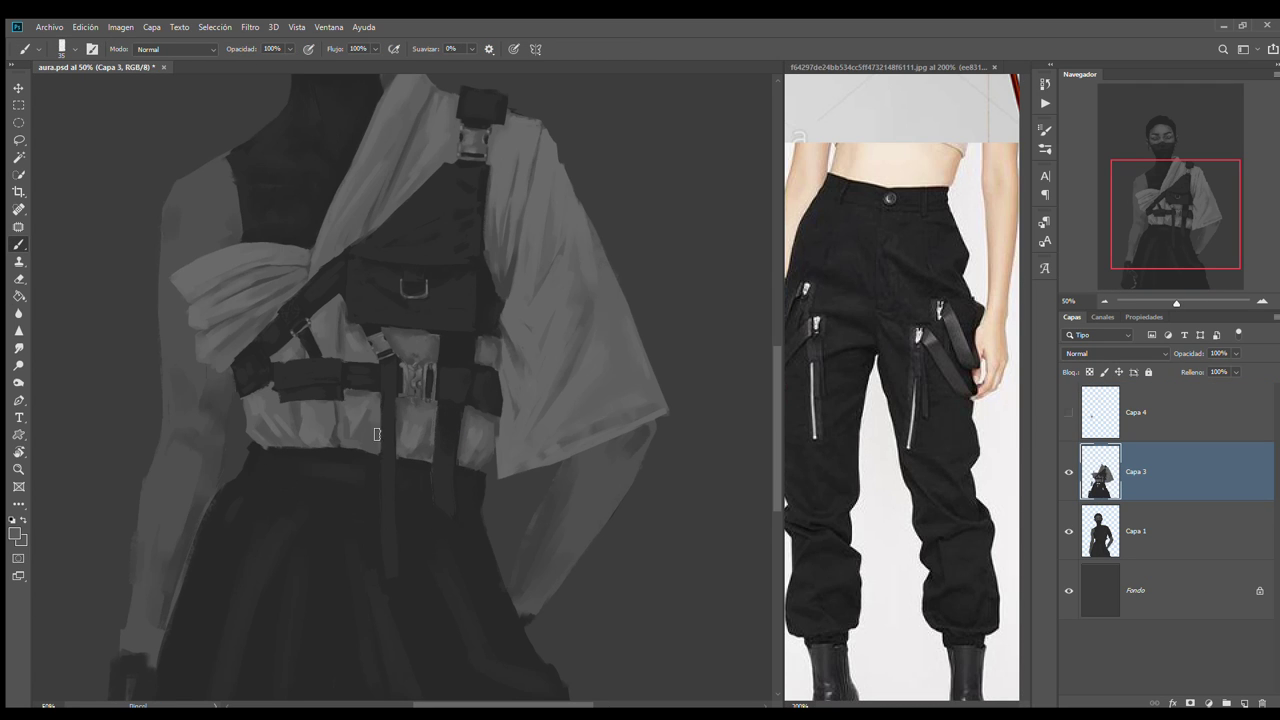
key("ctrl+plus")
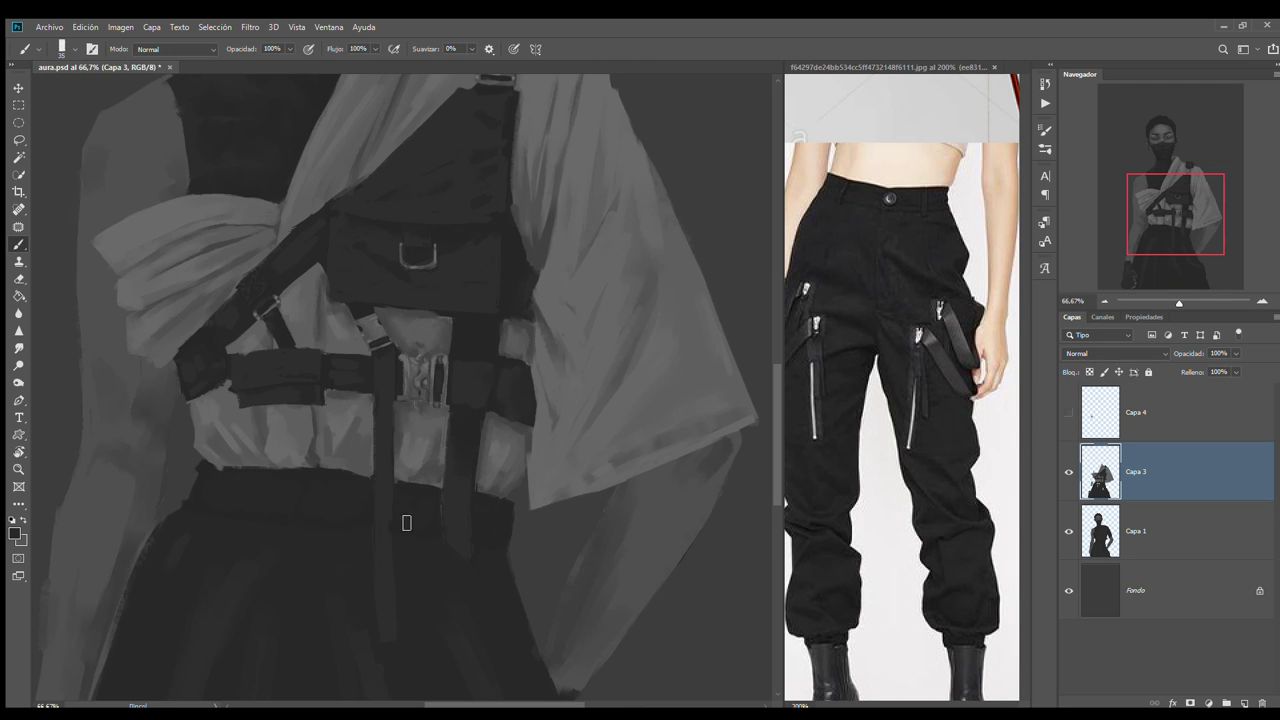
left_click(319, 496, "alt")
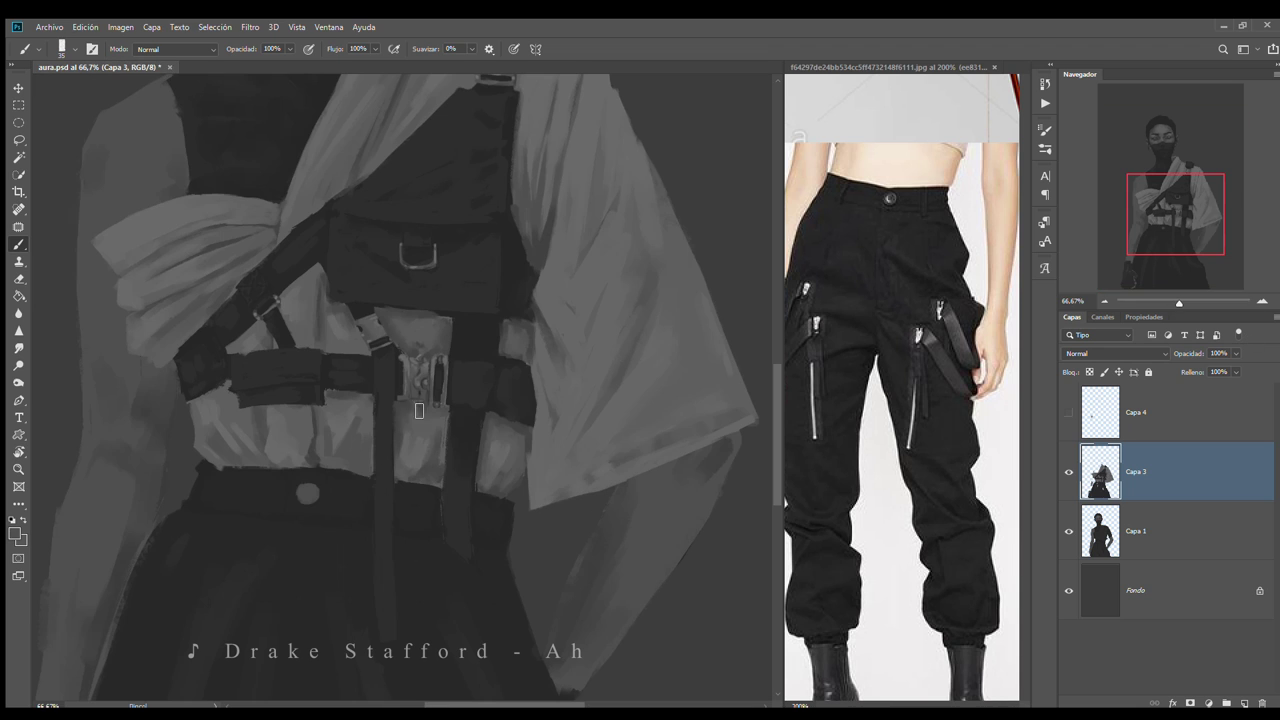
key("bracketright")
Frame the belt area at several zoom levels, resizing the brush to 50, then 150
key("h")
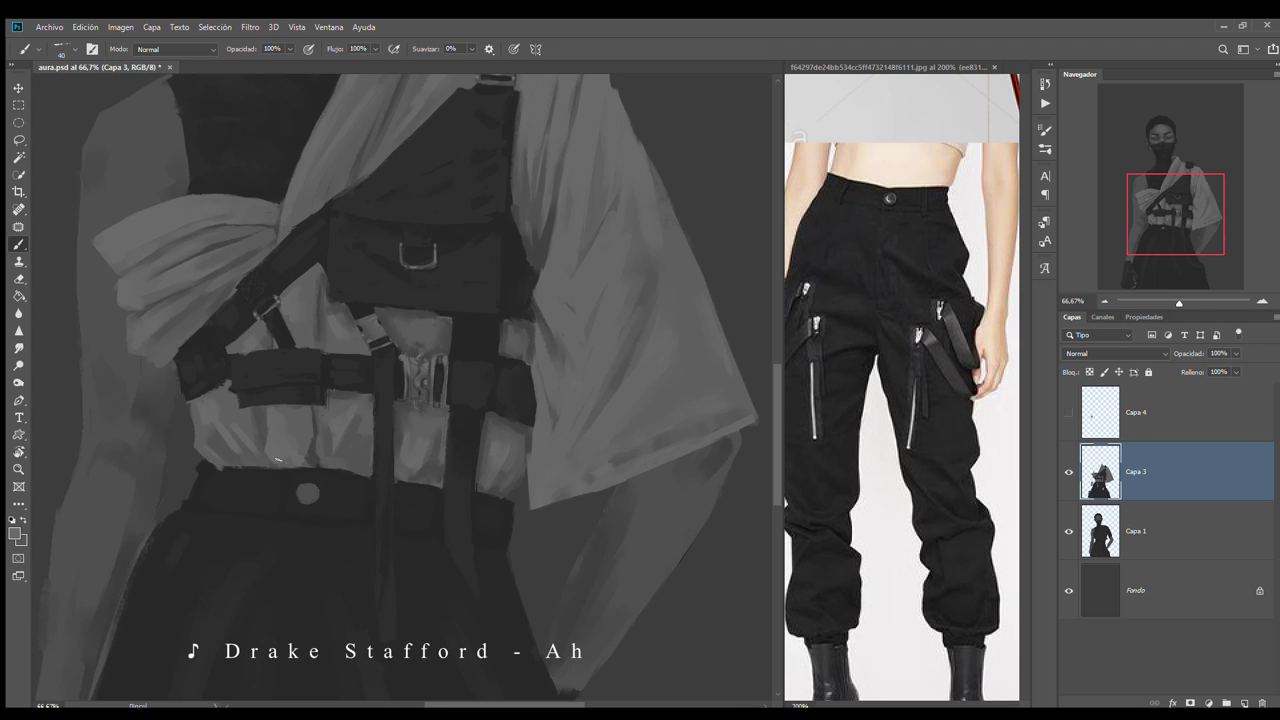
key("ctrl+minus")
left_click_drag(181, 377, 311, 377)
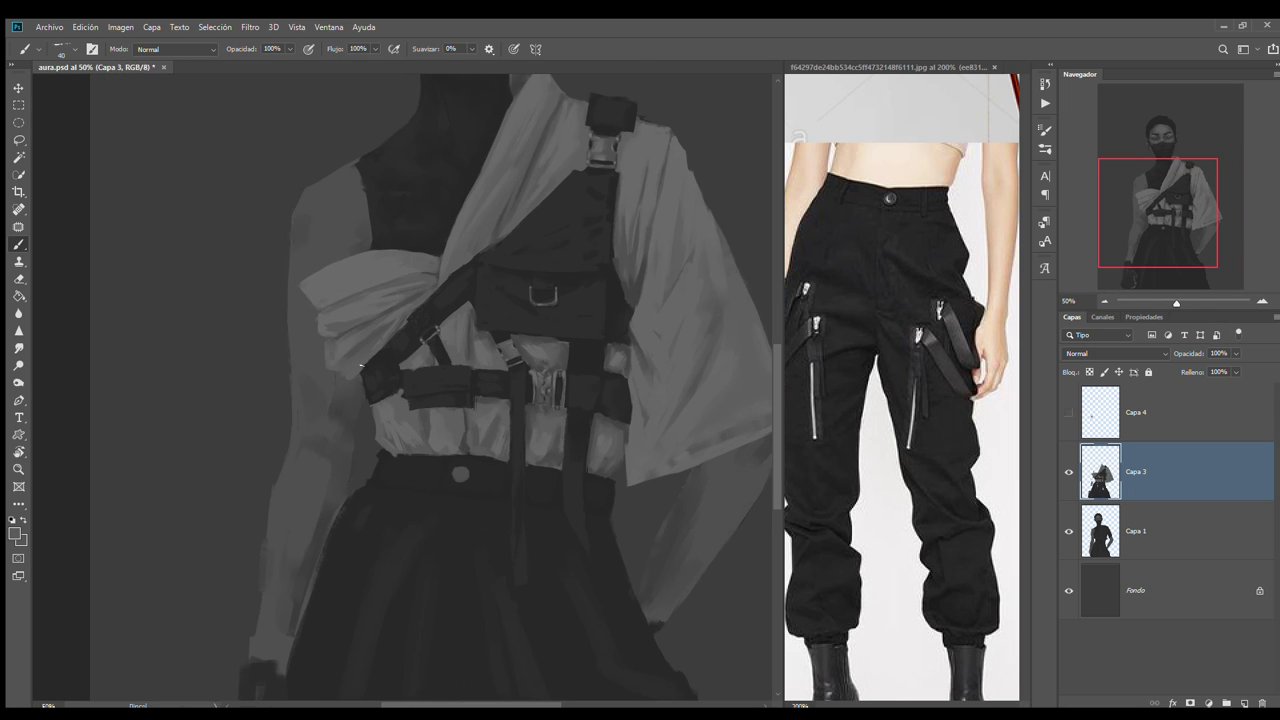
key("ctrl+minus")
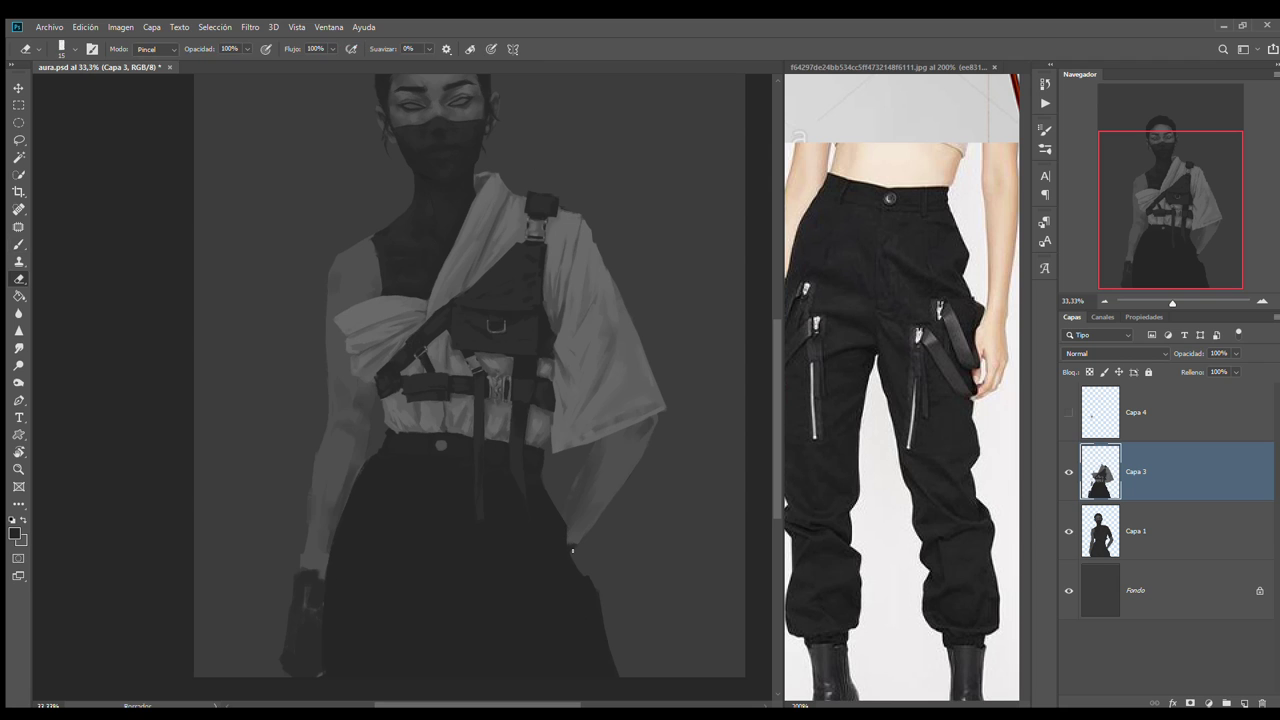
key("bracketleft")
key("bracketleft")
key("bracketleft")
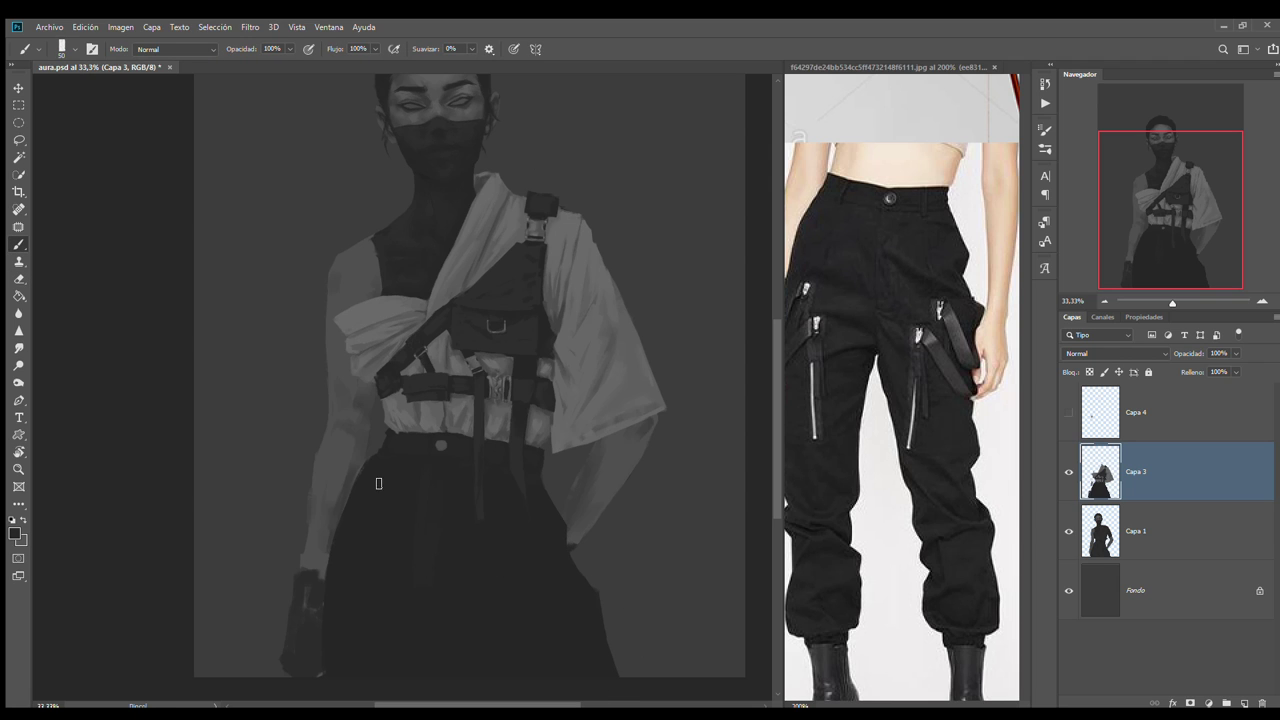
key("ctrl+plus")
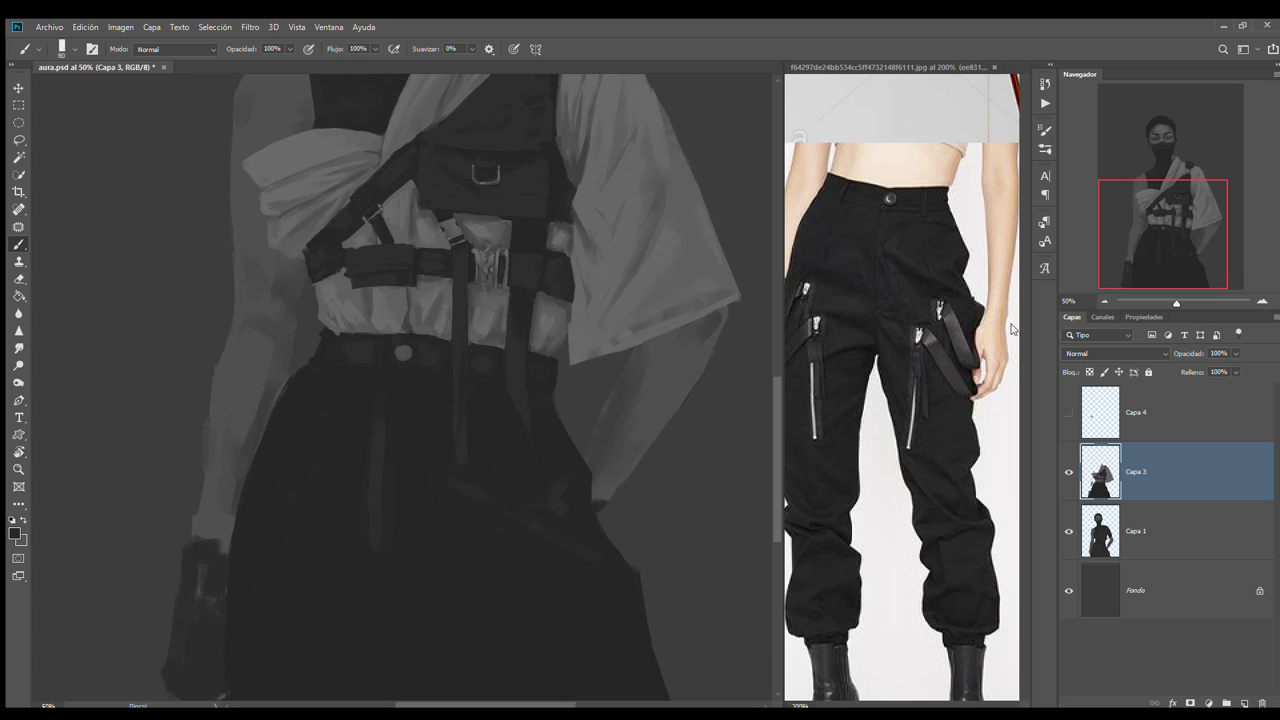
key("ctrl+minus")
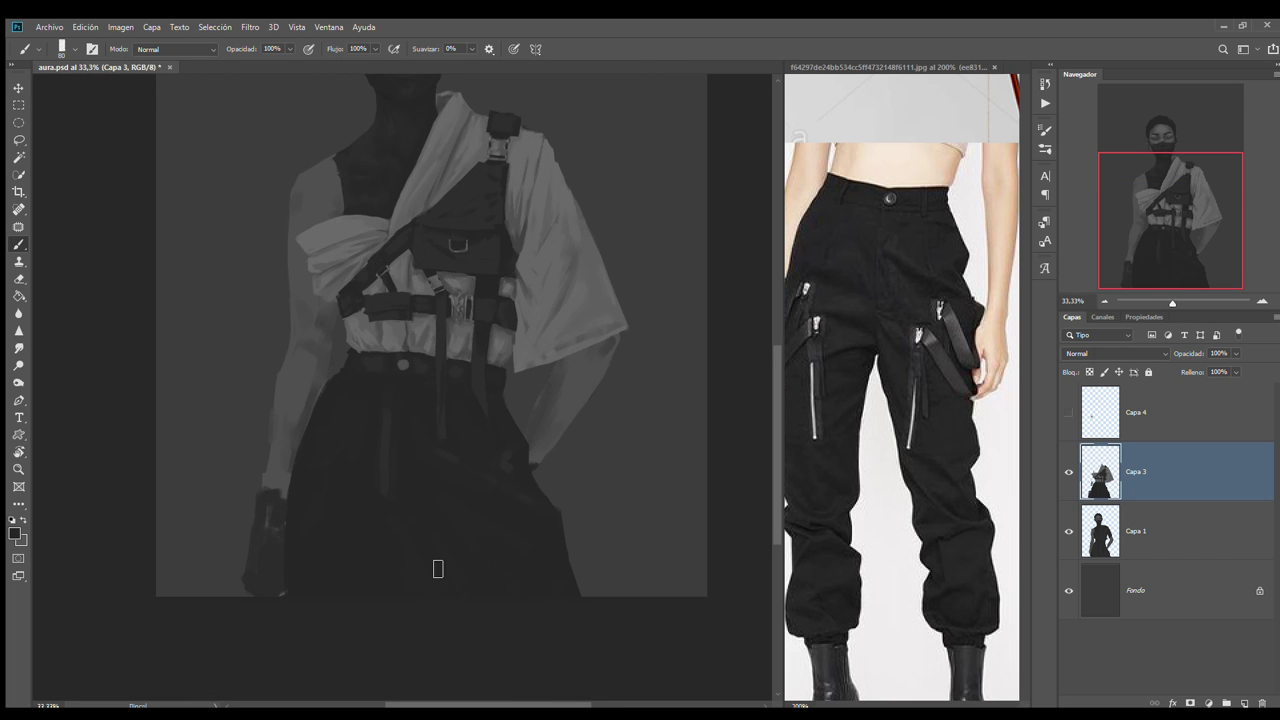
left_click_drag(451, 528, 395, 516)
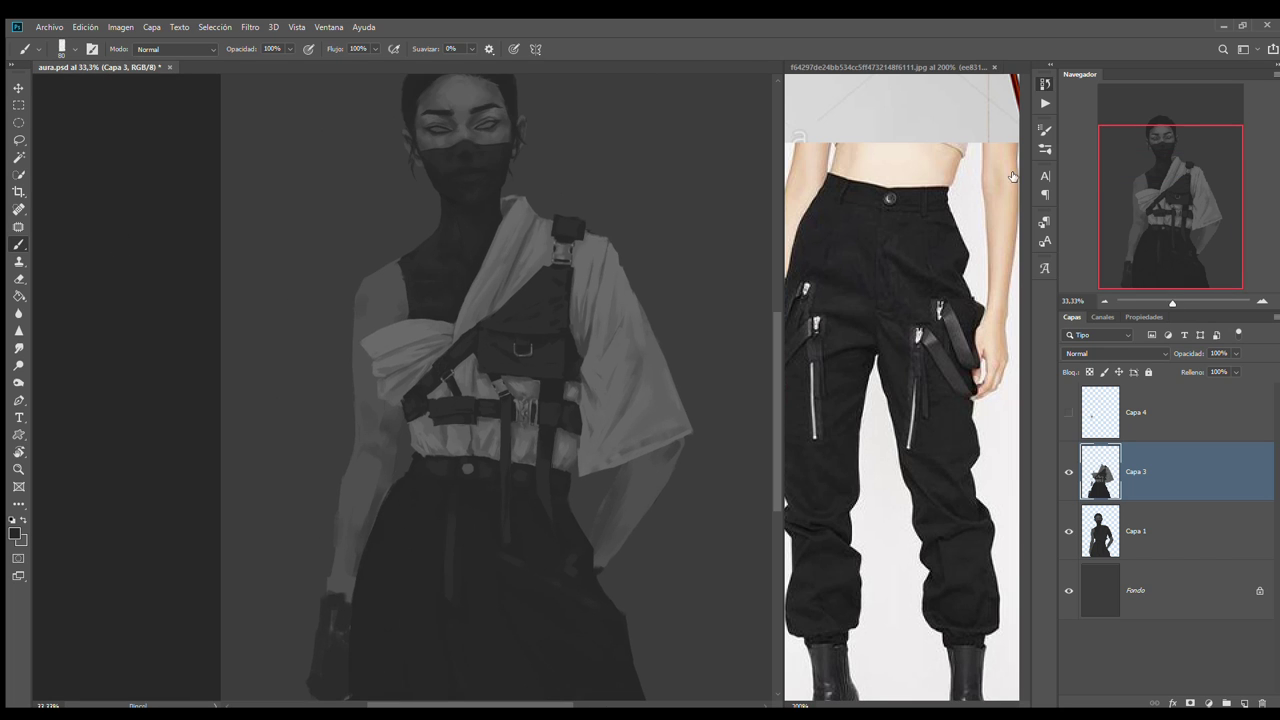
left_click(1262, 301)
left_click(1262, 301)
left_click_drag(1150, 232, 1167, 240)
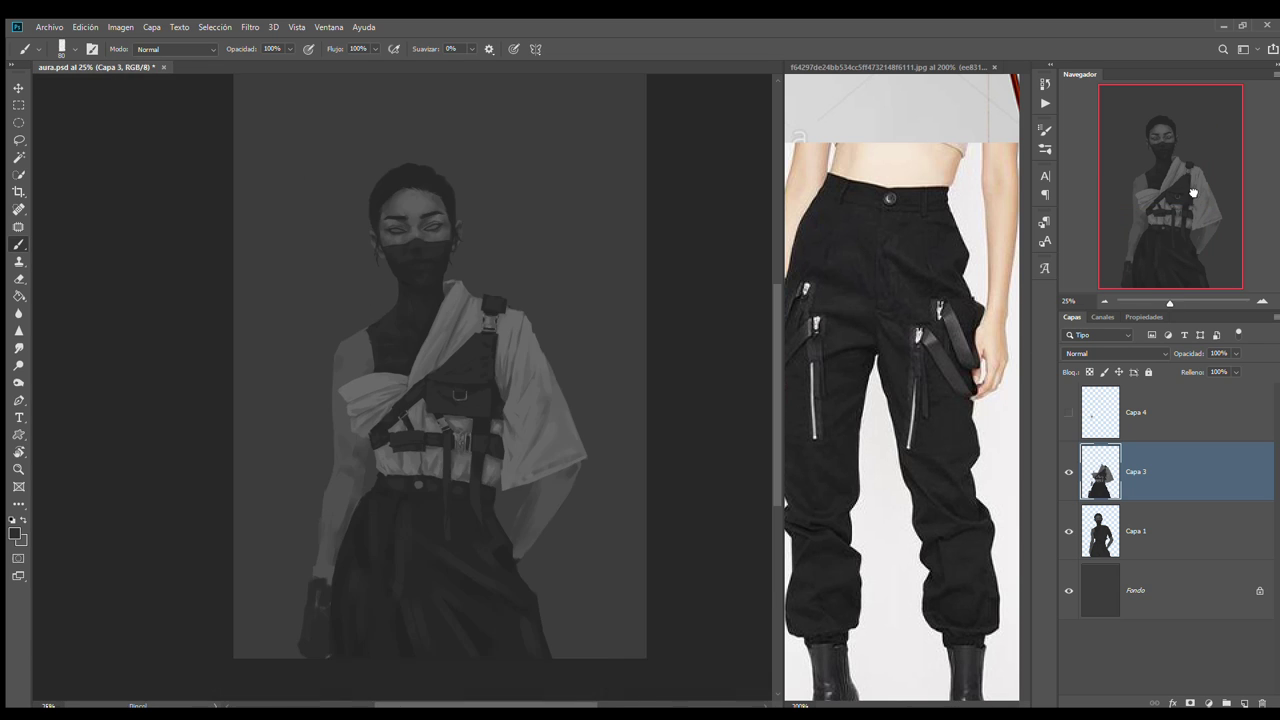
left_click_drag(431, 441, 415, 441)
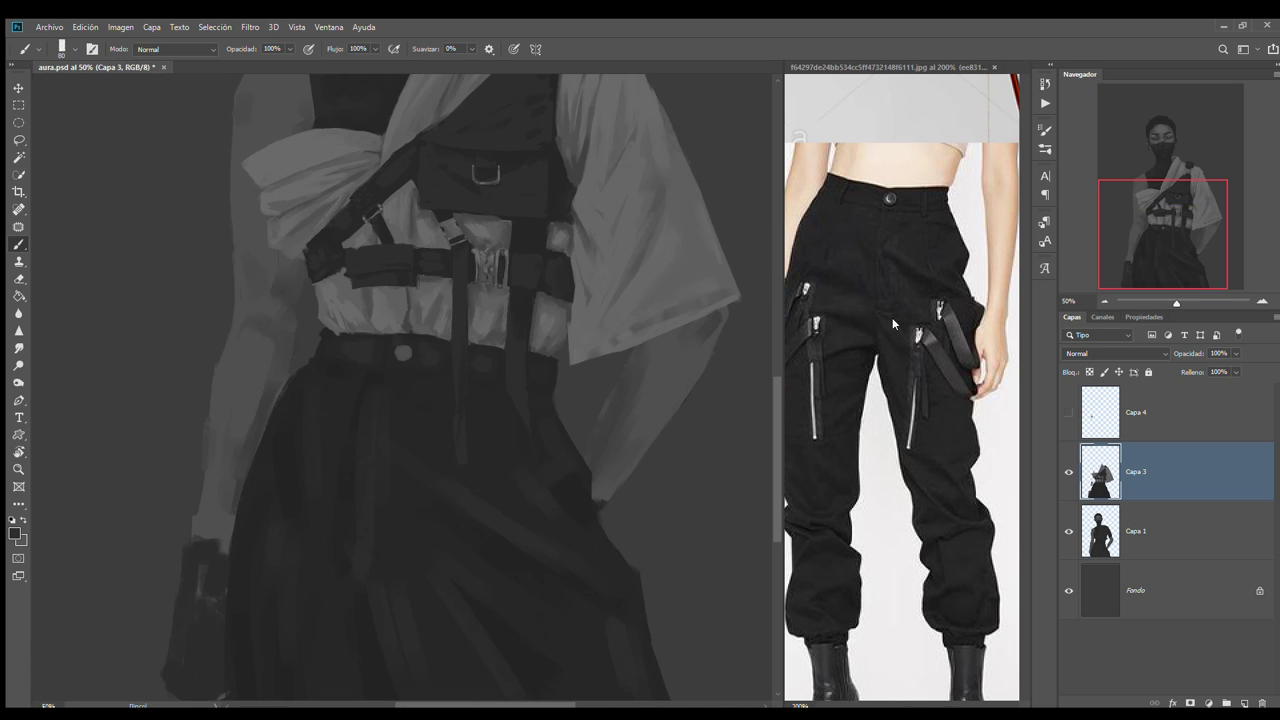
key("bracketright")
key("bracketright")
key("bracketright")
Paint a dark fold stroke over the light trouser strip below the belt
left_click_drag(580, 552, 629, 457)
left_click(900, 400)
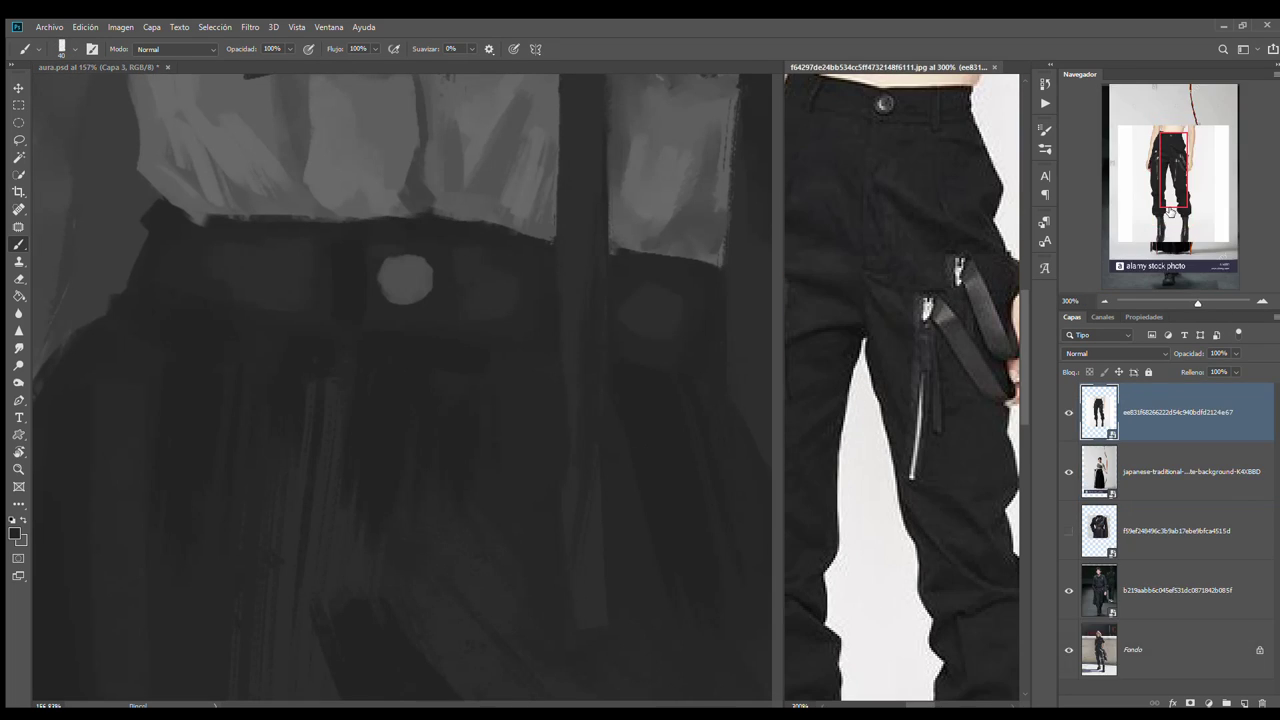
key("ctrl+Tab")
key("ctrl+1")
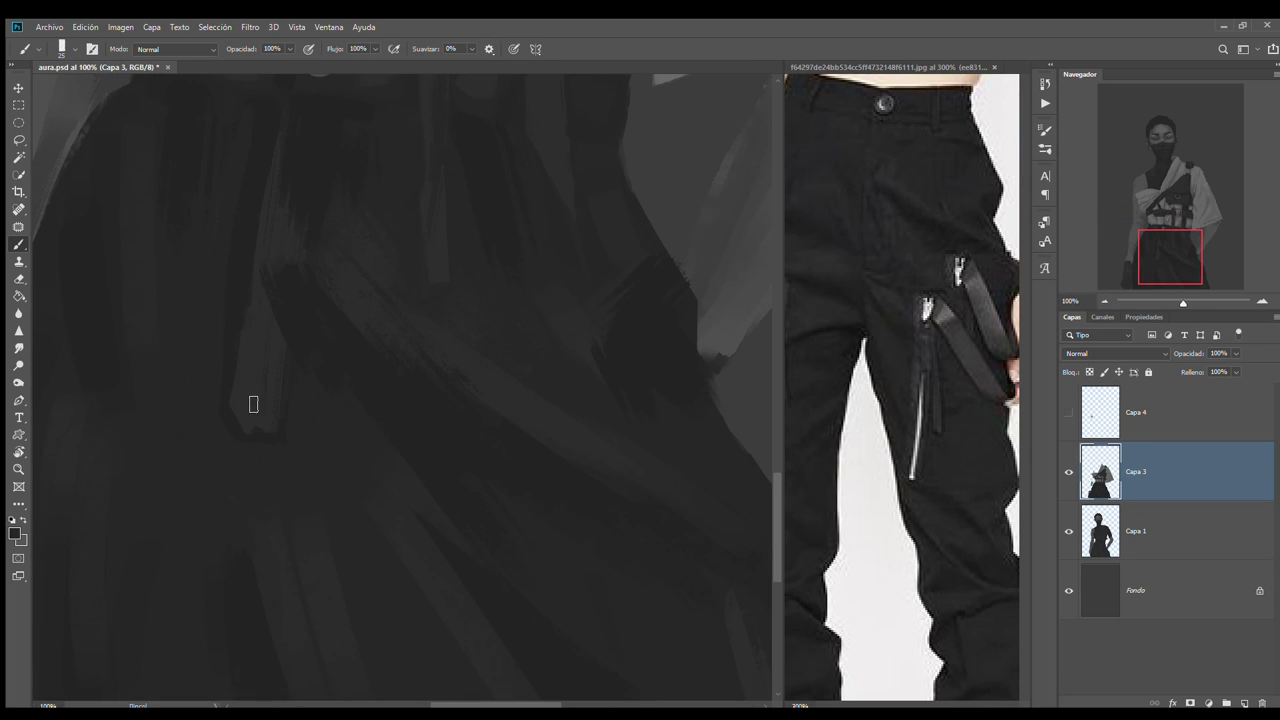
left_click_drag(253, 404, 307, 271)
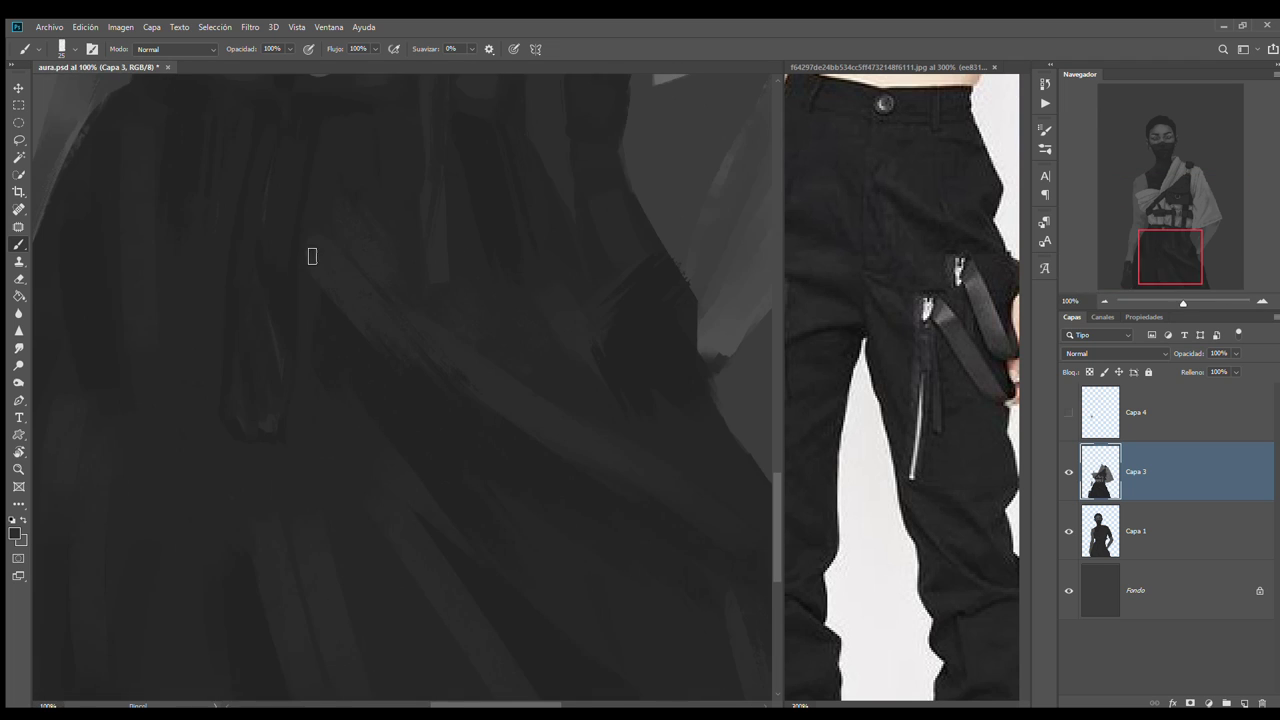
key("ctrl+minus")
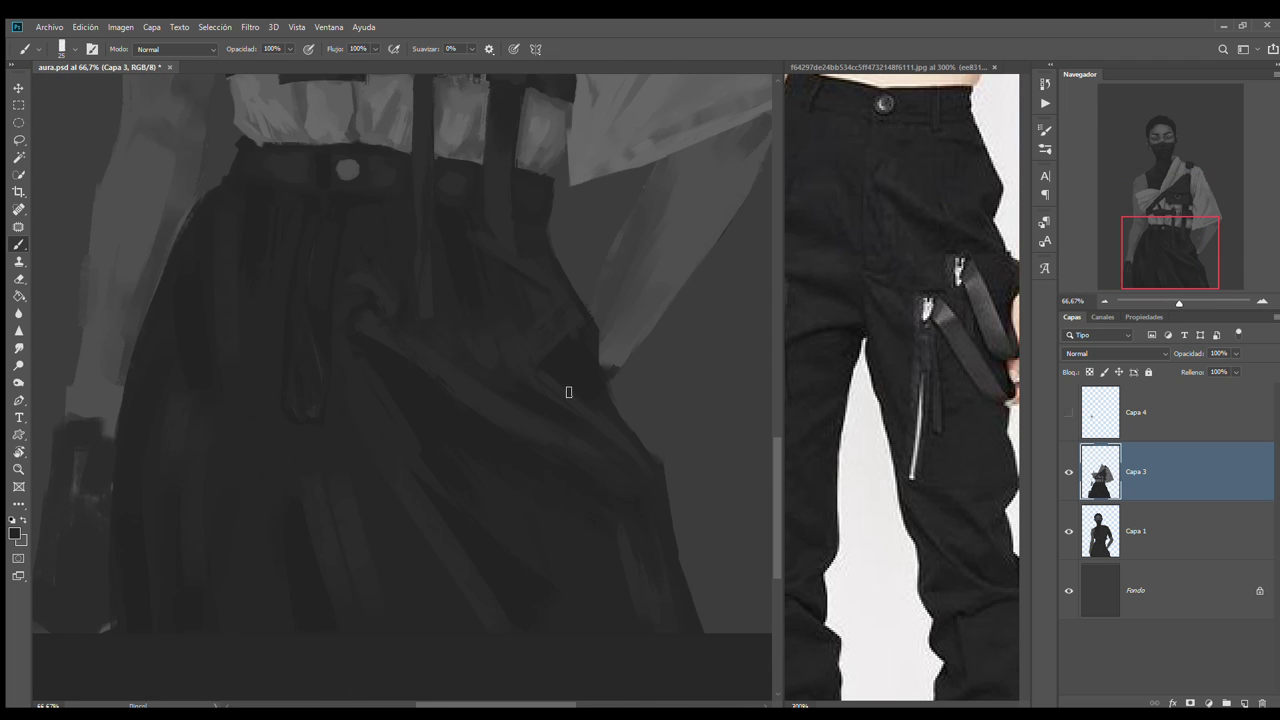
key("ctrl+minus")
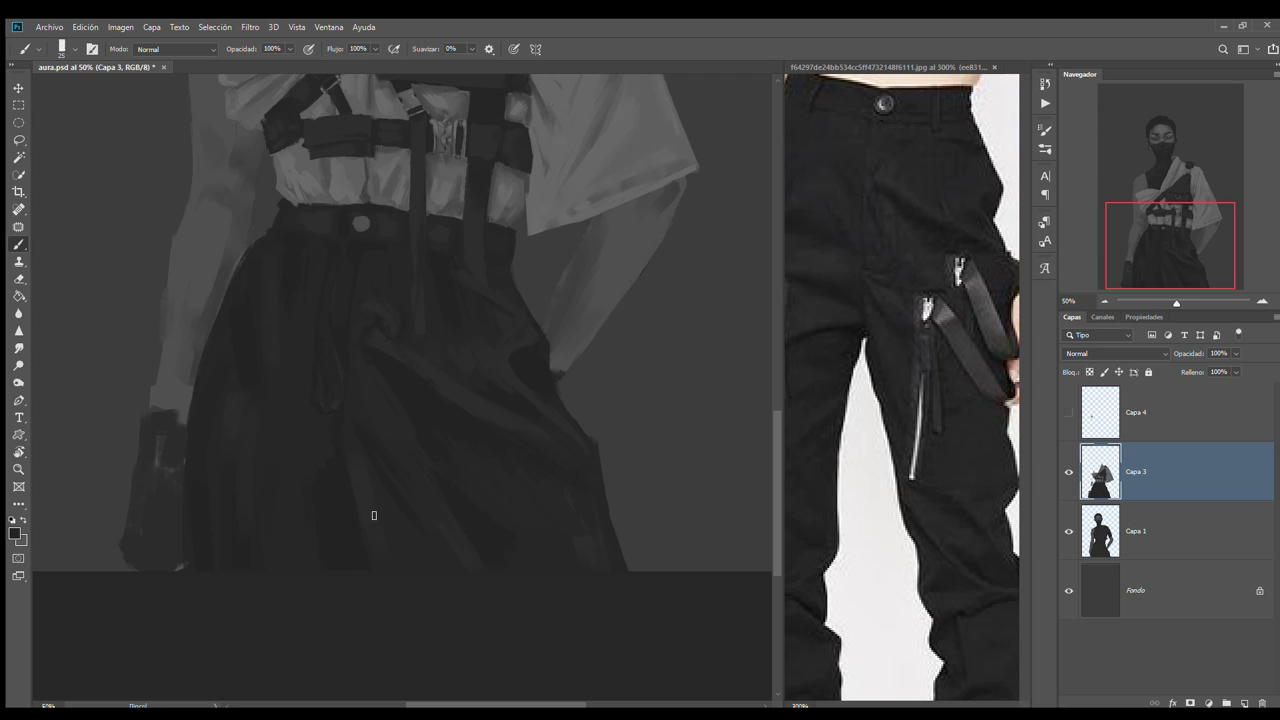
Compare the trousers against the reference photos, toggling between Mixer Brush and normal Brush
key("ctrl+Tab")
key("ctrl+Tab")
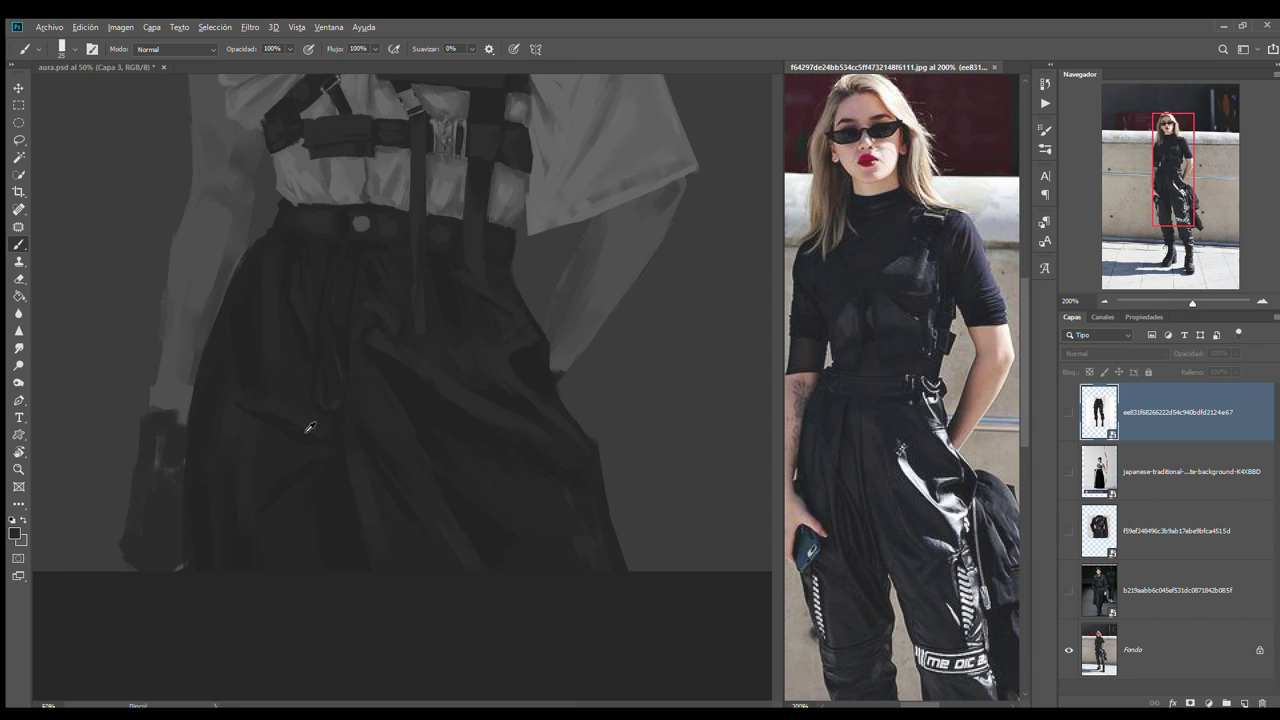
key("ctrl+Tab")
key("shift+b")
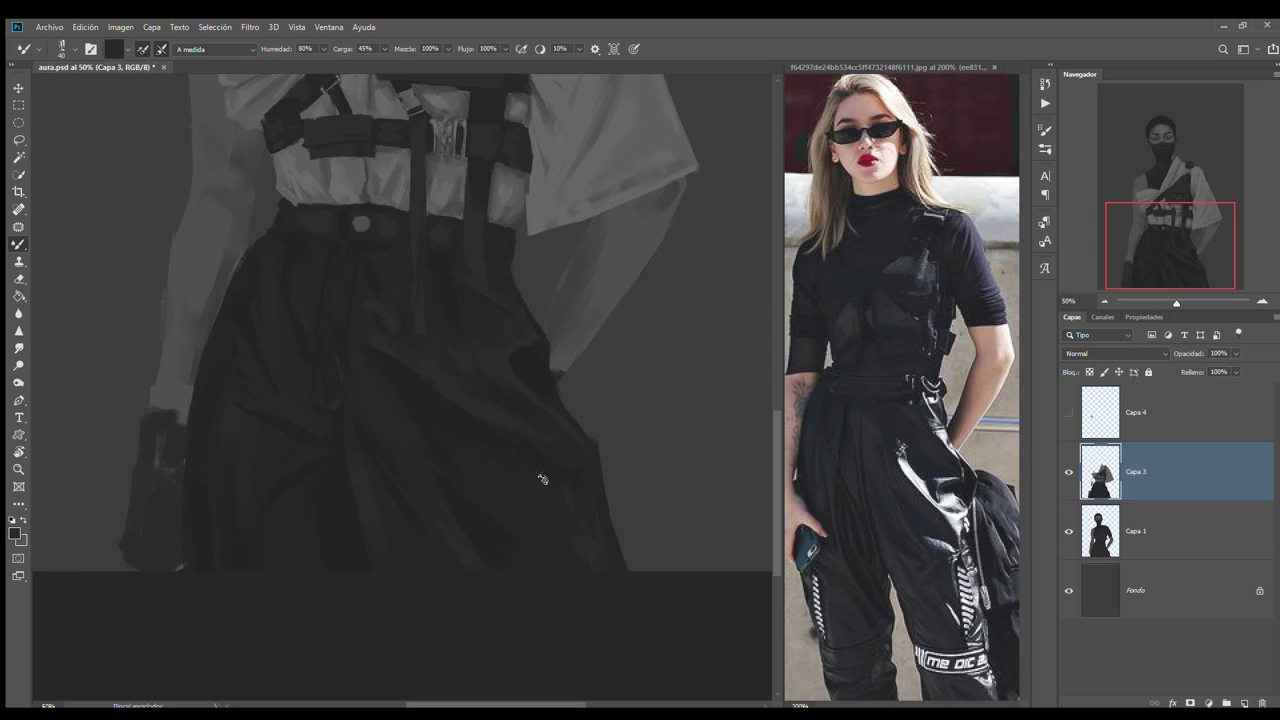
key("ctrl+Tab")
key("ctrl+Tab")
key("ctrl+Tab")
key("ctrl+Tab")
key("shift+b")
key("shift+b")
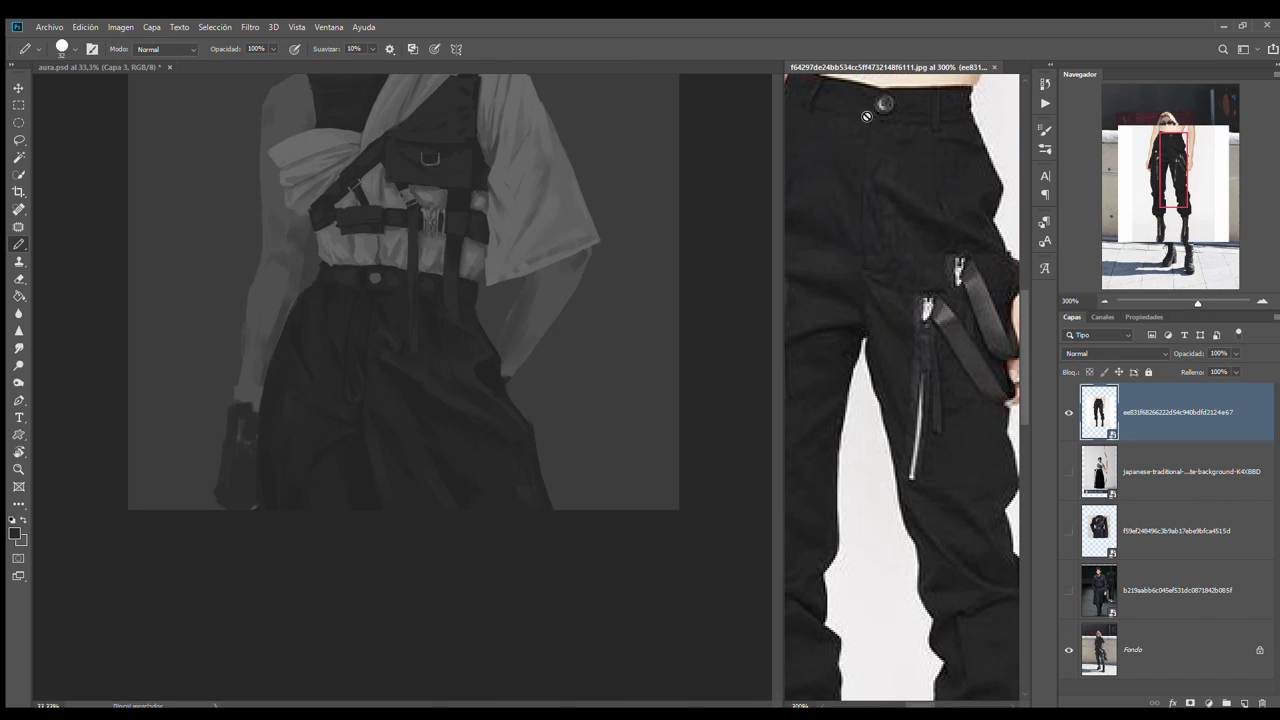
key("ctrl+Tab")
key("ctrl+Tab")
key("shift+b")
key("shift+b")
key("shift+b")
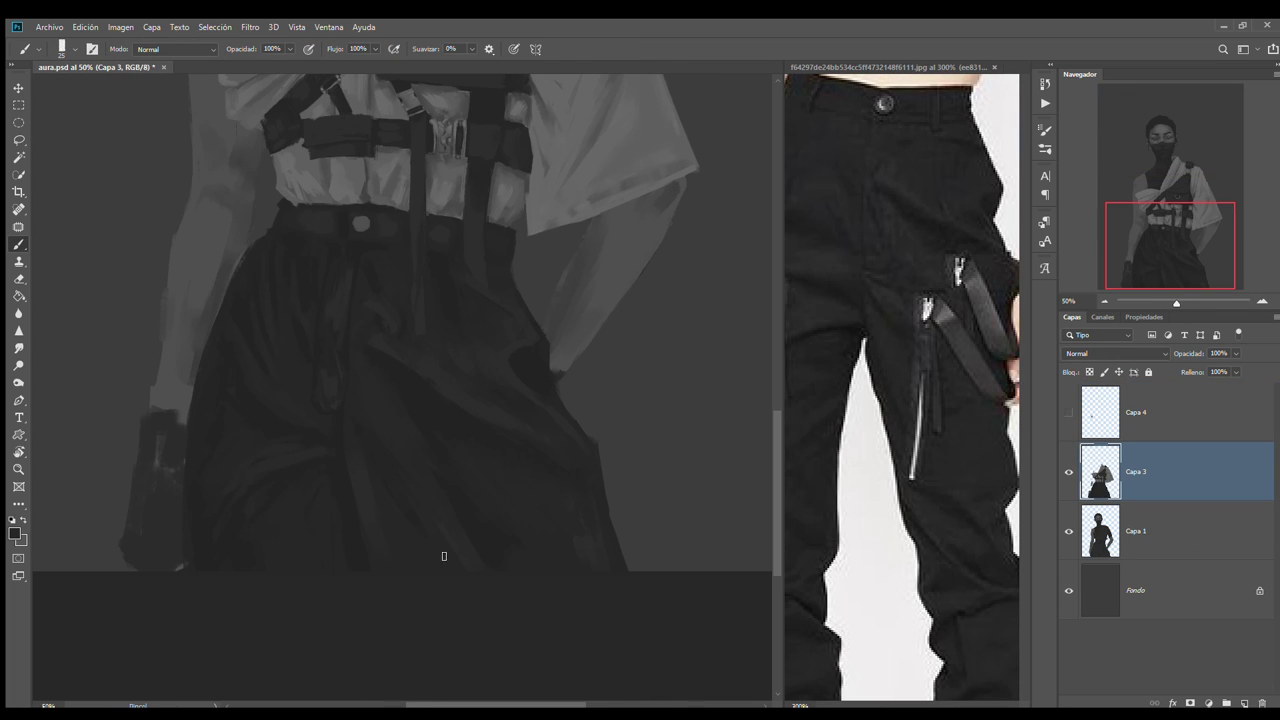
key("ctrl+minus")
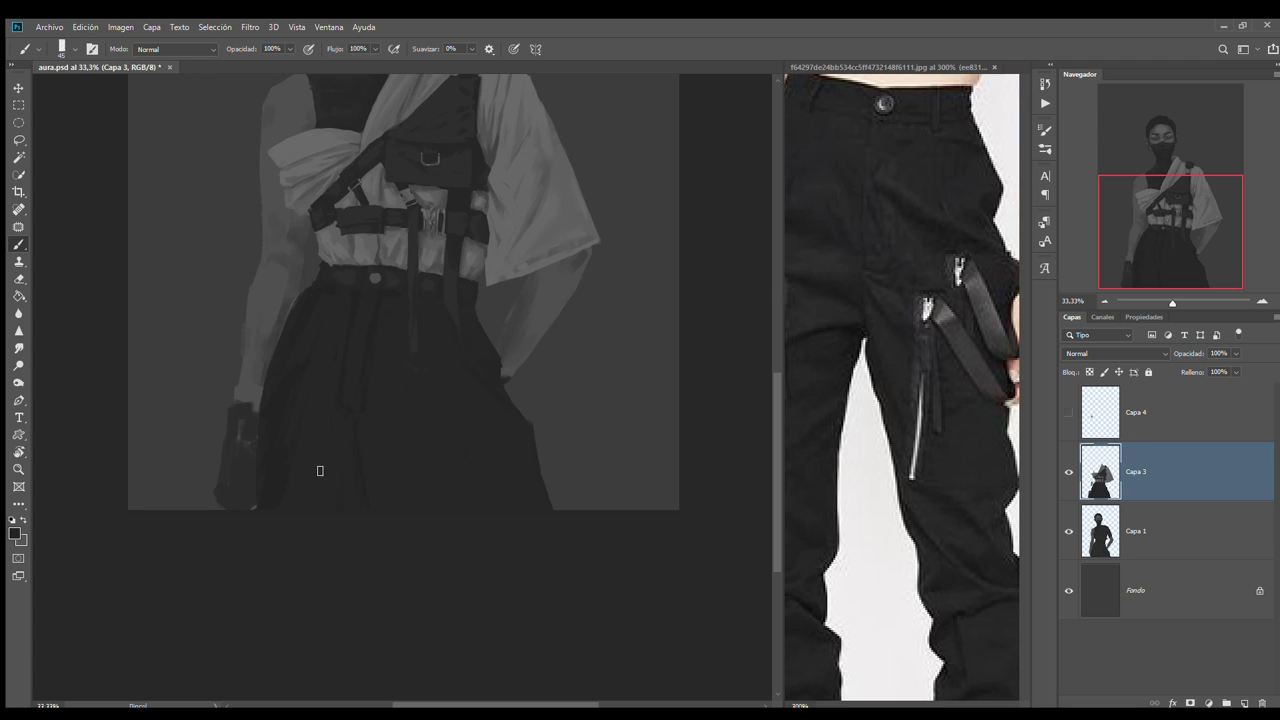
left_click_drag(352, 390, 366, 618)
key("shift+b")
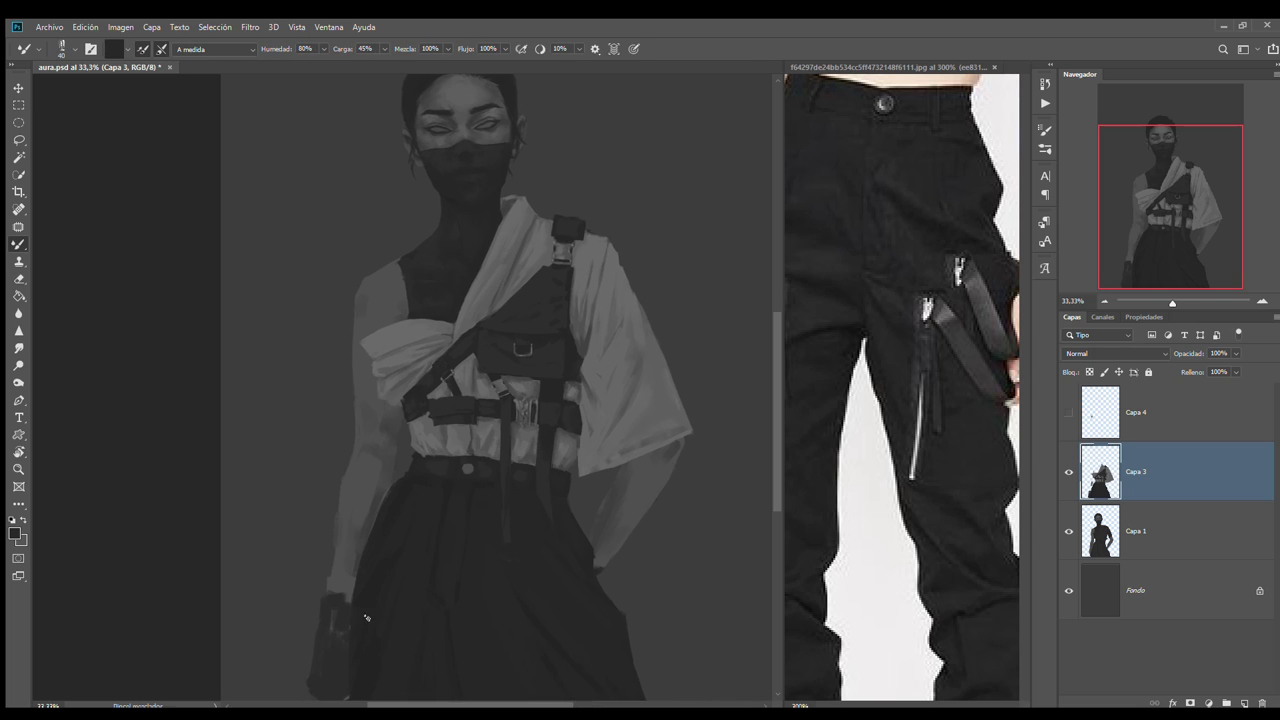
key("shift+b")
key("ctrl+plus")
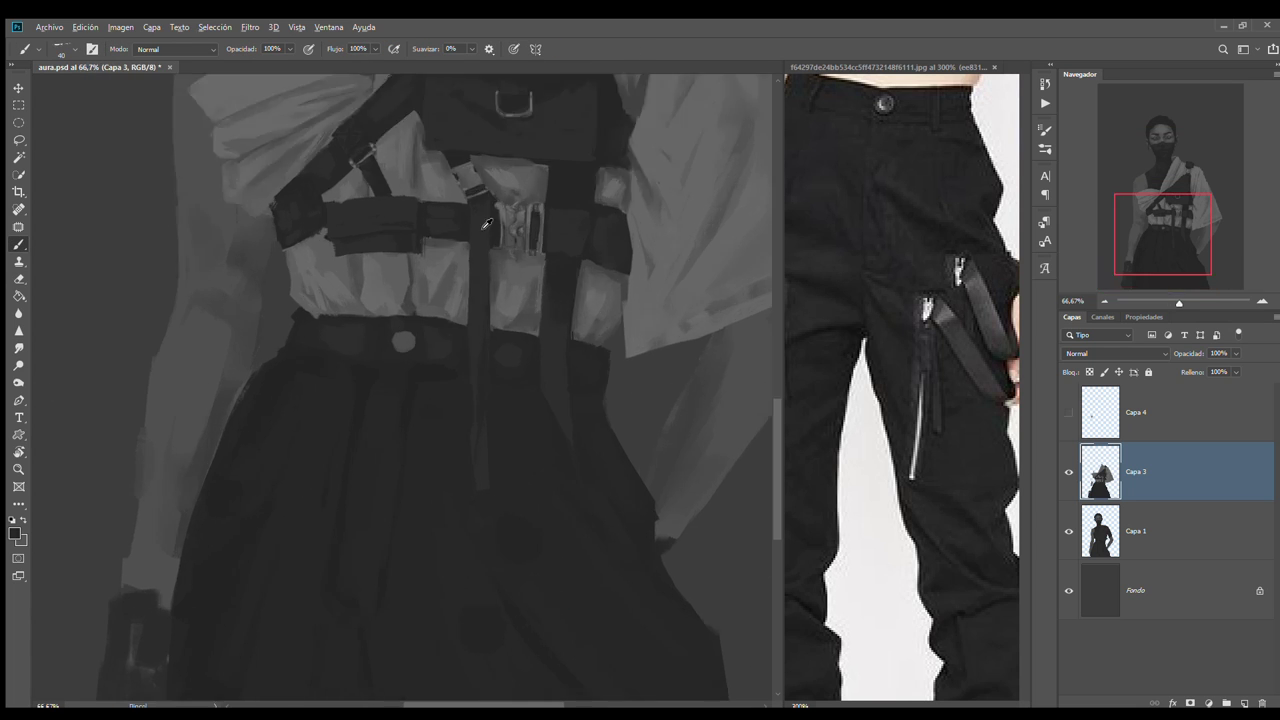
mouse_move(298, 478)
left_mouse_down()
mouse_move(519, 348)
mouse_move(388, 439)
left_mouse_up()
Undo the last stroke and erase the stray dark blob on the trouser edge
left_click_drag(370, 489, 358, 203)
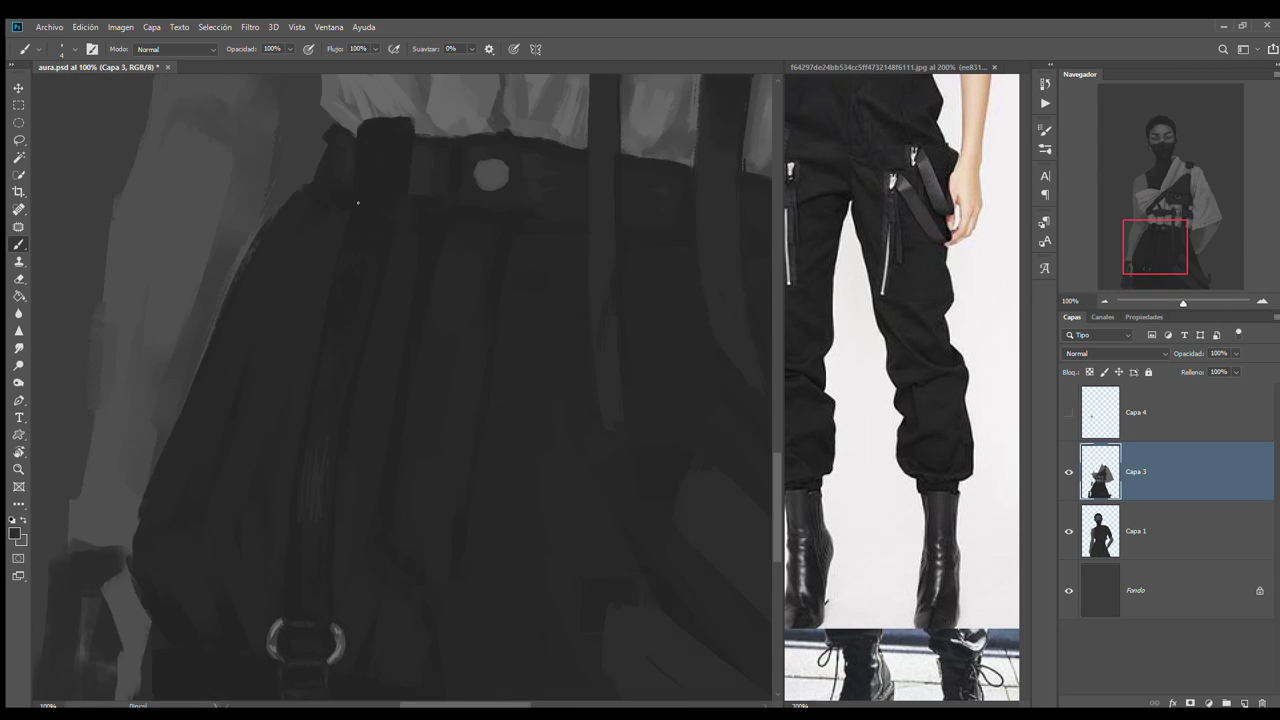
left_click_drag(382, 150, 368, 630)
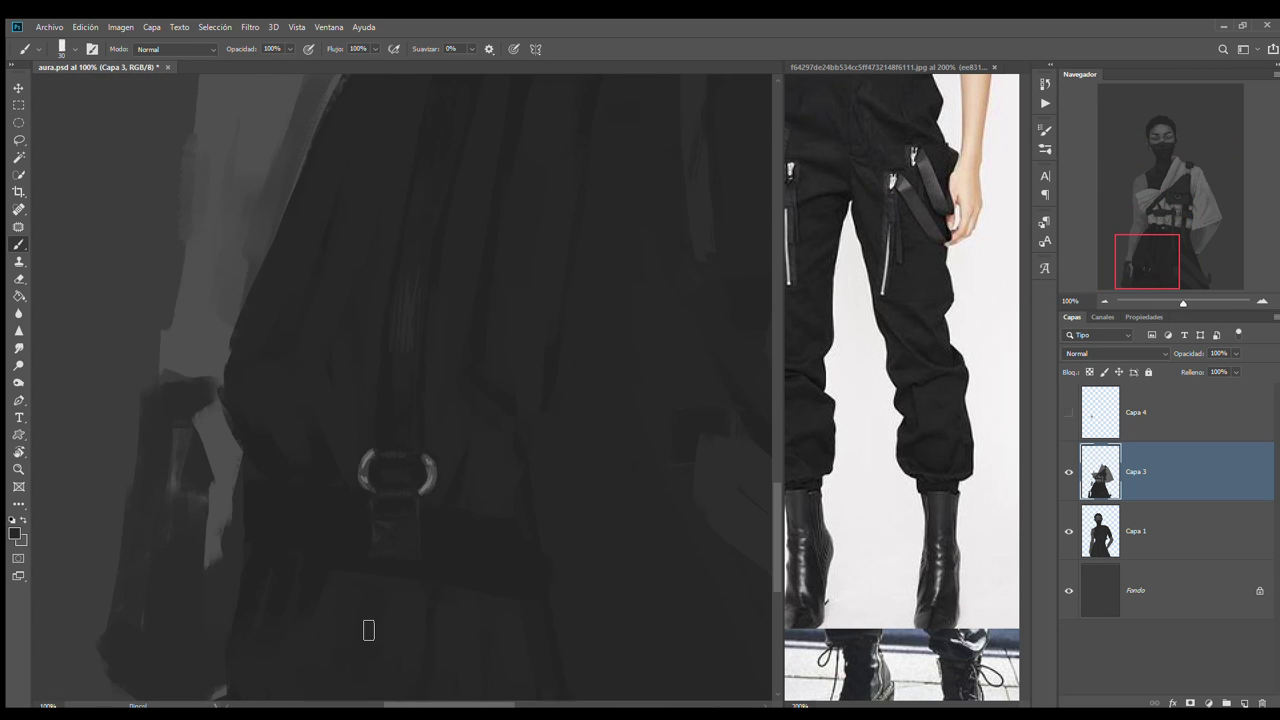
left_click_drag(358, 535, 284, 585)
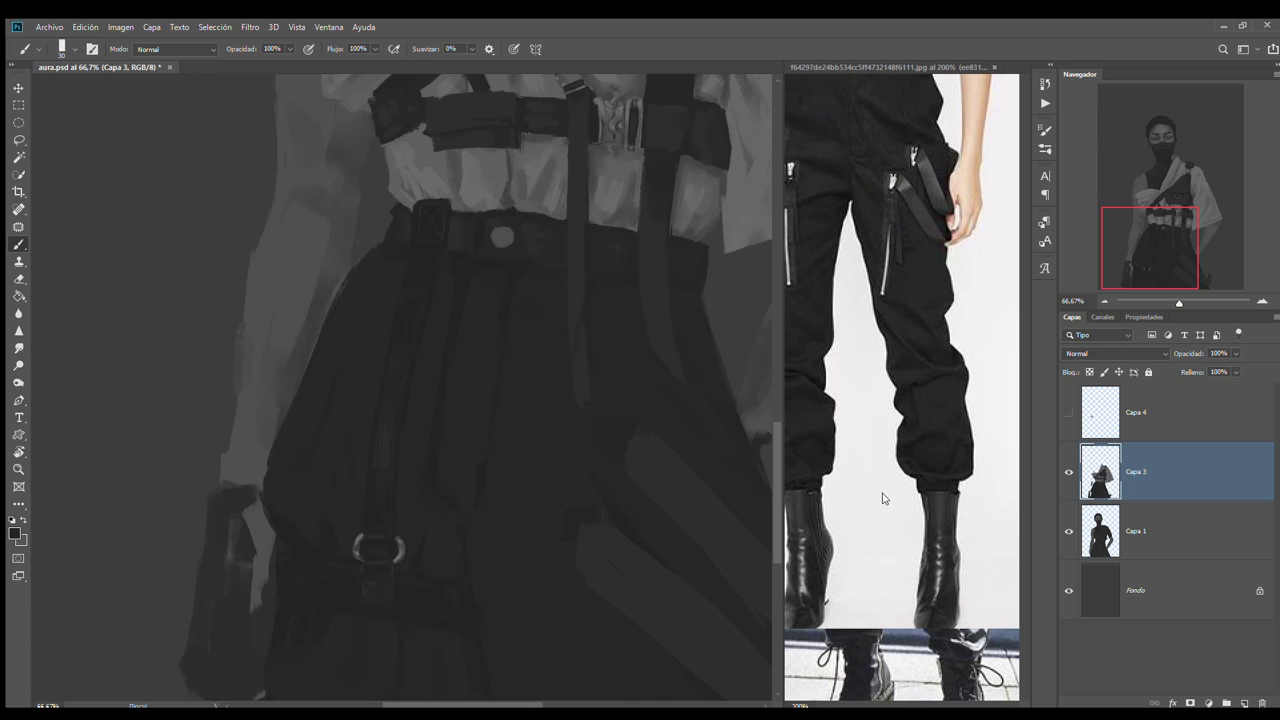
left_click_drag(635, 445, 407, 442)
key("ctrl+z")
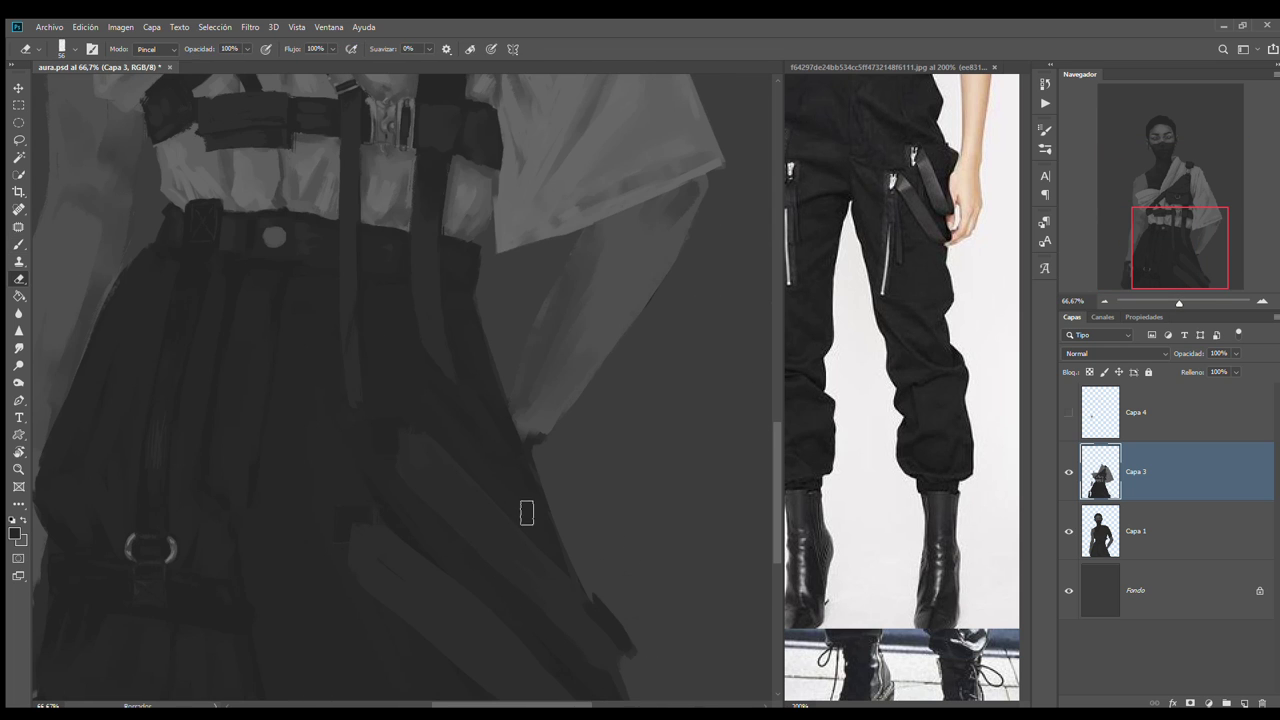
key("e")
left_click_drag(575, 555, 623, 623)
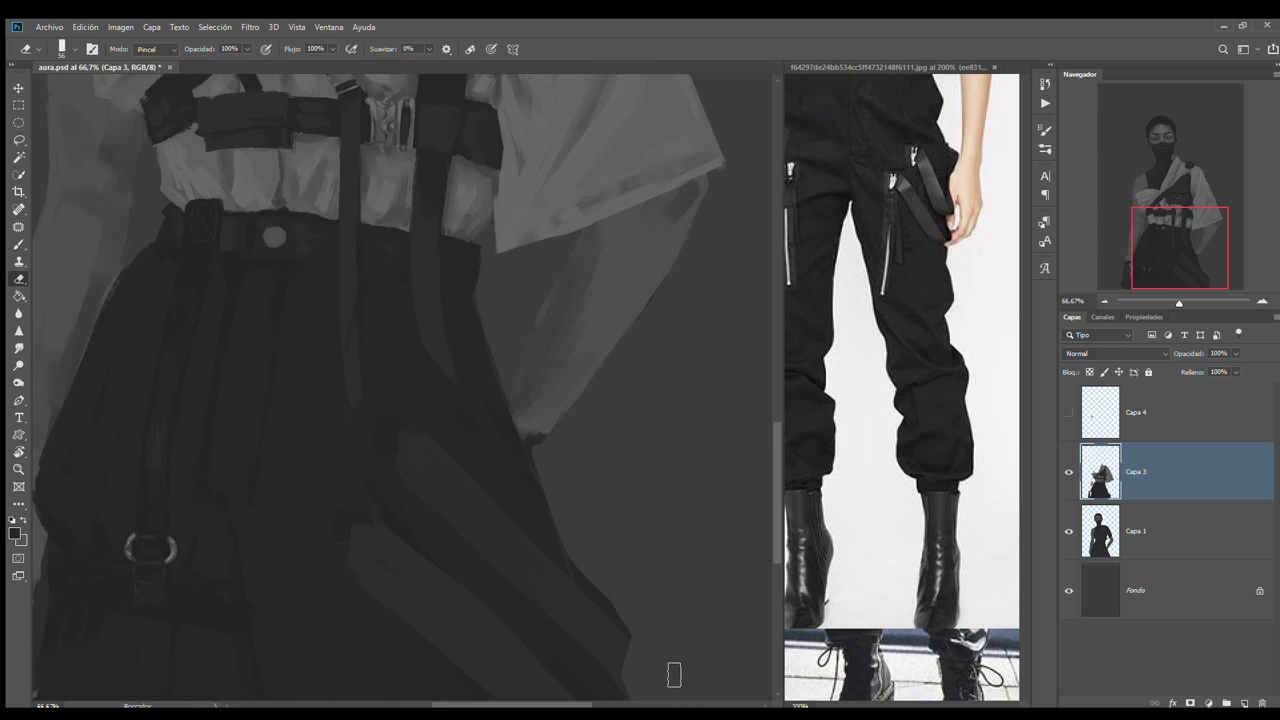
key("b")
Paint light and dark strokes forming a highlighted strap on the right thigh
left_click_drag(479, 584, 485, 584)
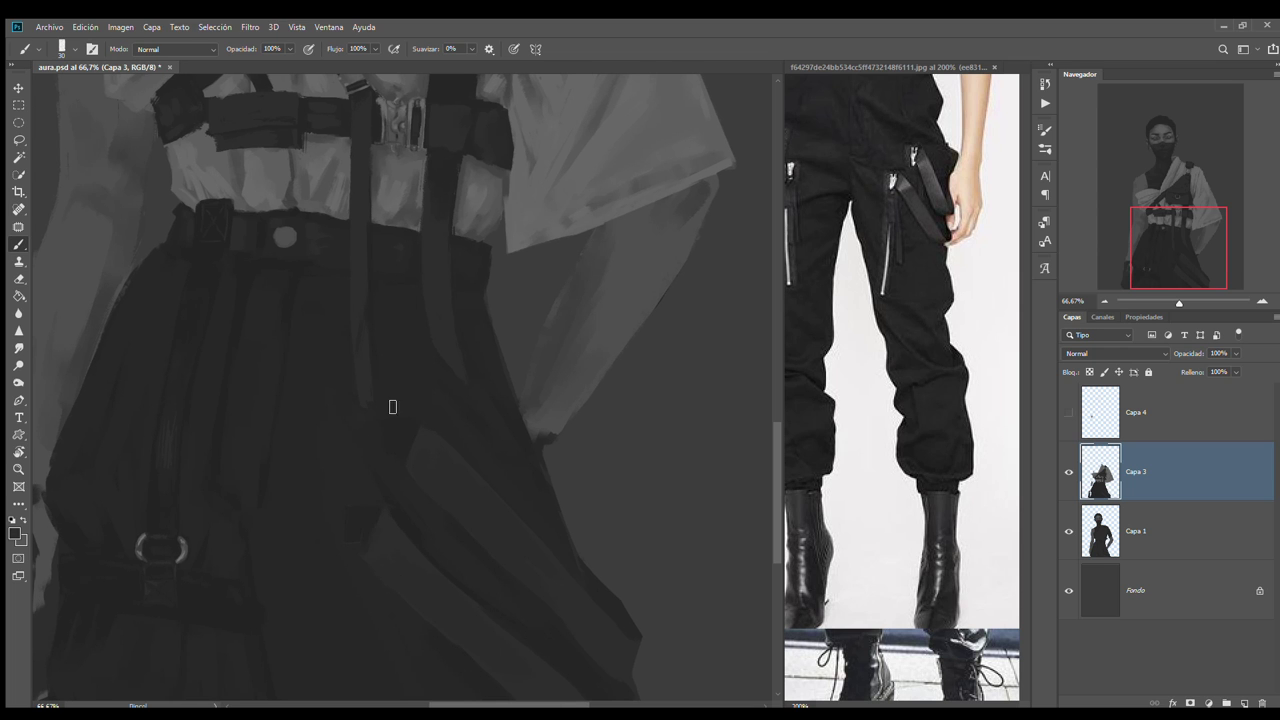
left_click_drag(392, 406, 529, 407)
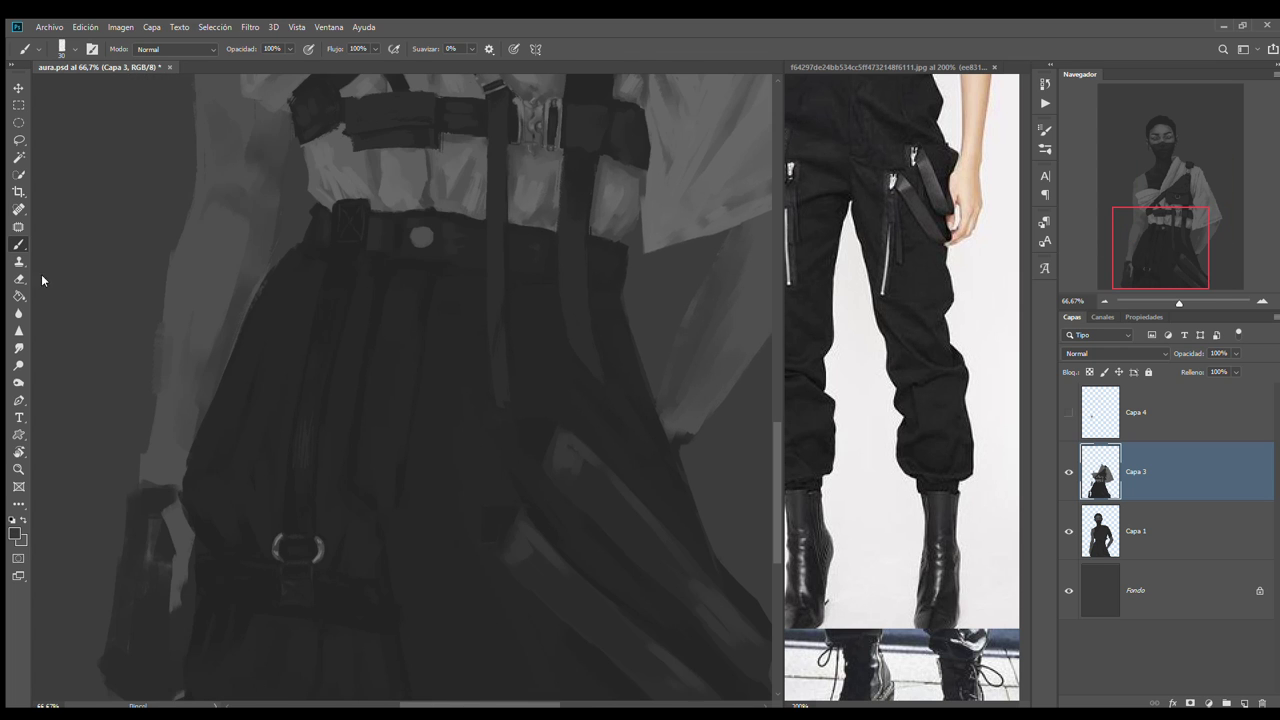
left_click_drag(491, 573, 468, 573)
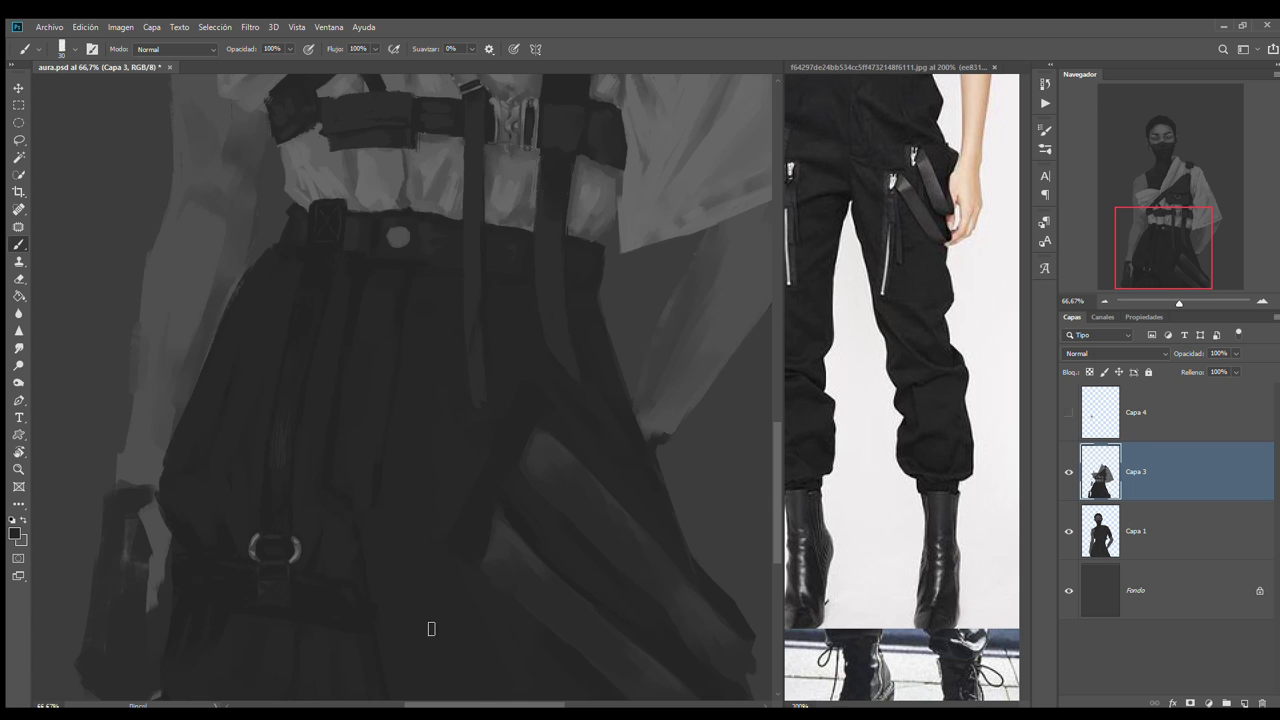
key("ctrl+minus")
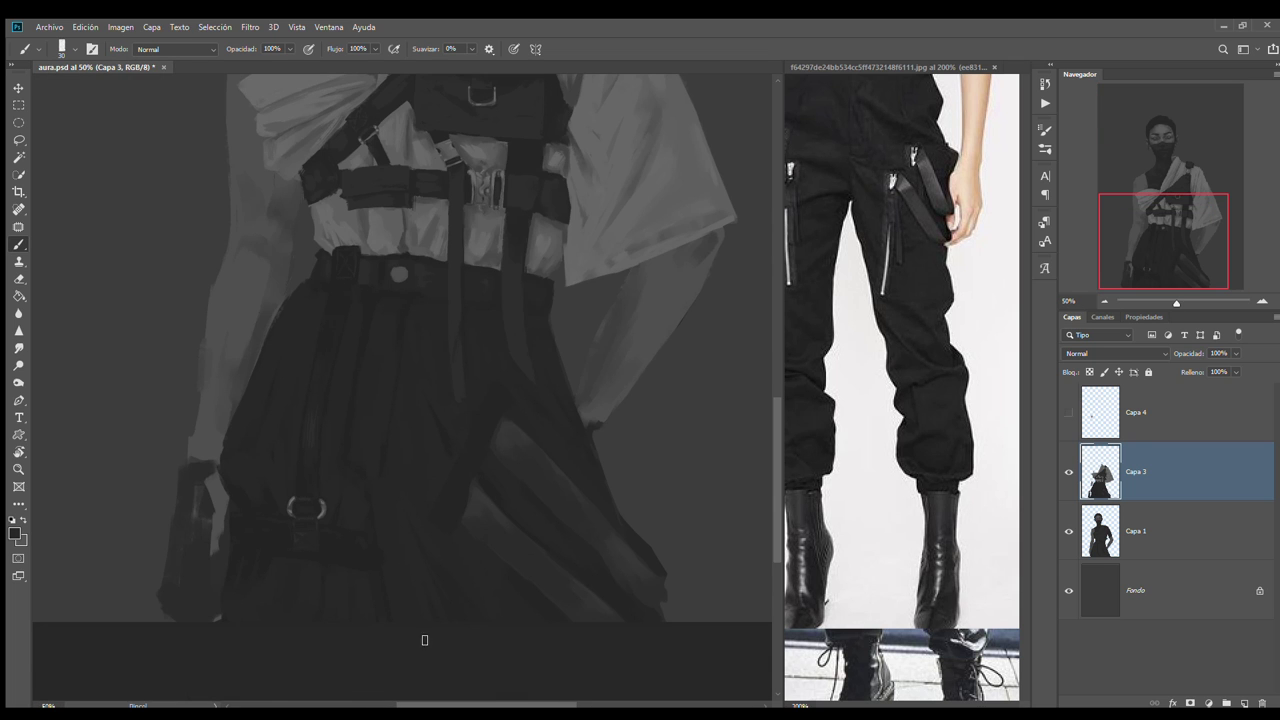
left_click_drag(490, 410, 447, 505)
left_click_drag(480, 440, 450, 515)
key("ctrl+plus")
left_click_drag(518, 415, 476, 535)
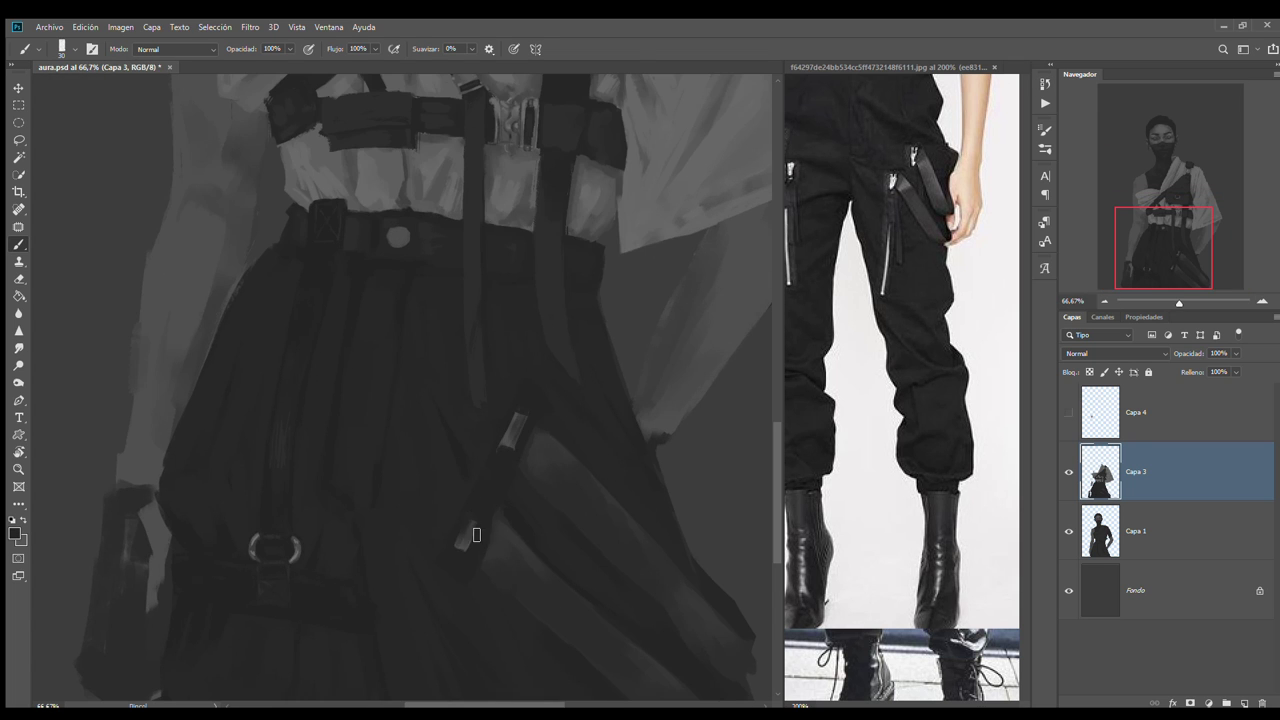
key("o")
key("ctrl+minus")
key("ctrl+minus")
key("ctrl+minus")
key("ctrl+plus")
key("ctrl+plus")
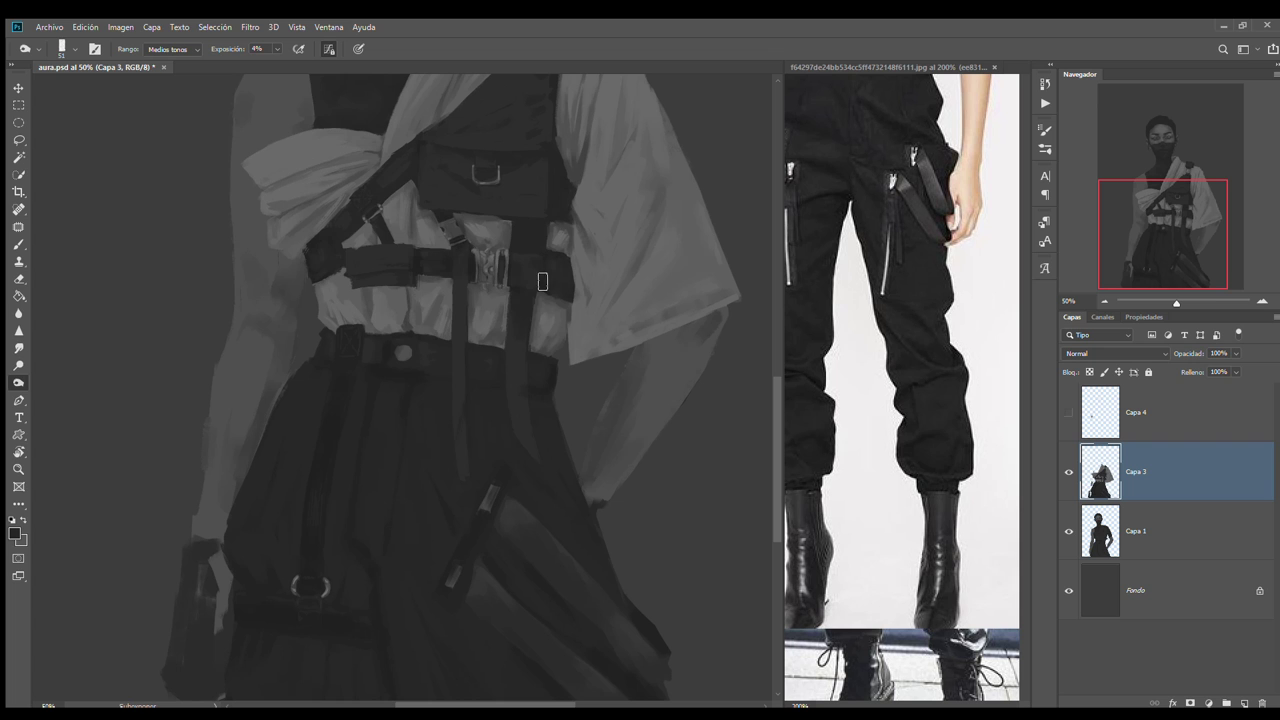
Zoom out to the whole figure and step between the Fondo and Capa 1 layers
key("ctrl+minus")
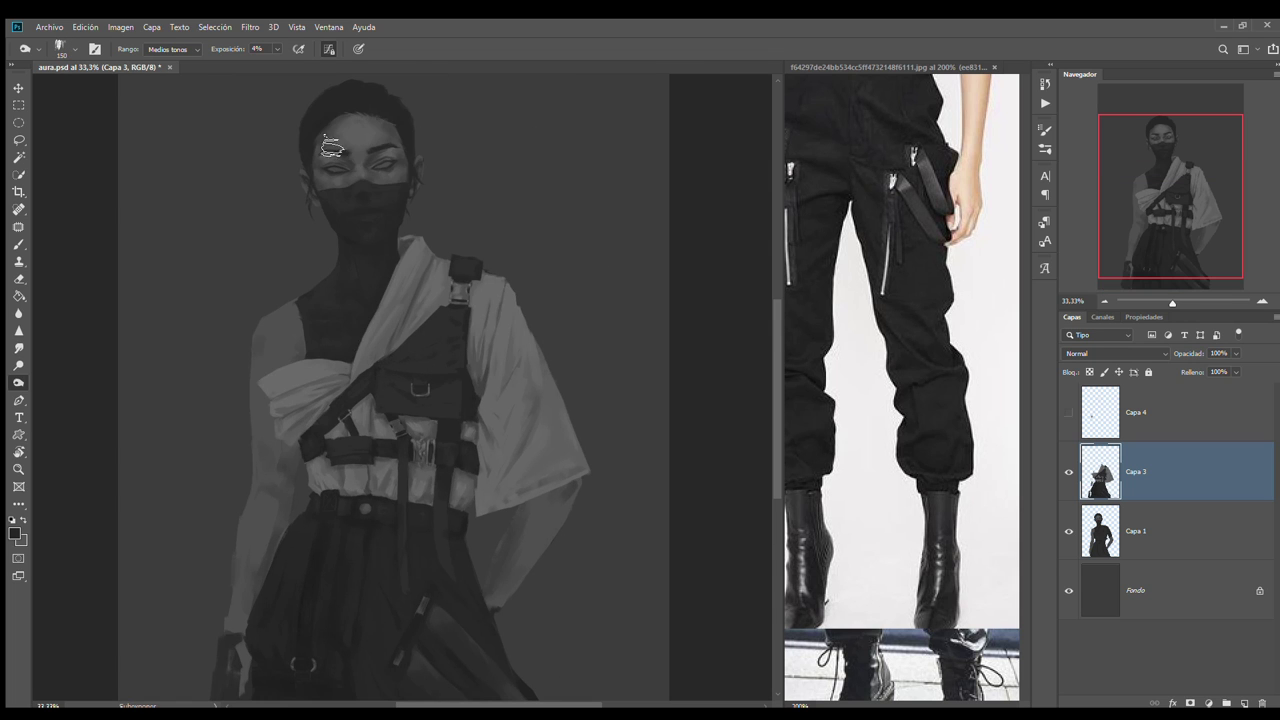
scroll(350, 500, "up", 1)
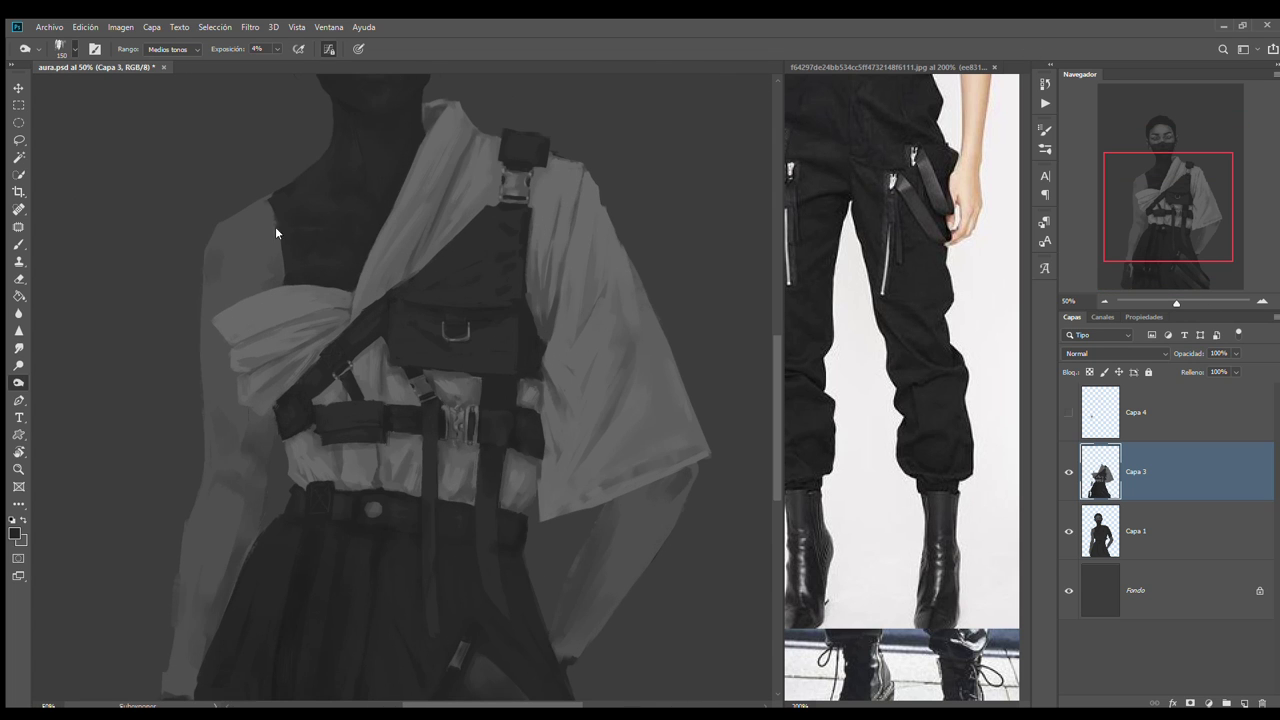
key("ctrl+minus")
key("ctrl+minus")
key("alt+bracketleft")
key("alt+bracketleft")
key("ctrl+plus")
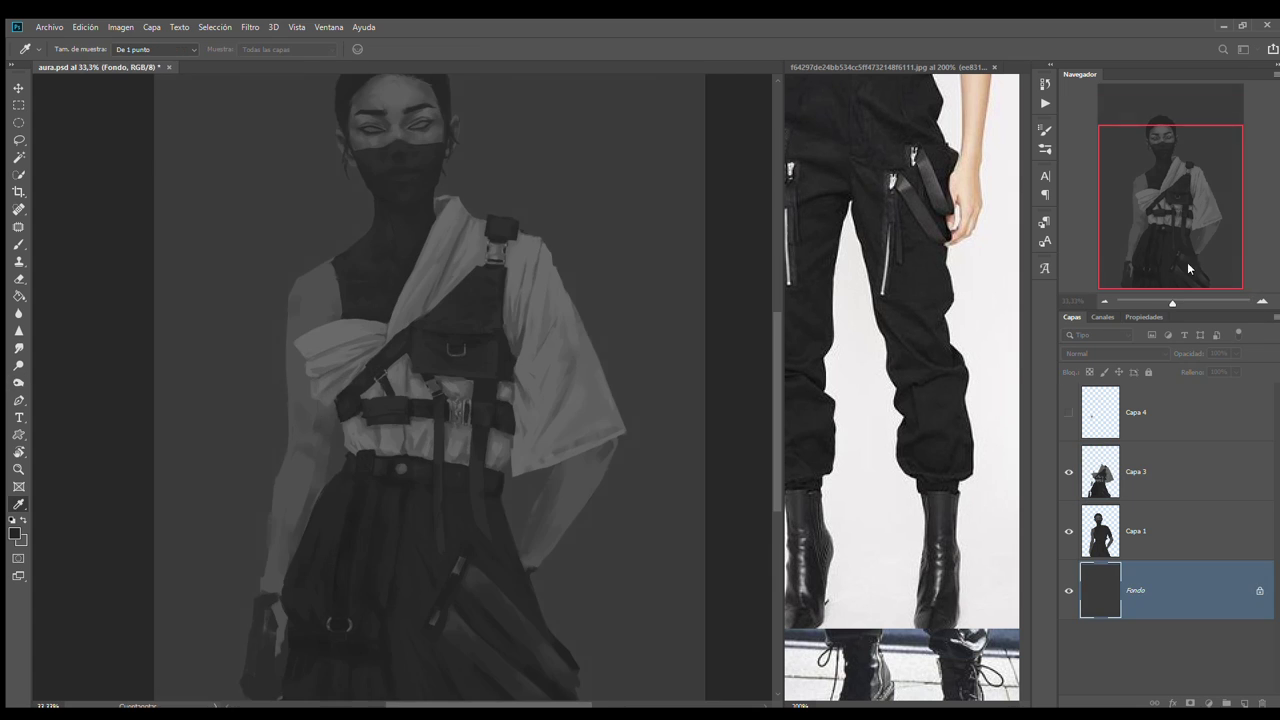
key("alt+bracketright")
key("ctrl+plus")
scroll(364, 473, "down", 1)
key("e")
key("b")
Paint light strokes along the arm's right edge and the sleeve on Capa 1
mouse_move(670, 422)
left_mouse_down()
mouse_move(618, 492)
mouse_move(592, 598)
left_mouse_up()
left_click_drag(884, 375, 884, 300)
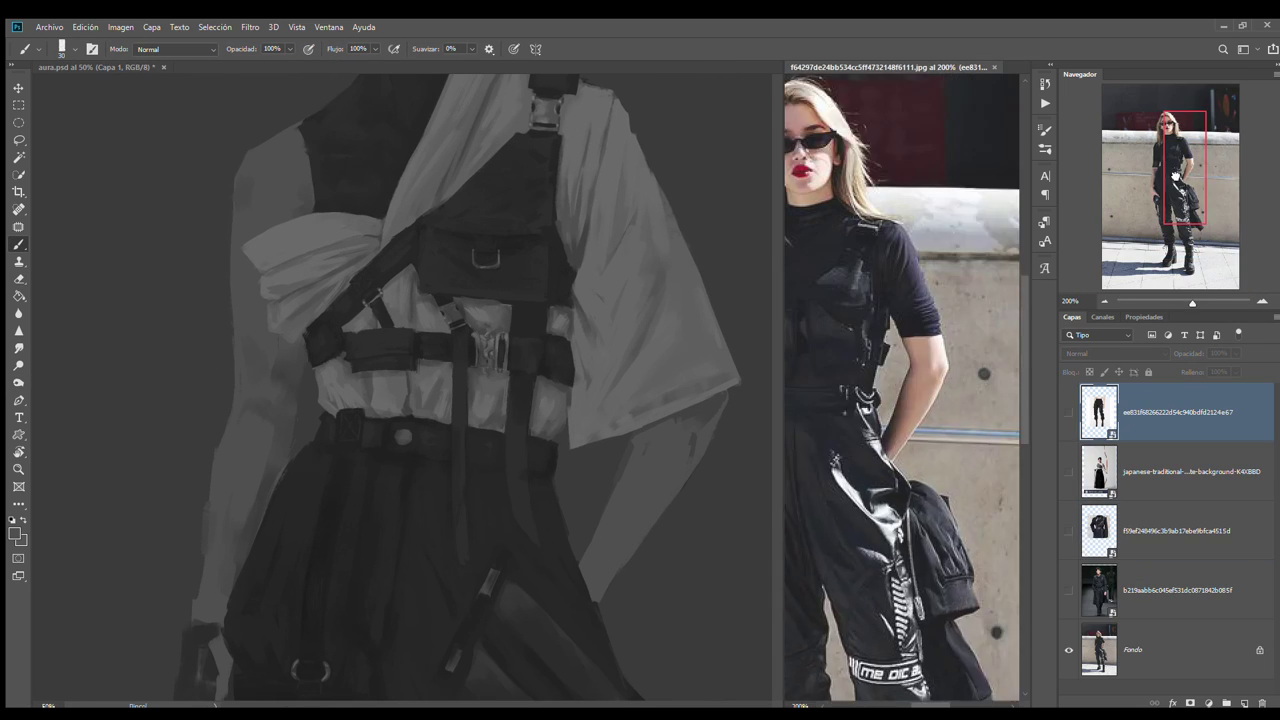
key("ctrl+plus")
left_click_drag(605, 385, 728, 255)
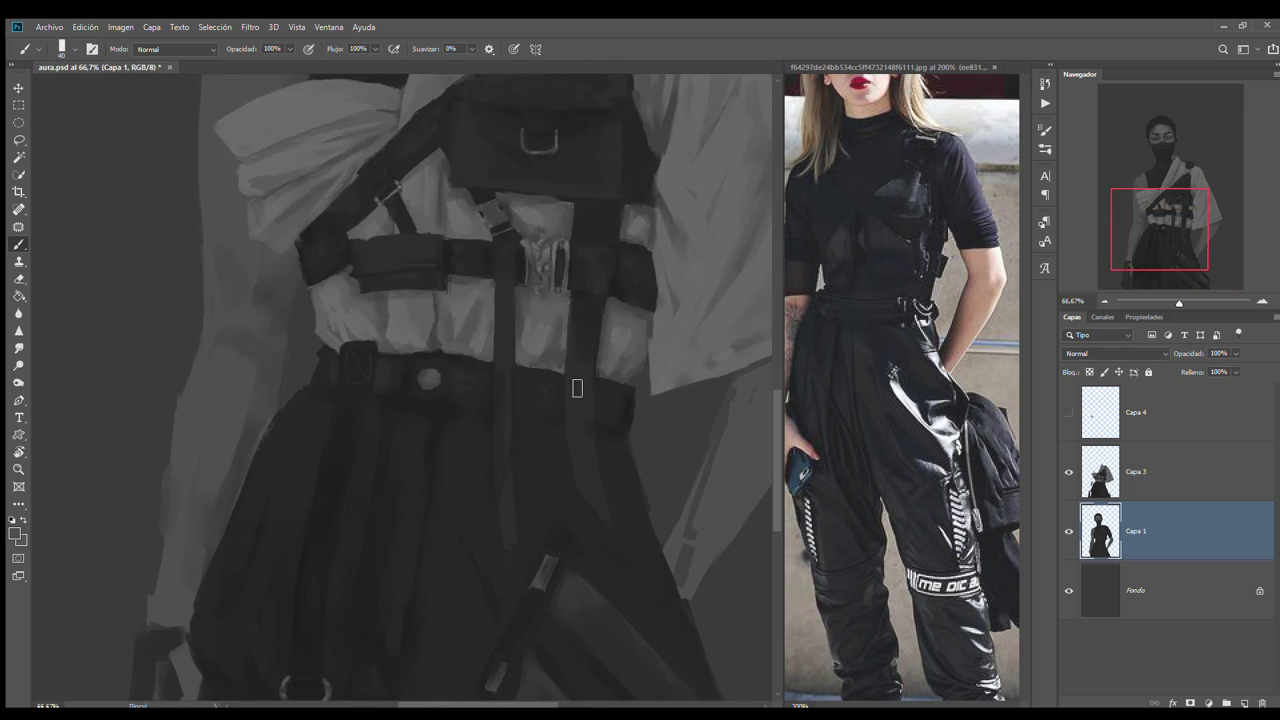
left_click_drag(300, 200, 602, 433)
key("alt+bracketright")
key("e")
key("b")
key("alt+bracketleft")
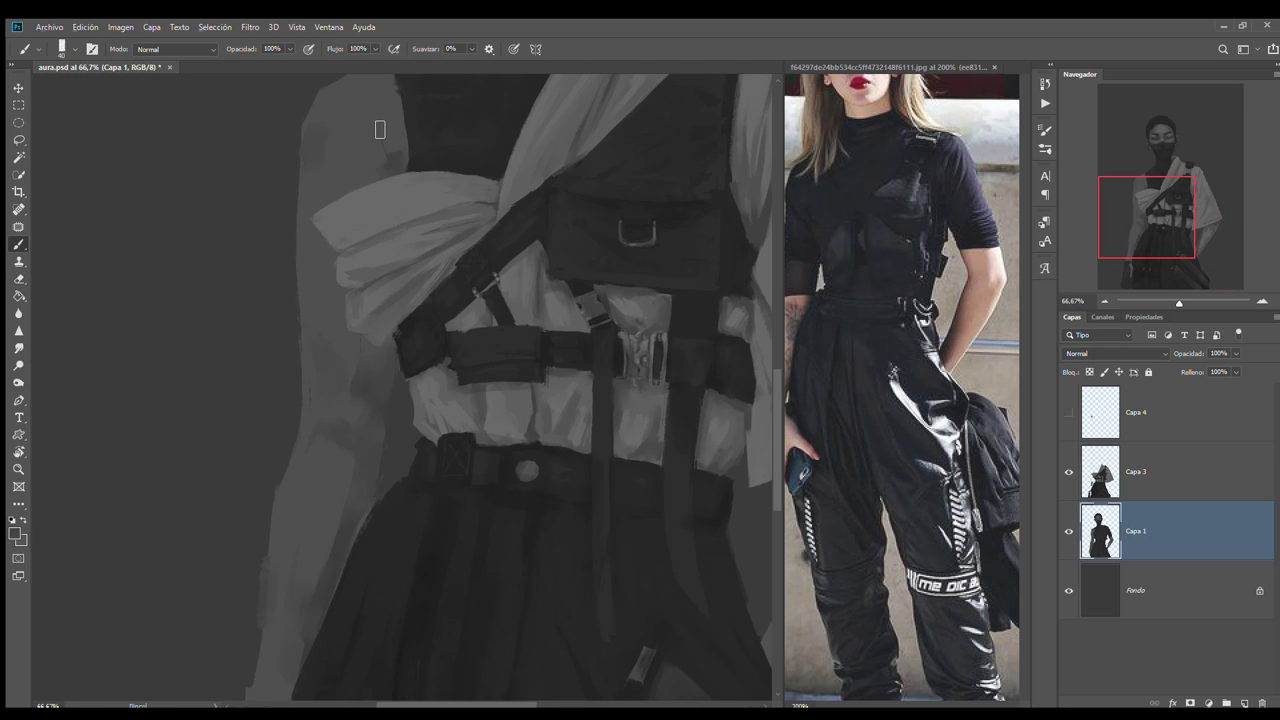
Fill the shoulder gap near the neck with the light sleeve colour and touch up the left edges
left_click_drag(380, 126, 339, 278)
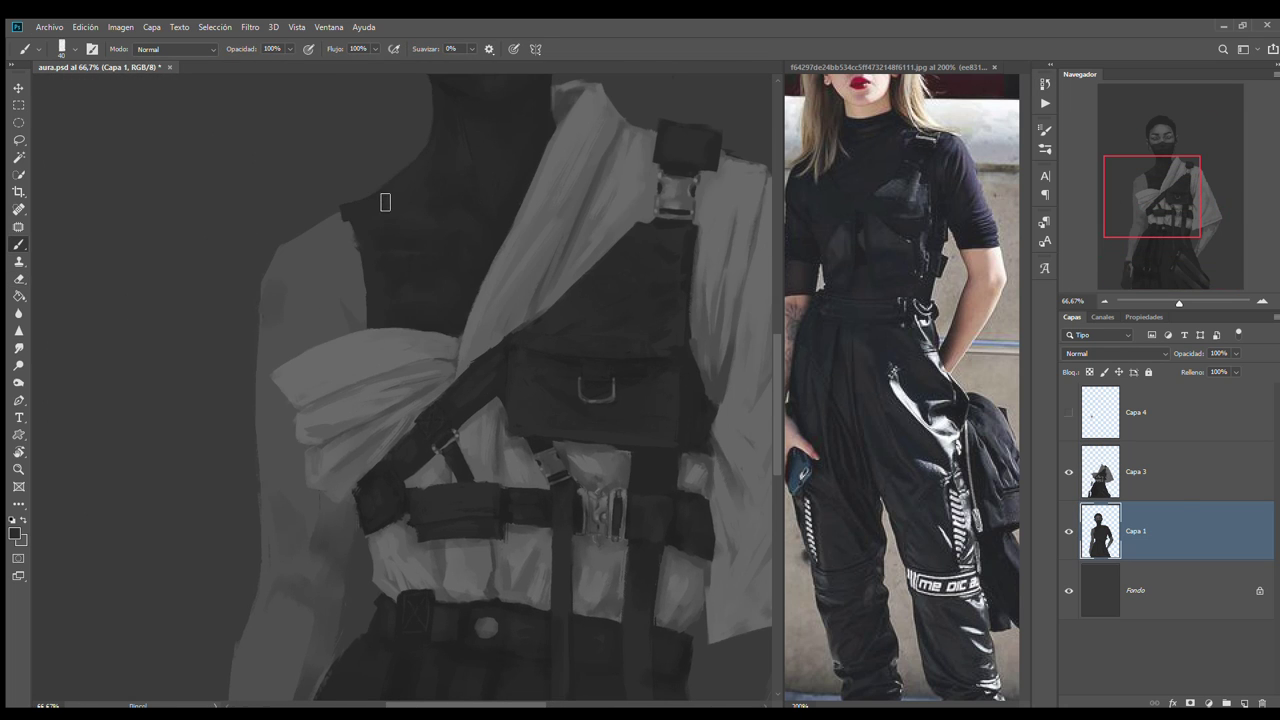
left_click(351, 294, "alt")
left_click_drag(350, 225, 365, 315)
left_click_drag(265, 300, 255, 370)
left_click_drag(246, 457, 250, 227)
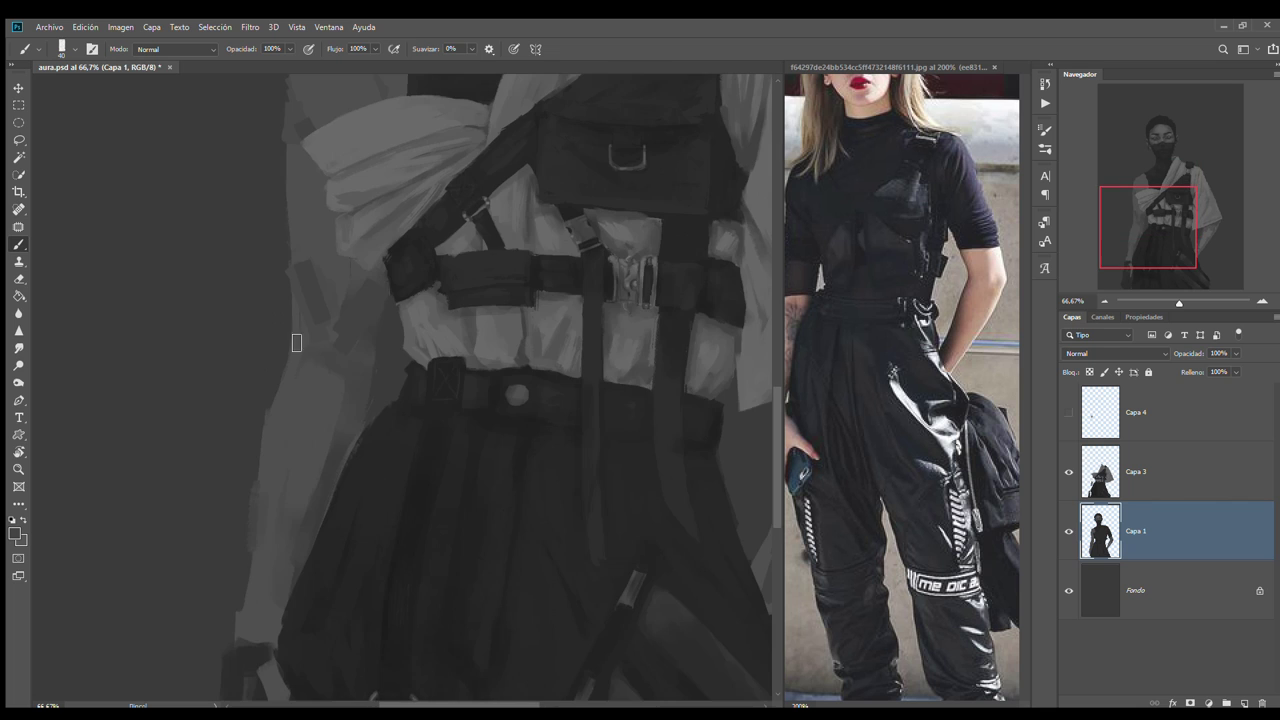
left_click_drag(345, 435, 300, 545)
left_click_drag(345, 290, 370, 325)
key("ctrl+minus")
mouse_move(256, 481)
left_mouse_down()
mouse_move(346, 481)
mouse_move(266, 341)
left_mouse_up()
Erase stray paint near the lower left and trim a thin strip off the left arm's edge
key("alt+bracketright")
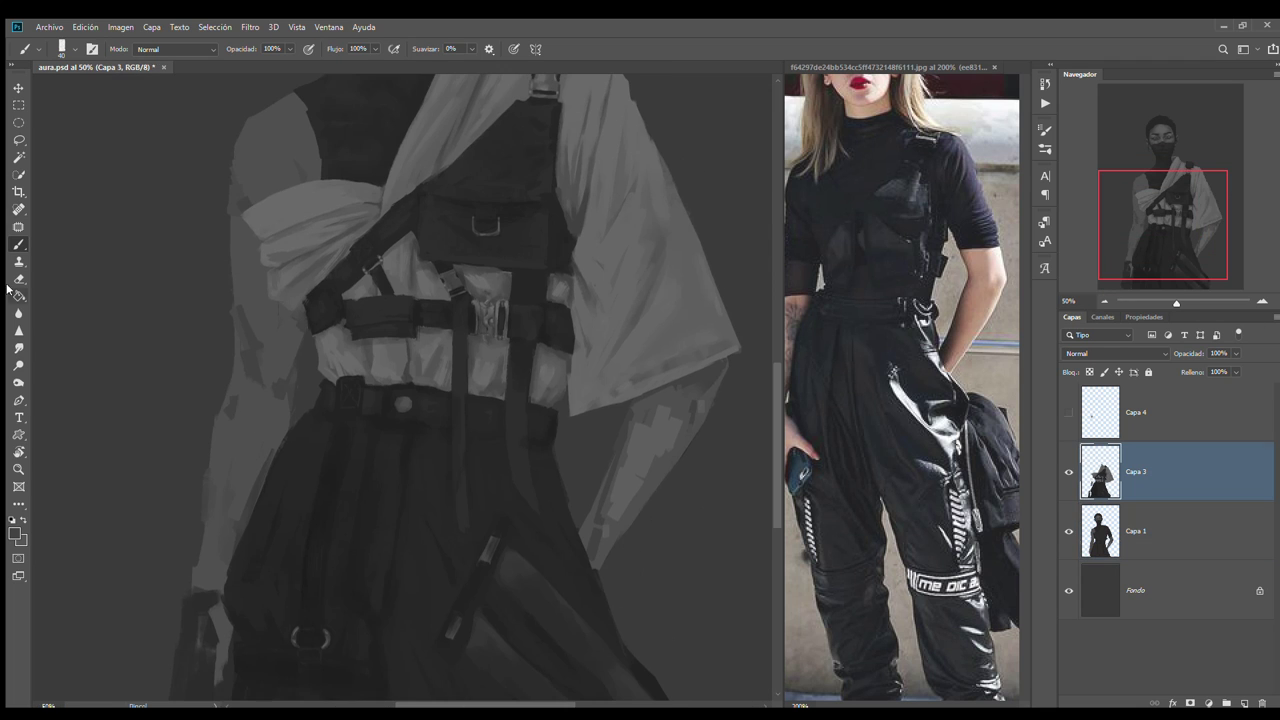
key("e")
left_click_drag(200, 595, 211, 654)
key("ctrl+minus")
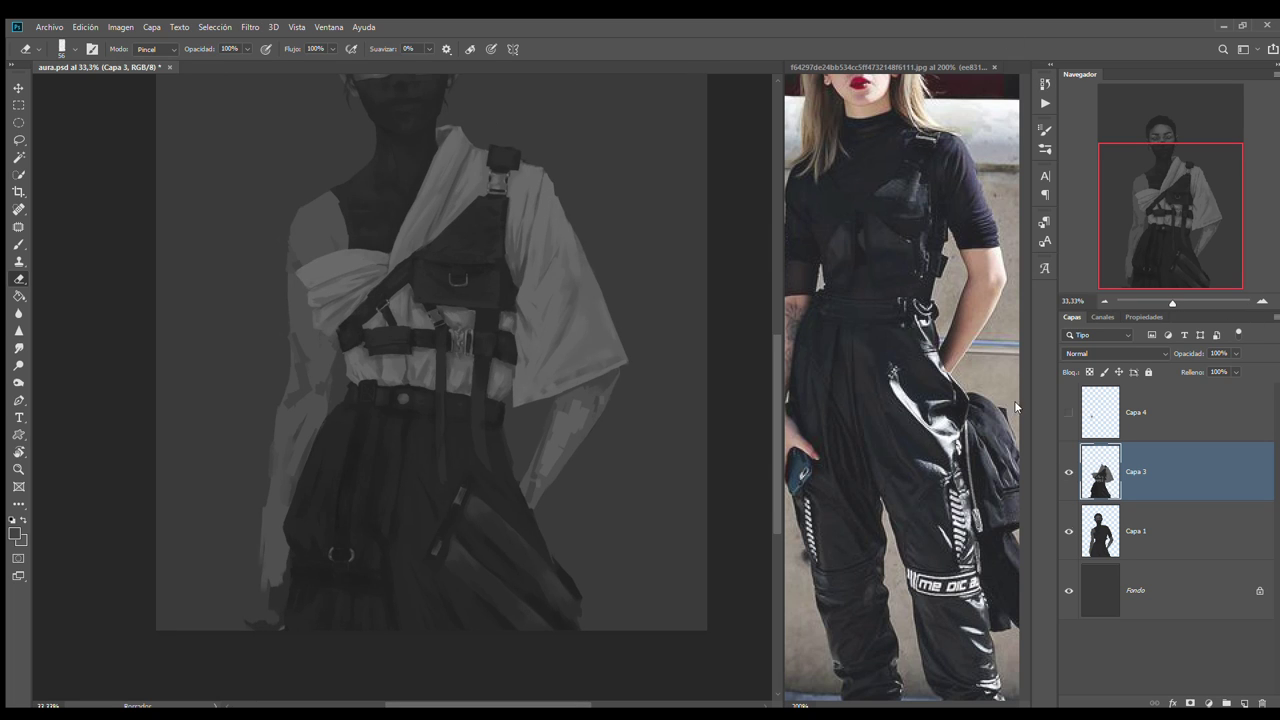
key("alt+bracketleft")
key("ctrl+plus")
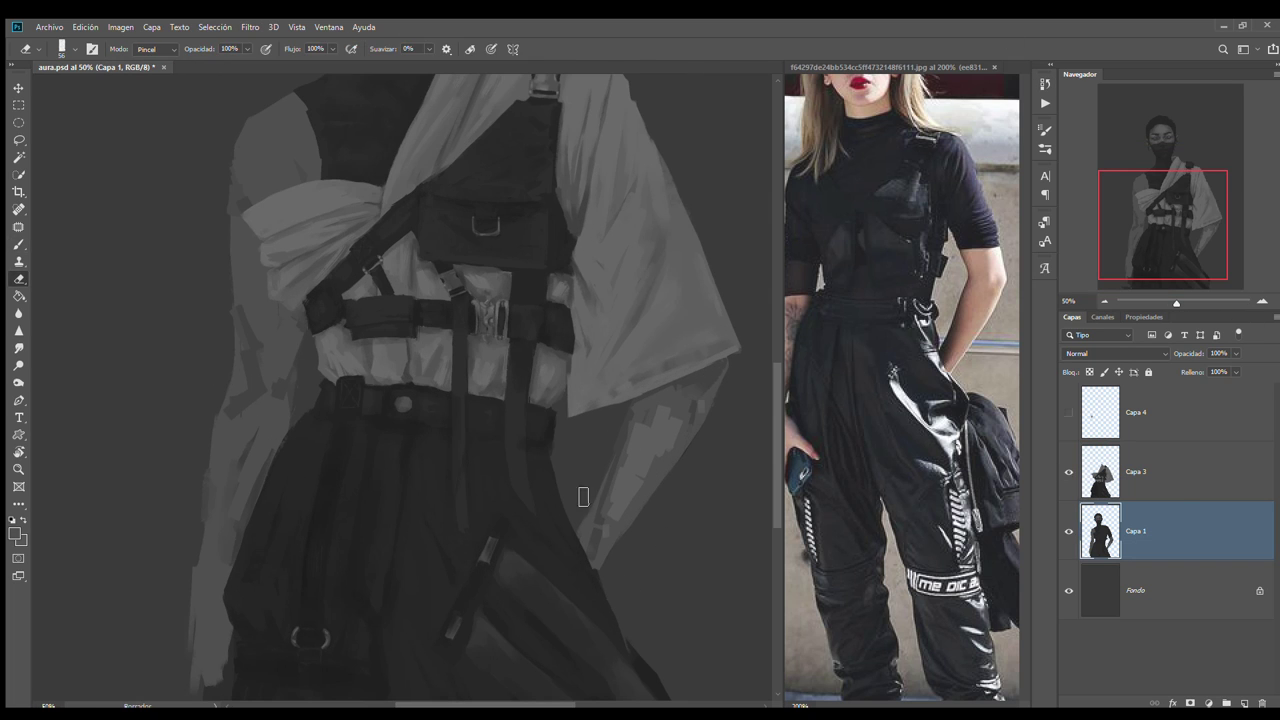
key("b")
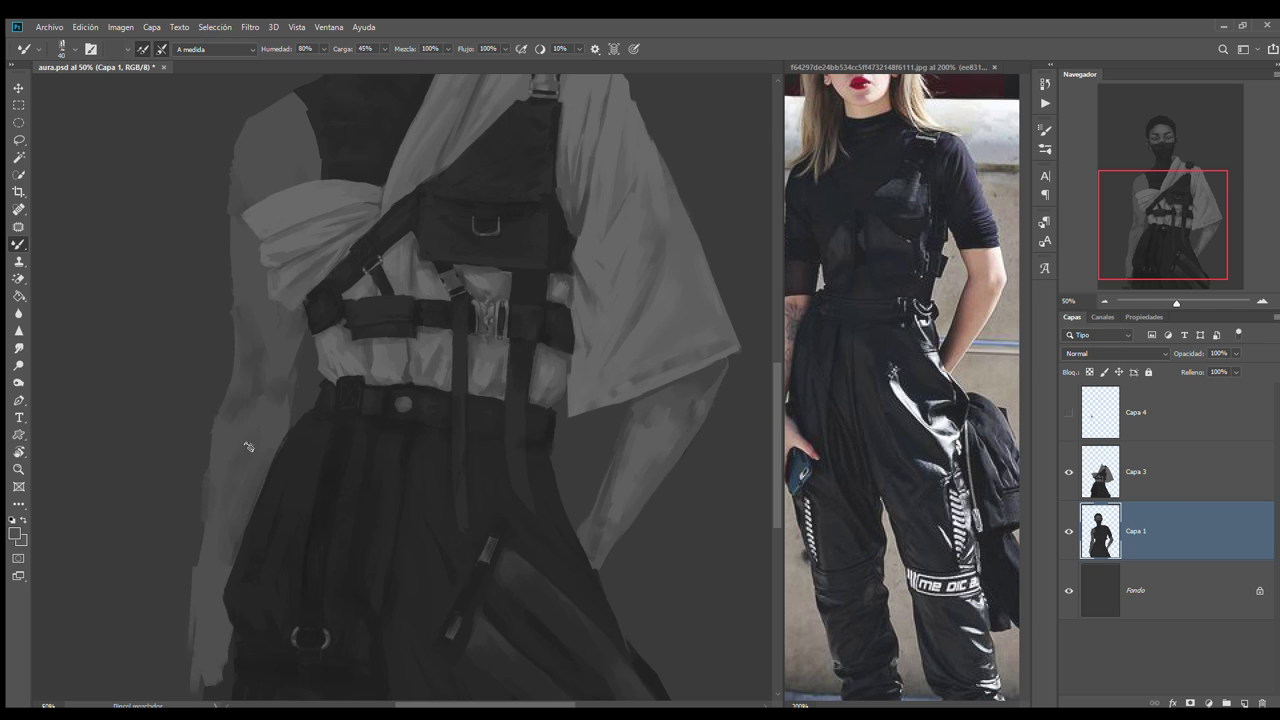
key("e")
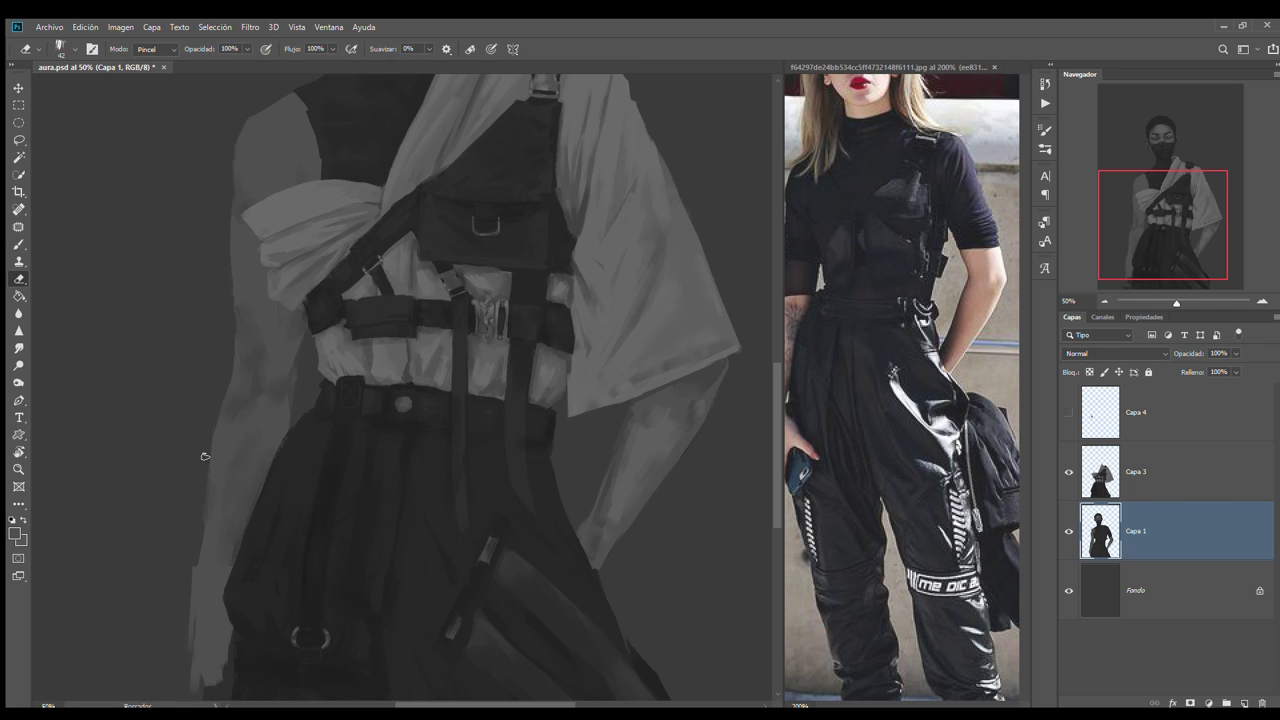
left_click_drag(194, 568, 194, 690)
Reframe the figure at 50% zoom, switching from Smudge back to the Brush
key("ctrl+minus")
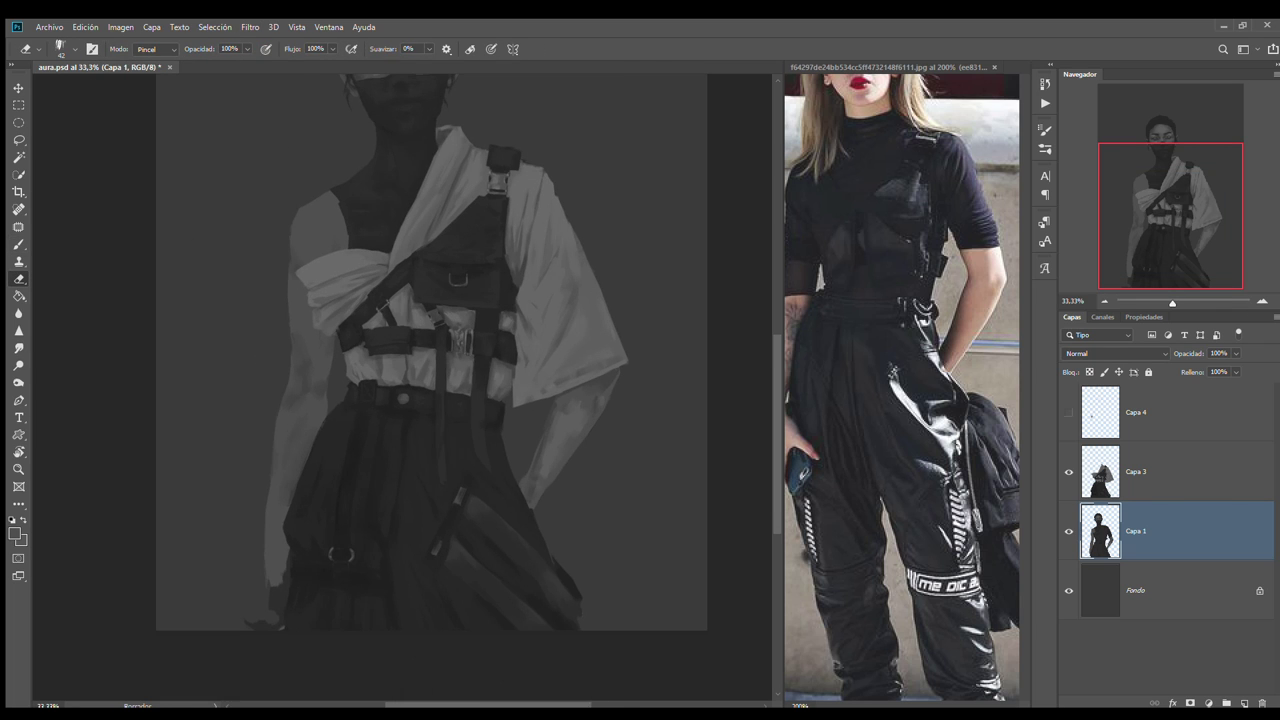
left_click_drag(285, 154, 300, 293)
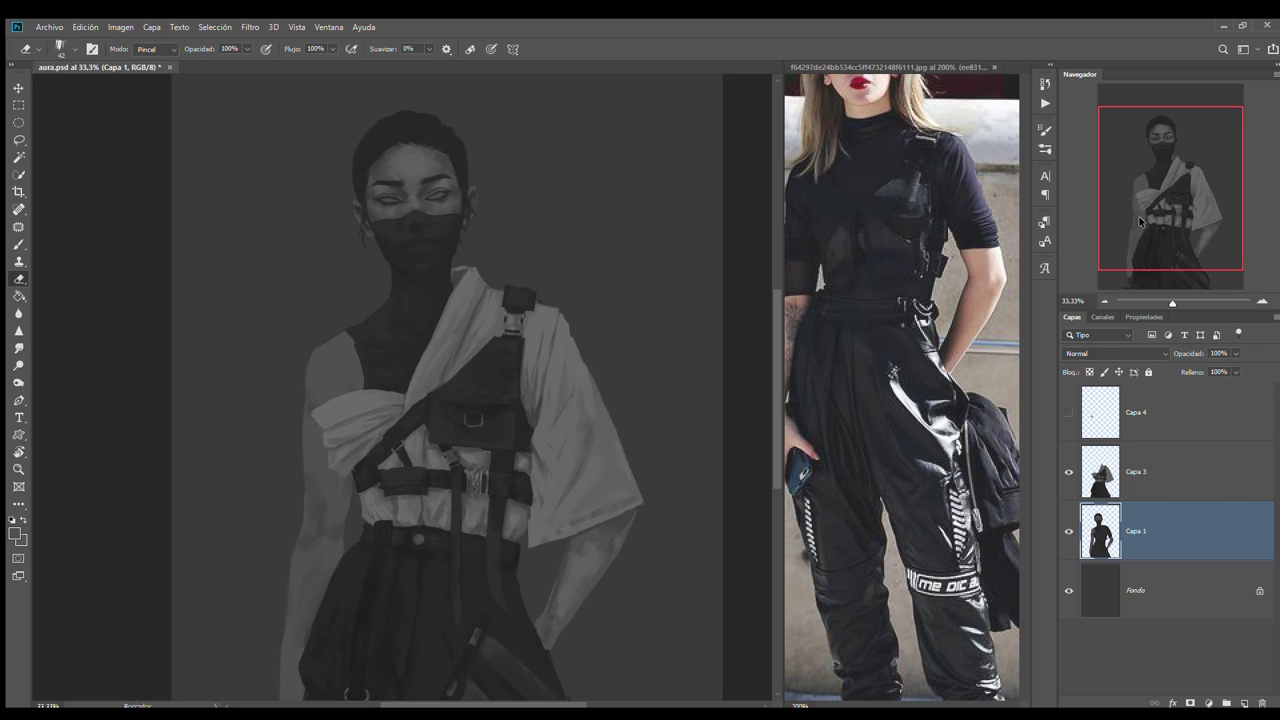
left_click_drag(1172, 301, 1176, 301)
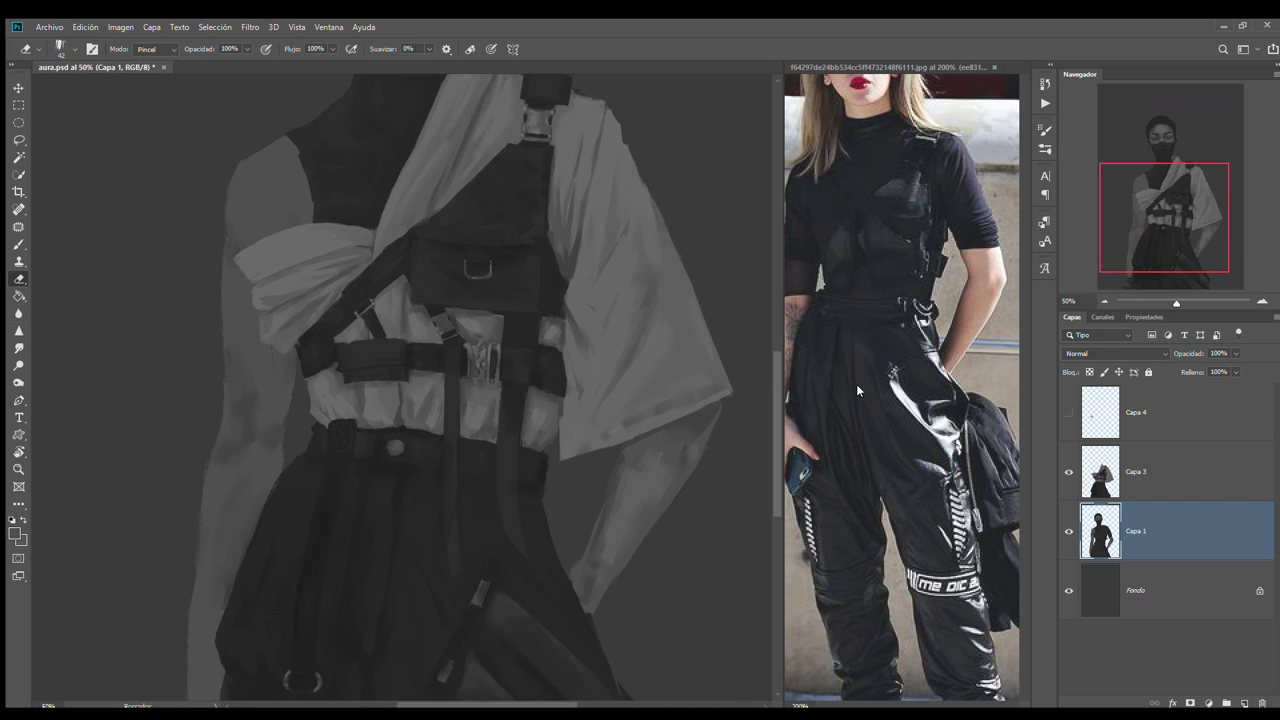
key("r")
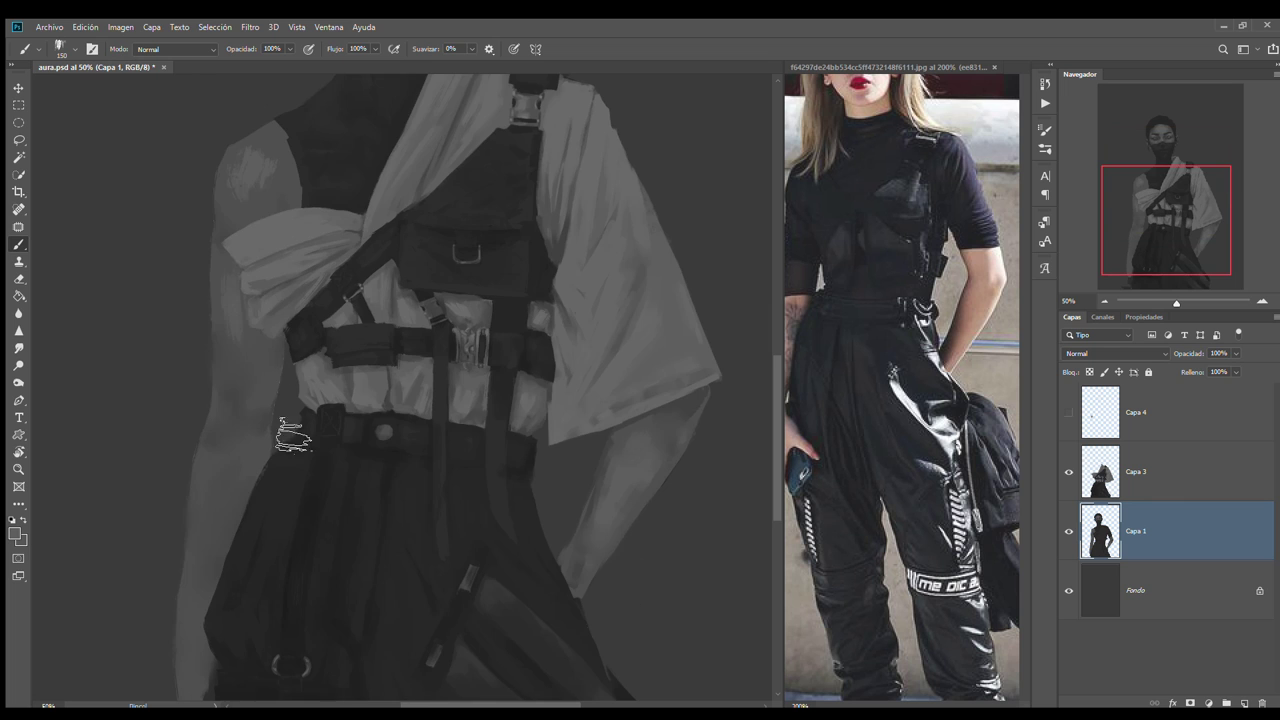
key("b")
left_click_drag(1168, 255, 1168, 209)
scroll(288, 306, "down", 5)
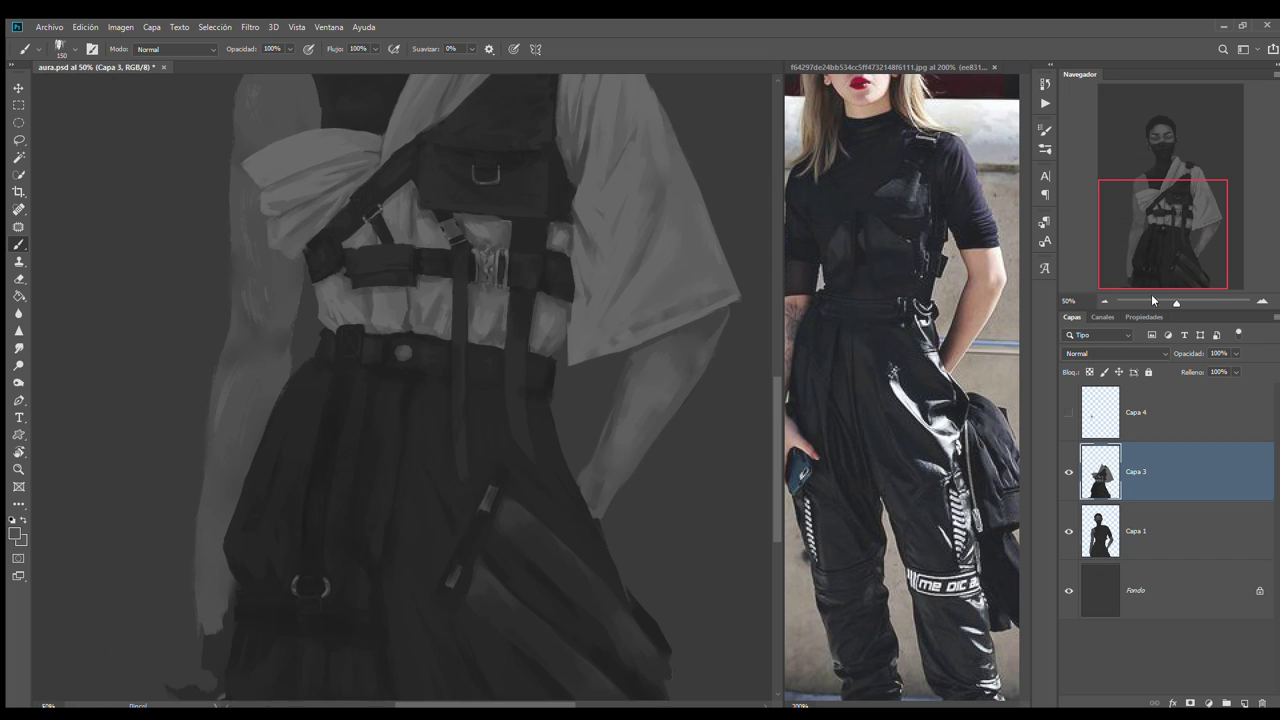
left_click(1104, 301)
Make the new Capa 5 layer active at 50% zoom with the Brush ready
key("e")
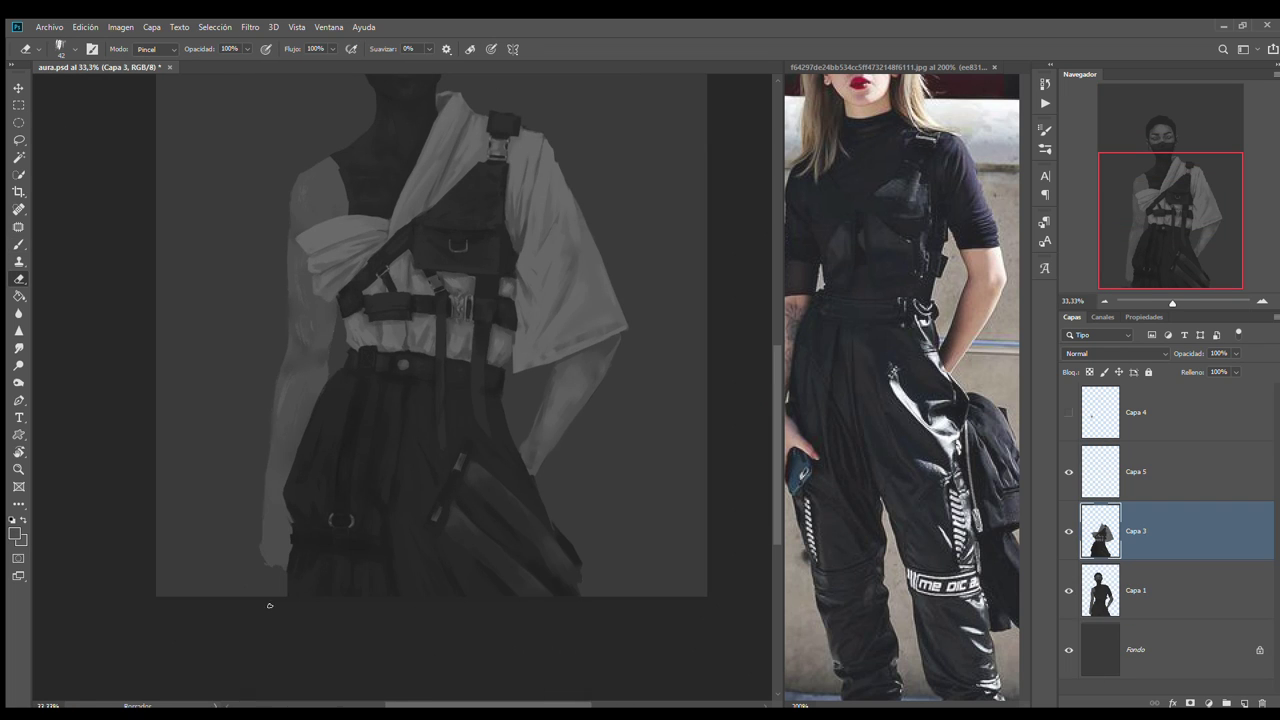
key("b")
scroll(284, 558, "up", 5)
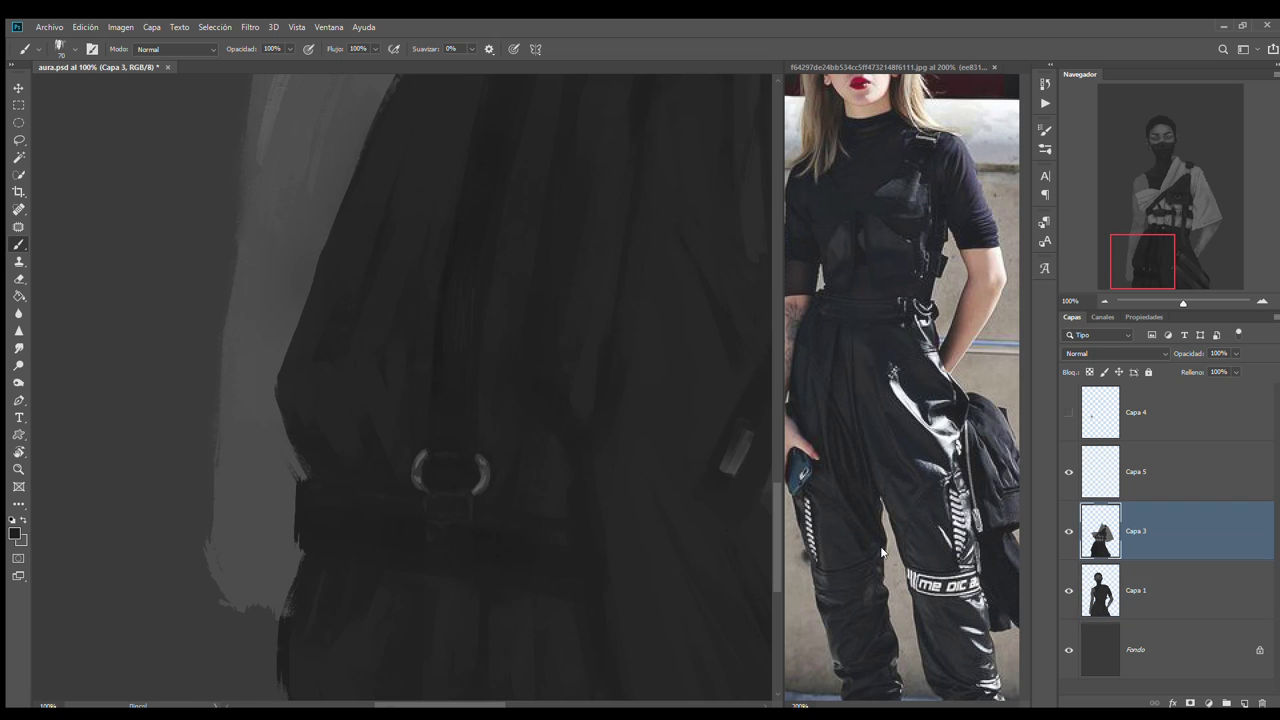
left_click_drag(1230, 301, 1169, 301)
key("alt+bracketright")
key("ctrl+plus")
key("ctrl+plus")
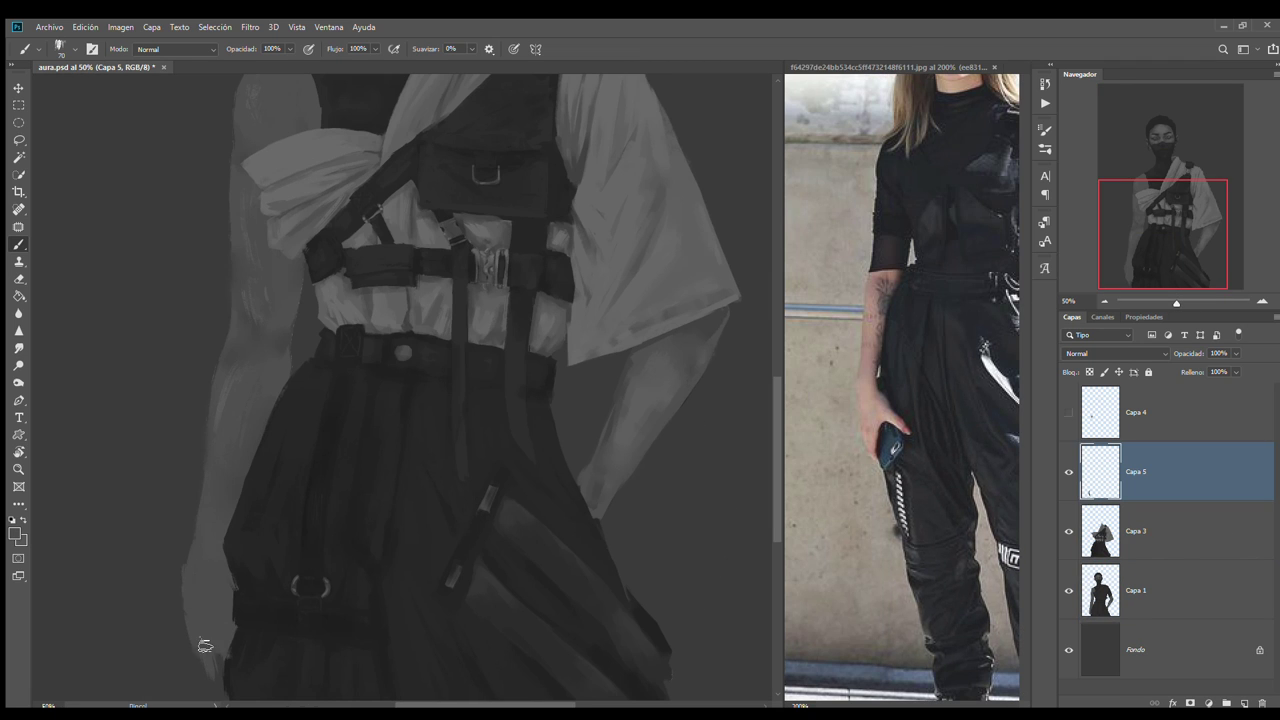
key("alt+bracketleft")
key("alt+bracketright")
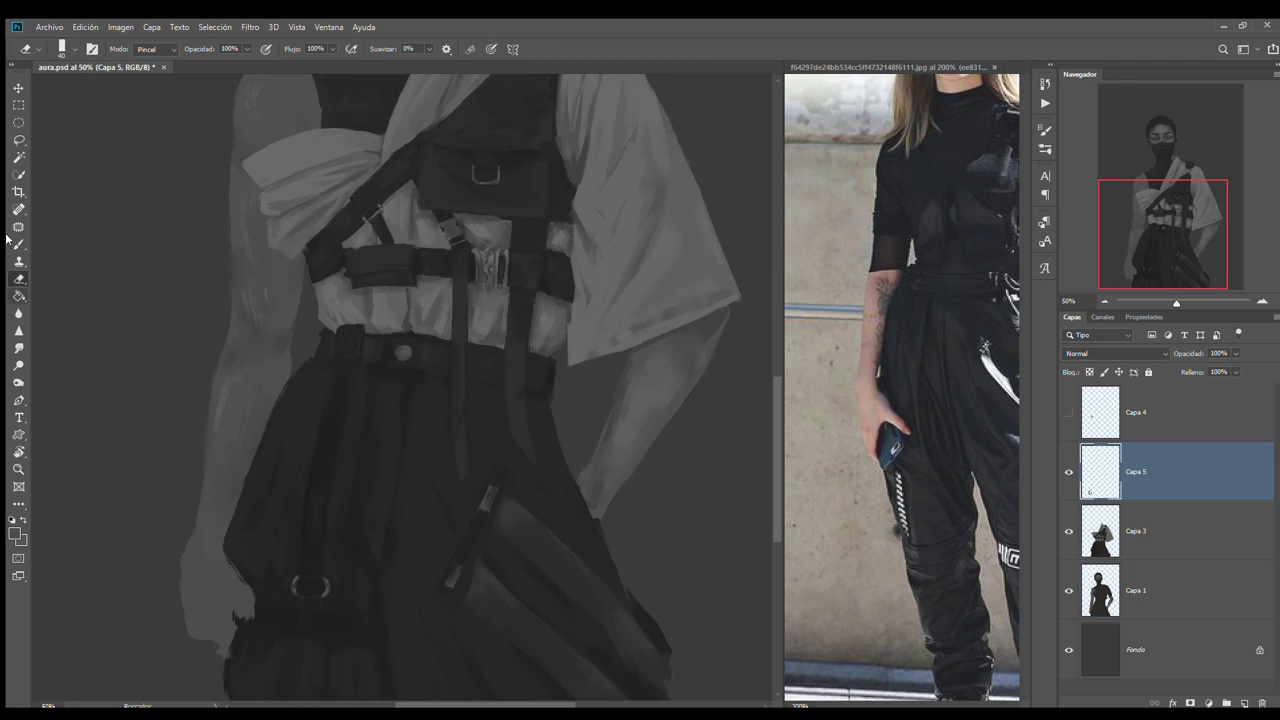
key("e")
key("b")
Rough in the lower-left hand in light grey, erasing to refine its shape
mouse_move(240, 645)
left_mouse_down()
mouse_move(250, 608)
mouse_move(215, 655)
mouse_move(257, 590)
left_mouse_up()
key("e")
key("b")
key("e")
key("ctrl+minus")
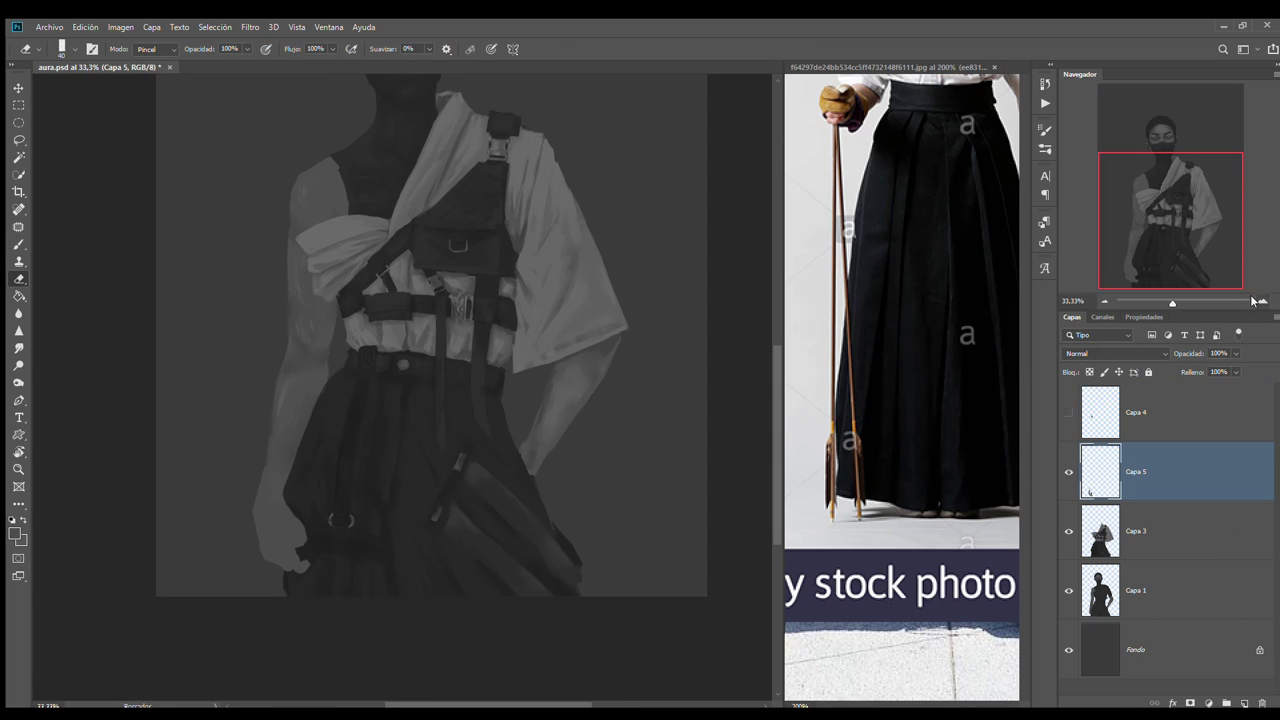
key("b")
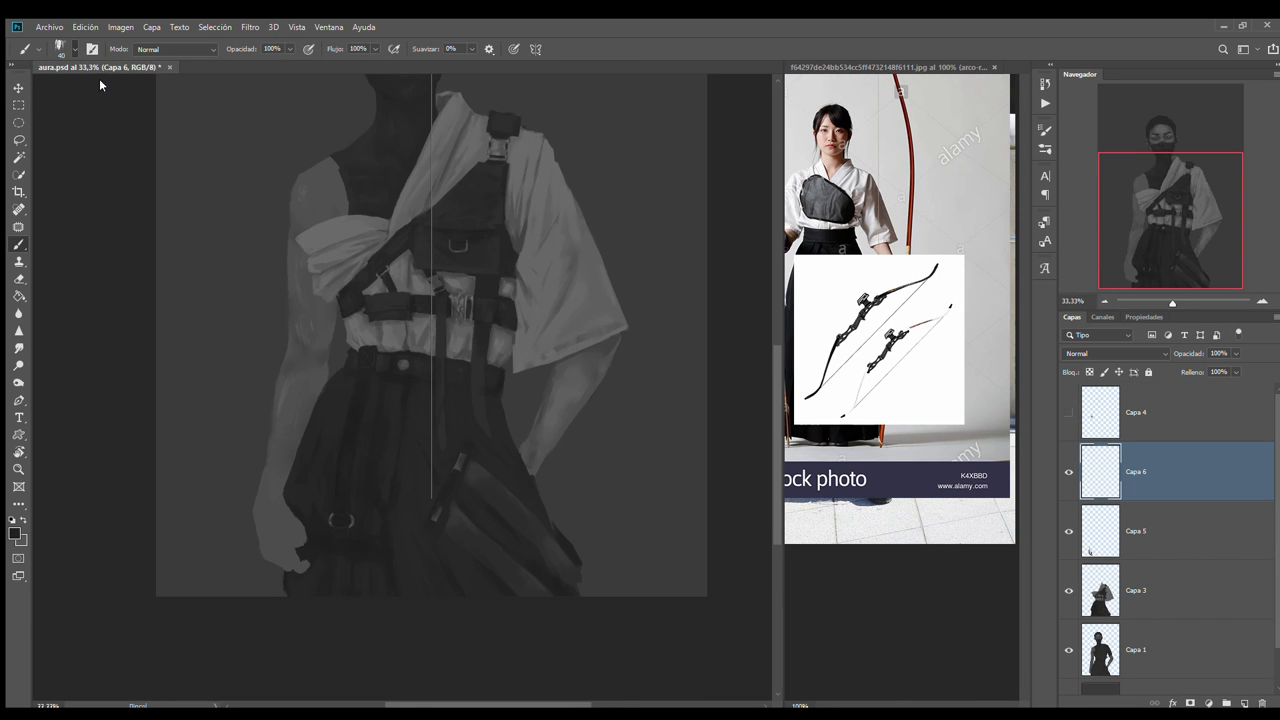
Paint a light bow across the hips with two curved limbs
key("x")
left_click_drag(340, 440, 520, 440)
left_click_drag(330, 436, 530, 440)
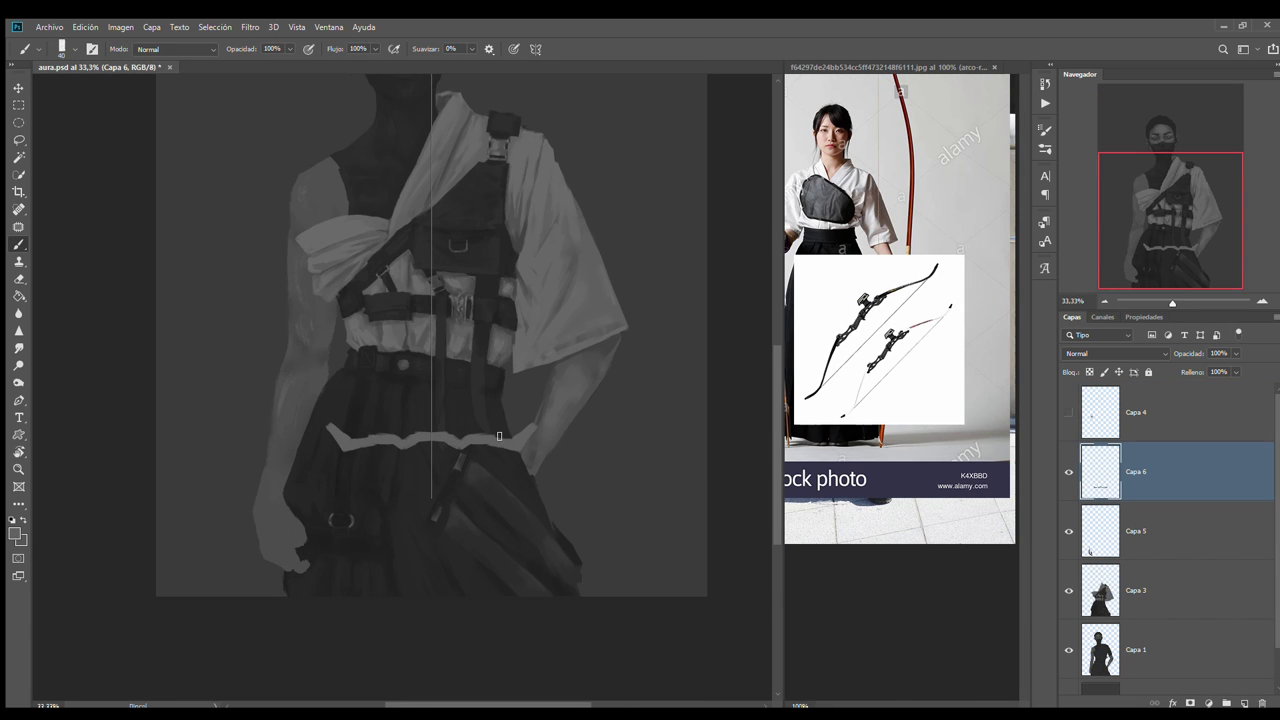
mouse_move(198, 368)
left_mouse_down()
mouse_move(666, 365)
mouse_move(300, 428)
left_mouse_up()
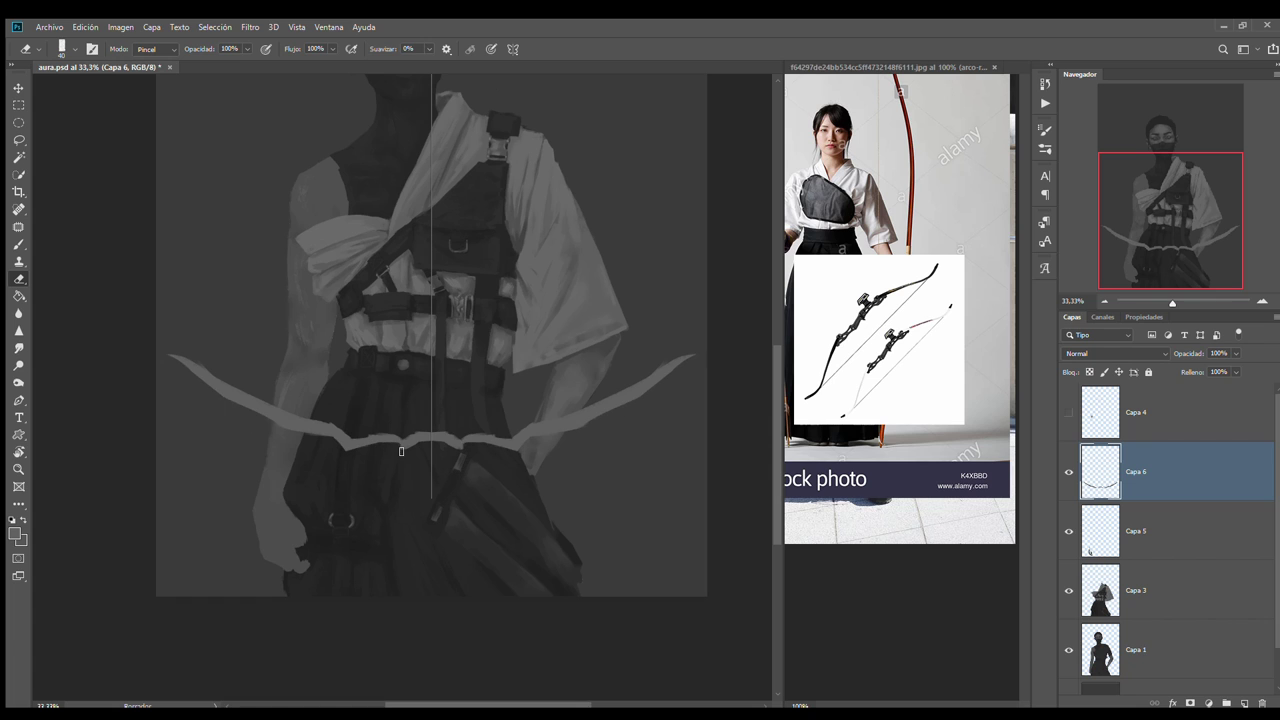
left_click_drag(184, 348, 280, 408)
Erase the bow limbs into thinner curves and trim the arcs
key("e")
mouse_move(186, 352)
left_mouse_down()
mouse_move(274, 418)
mouse_move(400, 421)
left_mouse_up()
key("b")
left_click(907, 68)
key("ctrl+plus")
key("ctrl+plus")
key("ctrl+plus")
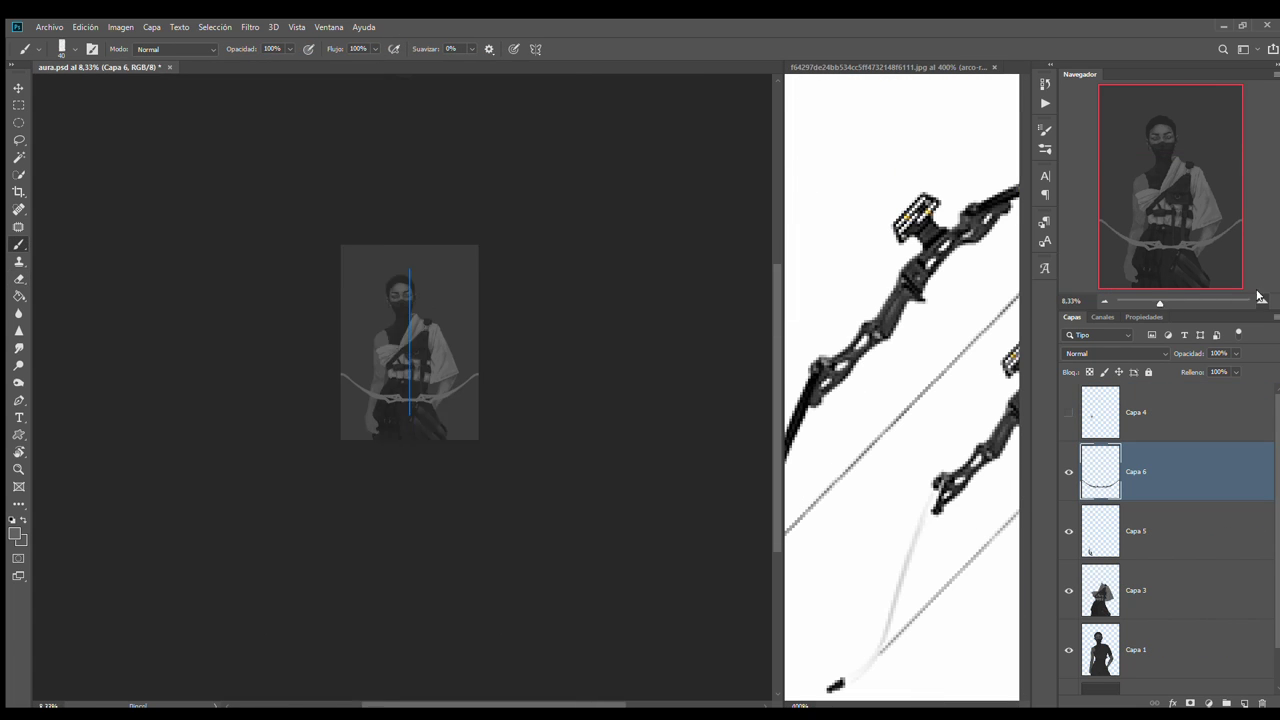
key("e")
left_click_drag(268, 426, 314, 428)
Try drawing a horizontal line above the bow, undoing the attempts
key("u")
key("ctrl+minus")
key("ctrl+minus")
key("ctrl+plus")
left_click_drag(214, 343, 700, 343)
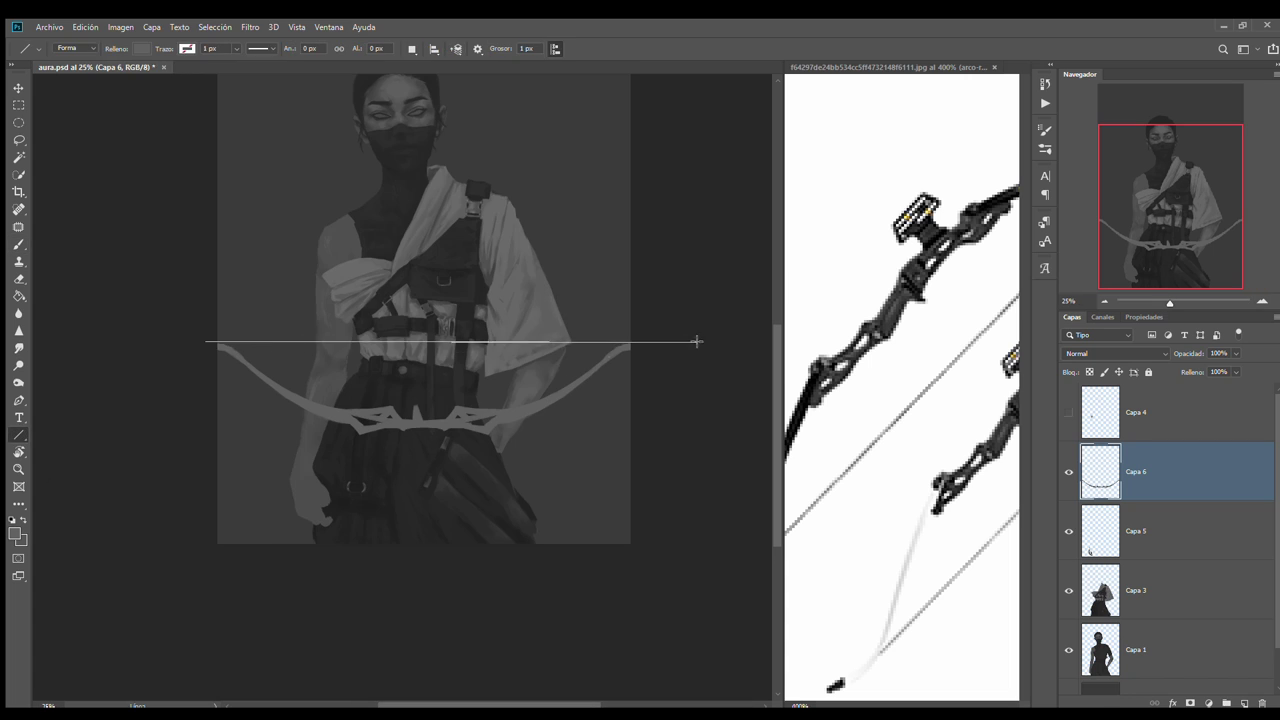
key("v")
key("ctrl+z")
key("u")
left_click_drag(205, 343, 677, 343)
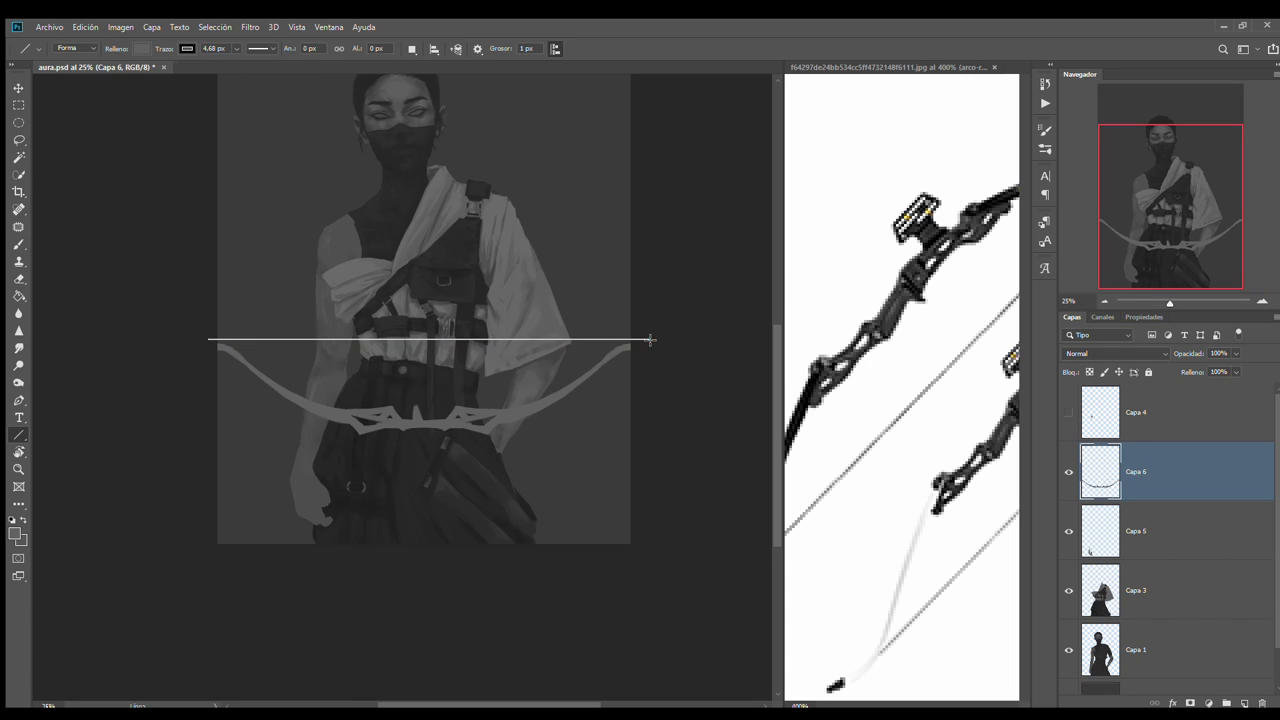
key("ctrl+z")
key("v")
key("ctrl+plus")
Draw the final straight bowstring line above the bow on shape layer Forma 1
key("u")
left_click_drag(34, 285, 766, 285)
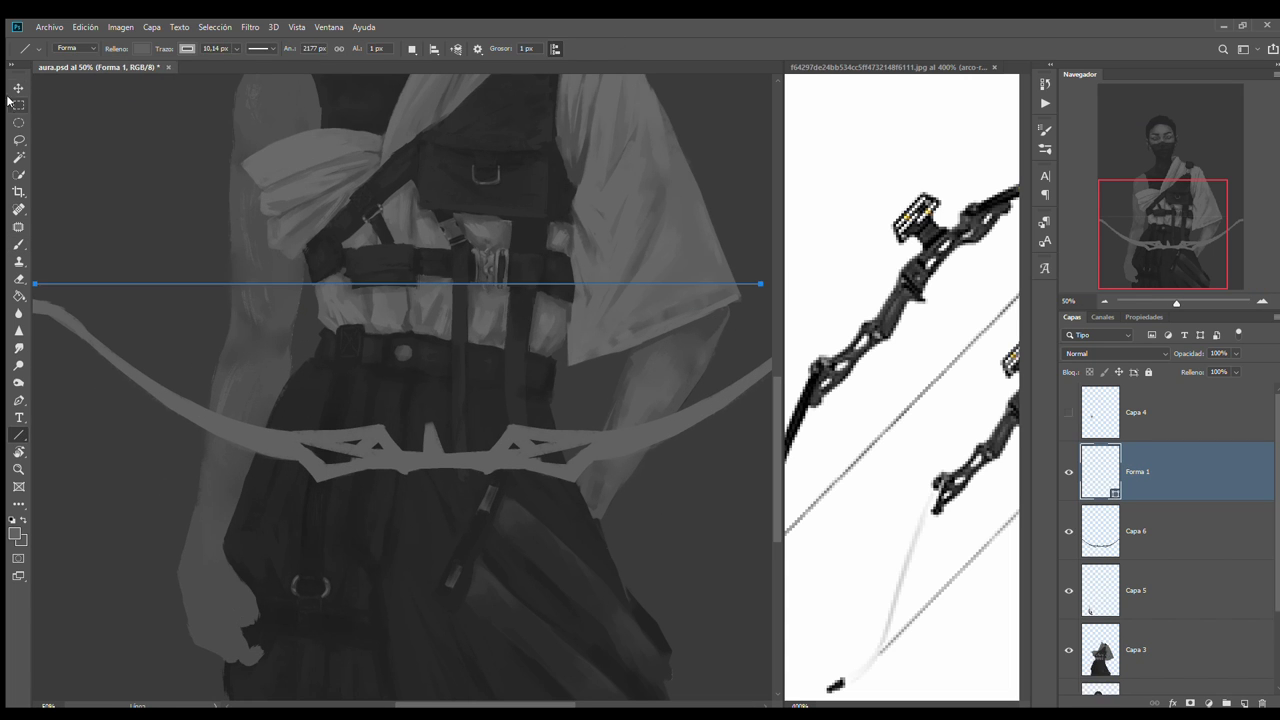
key("ctrl+z")
key("ctrl+minus")
left_click_drag(208, 341, 676, 341)
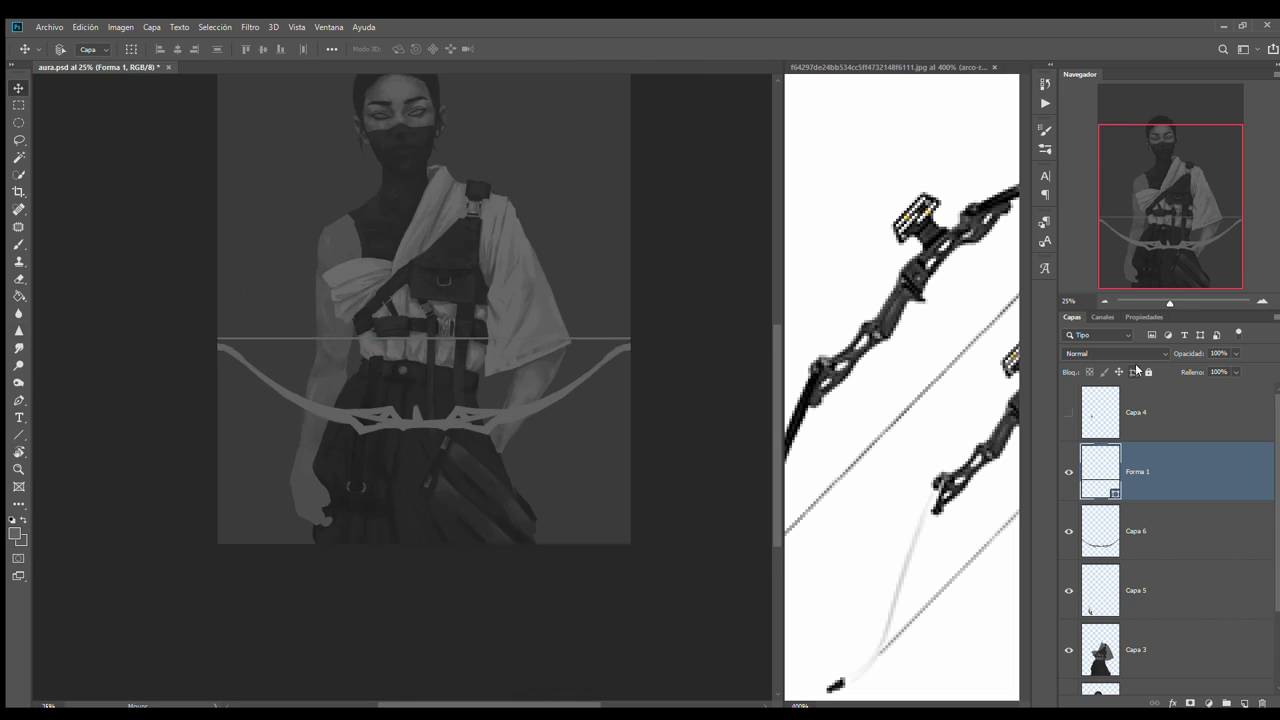
key("ctrl+plus")
key("ctrl+e")
key("e")
key("ctrl+plus")
Paint arm strokes on Capa 5 over the line and lighten the arm's left edge
key("alt+bracketright")
key("b")
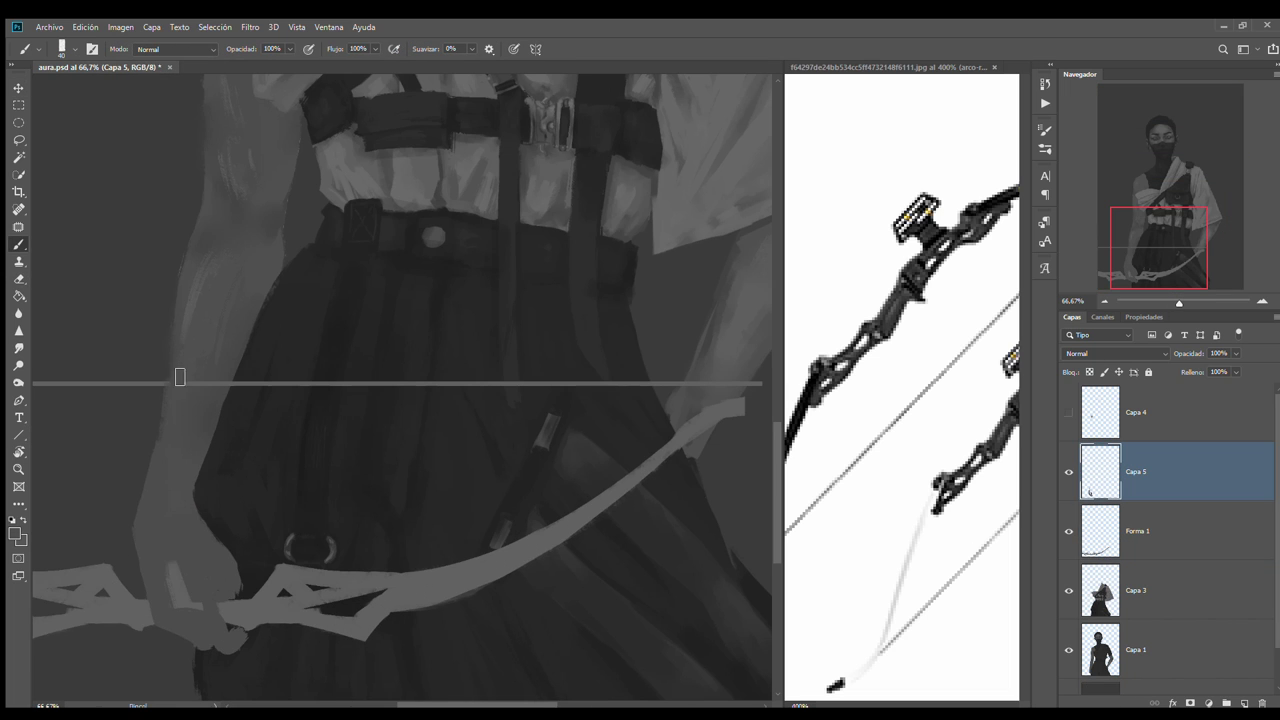
left_click_drag(180, 376, 203, 585)
left_click_drag(150, 628, 142, 568)
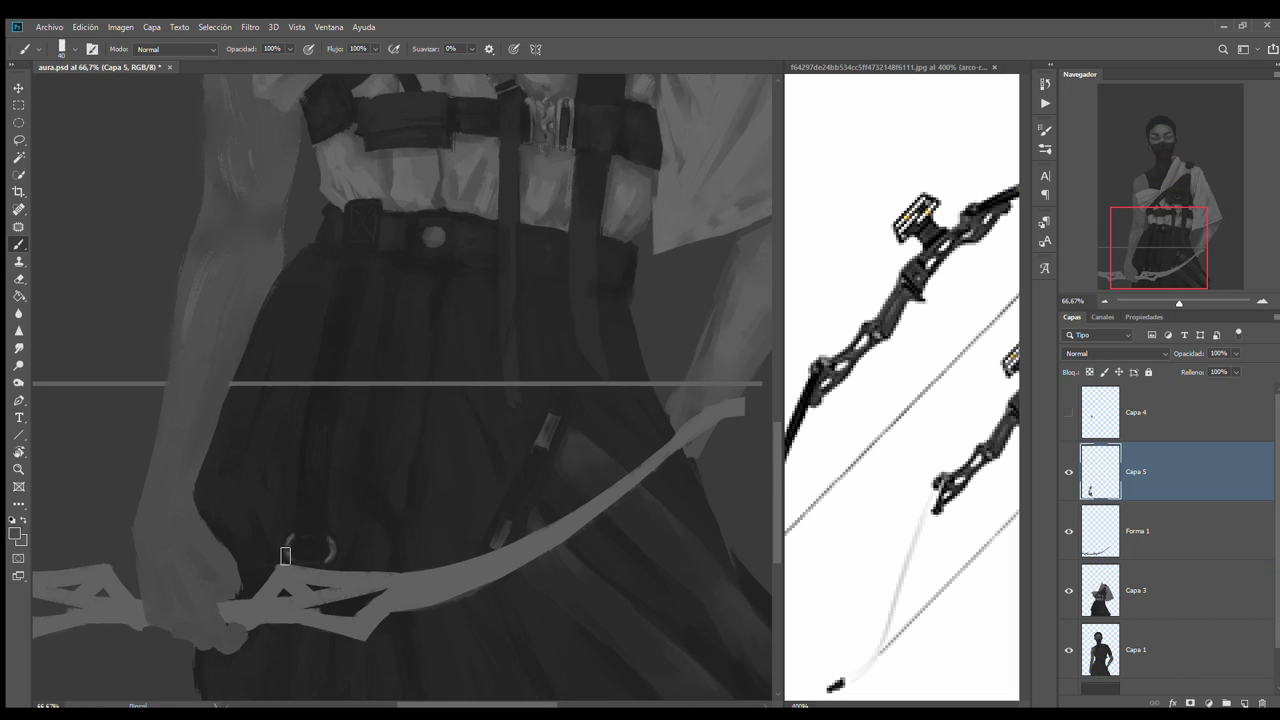
key("bracketleft")
key("bracketleft")
key("bracketleft")
key("alt+bracketleft")
key("alt+bracketright")
key("ctrl+plus")
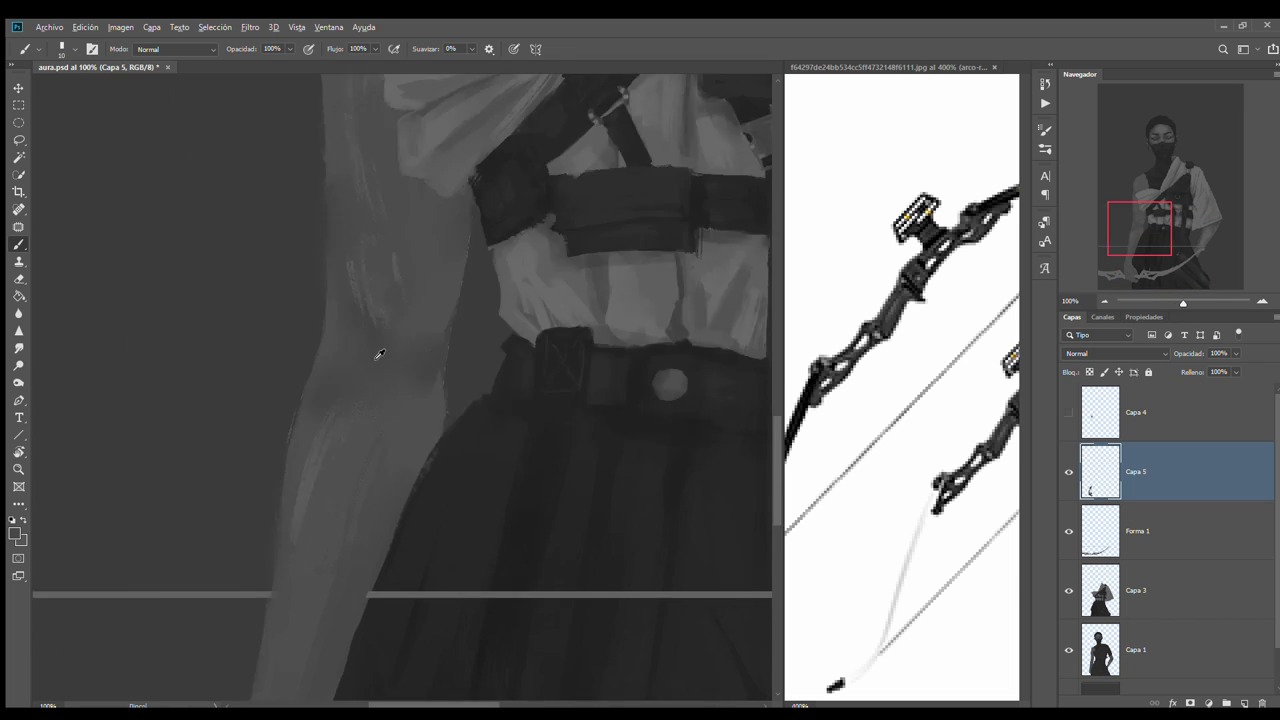
Brighten the hand's right edge and erase on the torso of Capa 5
scroll(380, 354, "down", 5)
left_click_drag(468, 462, 472, 546)
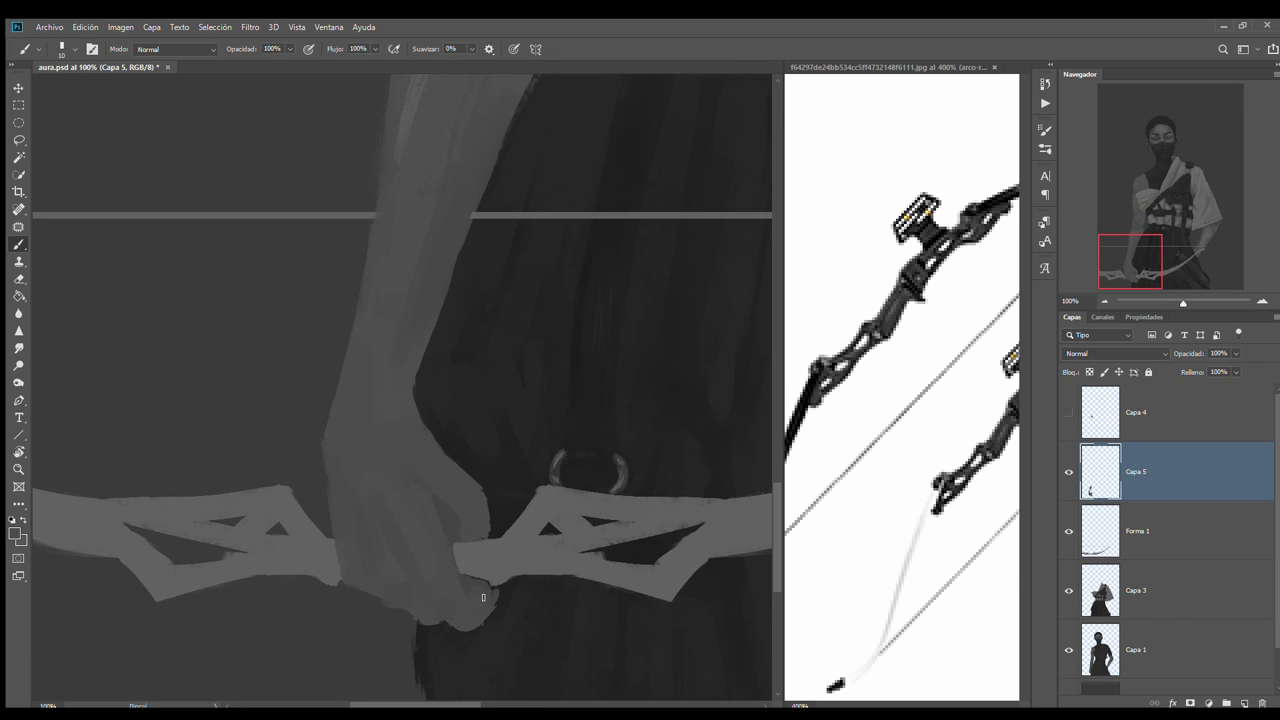
scroll(464, 591, "down", 4)
key("ctrl+plus")
key("ctrl+plus")
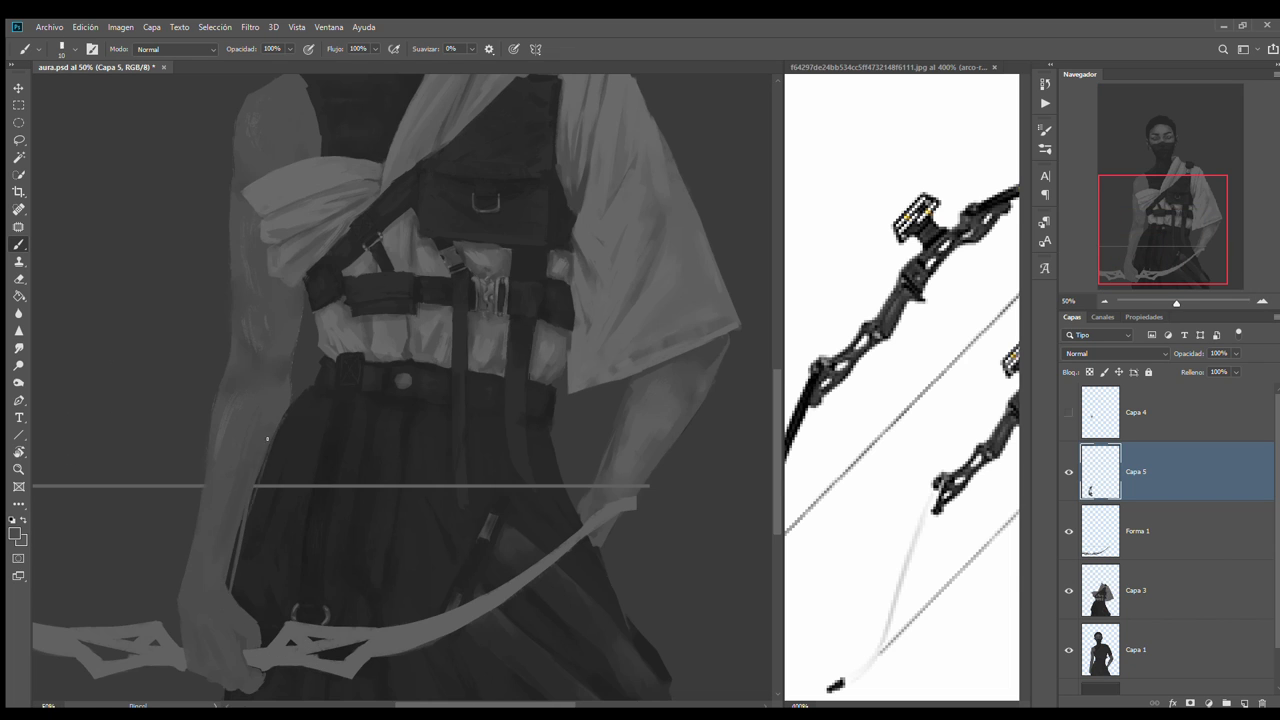
key("e")
left_click(1102, 300)
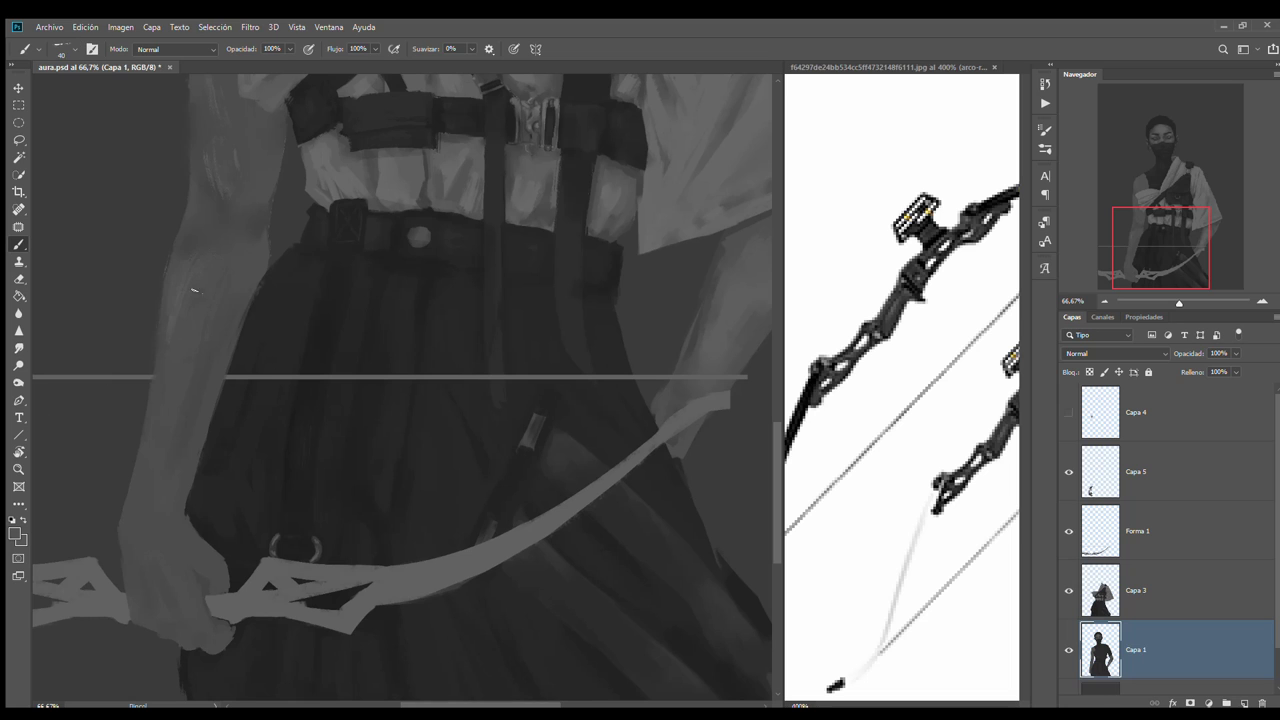
key("alt+bracketright")
key("alt+bracketright")
key("alt+bracketright")
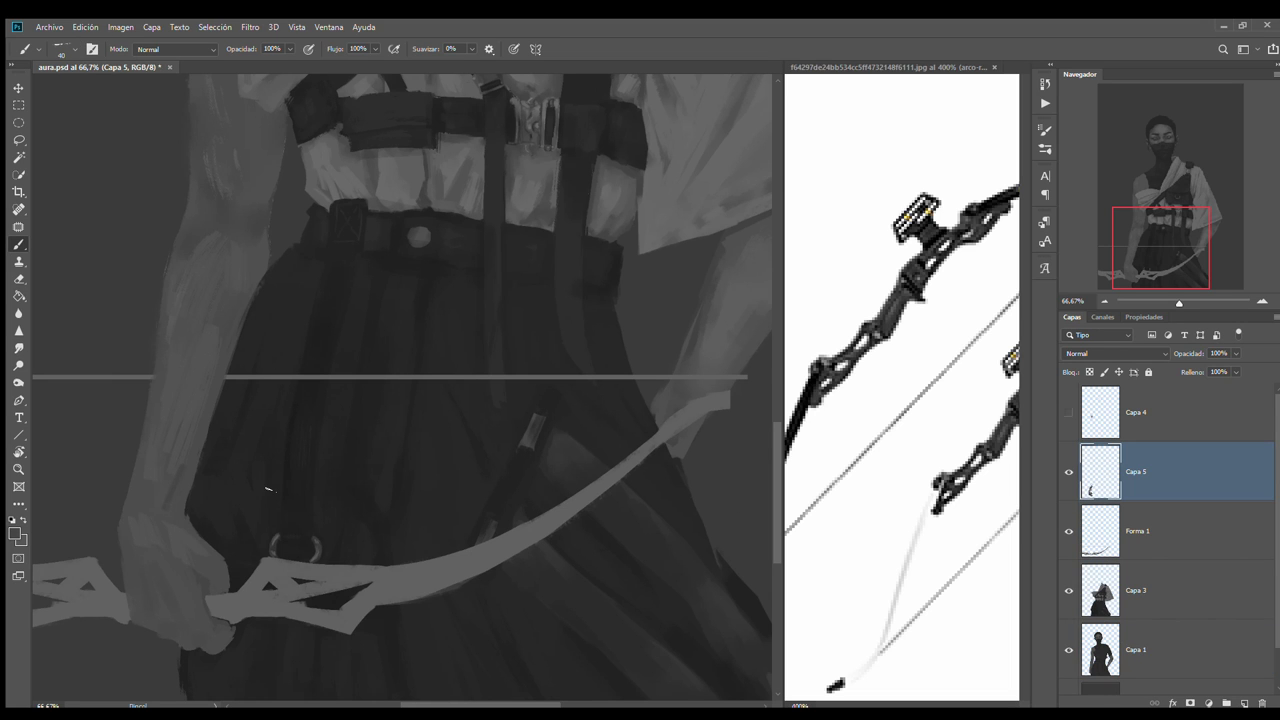
scroll(226, 198, "up", 3)
scroll(226, 198, "up", 3)
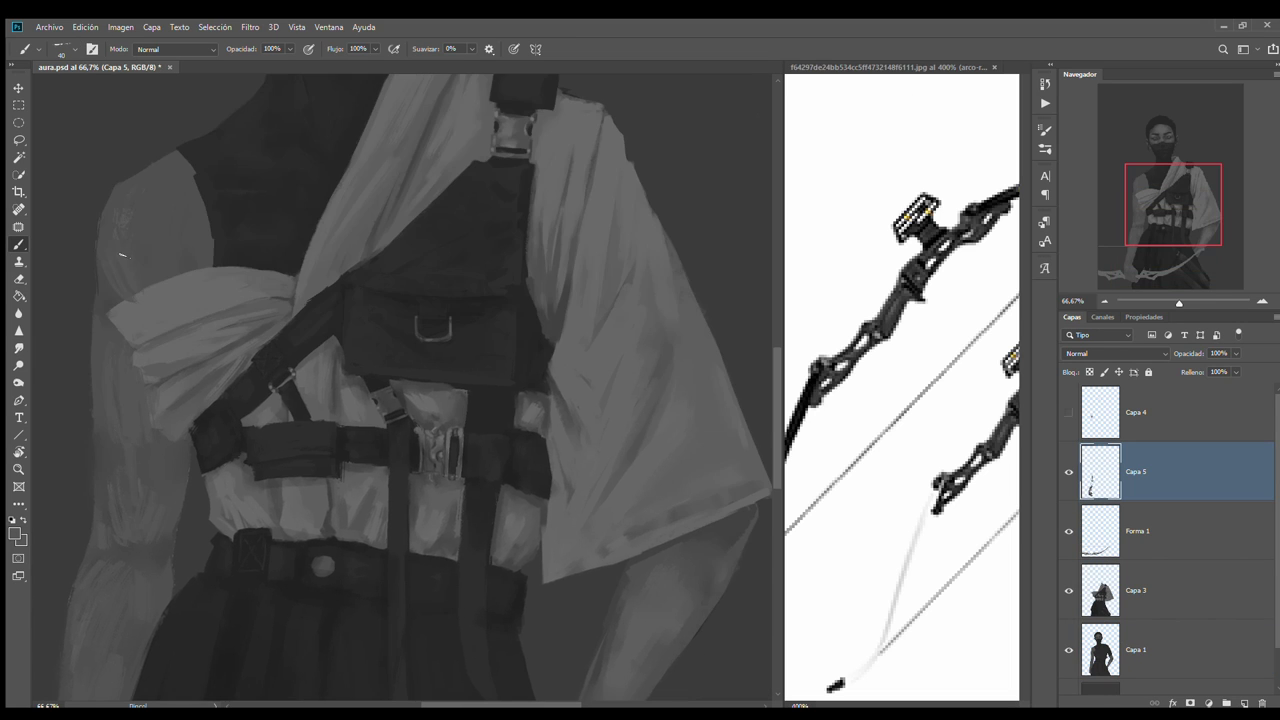
Blend the figure's paint with the Smudge and Mixer Brush tools
left_click(18, 347)
scroll(400, 390, "down", 2)
key("alt+bracketleft")
key("alt+bracketleft")
key("alt+bracketleft")
scroll(400, 390, "down", 2)
scroll(400, 390, "up", 3)
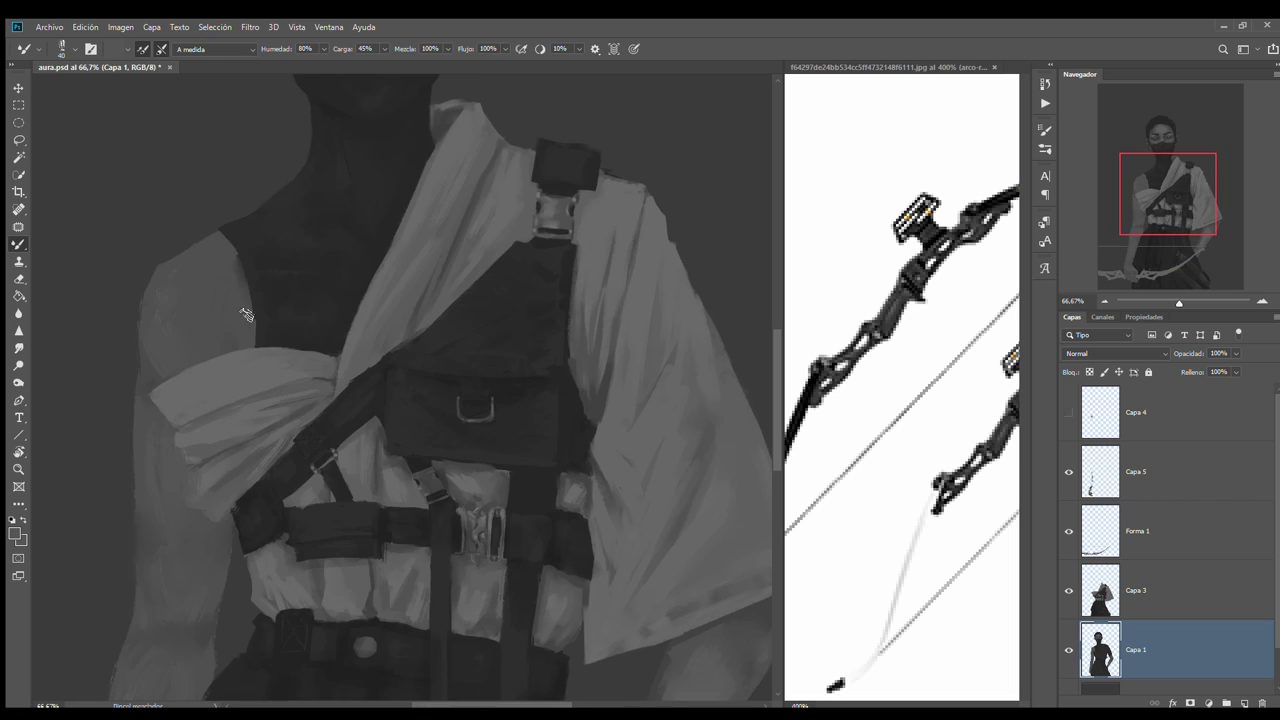
scroll(400, 390, "down", 3)
scroll(400, 390, "up", 2)
Touch up the Capa 1, Forma 1 and Capa 5 layers with brush and eraser
key("b")
key("alt+bracketright")
key("alt+bracketright")
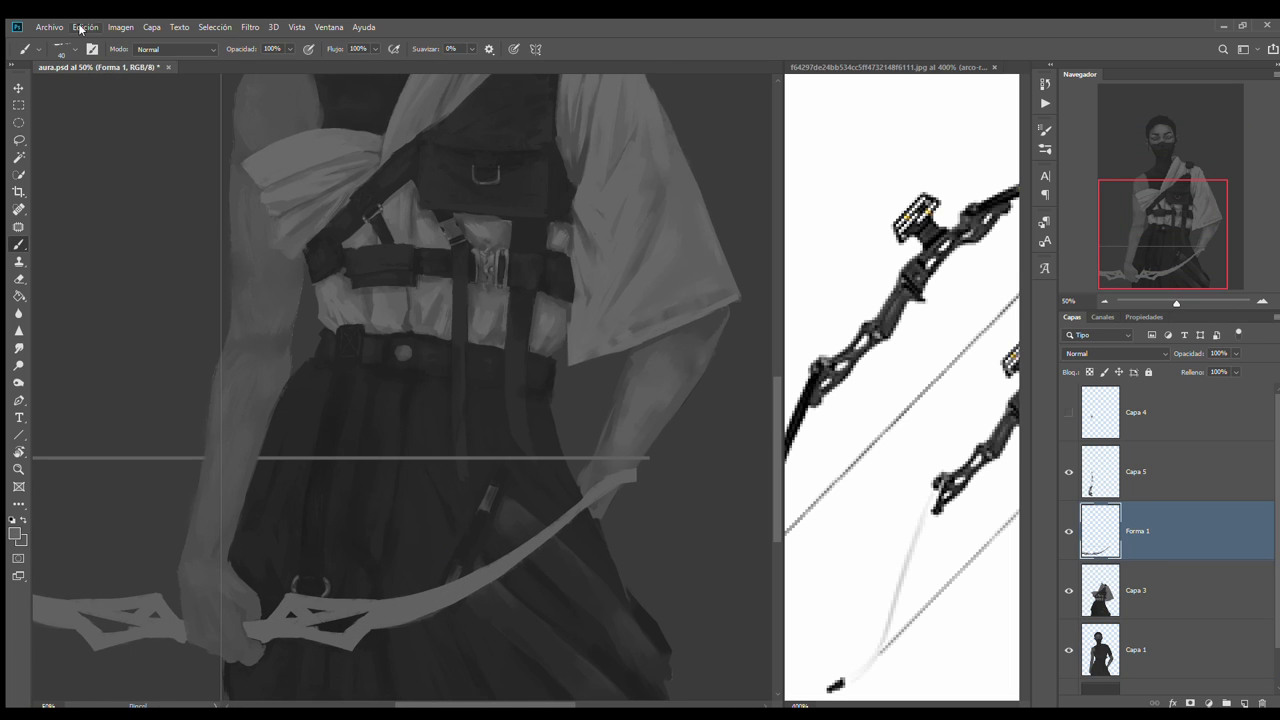
key("e")
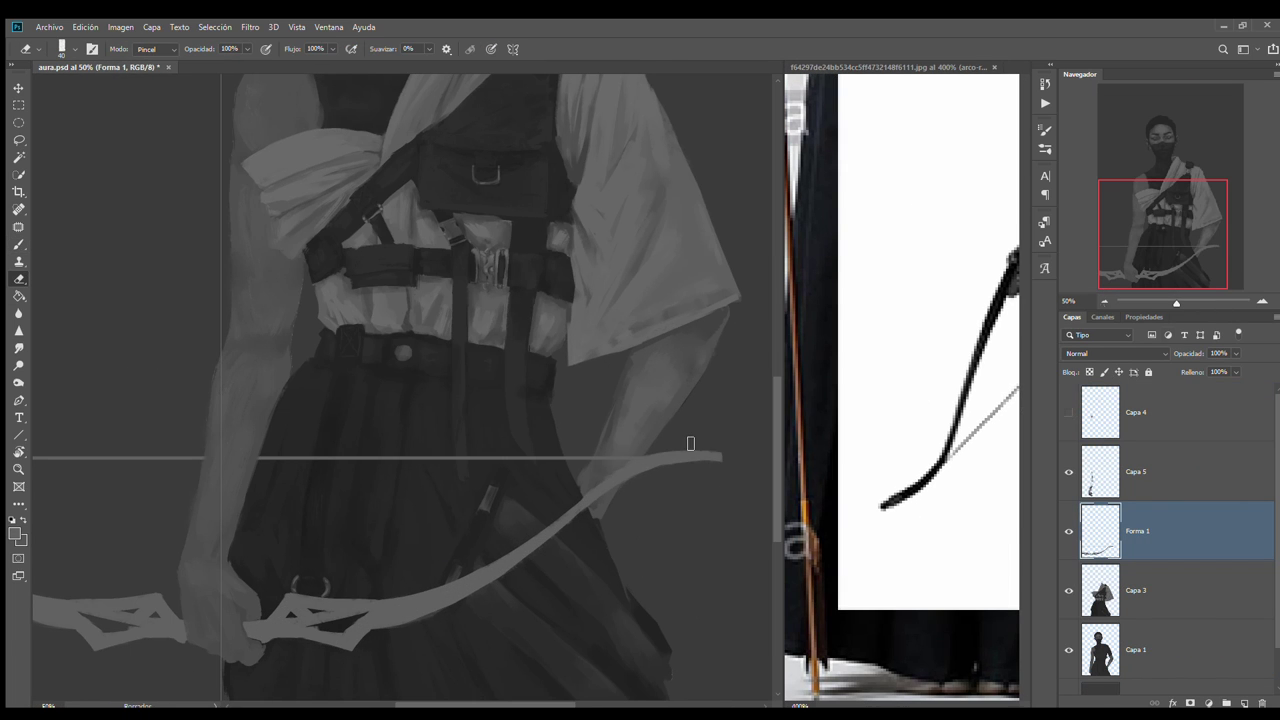
key("ctrl+minus")
key("ctrl+minus")
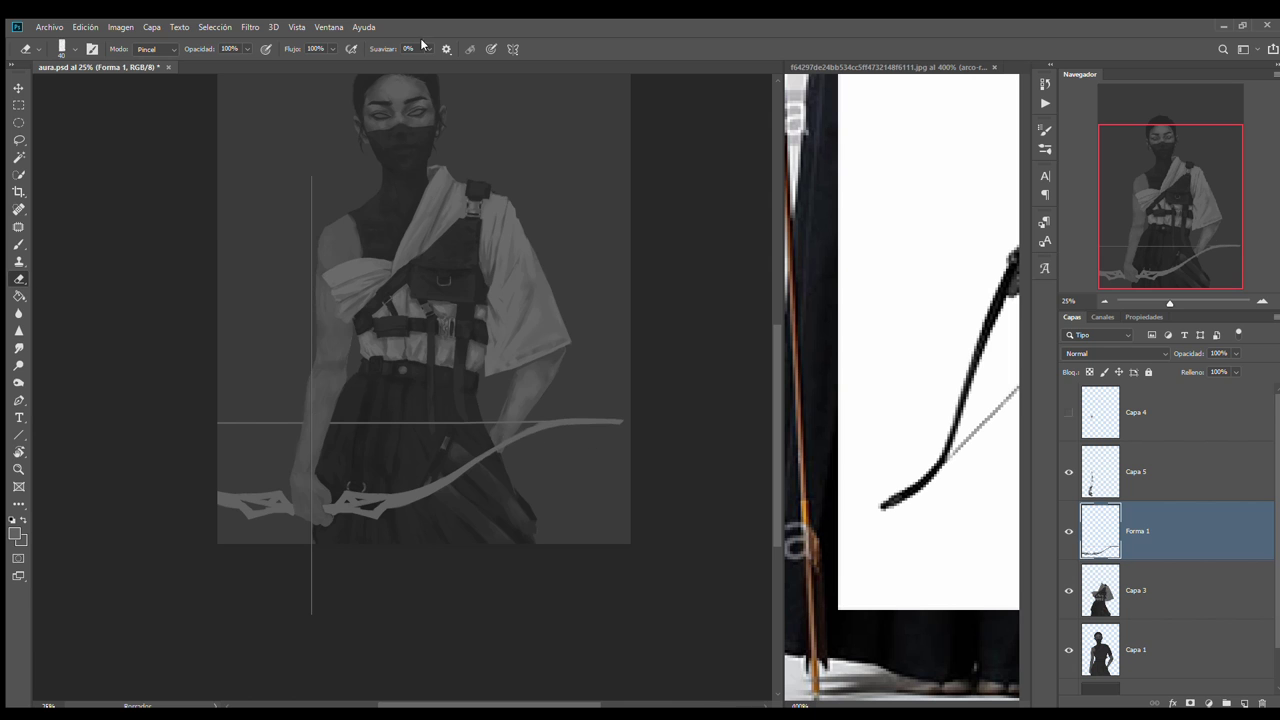
key("ctrl+minus")
scroll(414, 114, "up", 5)
key("alt+bracketright")
Merge all the layers into the single Fondo layer
key("ctrl+minus")
key("ctrl+minus")
key("ctrl+minus")
key("ctrl+e")
key("ctrl+e")
key("ctrl+e")
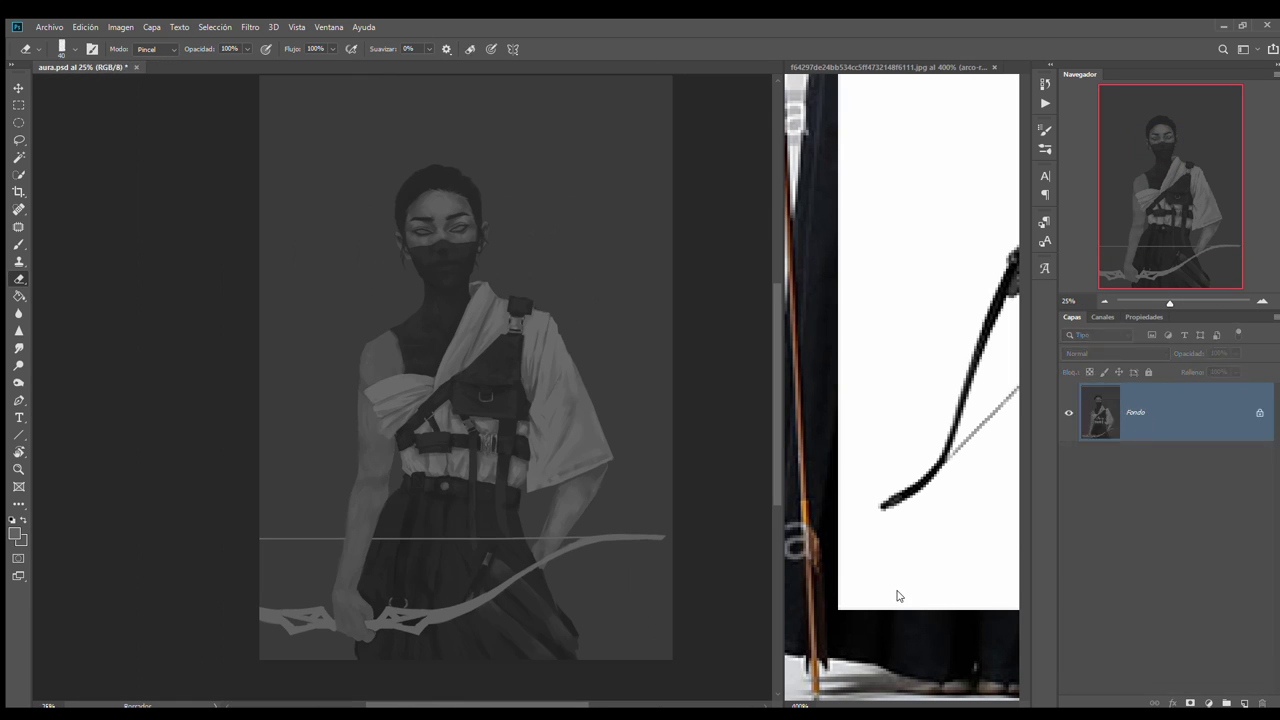
key("alt+bracketleft")
key("b")
Paint dark strokes around the figure and light strokes behind the head
left_click_drag(615, 432, 330, 400)
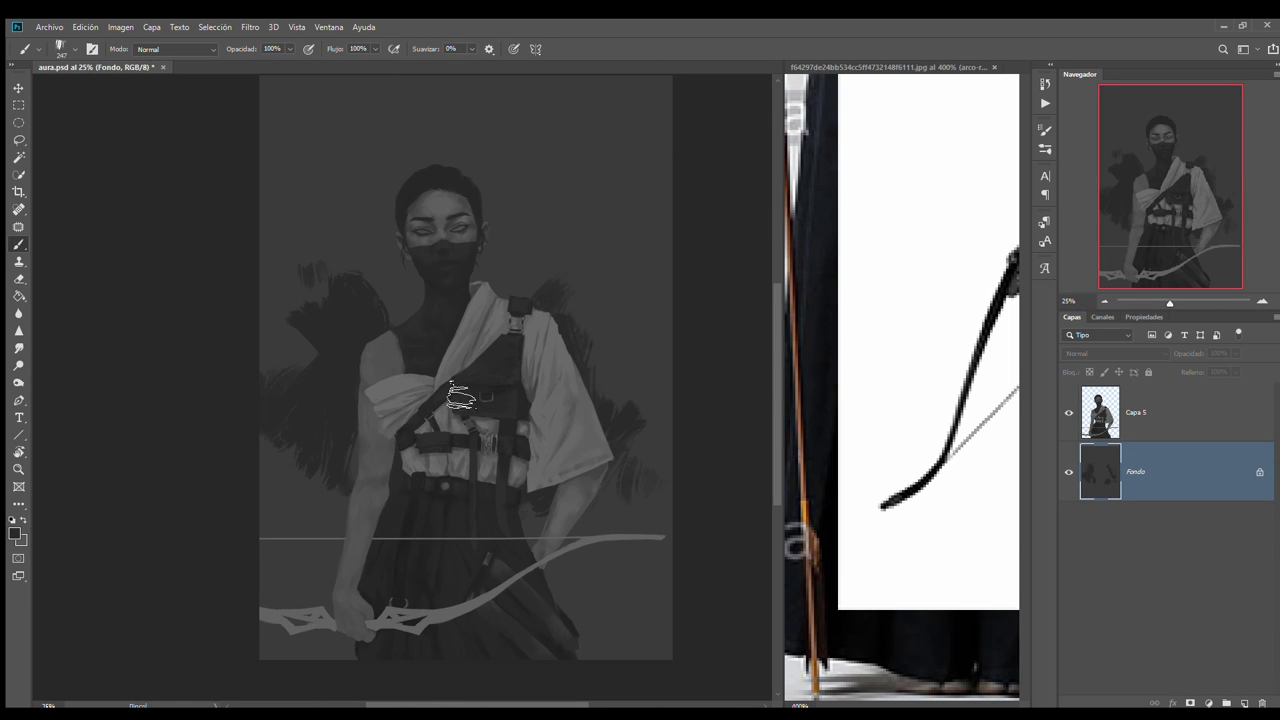
left_click_drag(600, 320, 580, 600)
key("x")
mouse_move(380, 200)
left_mouse_down()
mouse_move(540, 190)
mouse_move(334, 210)
left_mouse_up()
key("x")
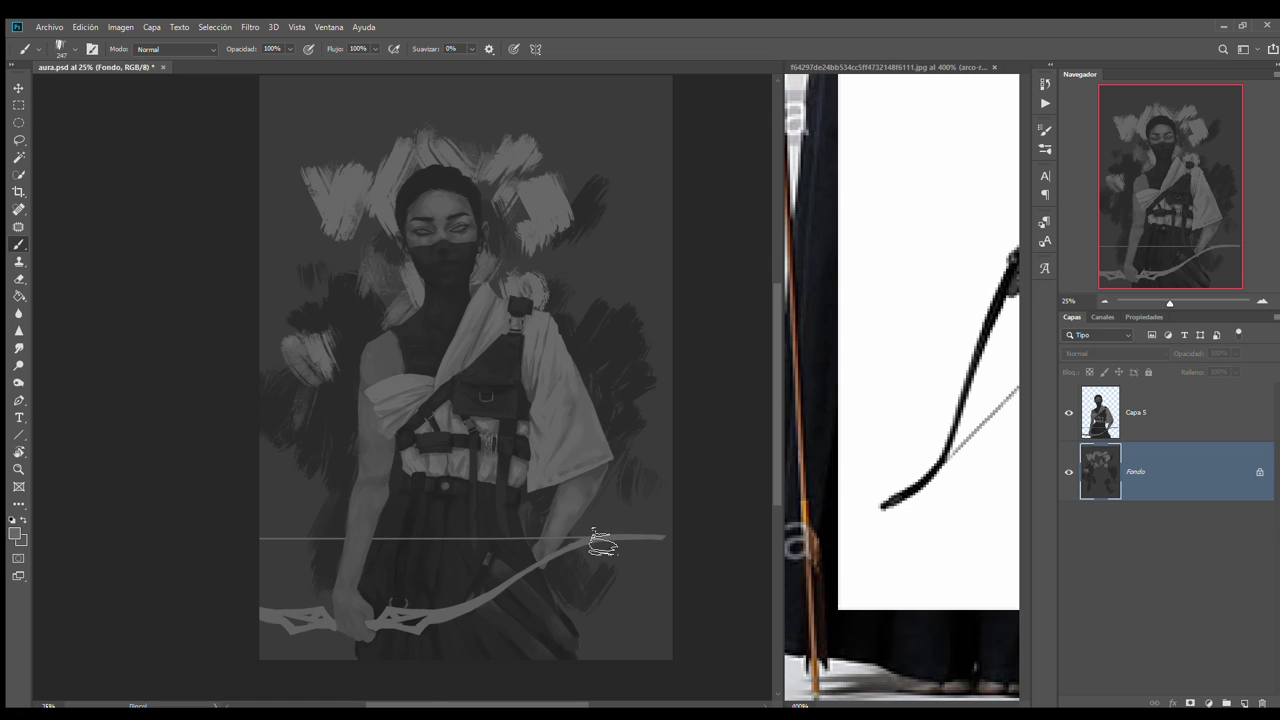
left_click_drag(600, 543, 580, 640)
Cover the background with large 800-size dark strokes, including the upper-left area
key("bracketright")
key("bracketright")
key("bracketright")
mouse_move(314, 214)
left_mouse_down()
mouse_move(375, 375)
mouse_move(300, 570)
left_mouse_up()
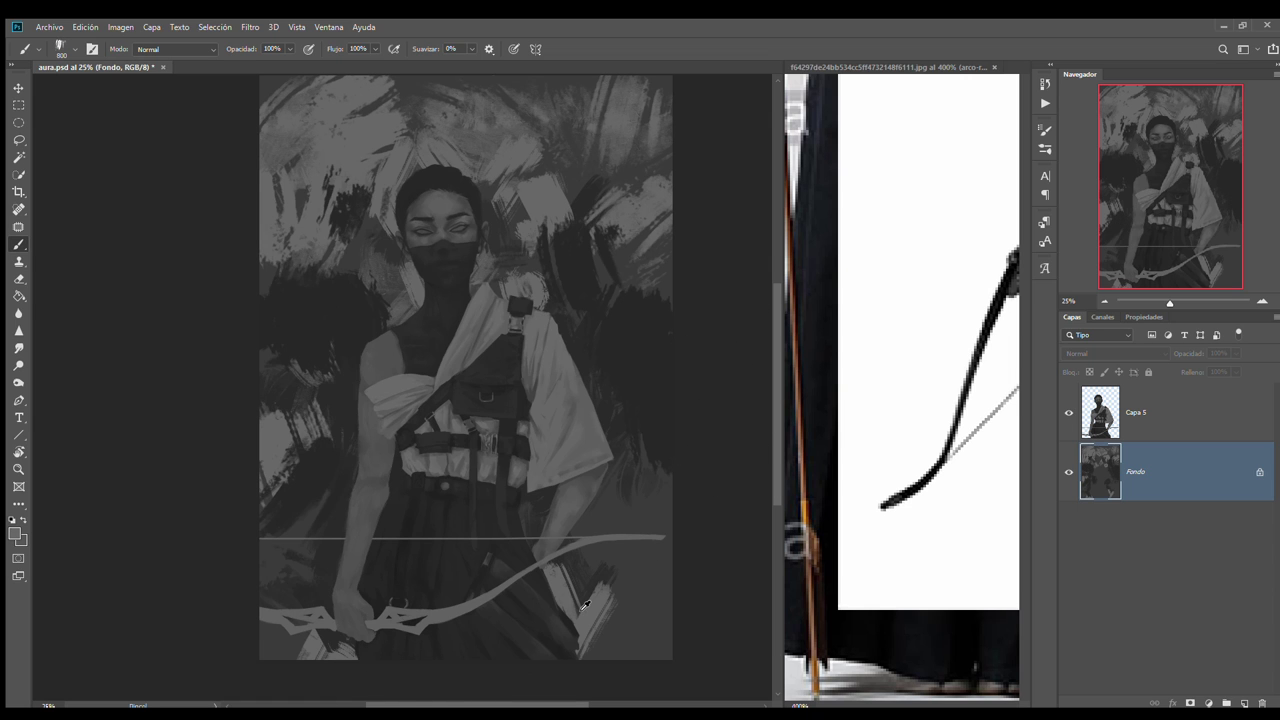
left_click_drag(630, 460, 610, 640)
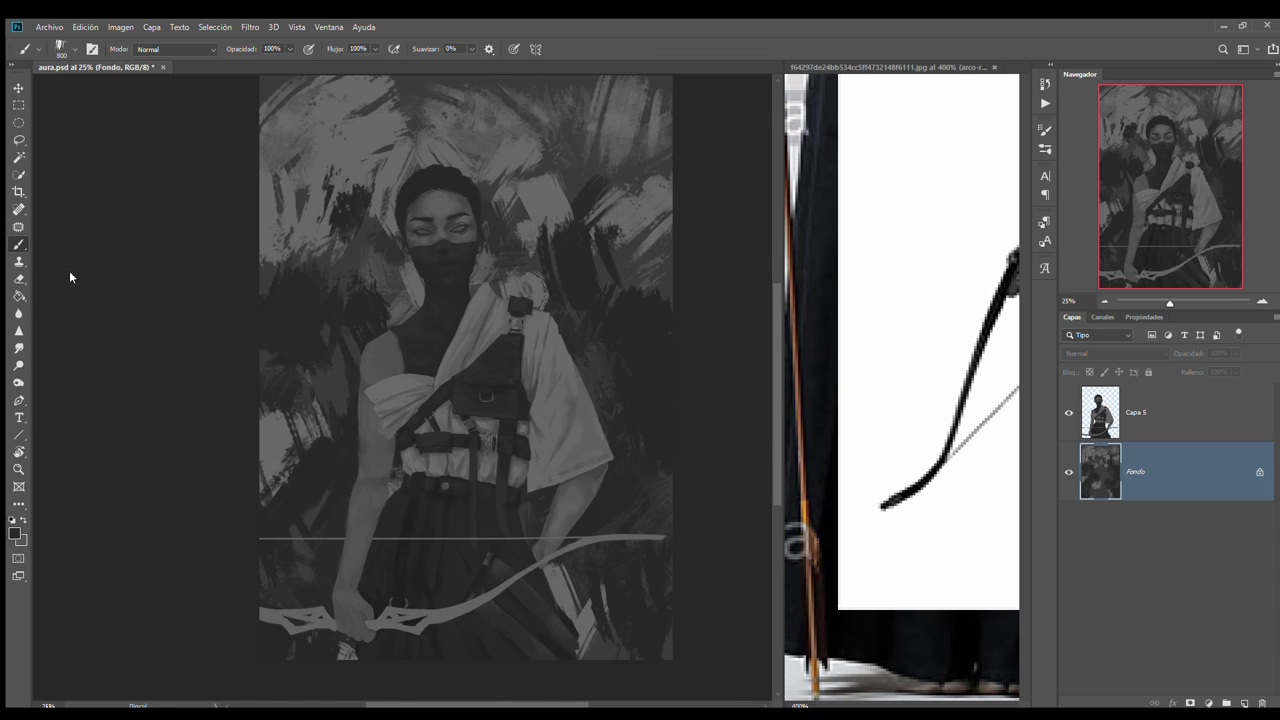
key("ctrl+z")
key("ctrl+z")
left_click_drag(333, 395, 320, 160)
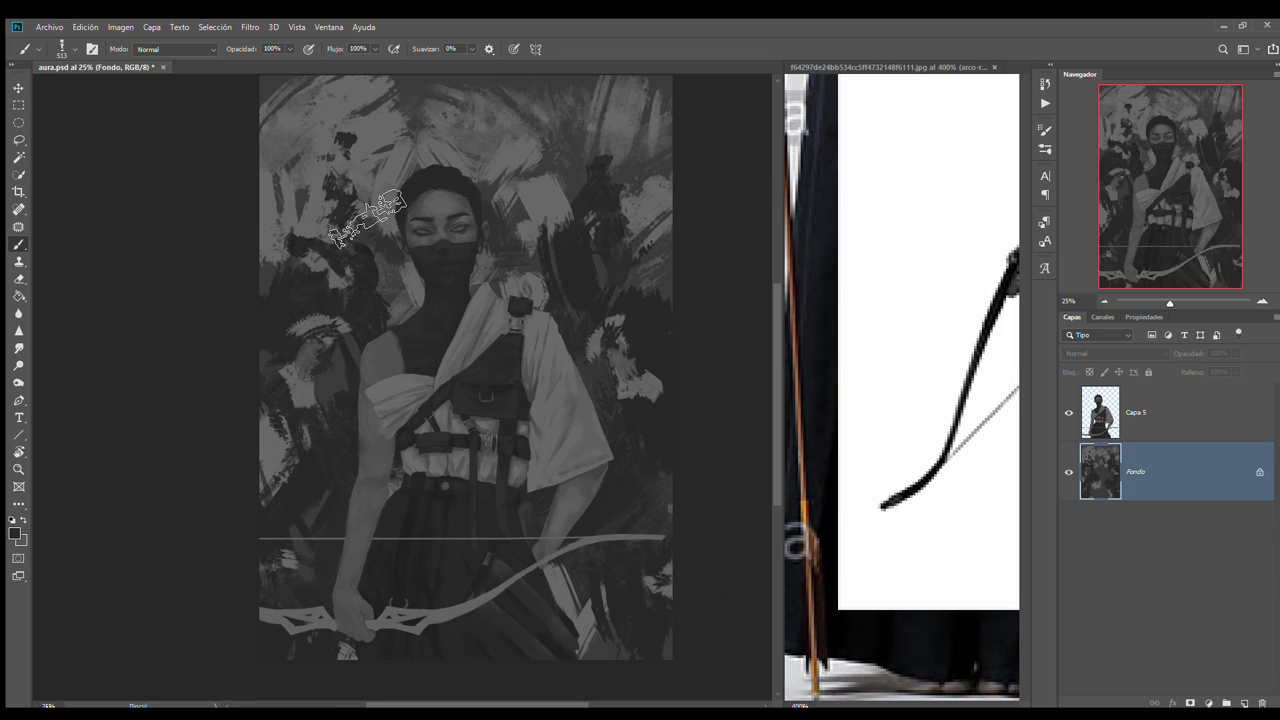
Smooth the background strokes with the Mixer Brush and Smudge tools
key("shift+b")
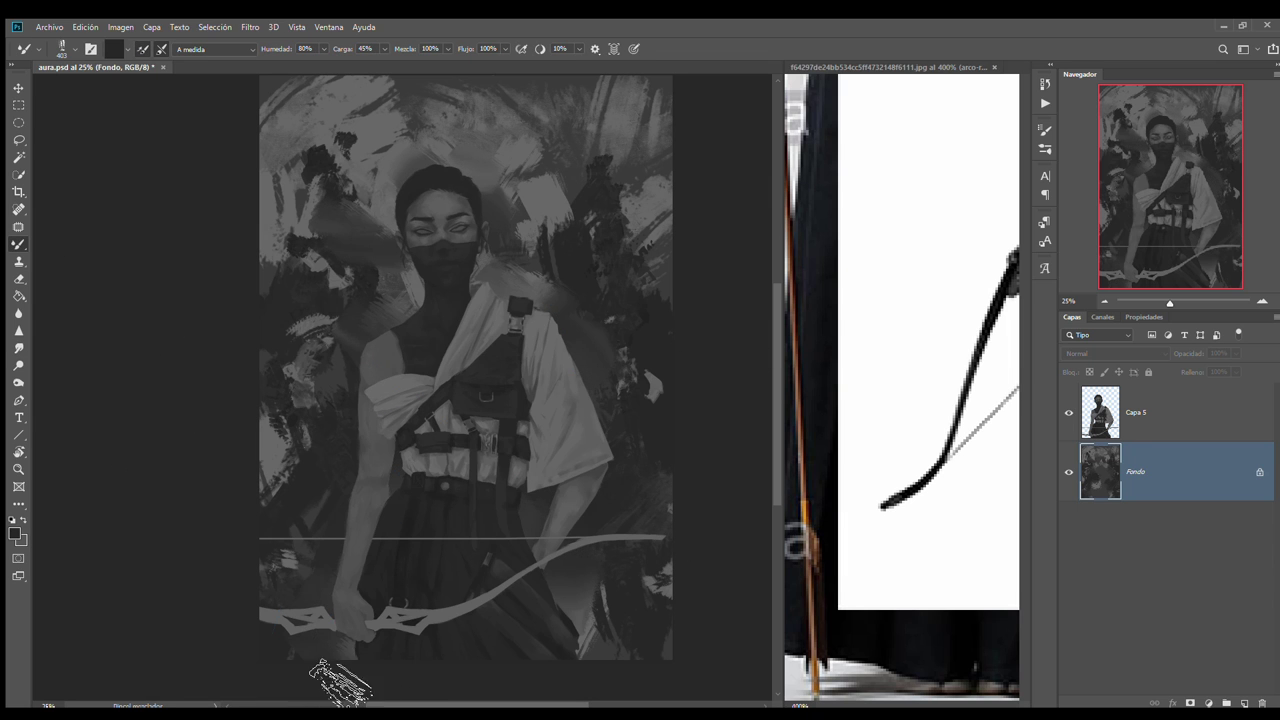
key("r")
mouse_move(300, 150)
left_mouse_down()
mouse_move(657, 186)
mouse_move(275, 515)
left_mouse_up()
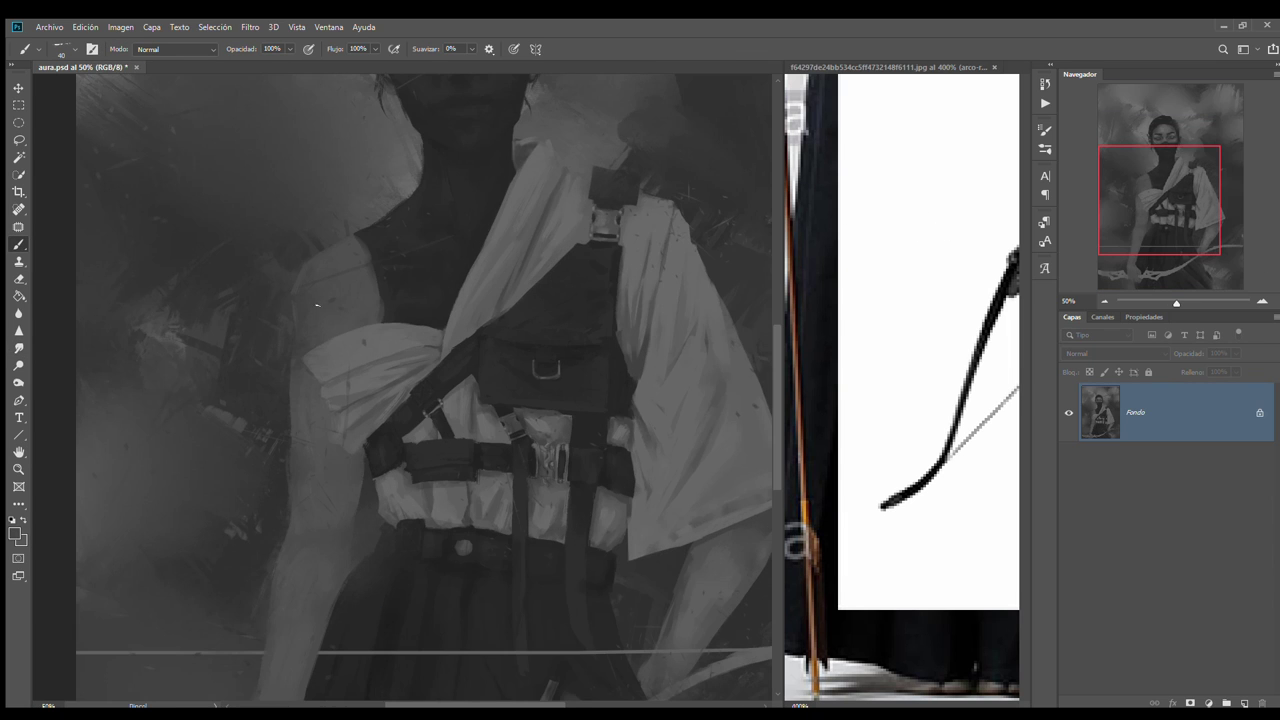
scroll(489, 107, "up", 5)
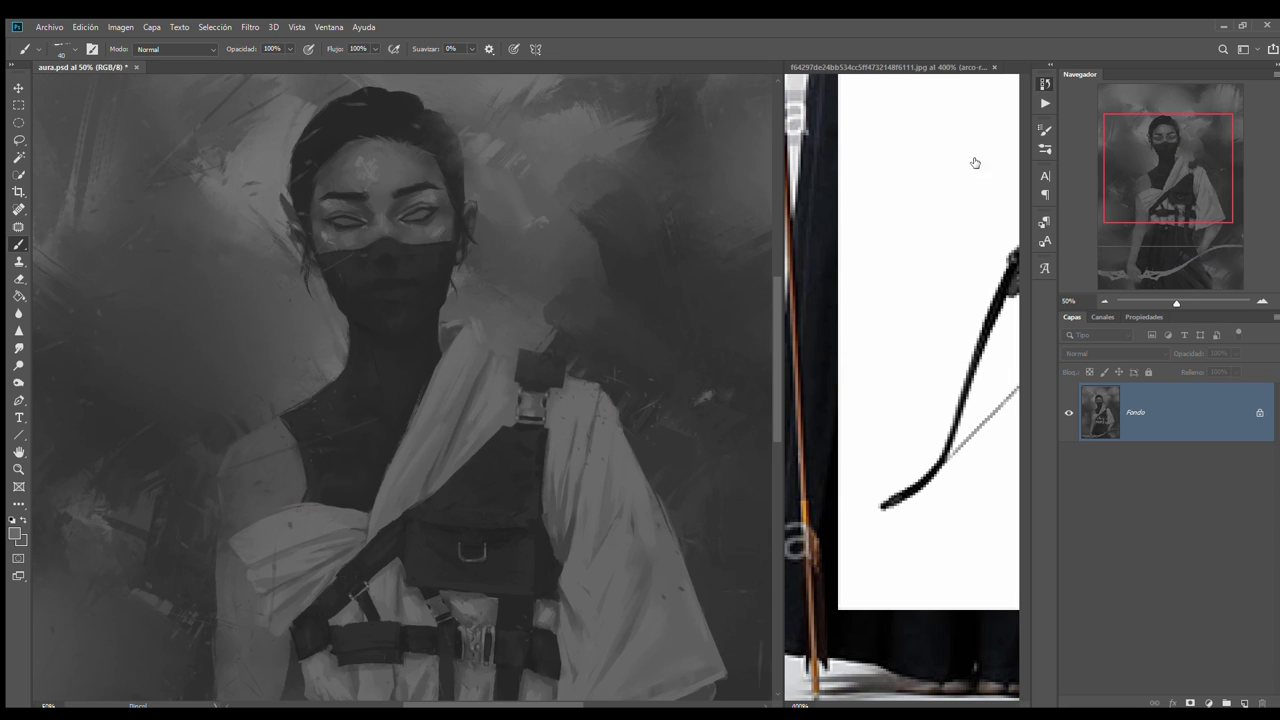
scroll(566, 652, "up", 1)
scroll(484, 229, "up", 3)
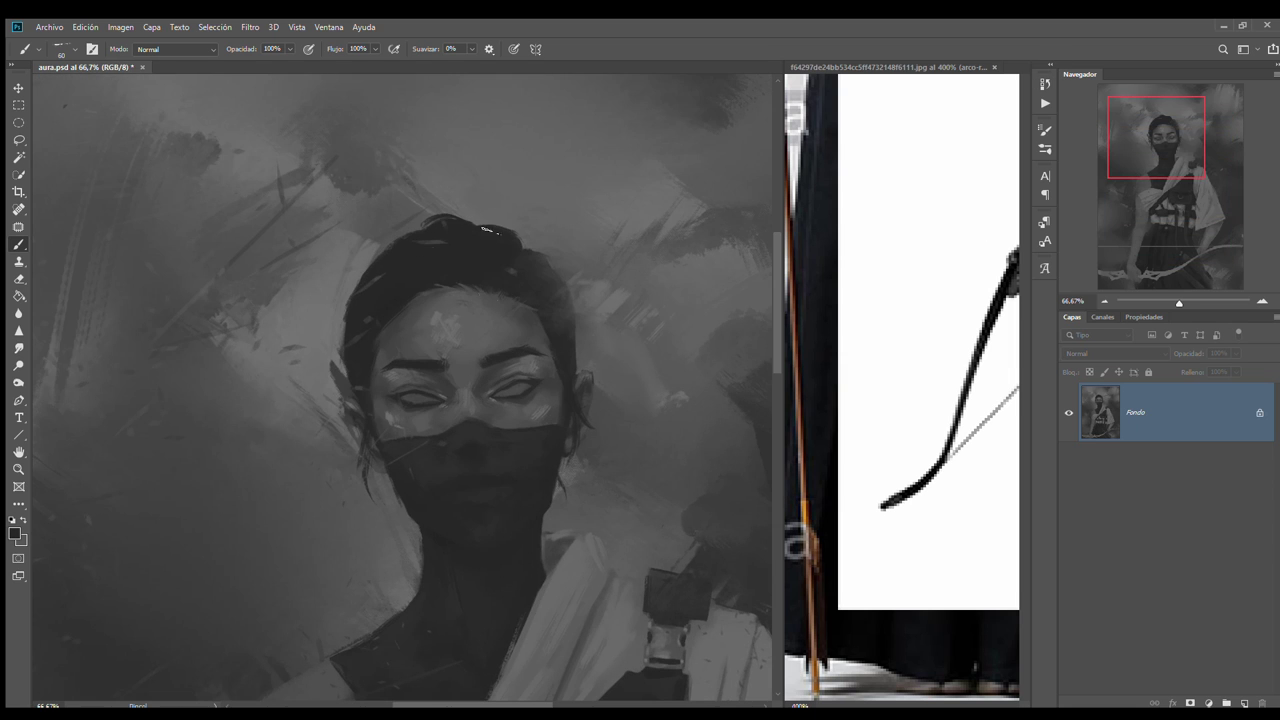
scroll(330, 470, "down", 5)
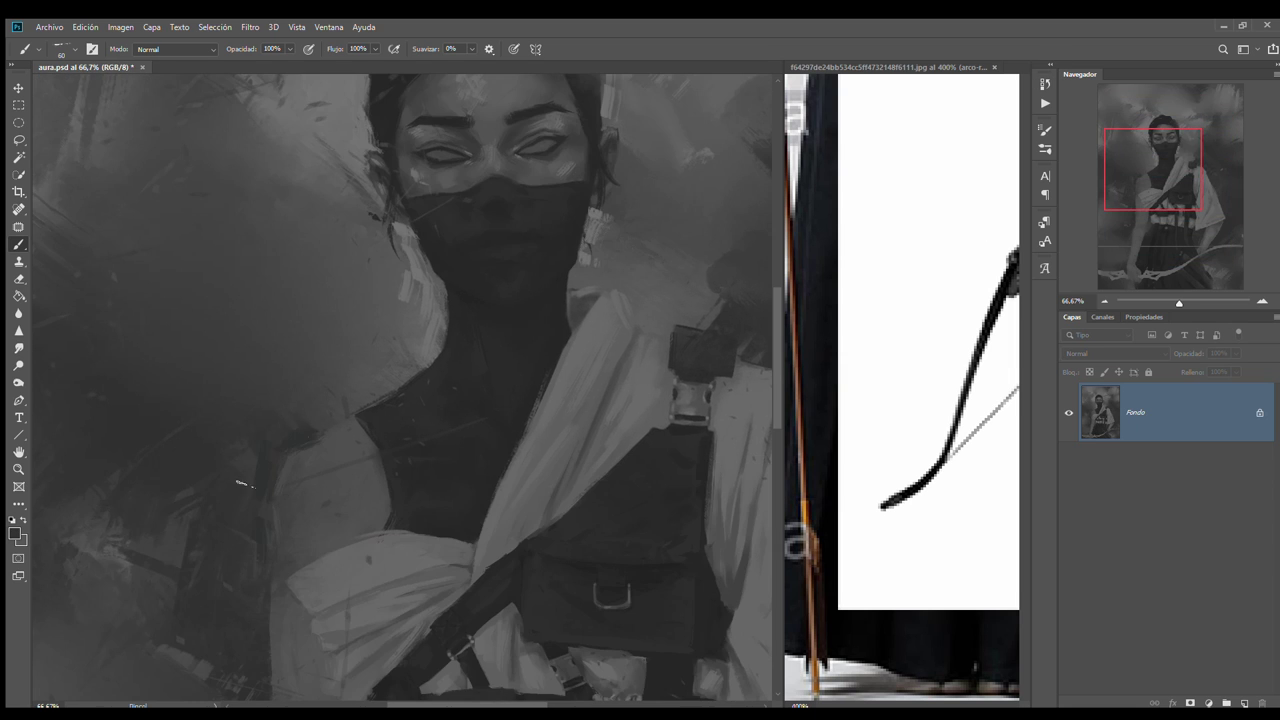
Inspect the face, then add a new empty layer above Fondo for the eyes
scroll(238, 483, "down", 1)
scroll(590, 478, "down", 3)
scroll(590, 478, "down", 2)
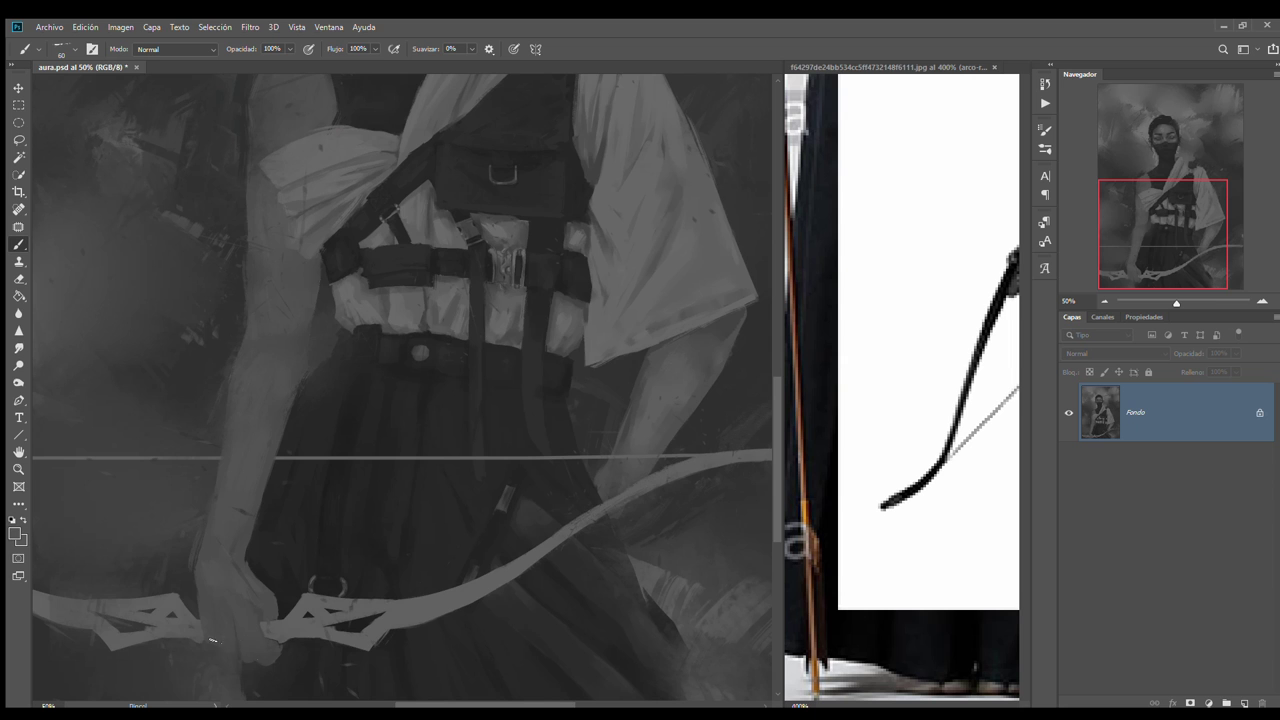
scroll(212, 640, "up", 5)
scroll(280, 400, "up", 1)
scroll(280, 400, "up", 1)
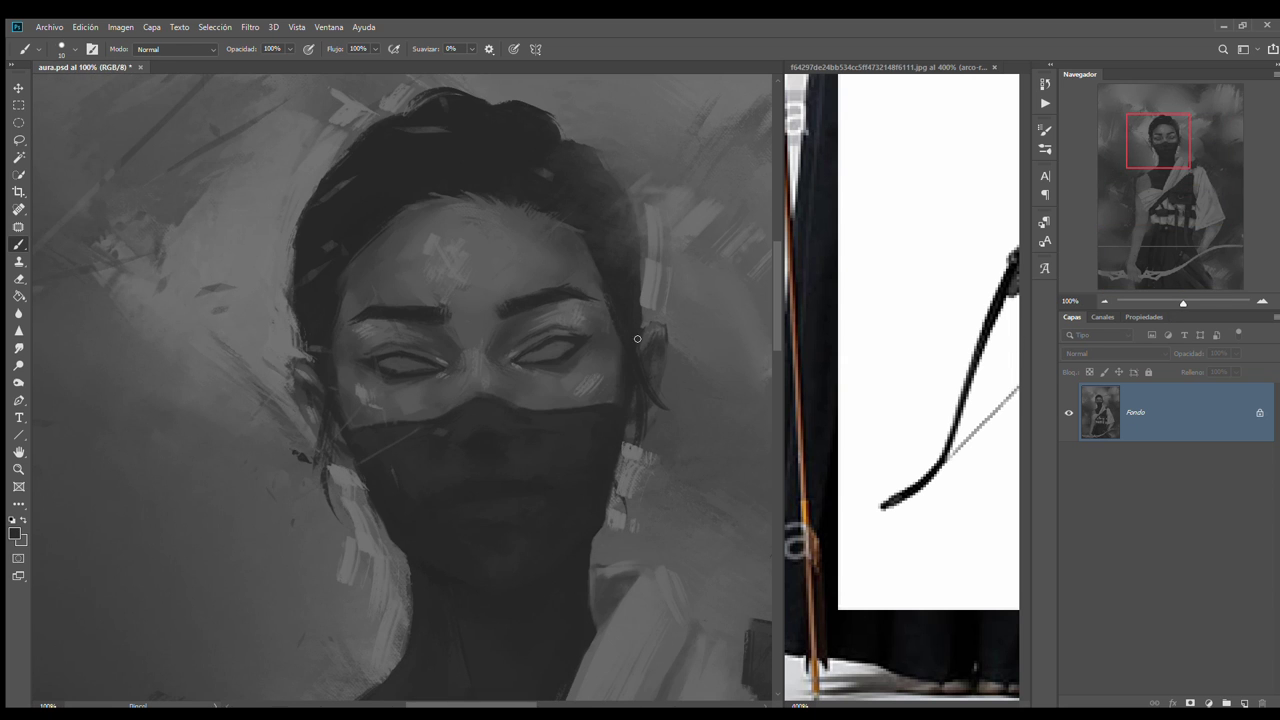
scroll(502, 309, "up", 3)
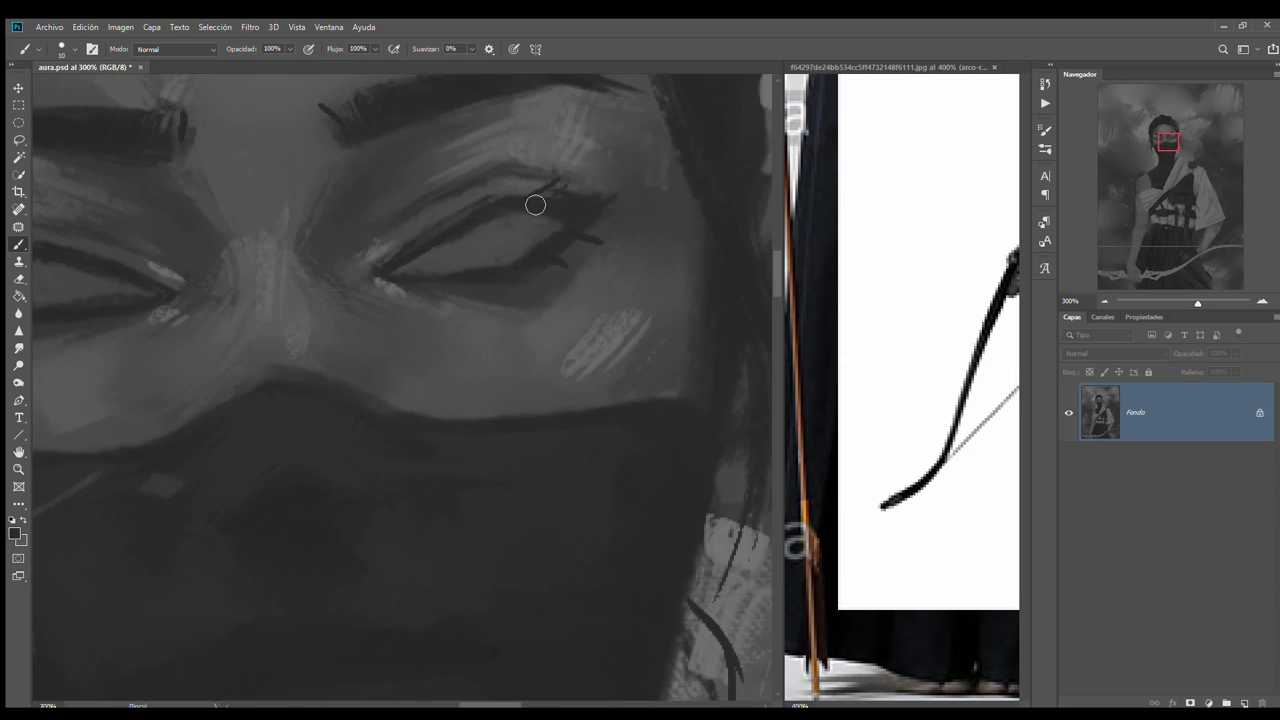
scroll(517, 257, "down", 4)
scroll(455, 300, "up", 4)
scroll(455, 115, "down", 1)
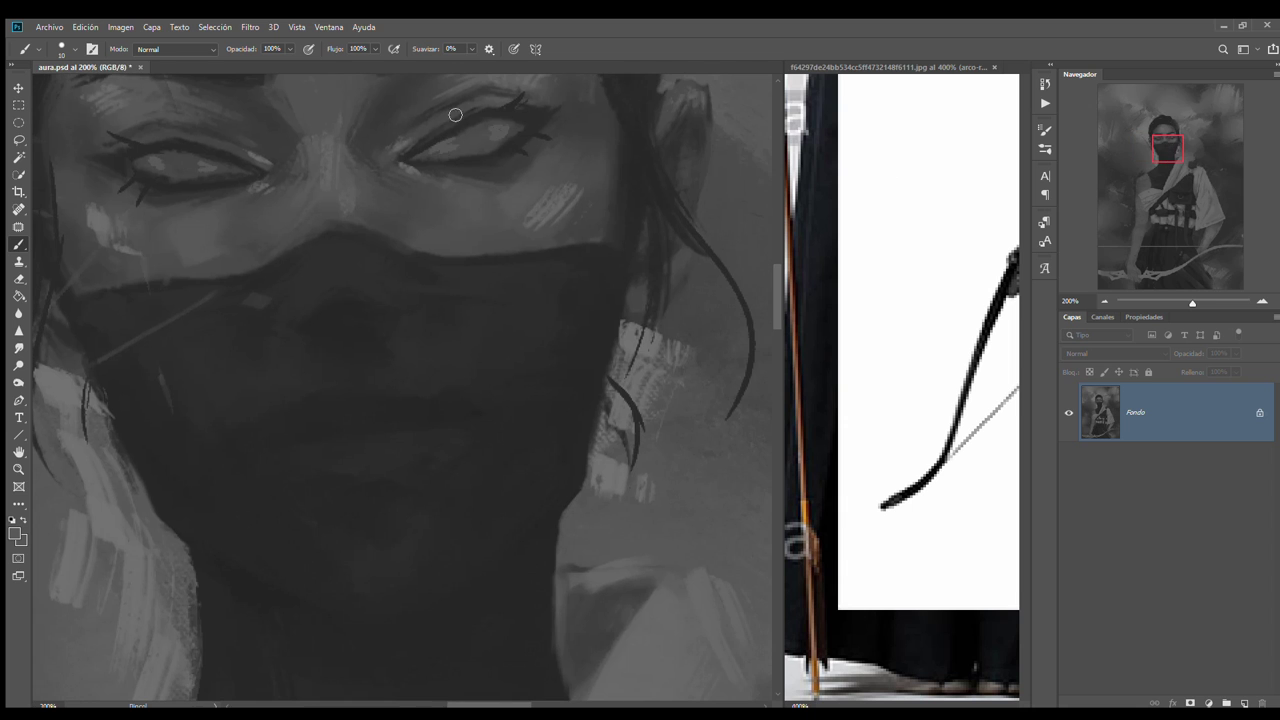
key("ctrl+minus")
key("ctrl+minus")
key("ctrl+minus")
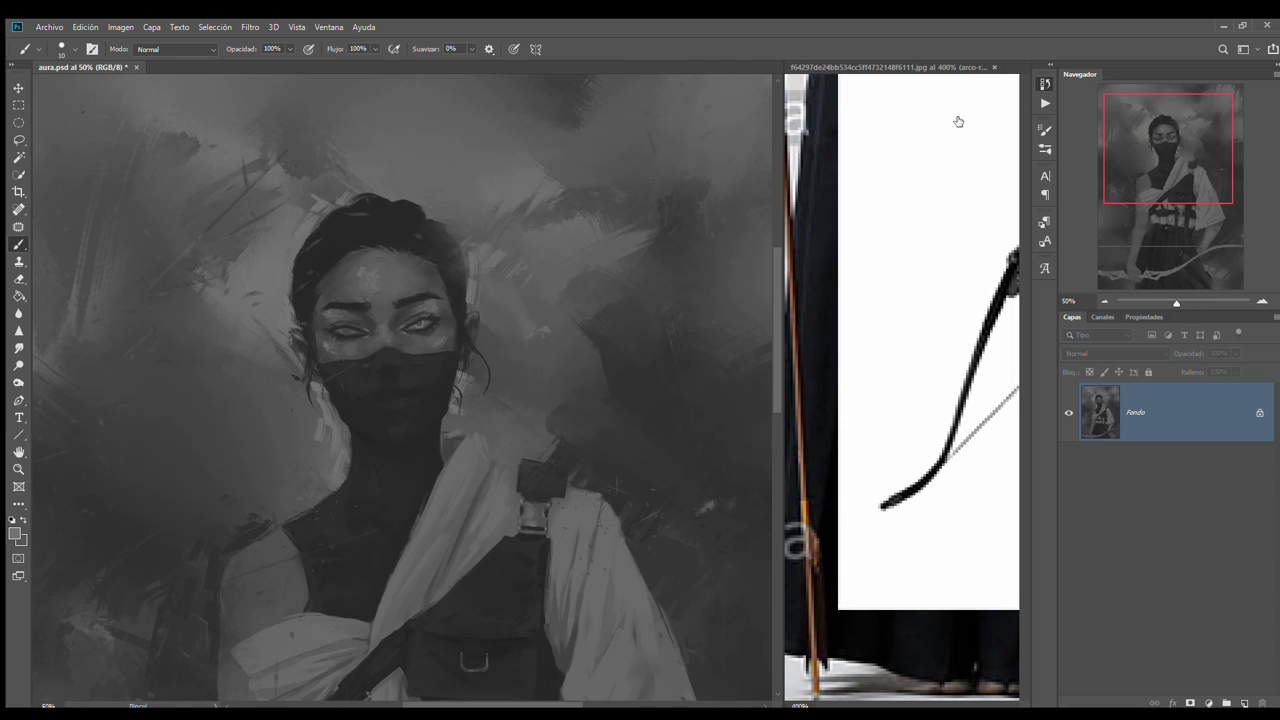
key("ctrl+shift+alt+n")
scroll(189, 163, "up", 3)
scroll(189, 163, "down", 1)
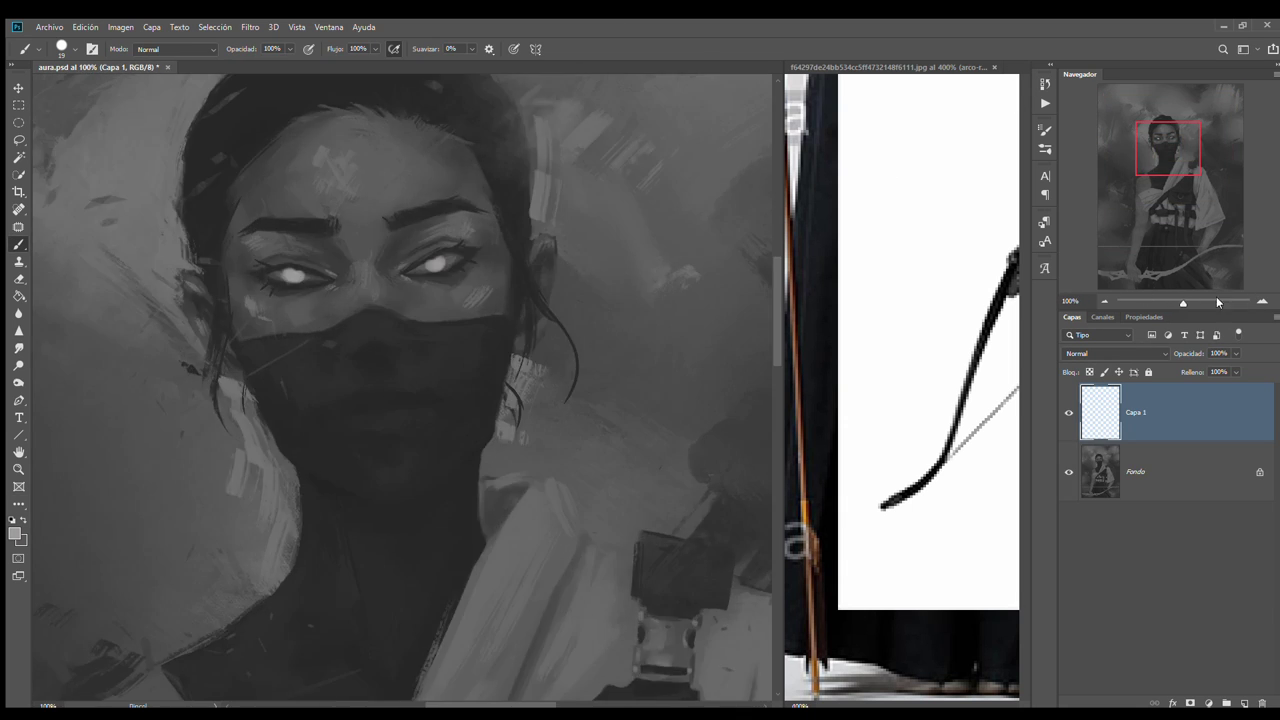
scroll(200, 148, "up", 2)
Erase the edges of the white eye glow
key("e")
scroll(200, 148, "down", 3)
scroll(268, 328, "up", 3)
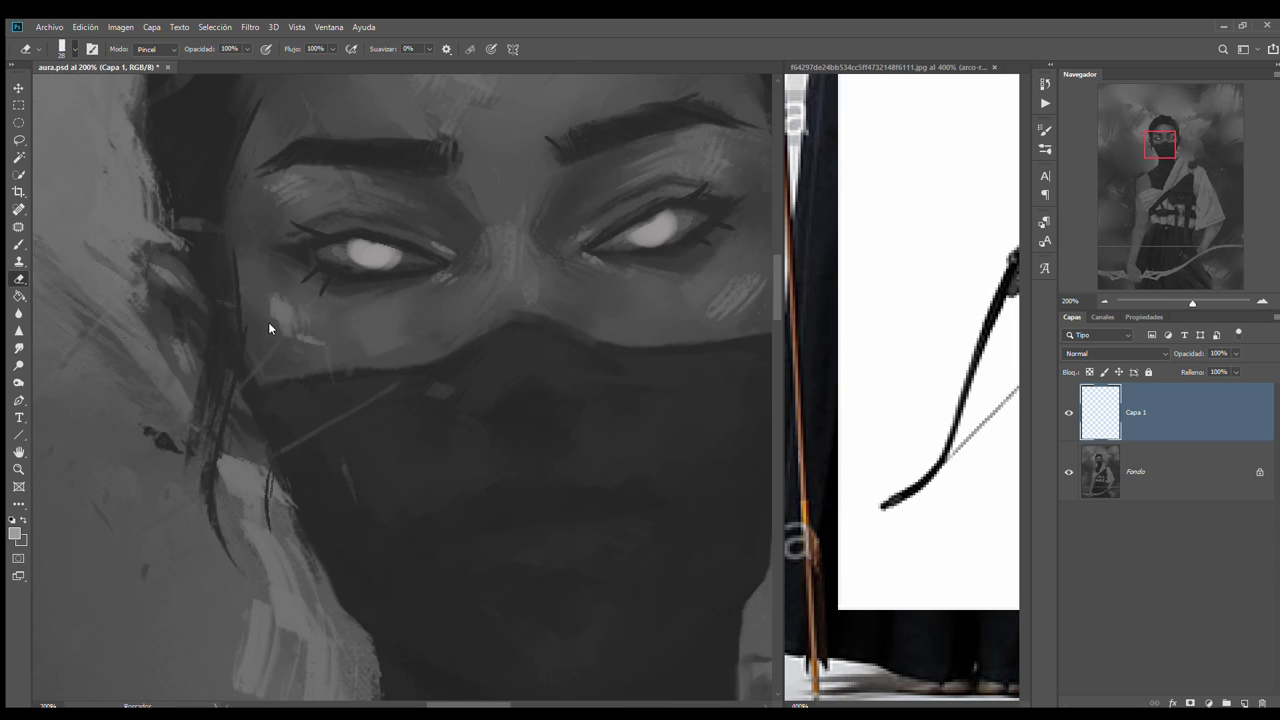
left_click_drag(668, 203, 617, 226)
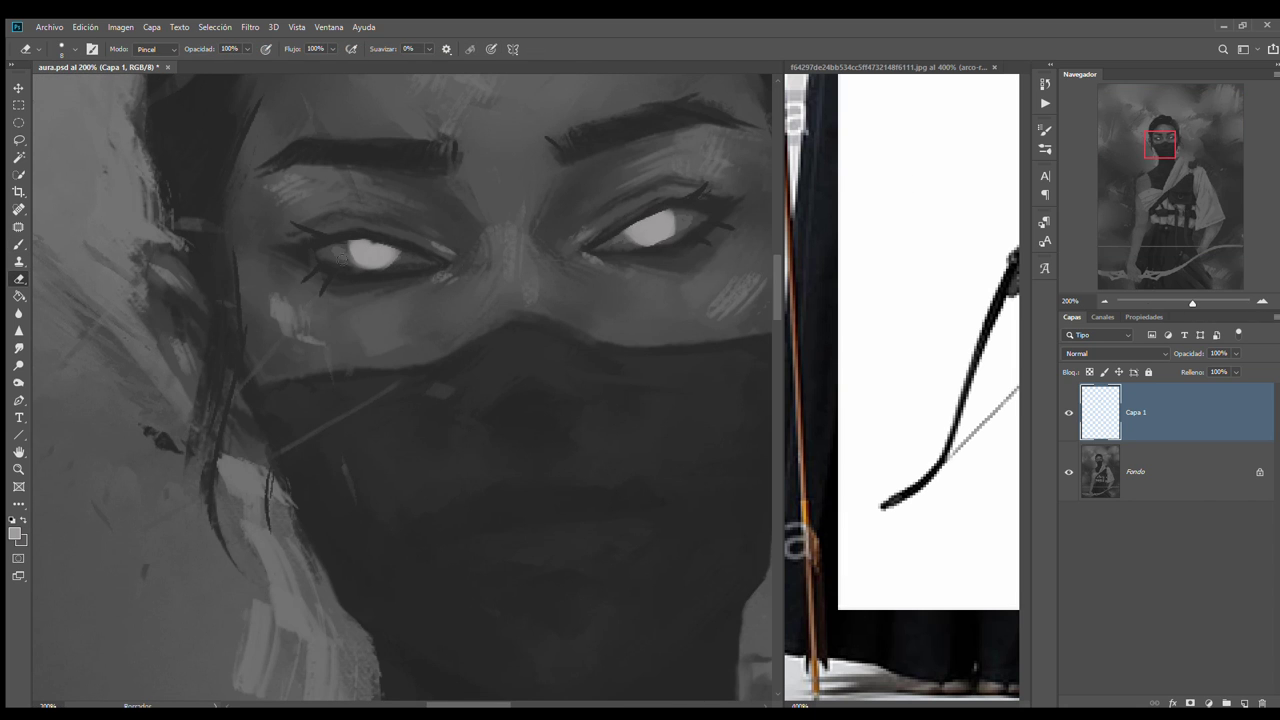
scroll(366, 285, "down", 3)
scroll(366, 285, "up", 3)
Set the eye layer's opacity to 76%
key("b")
key("7")
key("6")
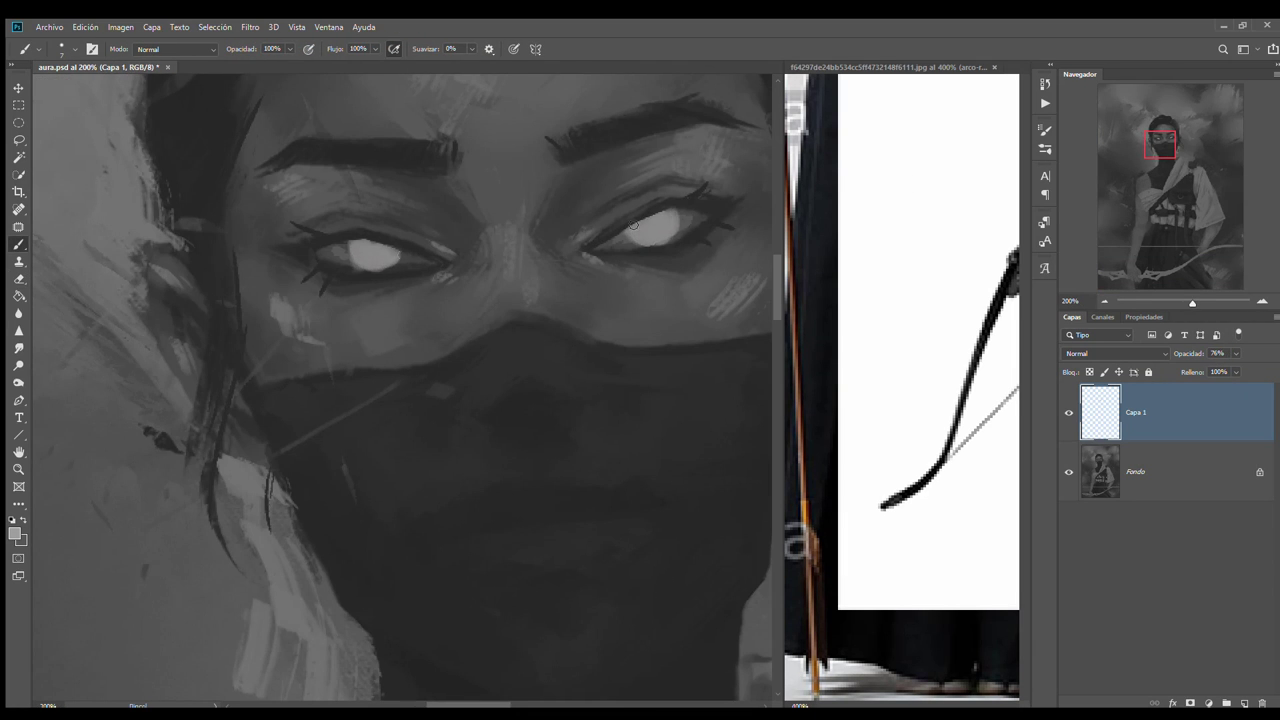
scroll(451, 365, "up", 2)
scroll(309, 260, "down", 2)
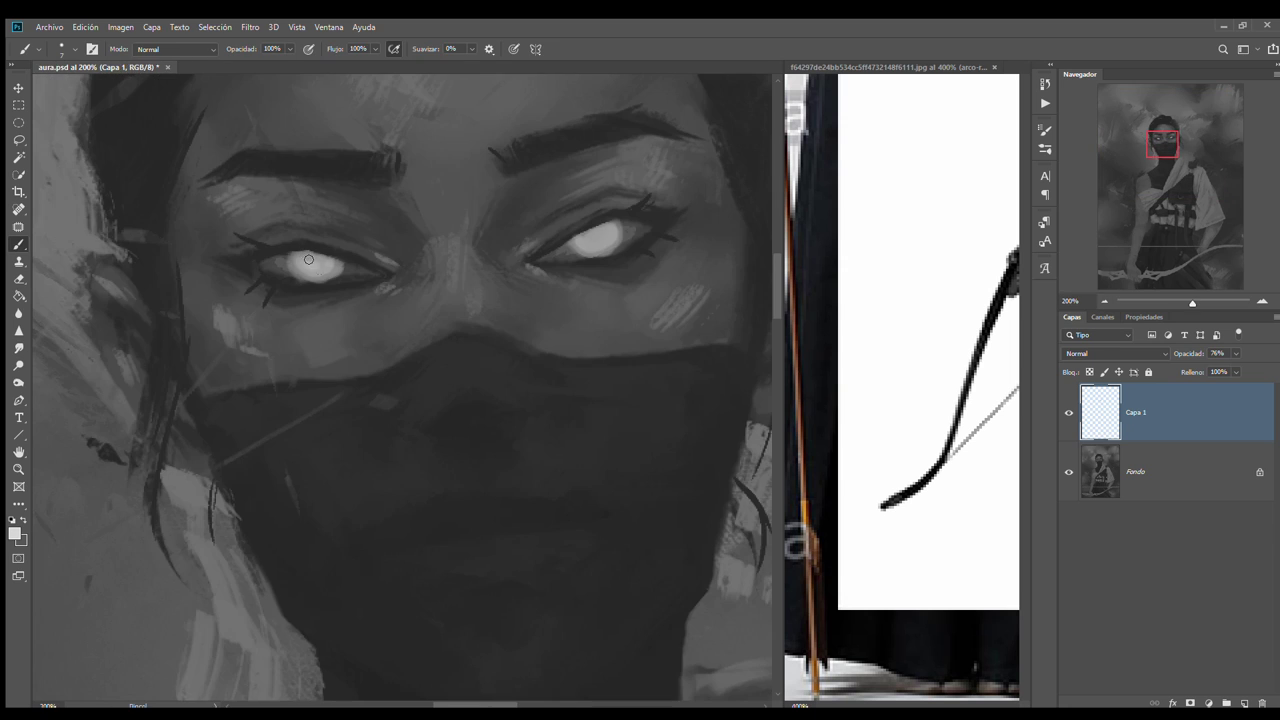
Select the Fondo layer with the Dodge tool and frame the upper figure
left_click(1104, 301)
left_click(1100, 471)
key("o")
scroll(109, 108, "down", 2)
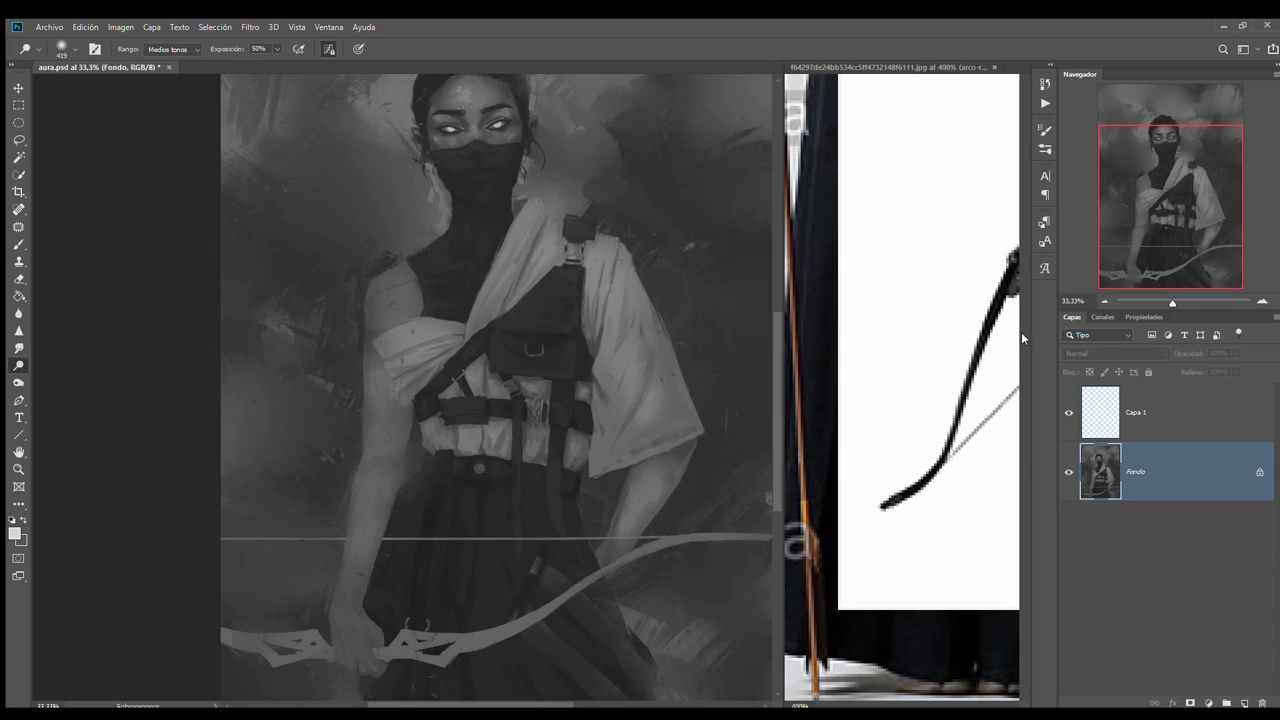
scroll(383, 238, "down", 2)
scroll(437, 320, "up", 2)
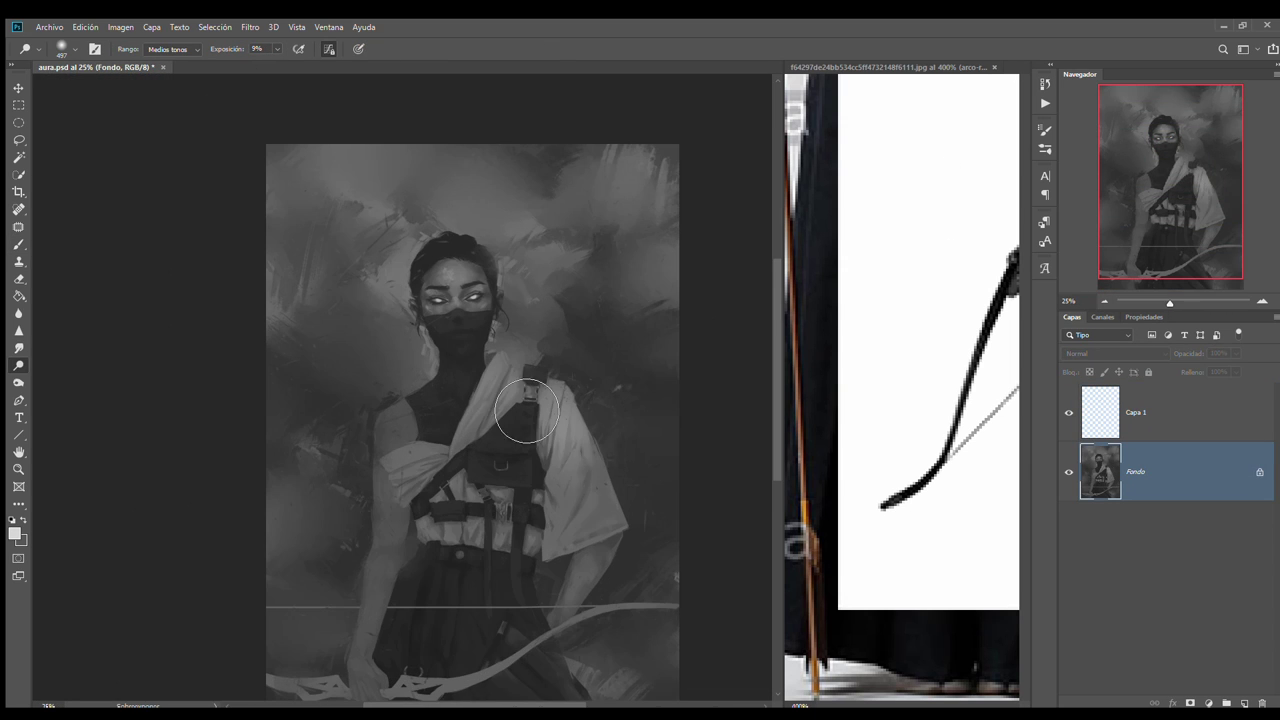
left_click(1185, 168)
Paint red eyeliner strokes over both eyes on a new layer, keeping full opacity
key("ctrl+shift+alt+n")
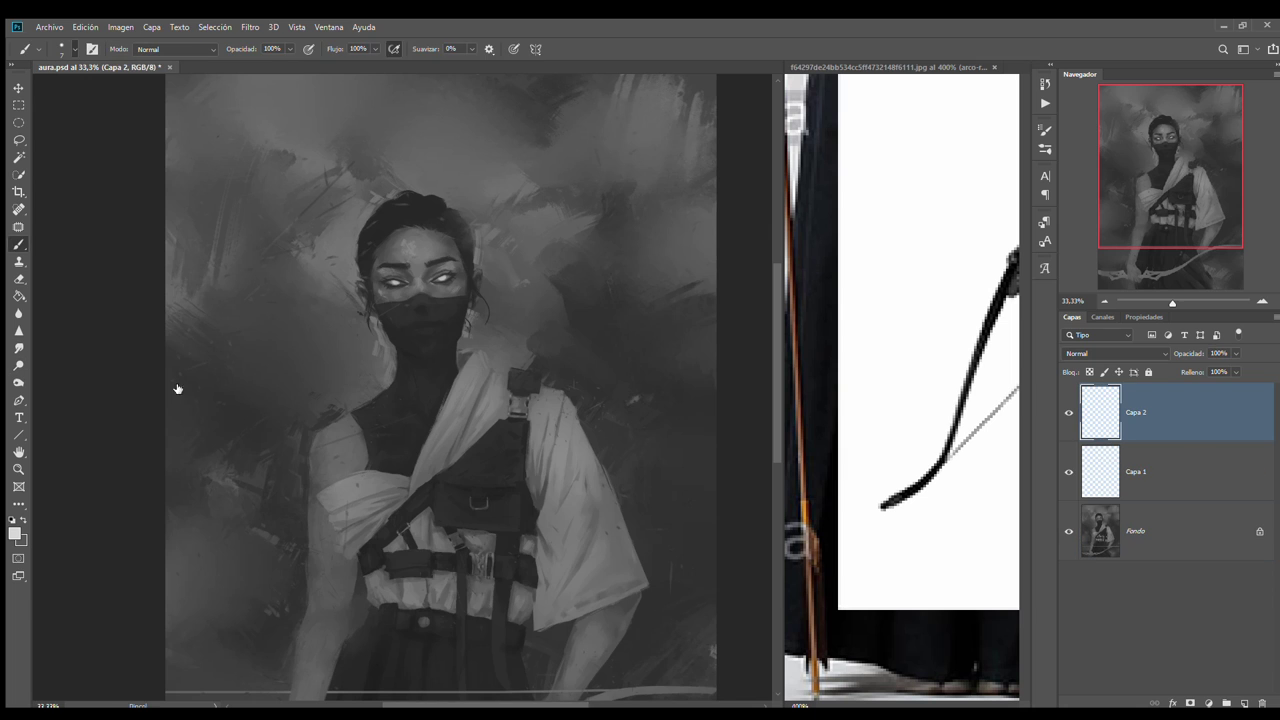
key("b")
scroll(177, 386, "up", 3)
scroll(303, 322, "up", 3)
left_click_drag(440, 325, 625, 260)
left_click_drag(275, 330, 135, 340)
key("v")
key("3")
key("e")
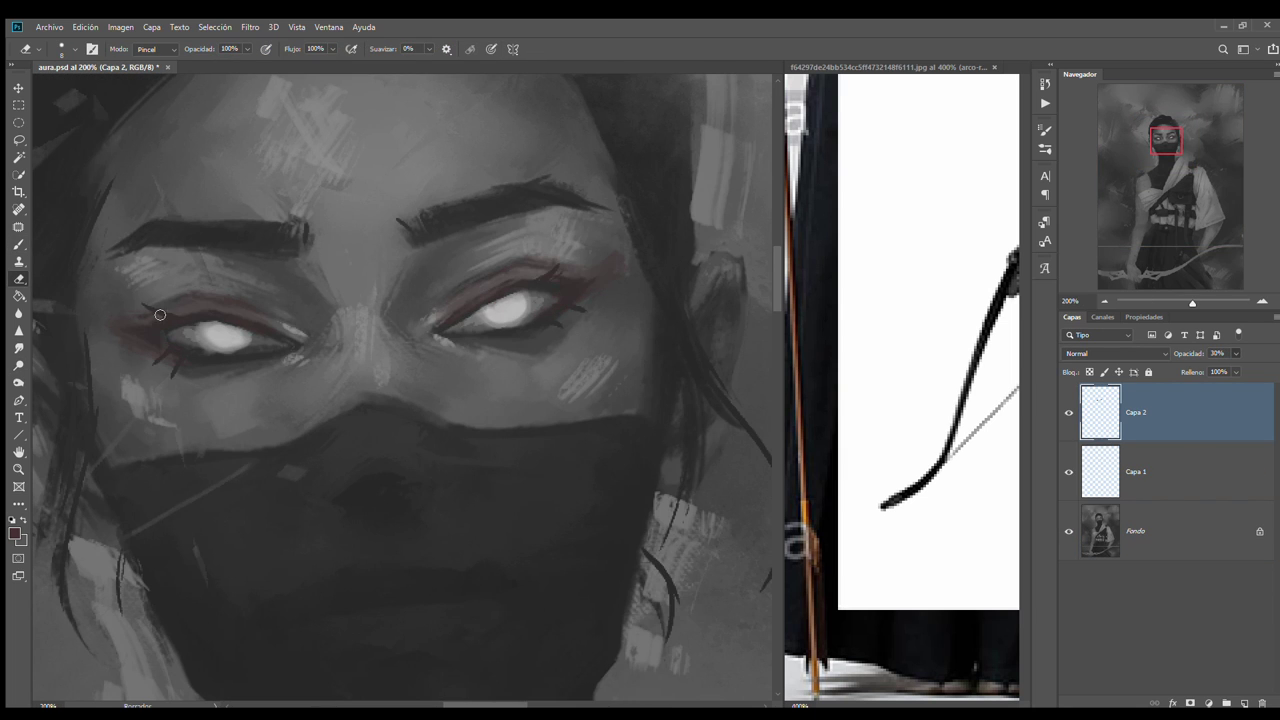
key("ctrl+z")
Redraw a thinner red eyeliner over the right eye and soften it with a size-10 eraser
key("ctrl+minus")
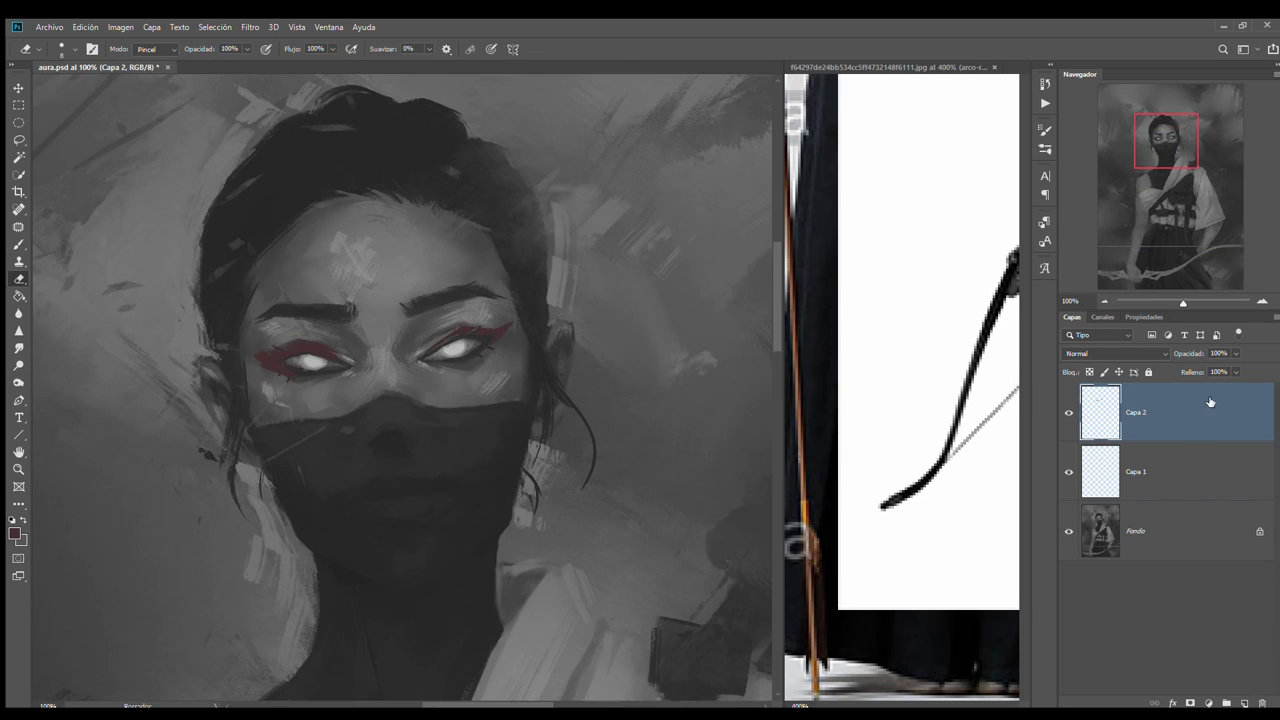
left_click(1021, 92)
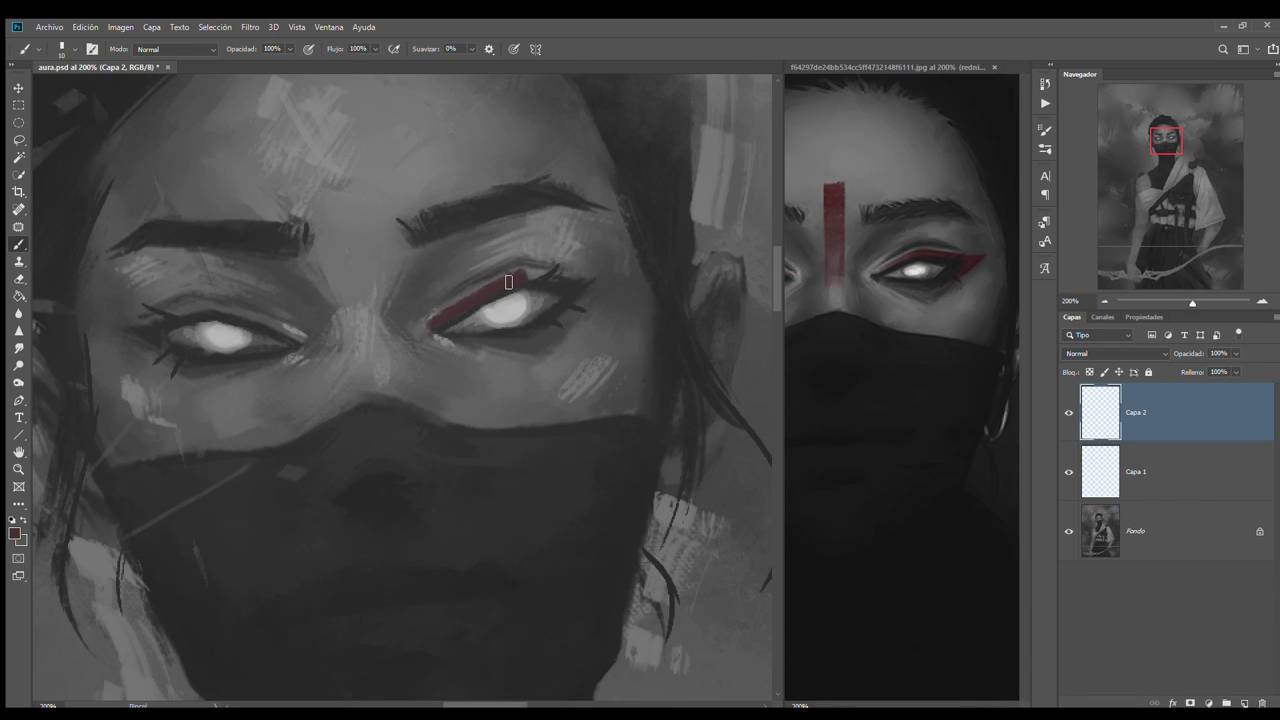
key("ctrl+z")
left_click_drag(440, 322, 526, 277)
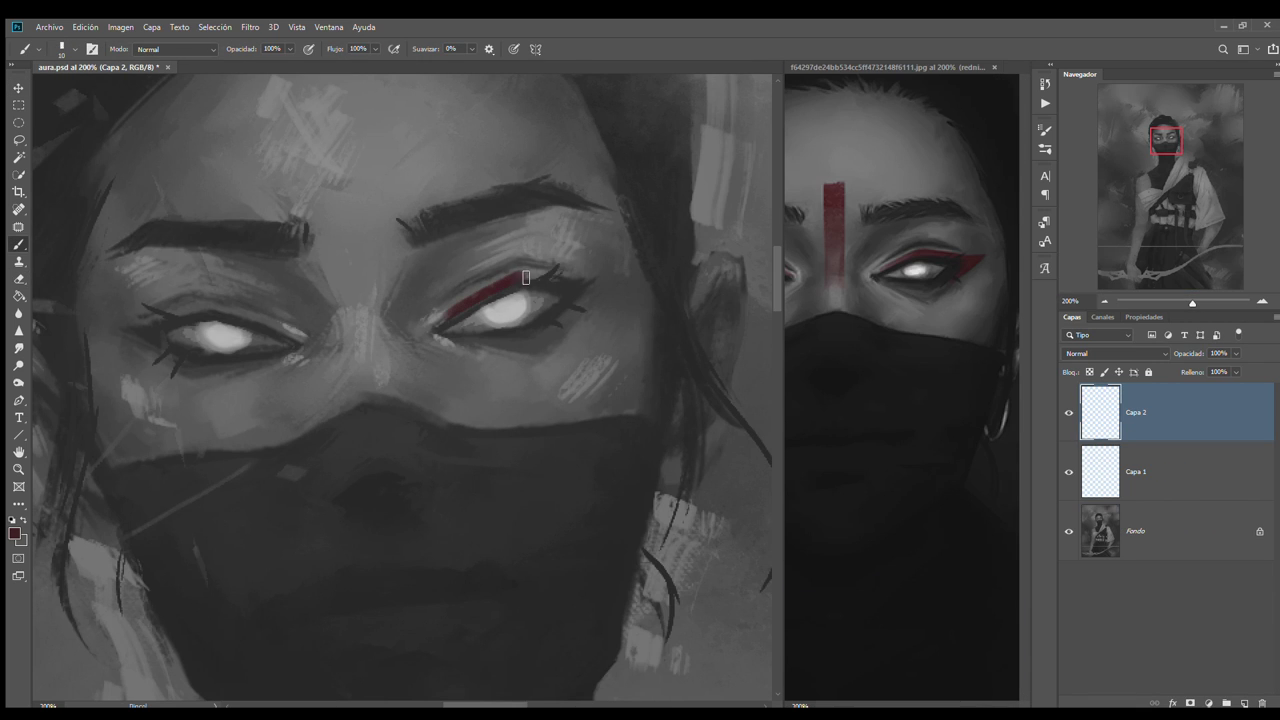
key("e")
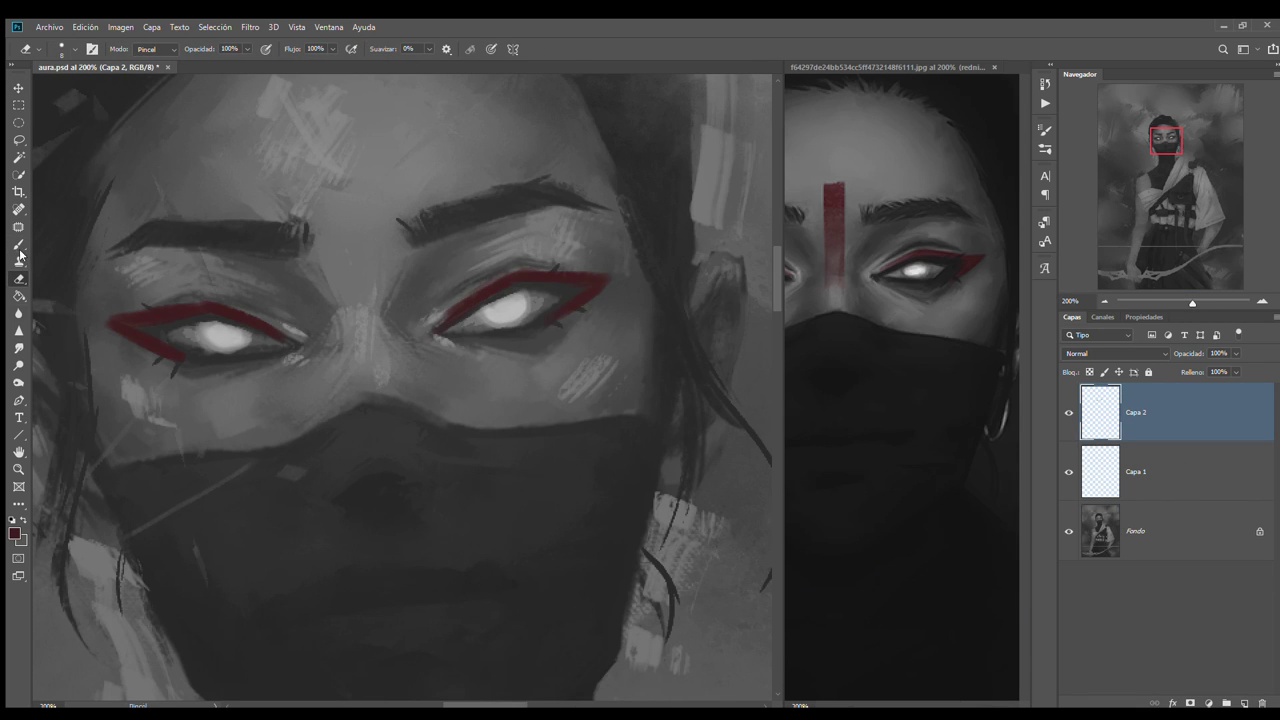
key("bracketleft")
key("bracketleft")
key("bracketleft")
key("4")
key("4")
key("9")
Review both eyes' eyeliner up close and mirror the canvas to check the face
left_click_drag(530, 289, 562, 451)
scroll(562, 451, "right", 5)
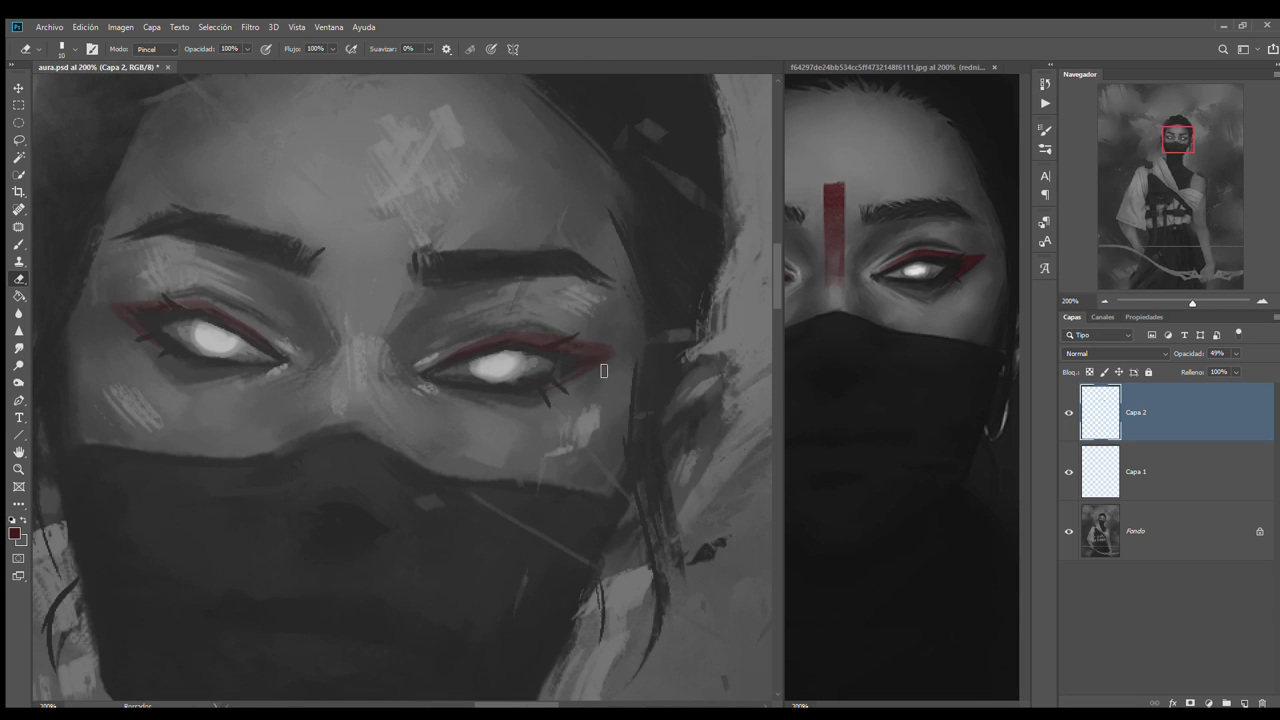
key("b")
left_click_drag(580, 349, 462, 396)
key("e")
key("0")
key("b")
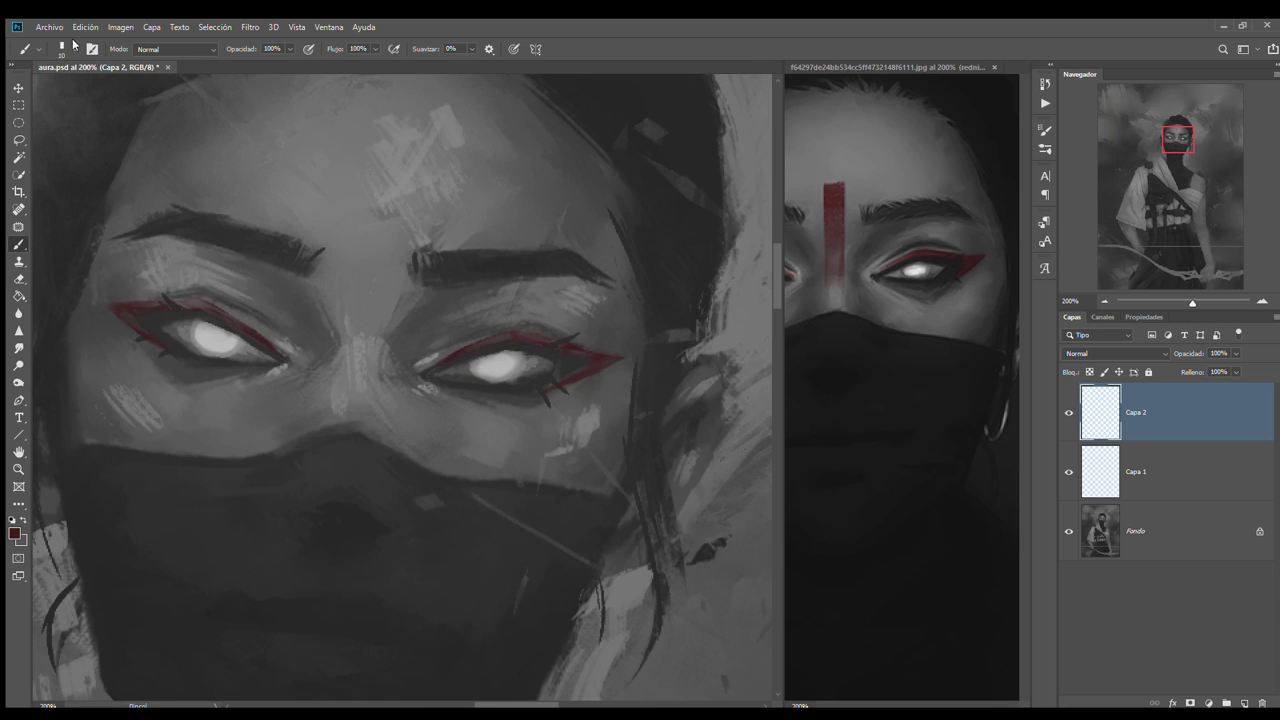
key("ctrl+shift+h")
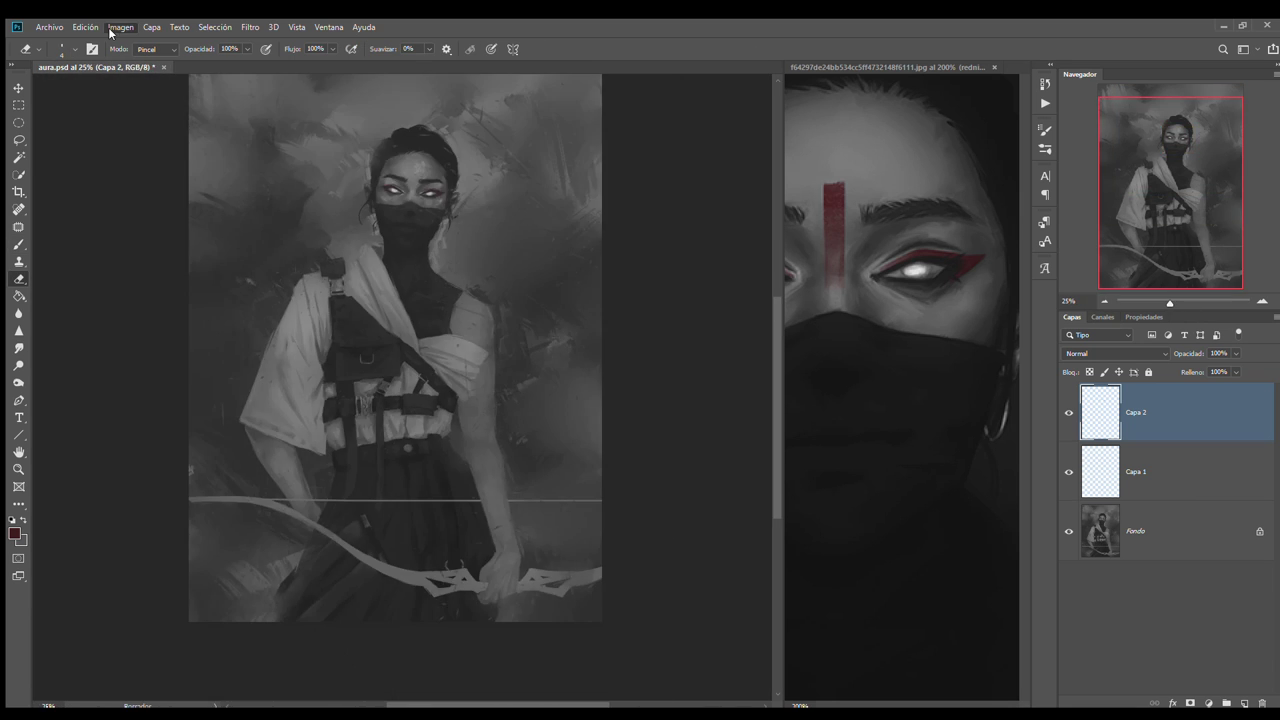
Paint a vertical red forehead stripe and partly fade its middle with a 37% eraser
left_click_drag(373, 257, 375, 435)
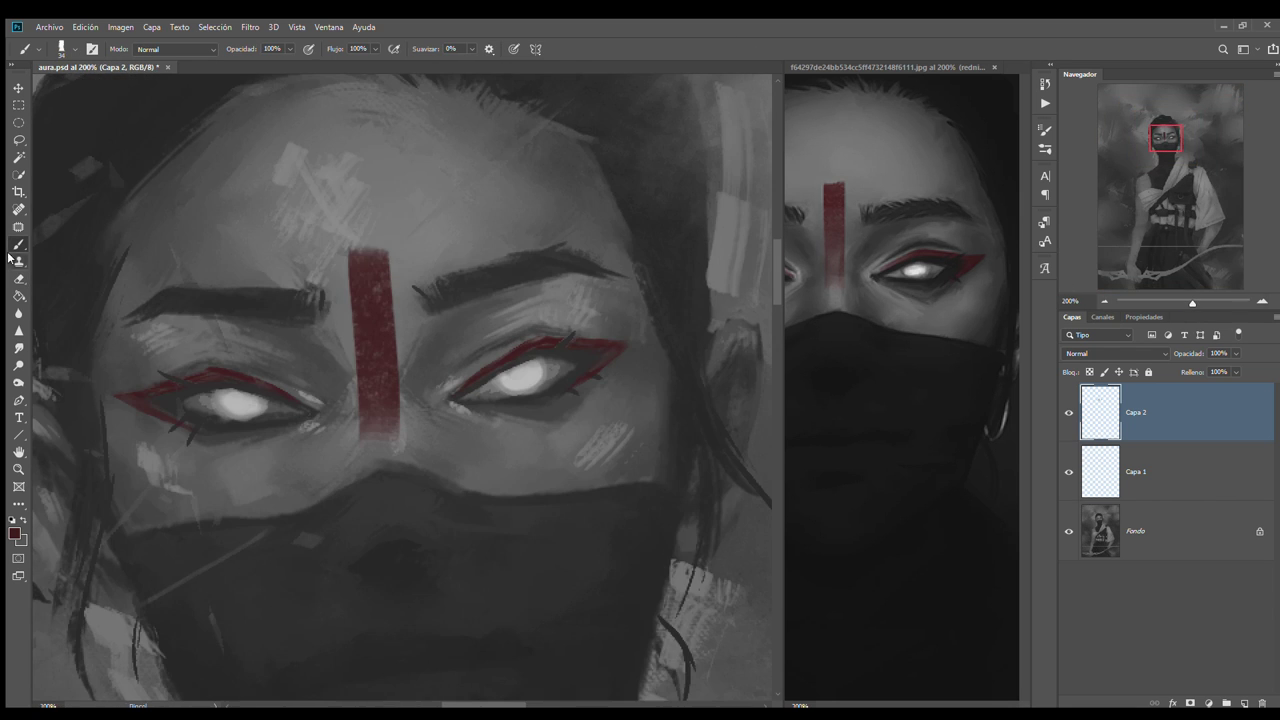
key("bracketleft")
key("bracketleft")
key("bracketleft")
key("e")
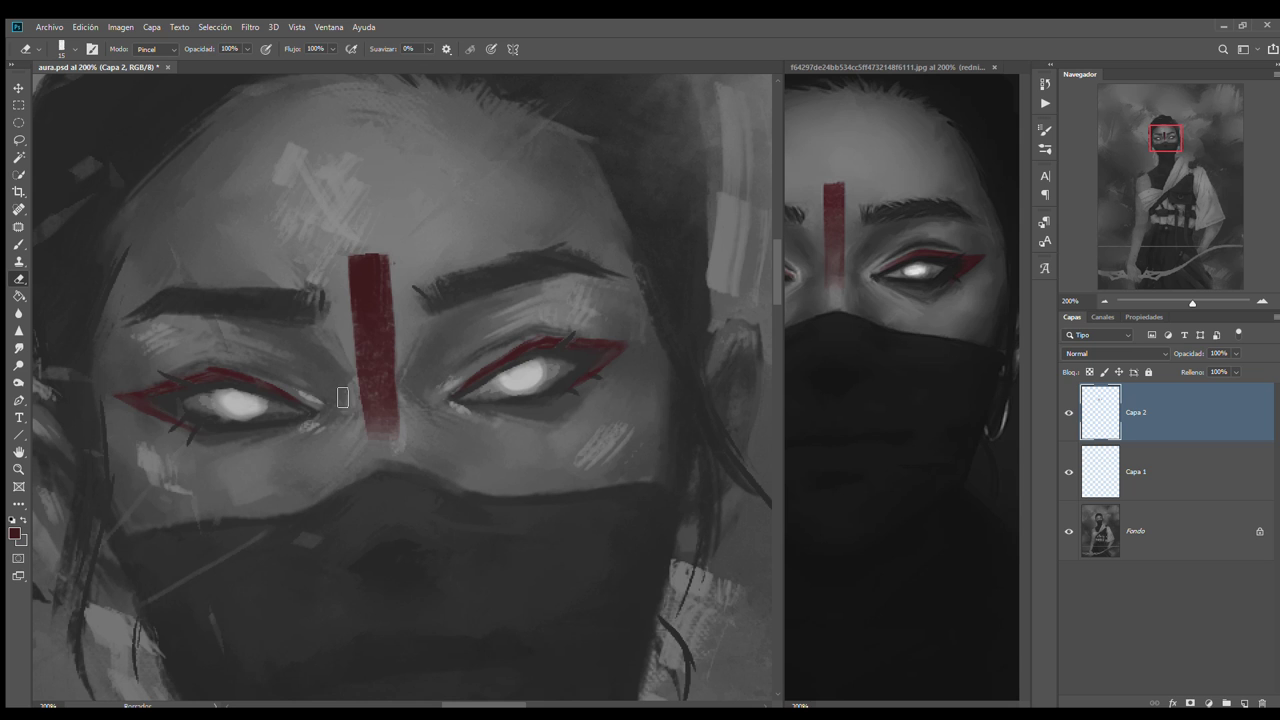
key("bracketright")
key("bracketright")
key("bracketright")
key("3")
key("7")
left_click_drag(378, 280, 379, 342)
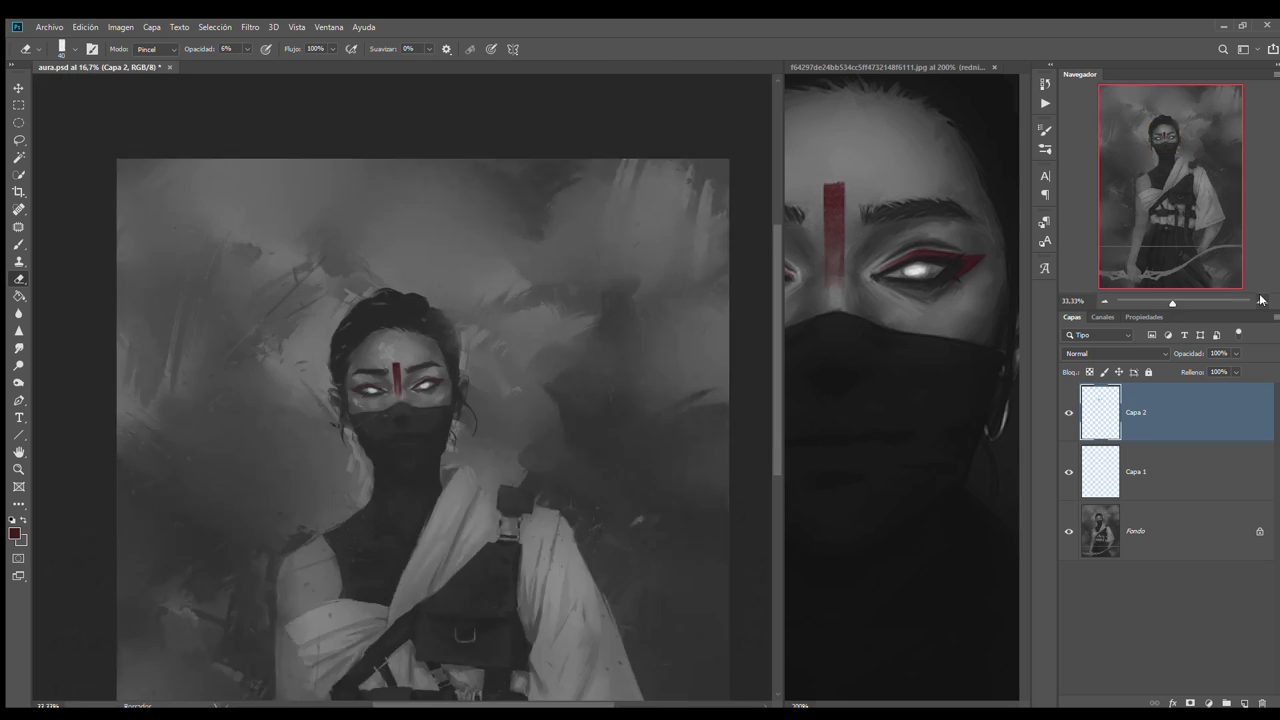
key("b")
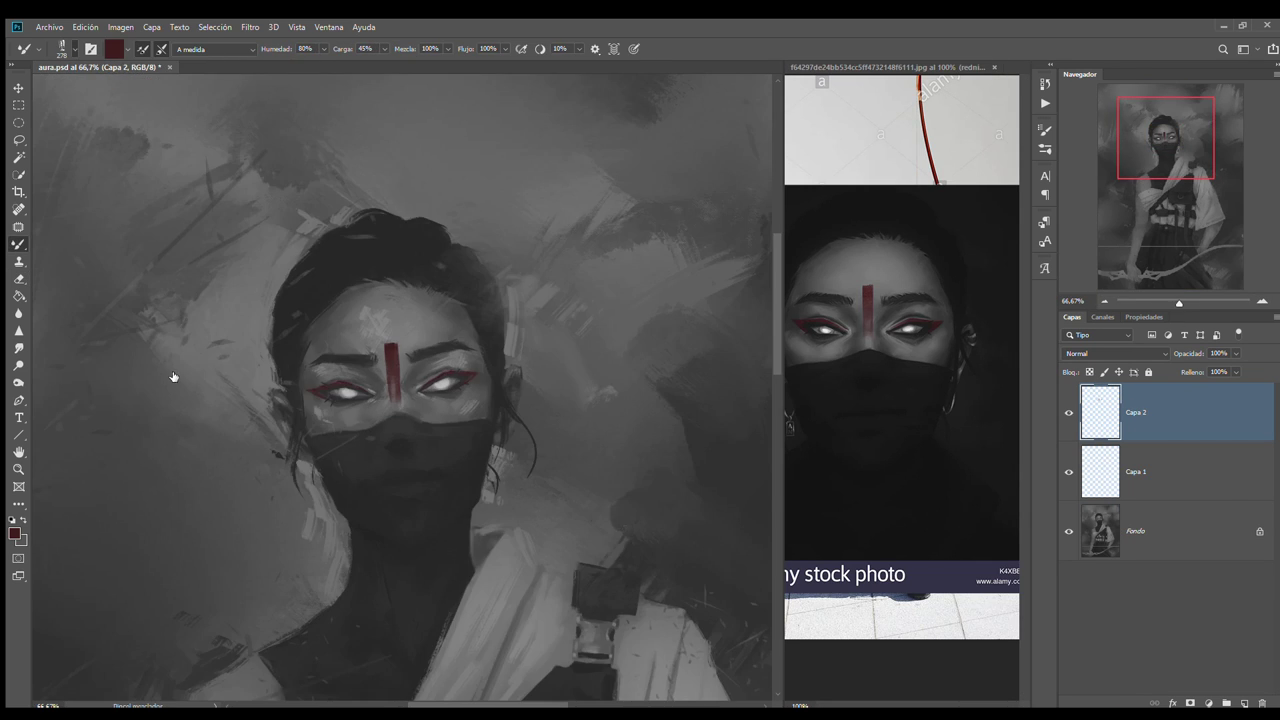
Inspect the eyes at 300% on Capa 1 and Capa 2, then add empty layer Capa 3
key("alt+bracketleft")
key("ctrl+plus")
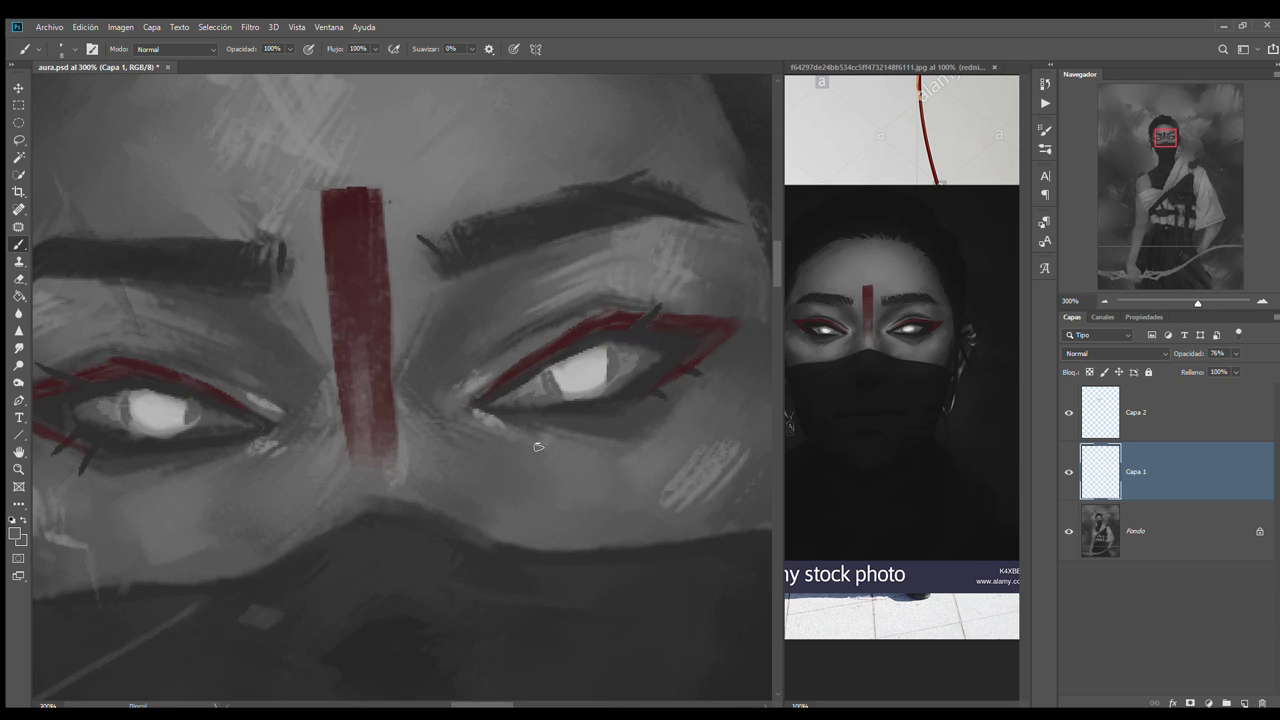
key("e")
key("alt+bracketright")
key("b")
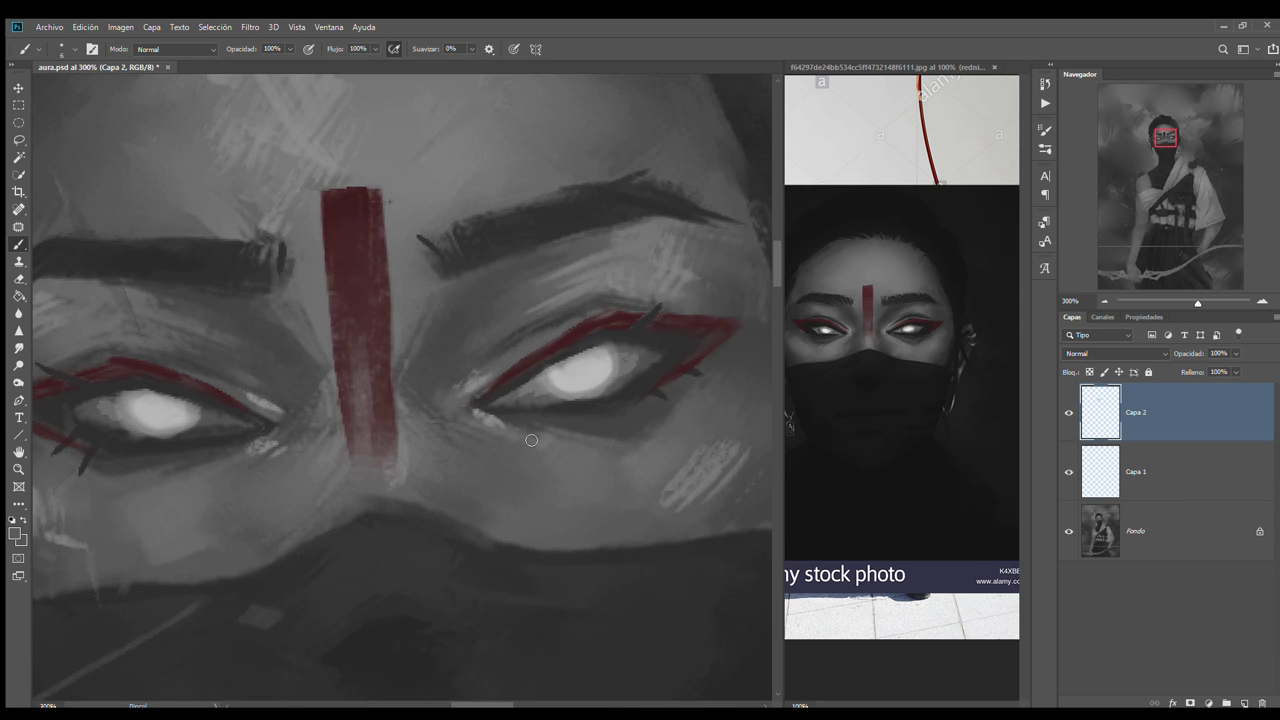
key("e")
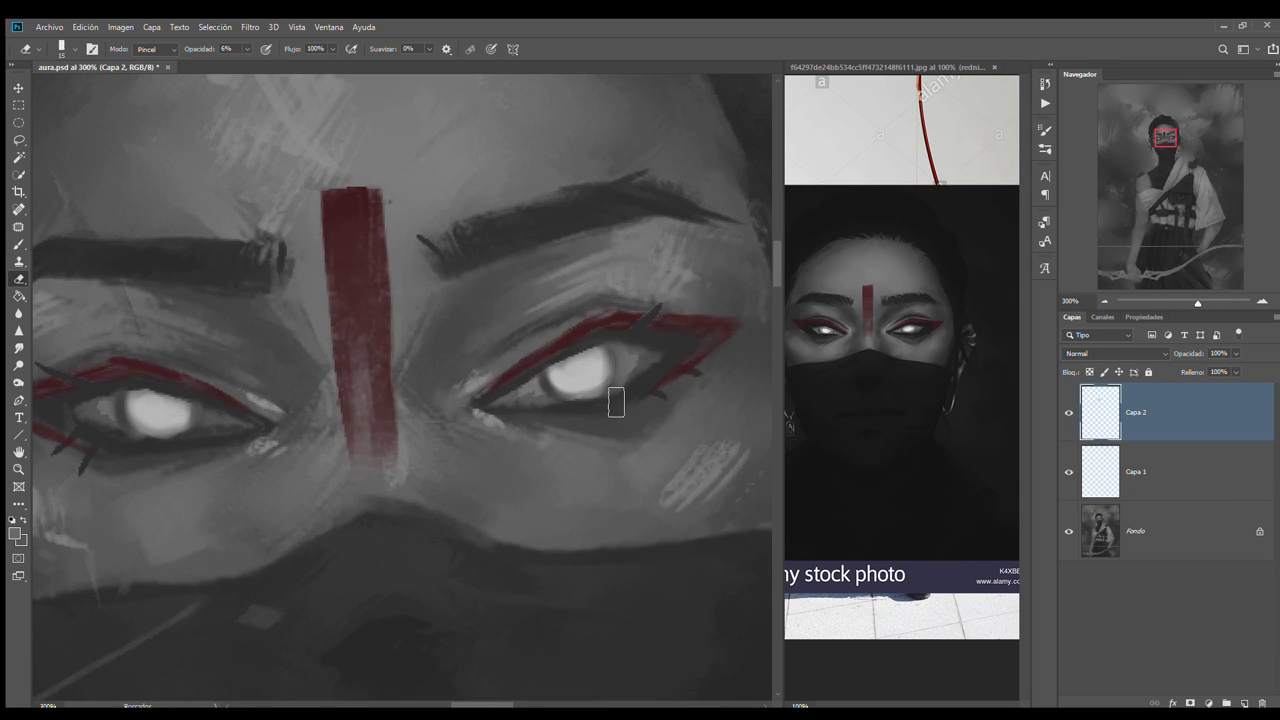
key("b")
key("ctrl+shift+alt+n")
left_click(1160, 200)
Move the view between face, left ear and full figure, zooming to 200% on the earring area
key("ctrl+minus")
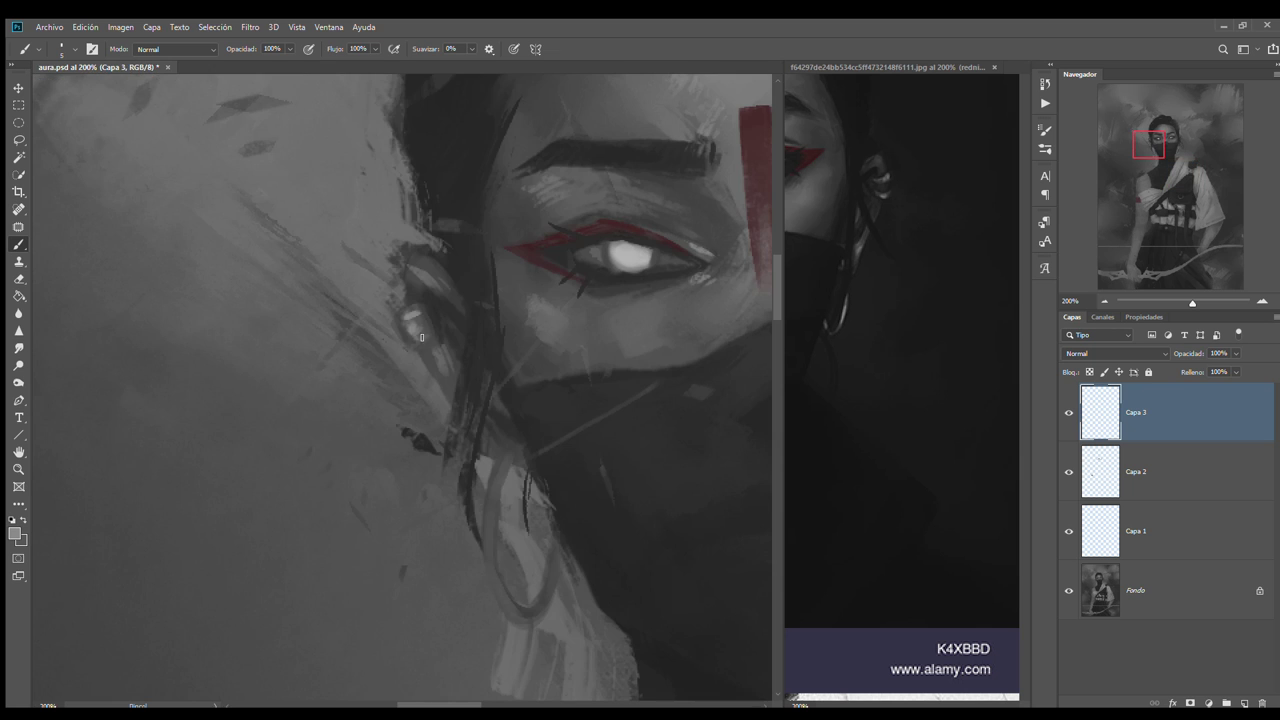
left_click_drag(1165, 190, 1191, 151)
key("ctrl+minus")
key("ctrl+minus")
key("ctrl+minus")
key("ctrl+minus")
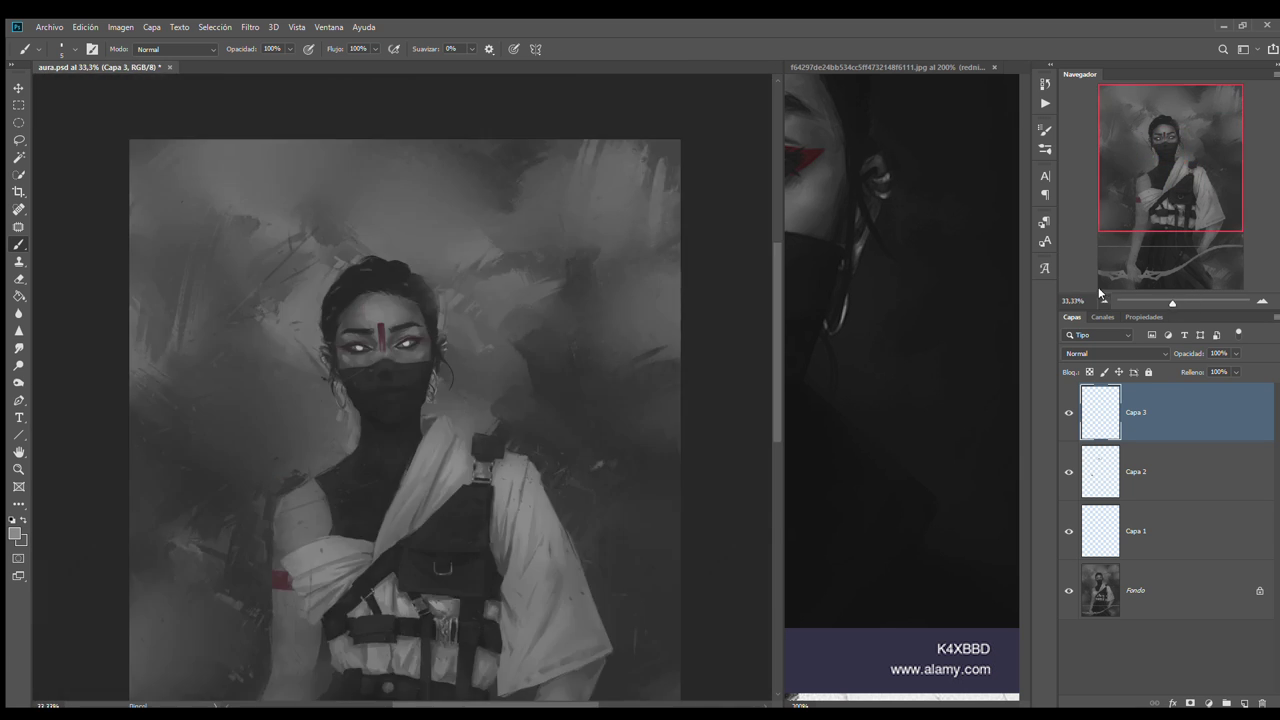
key("ctrl+1")
key("ctrl+plus")
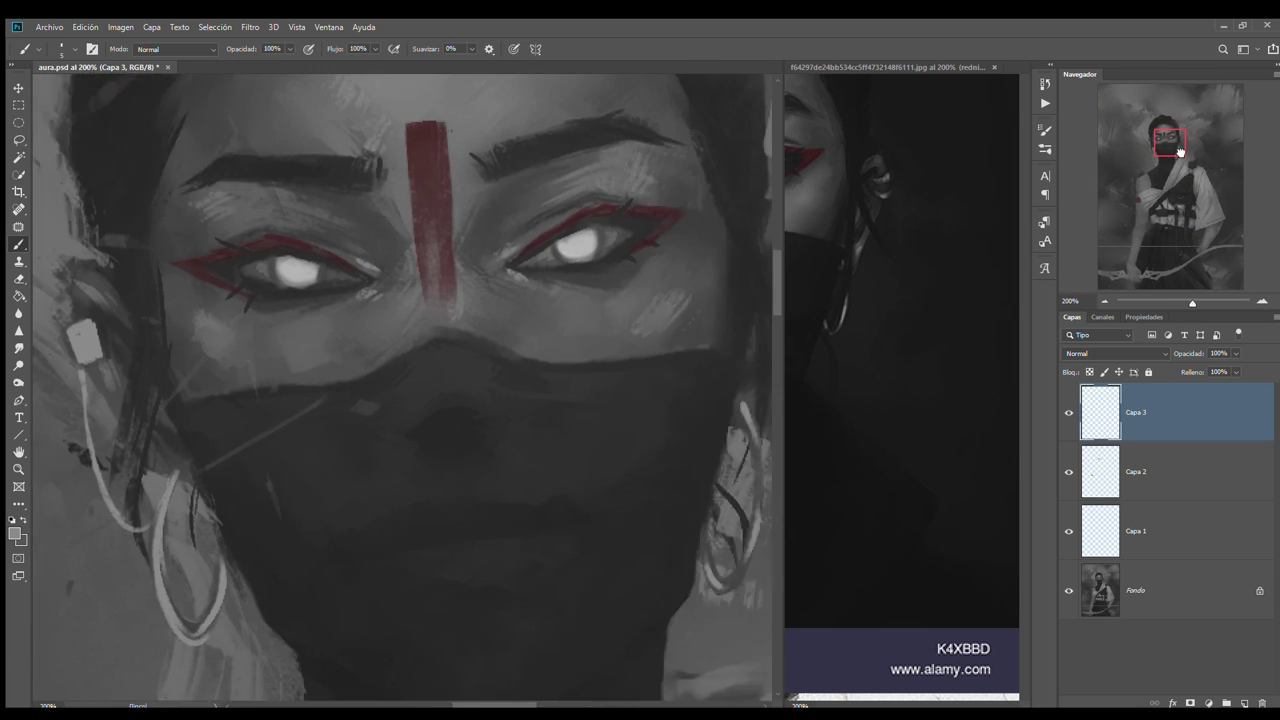
left_click_drag(560, 300, 230, 410)
key("e")
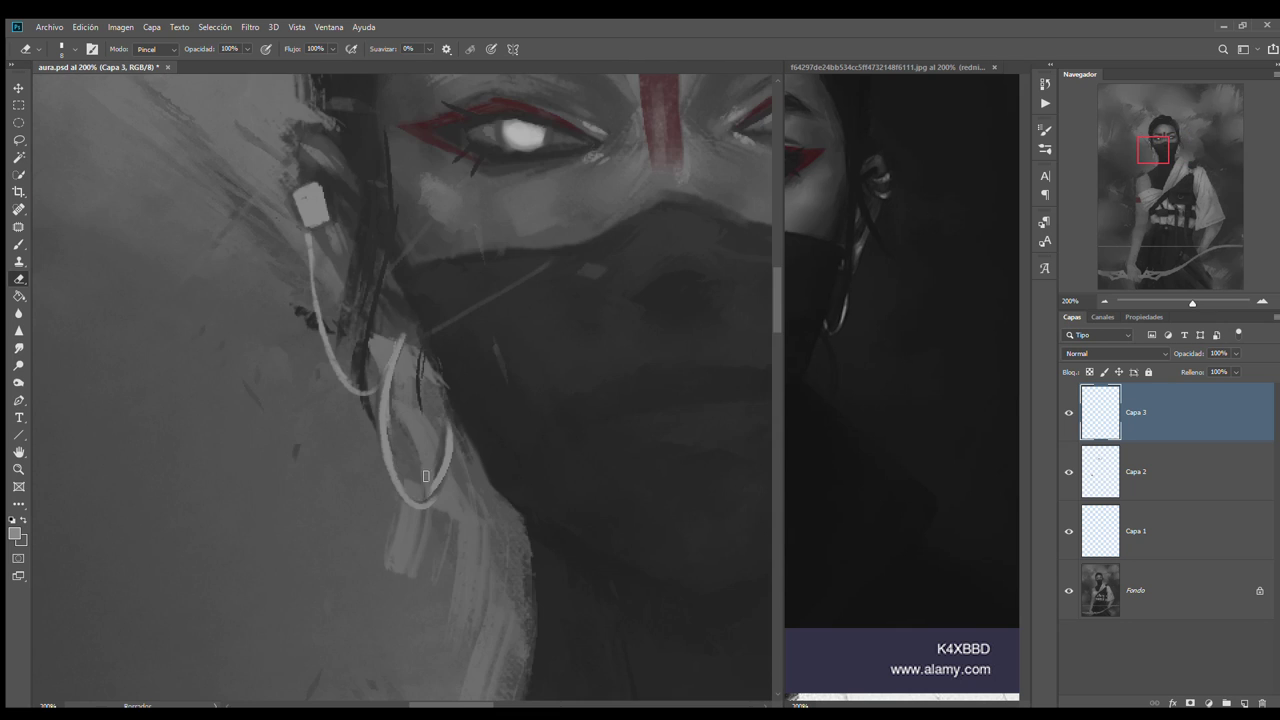
key("ctrl+minus")
key("ctrl+minus")
key("ctrl+minus")
key("ctrl+plus")
key("ctrl+plus")
Brush the hoop earrings and AN pendant while checking the face, eyes and left earring
key("b")
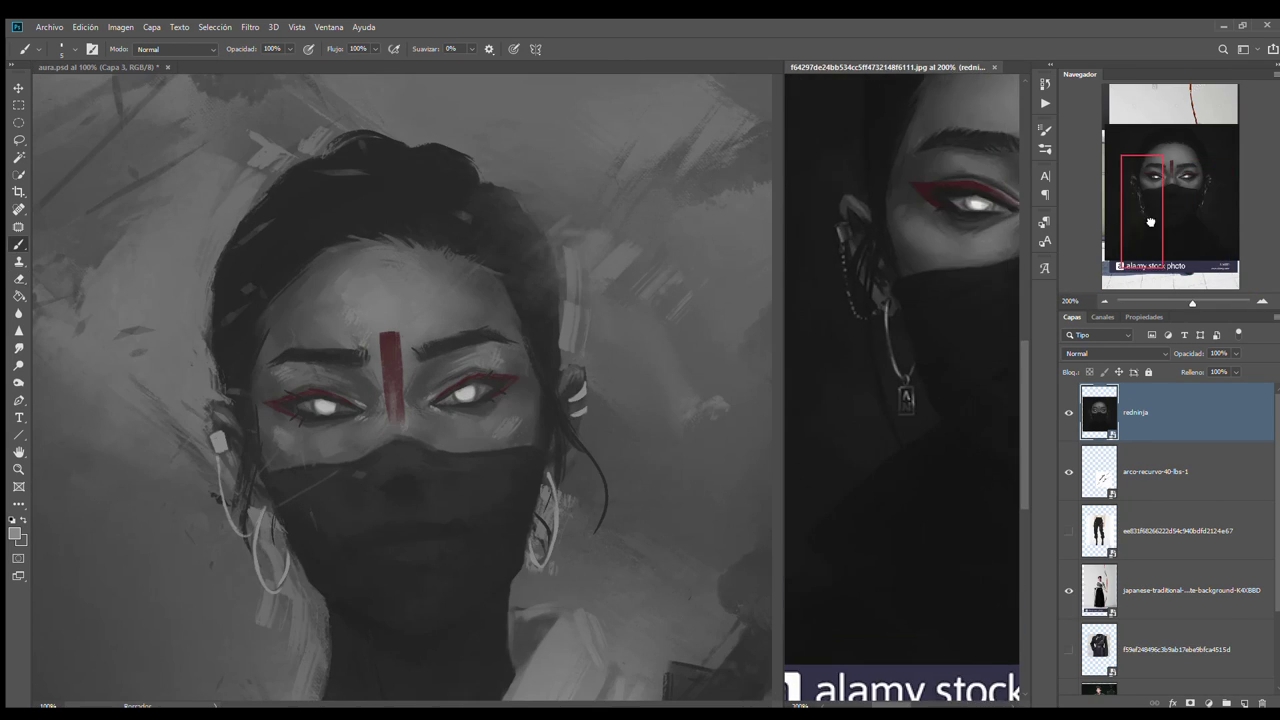
key("ctrl+plus")
left_click_drag(383, 356, 80, 205)
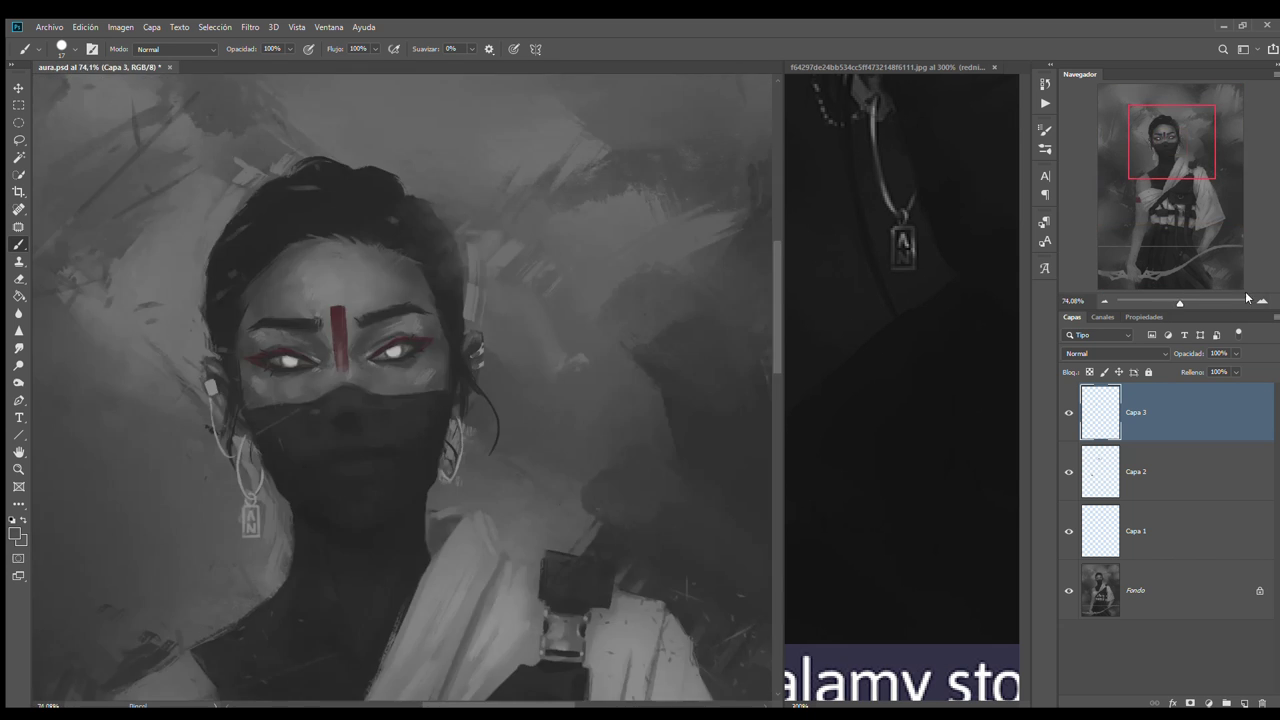
left_click_drag(611, 311, 545, 305)
left_click_drag(661, 549, 321, 460)
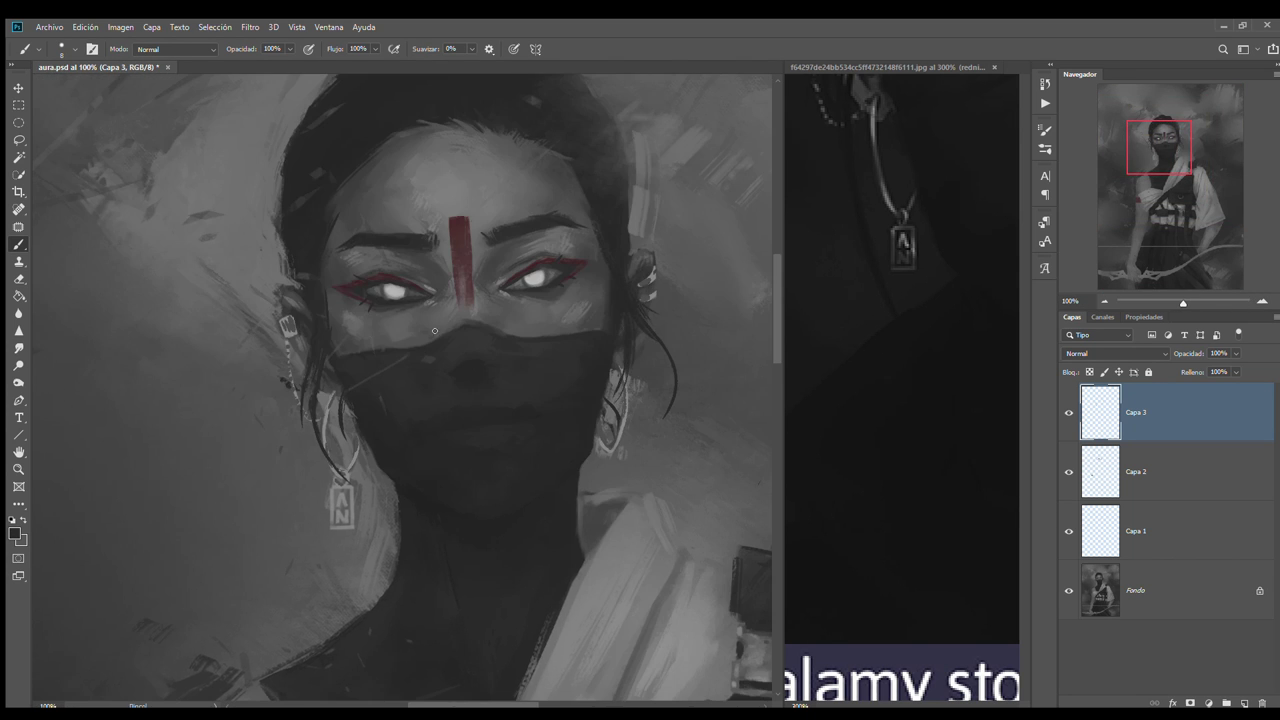
left_click_drag(435, 331, 644, 441)
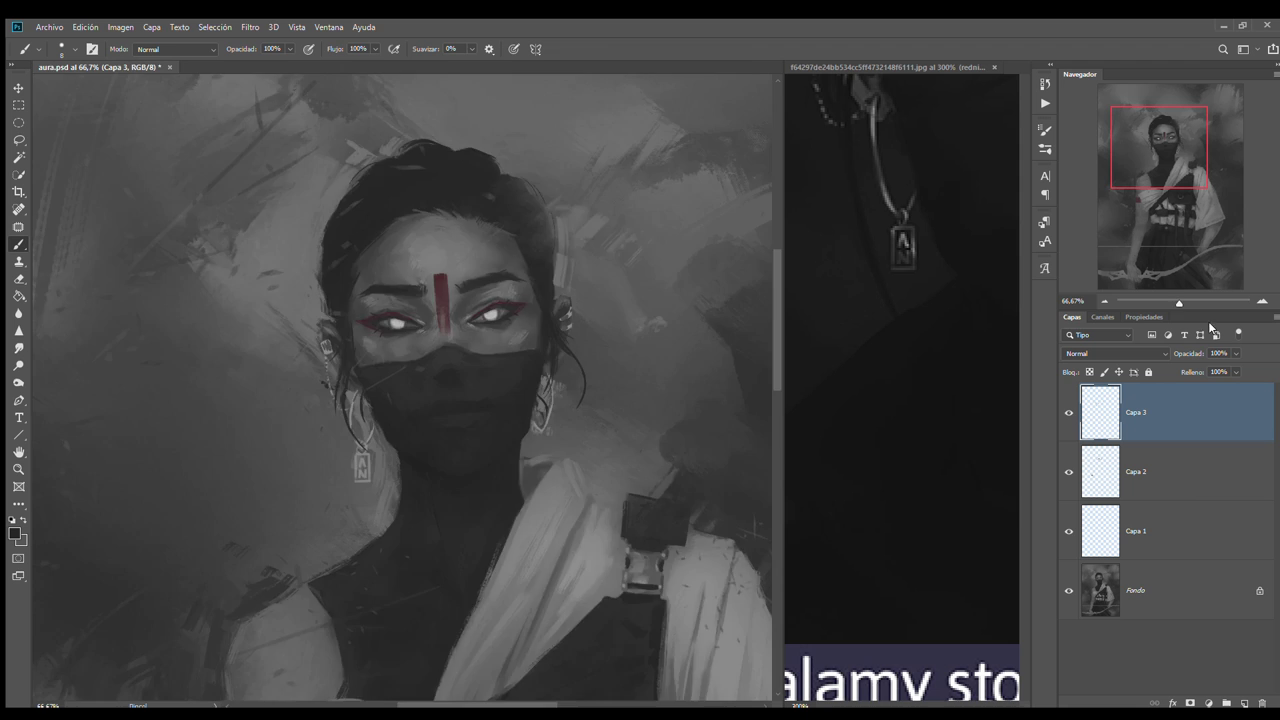
mouse_move(505, 458)
left_mouse_down()
mouse_move(586, 651)
mouse_move(356, 367)
left_mouse_up()
key("shift+b")
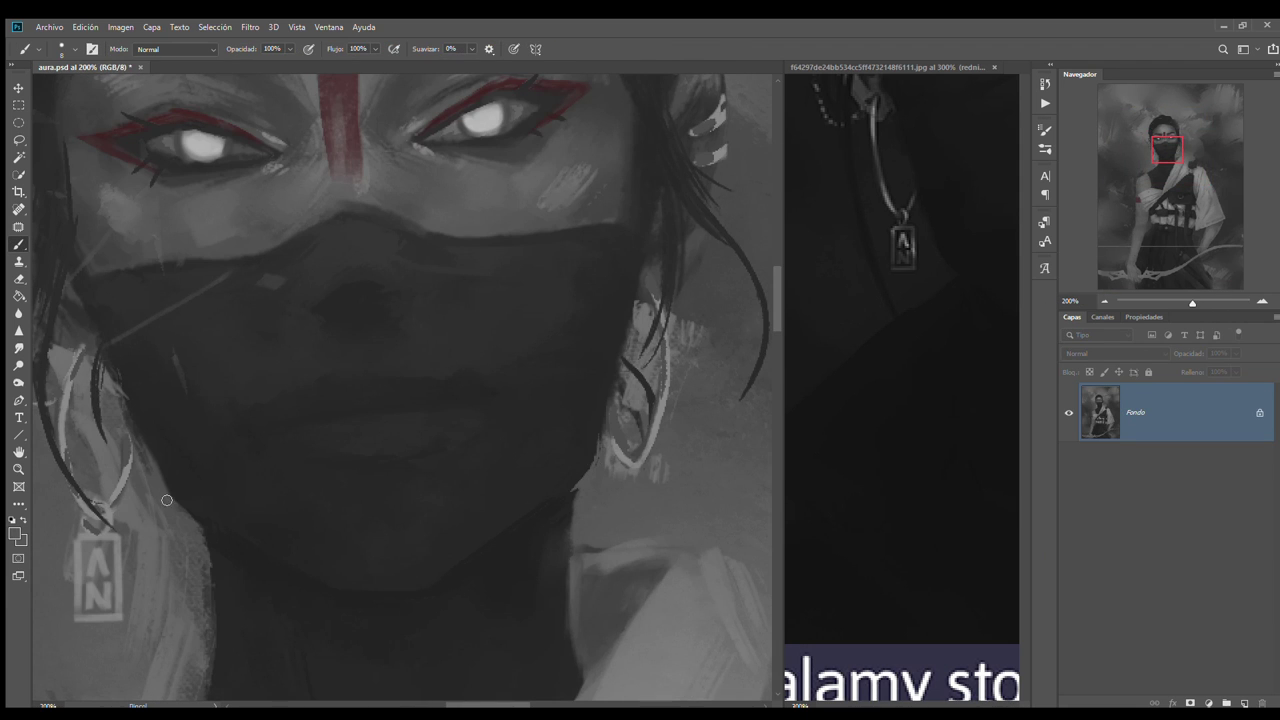
Sample a darker colour near the pendant and frame the earring and pendant
left_click_drag(241, 535, 245, 548)
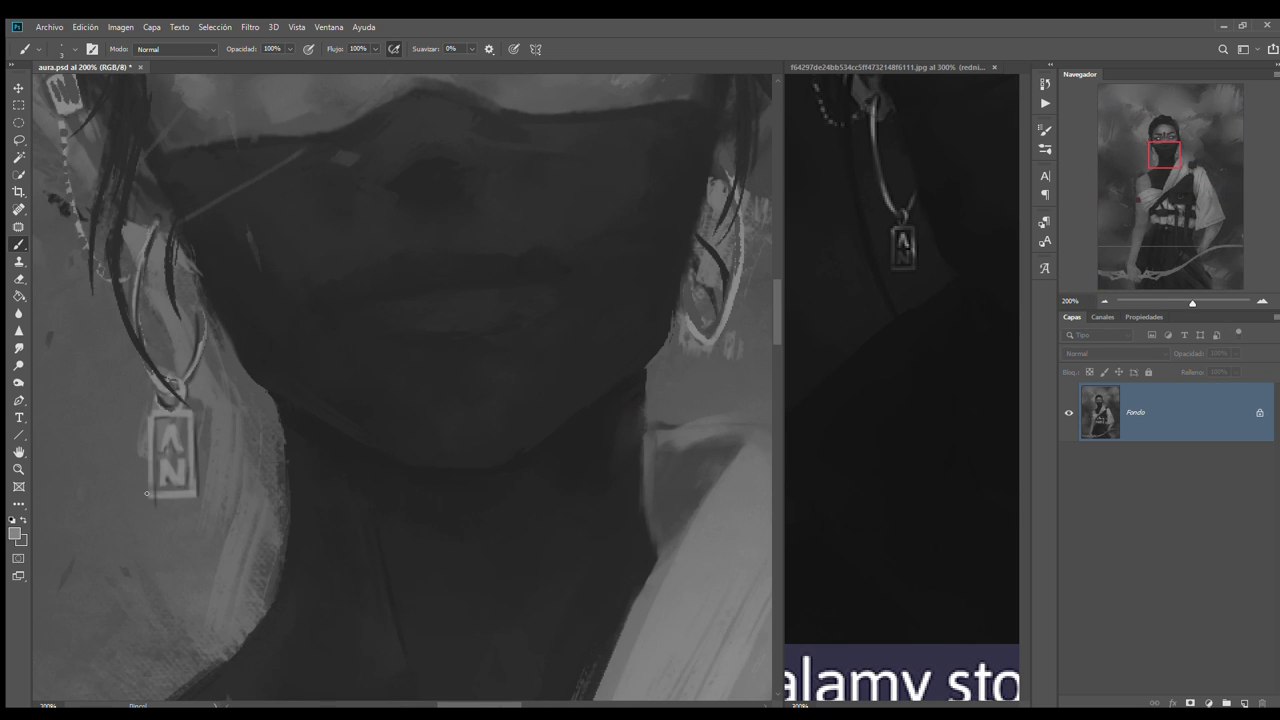
left_click(195, 448, "alt")
key("ctrl+minus")
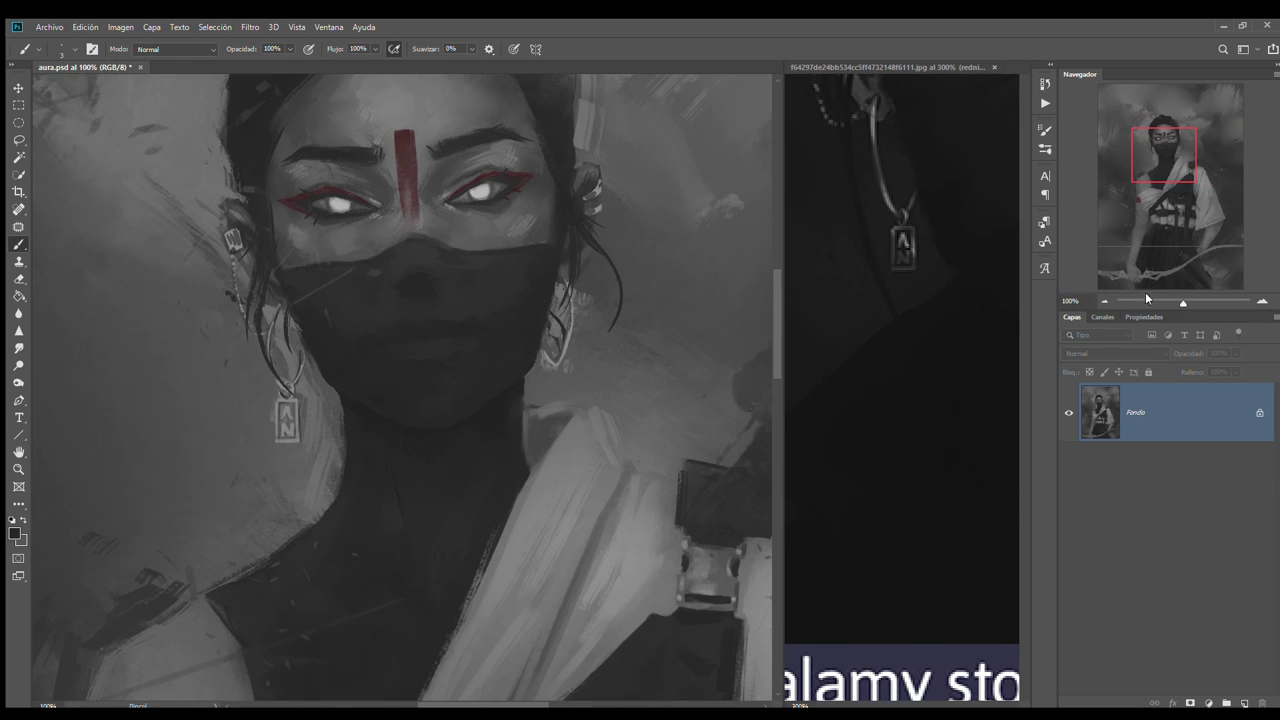
left_click_drag(230, 240, 394, 212)
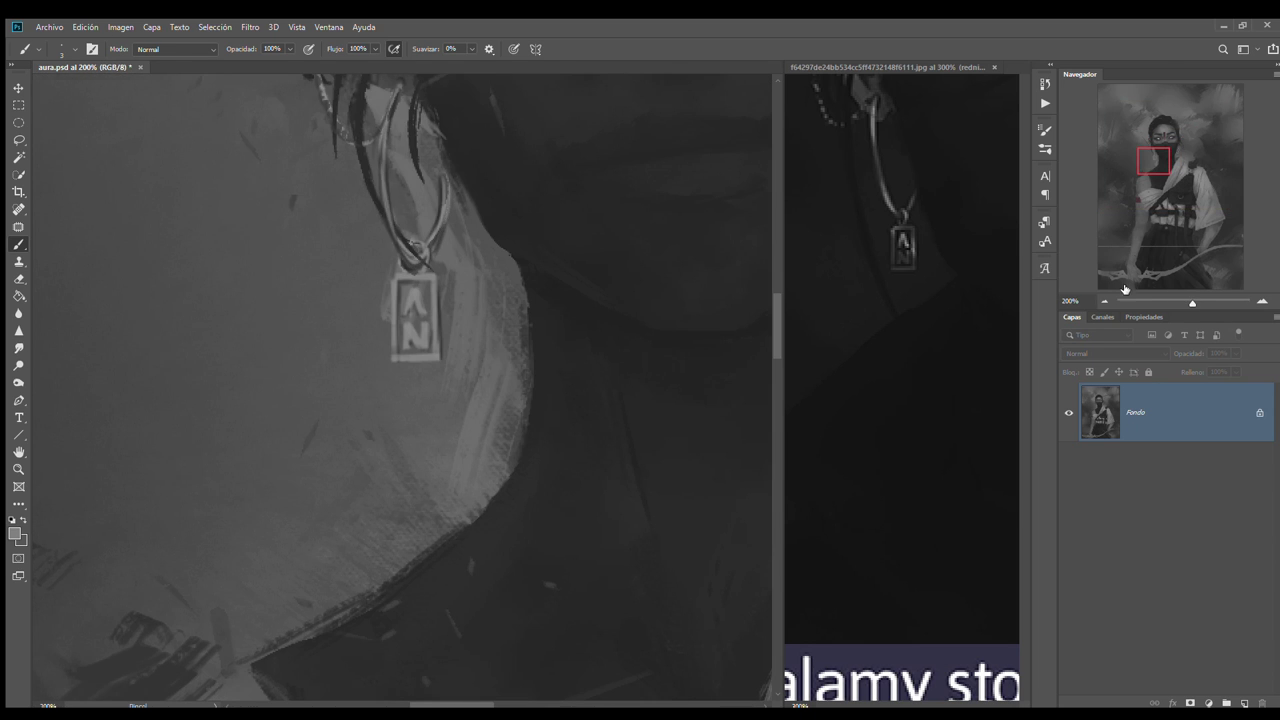
Brighten the AN pendant with the Dodge tool and zoom out to review the figure
key("o")
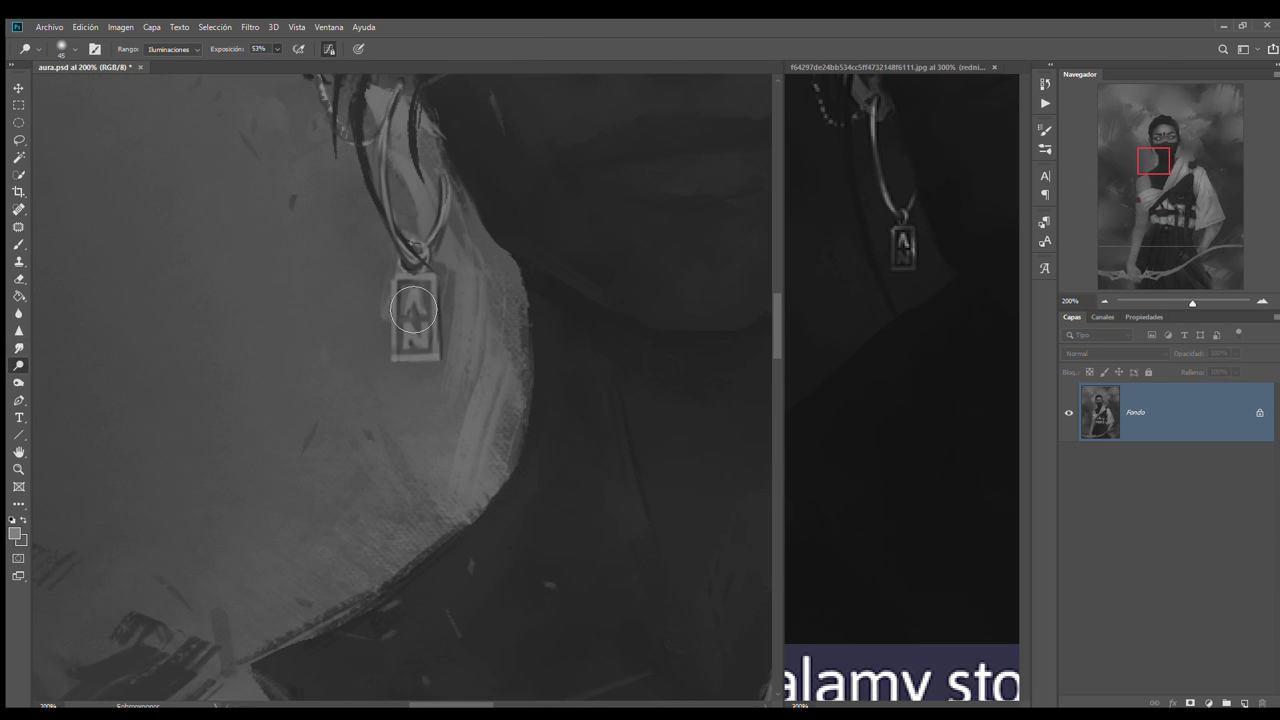
key("ctrl+minus")
key("ctrl+minus")
key("ctrl+minus")
scroll(679, 489, "down", 3)
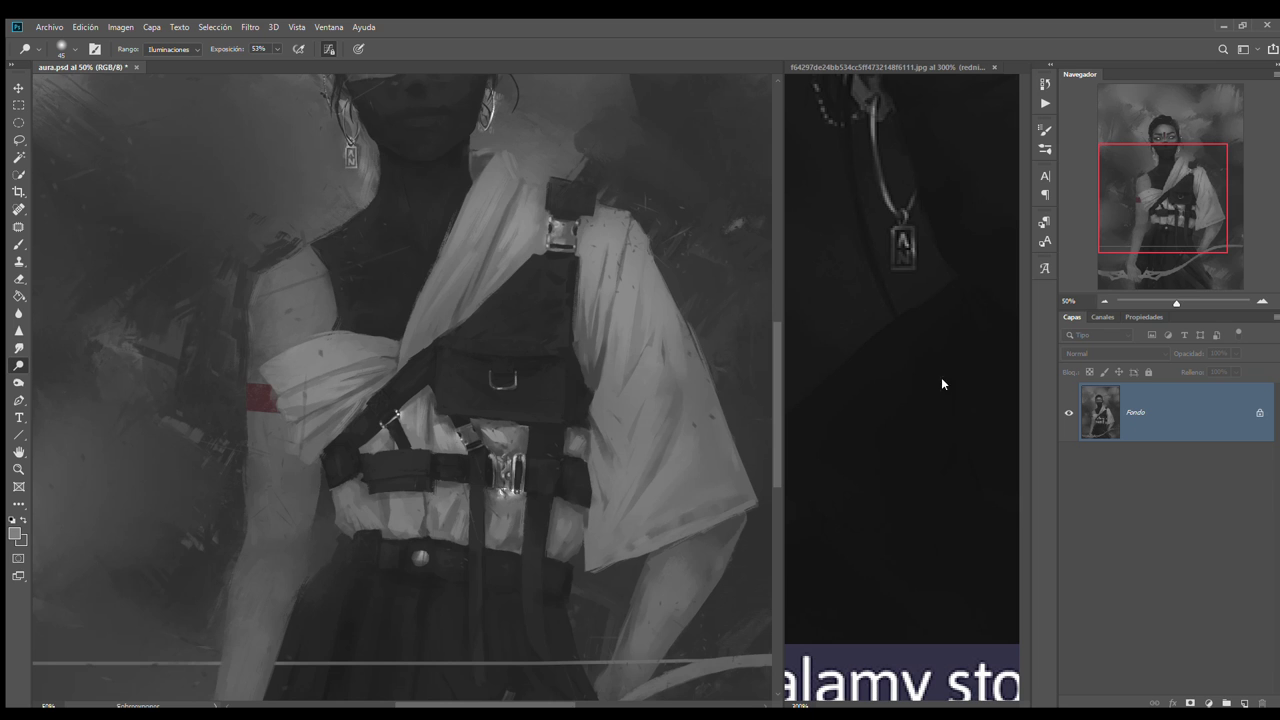
key("ctrl+minus")
key("ctrl+minus")
key("ctrl+minus")
key("ctrl+plus")
key("ctrl+plus")
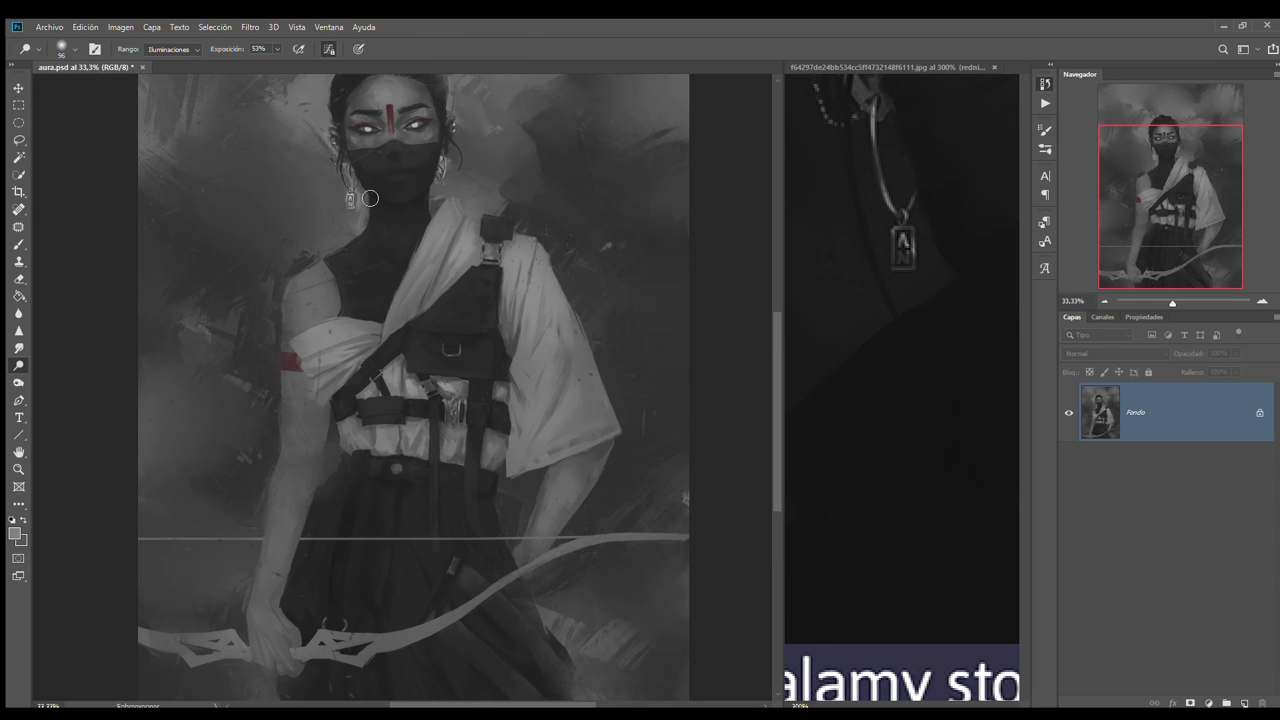